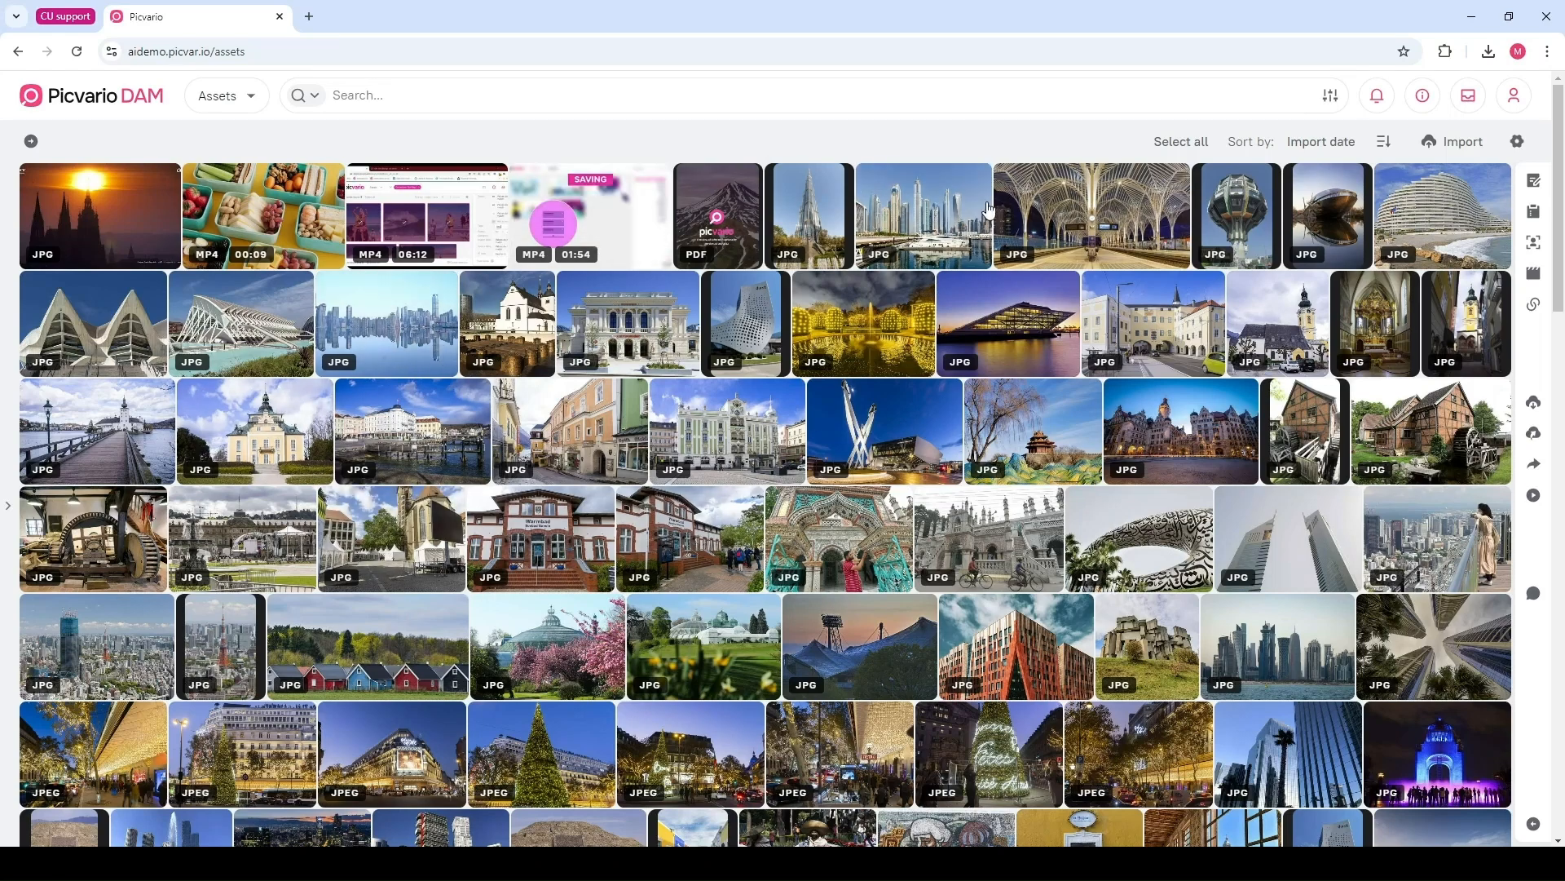
# Scroll through the asset library to browse its contents
pyautogui.scroll(-20, 979, 187)
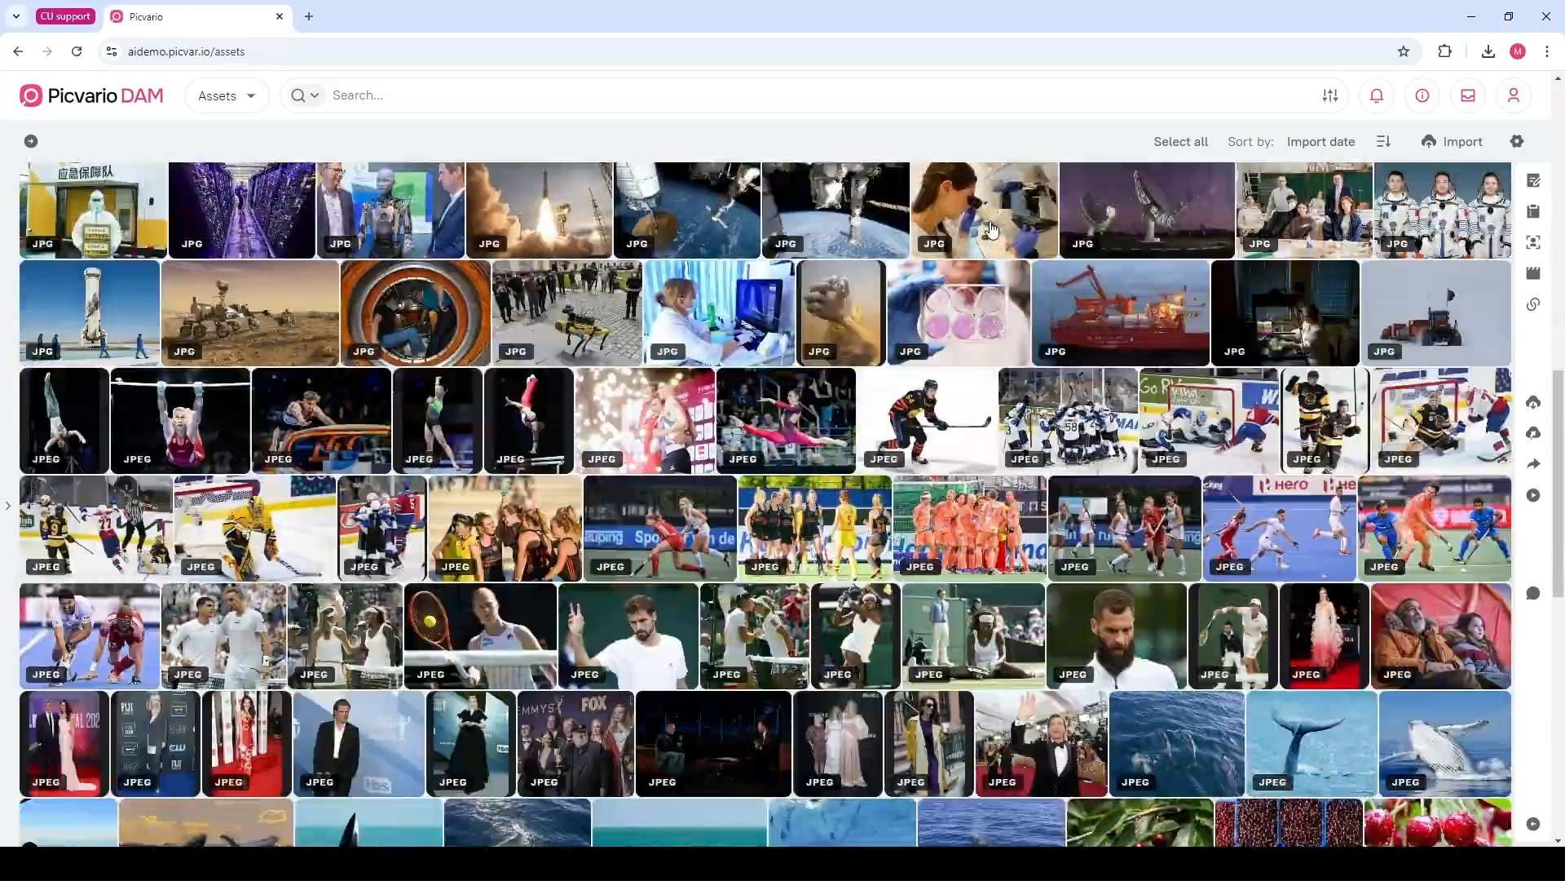
pyautogui.scroll(-10, 992, 230)
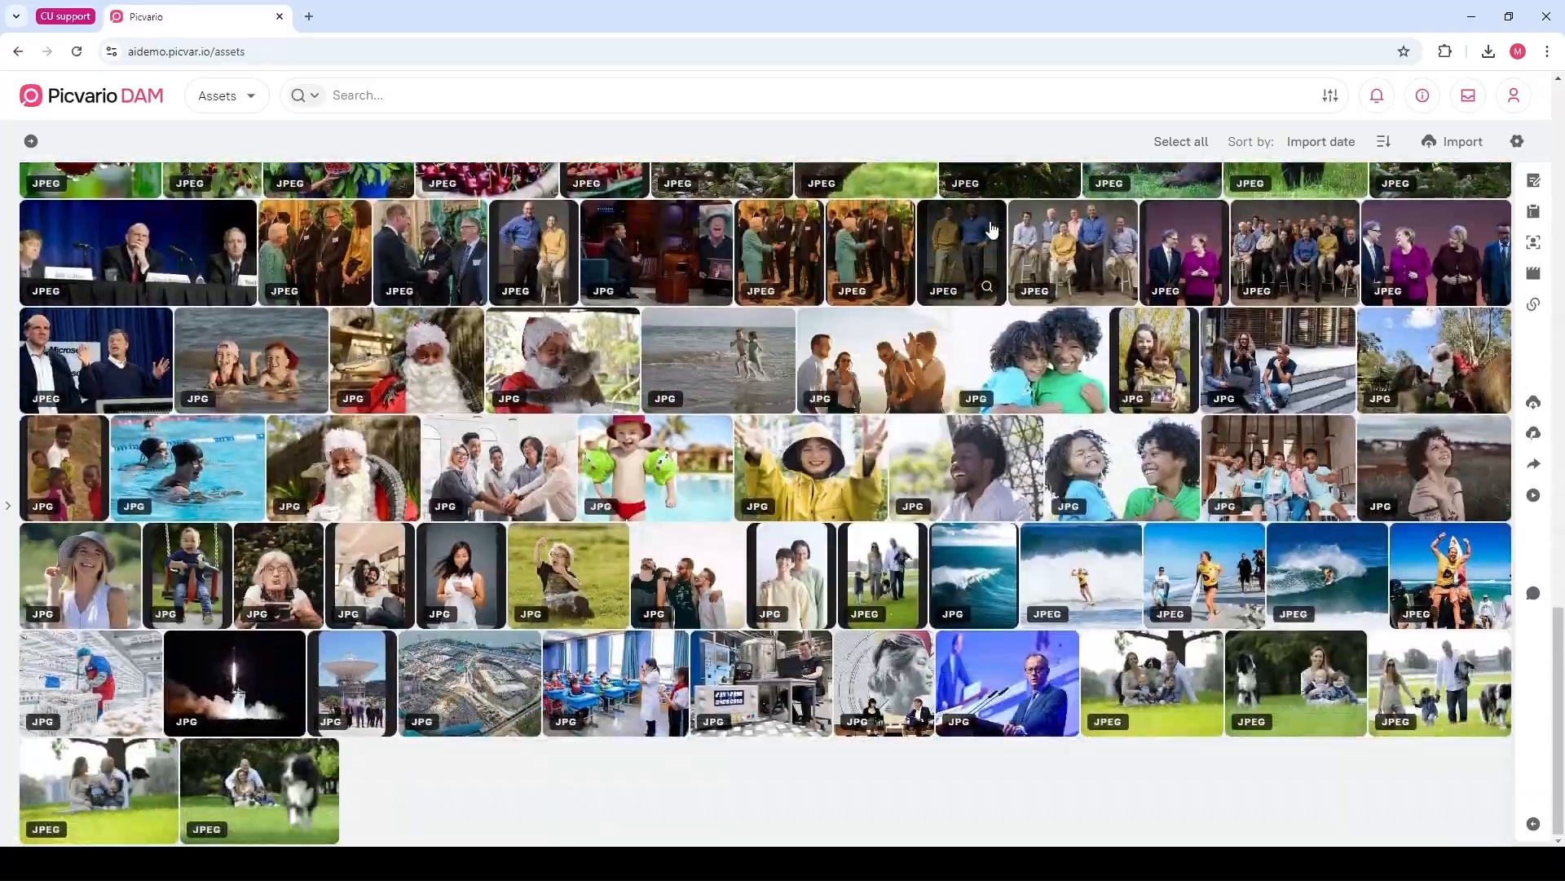
pyautogui.scroll(20, 992, 231)
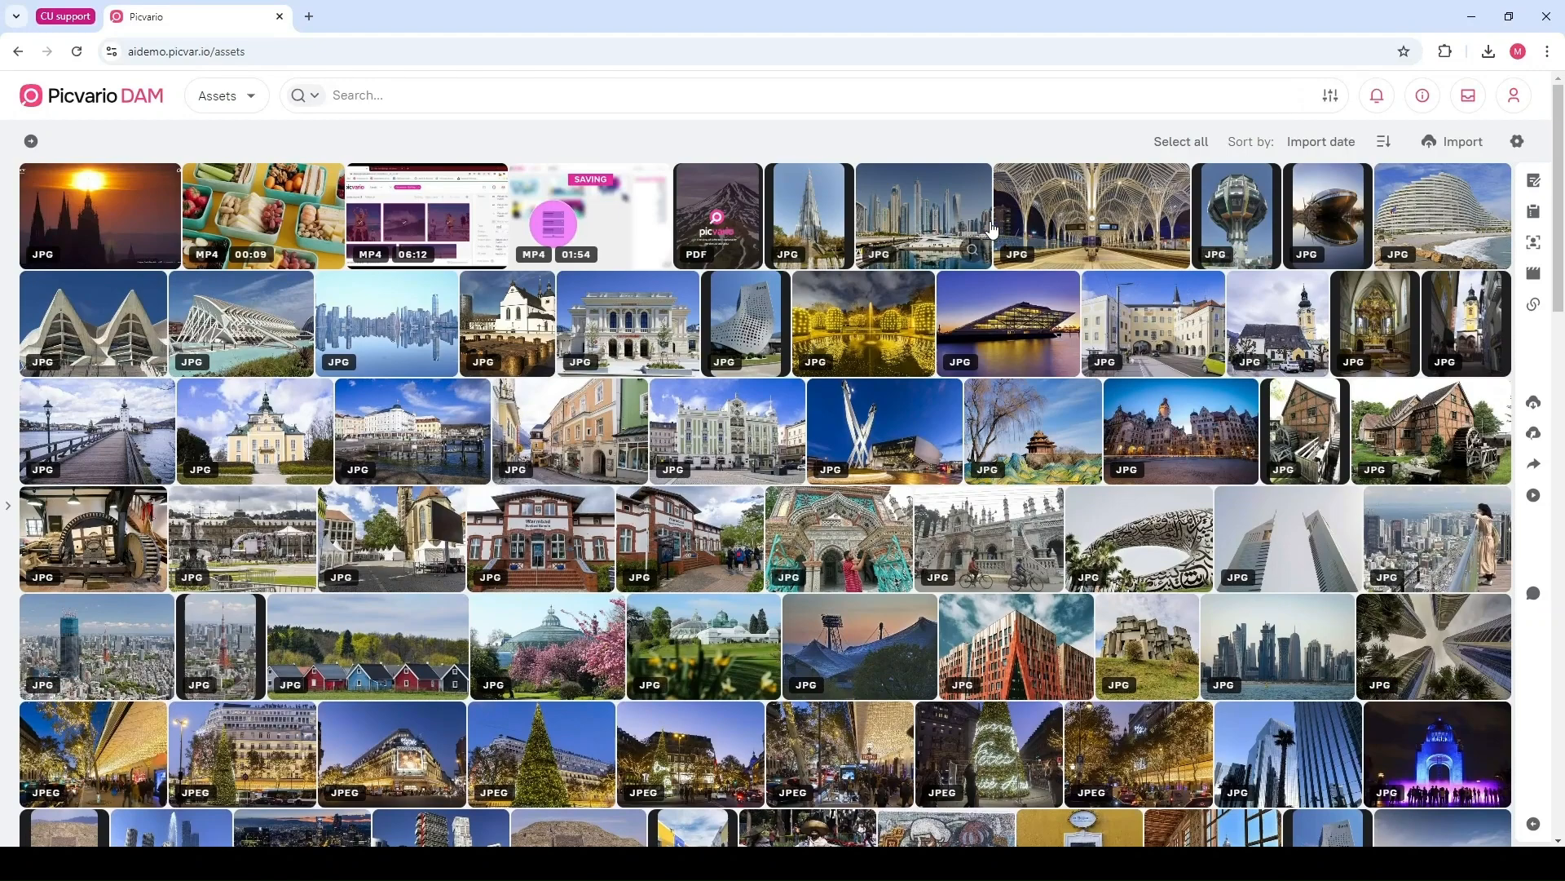
# Open the asset import dialog and choose a file to upload
pyautogui.moveTo(913, 180)
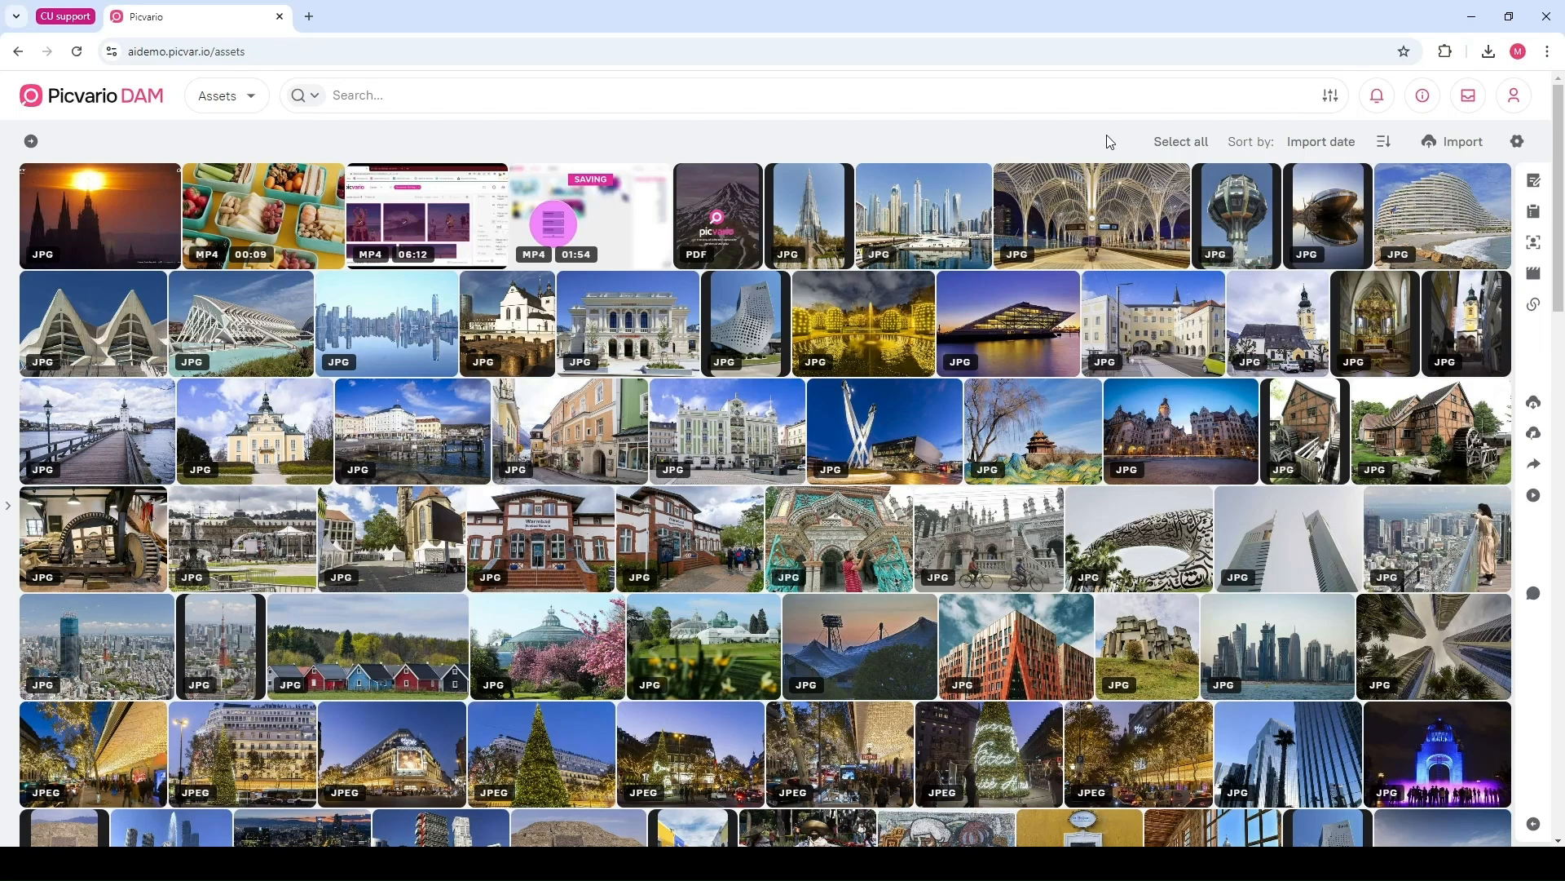
pyautogui.click(1455, 142)
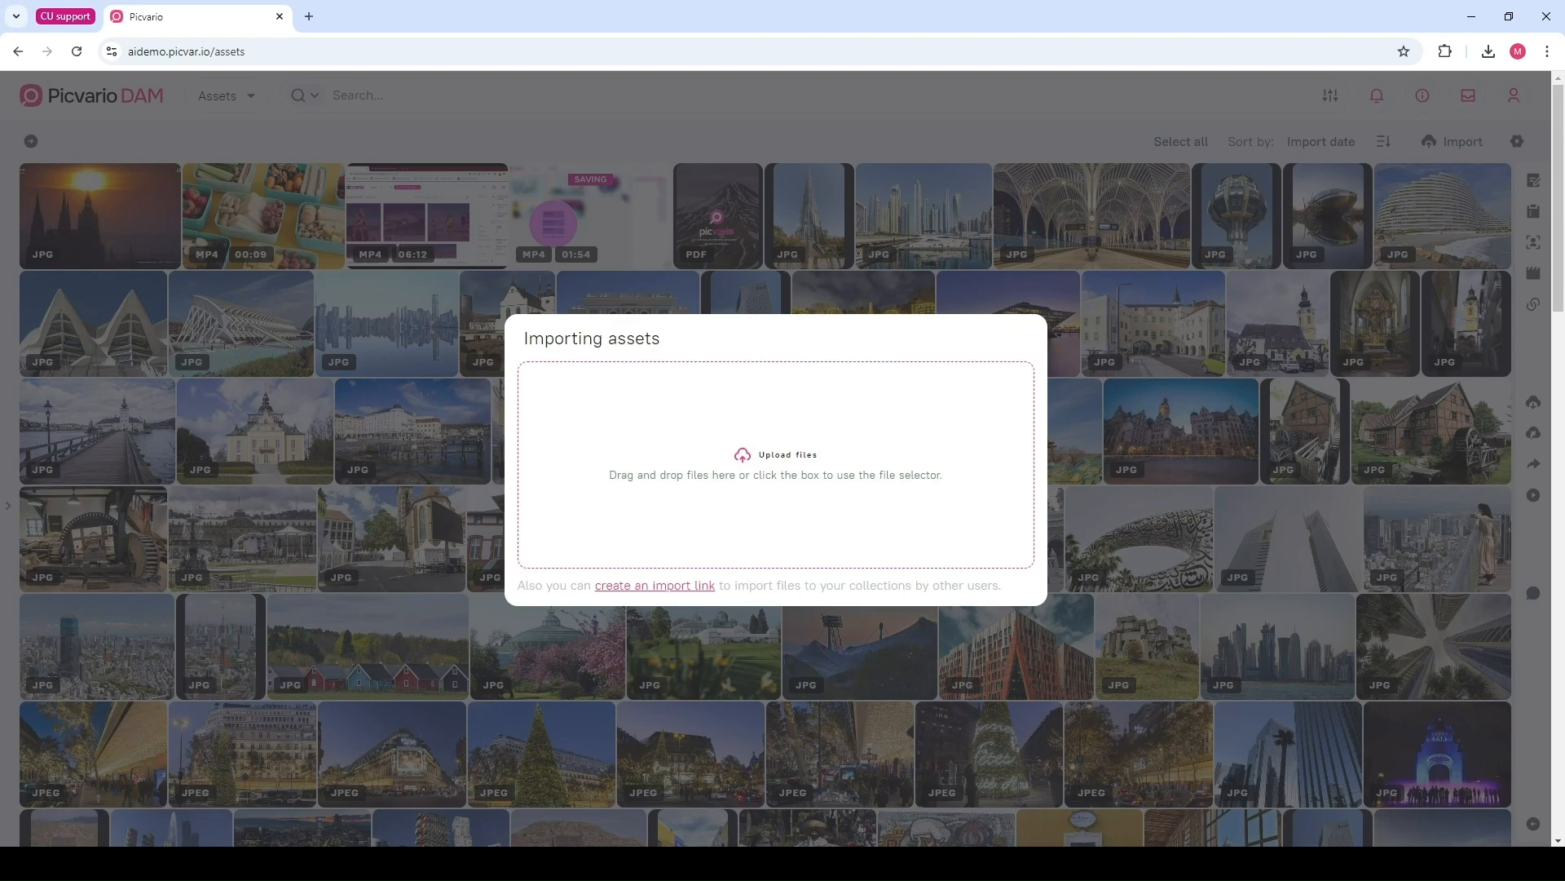
pyautogui.click(605, 435)
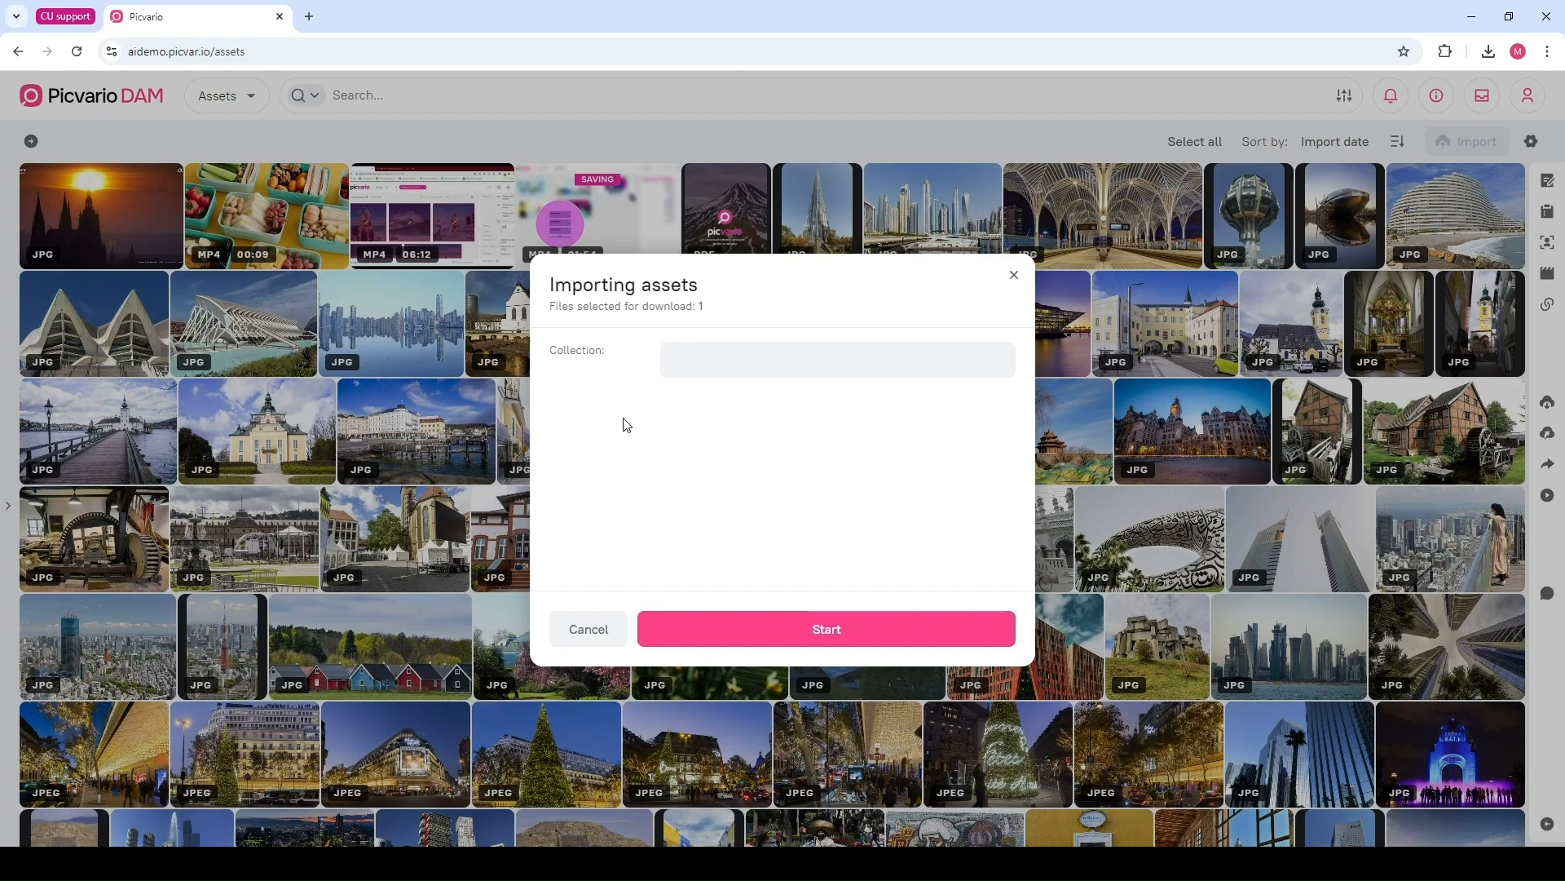
pyautogui.click(687, 360)
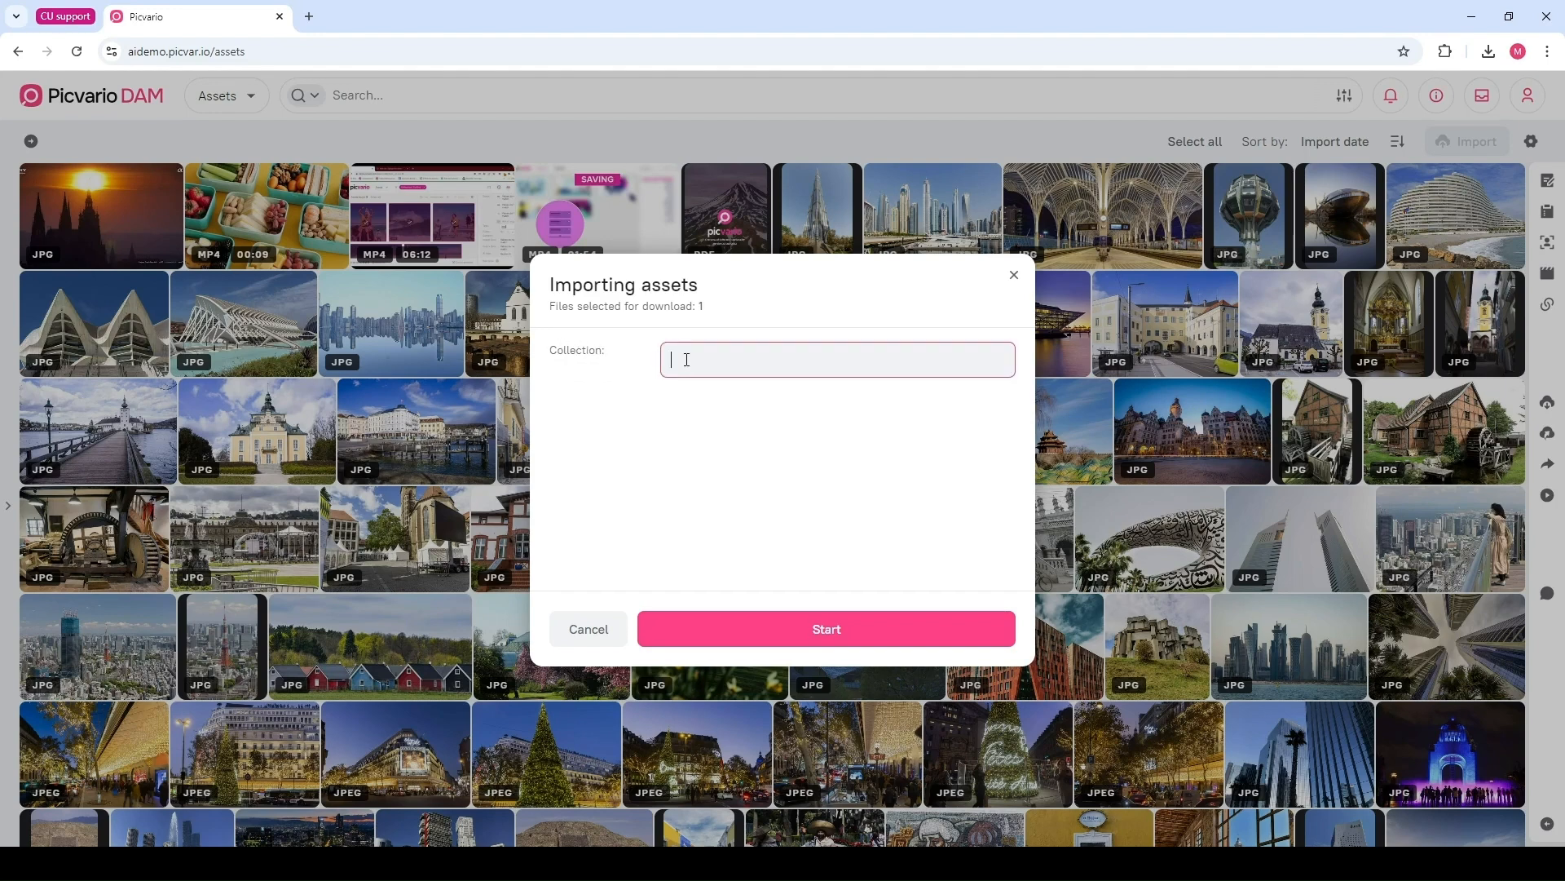
pyautogui.write('Test')
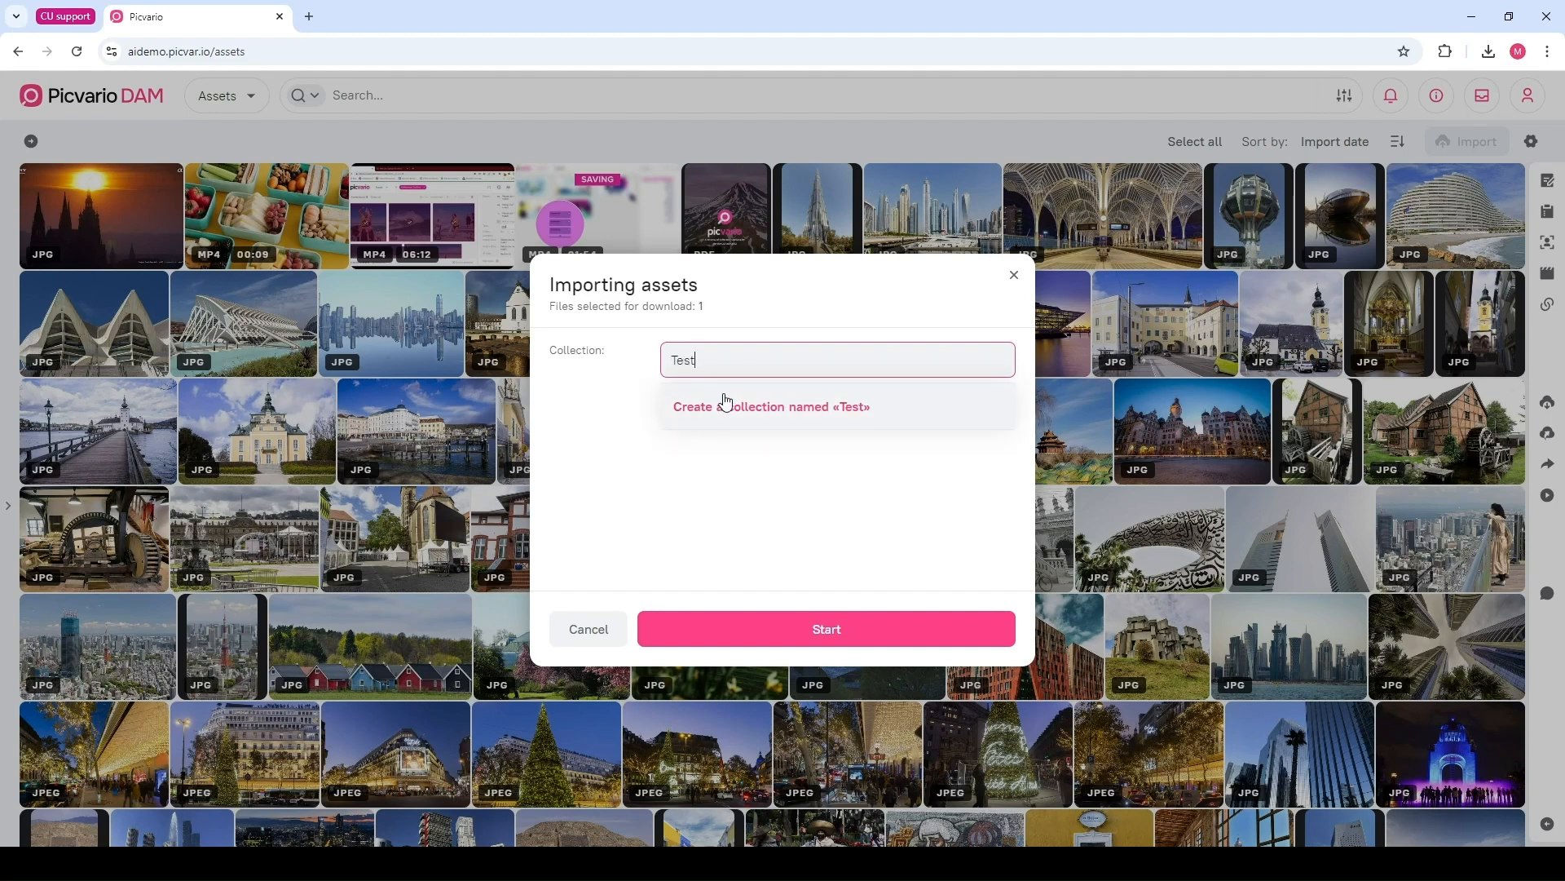
pyautogui.press('BackSpace')
pyautogui.press('BackSpace')
pyautogui.press('BackSpace')
pyautogui.press('BackSpace')
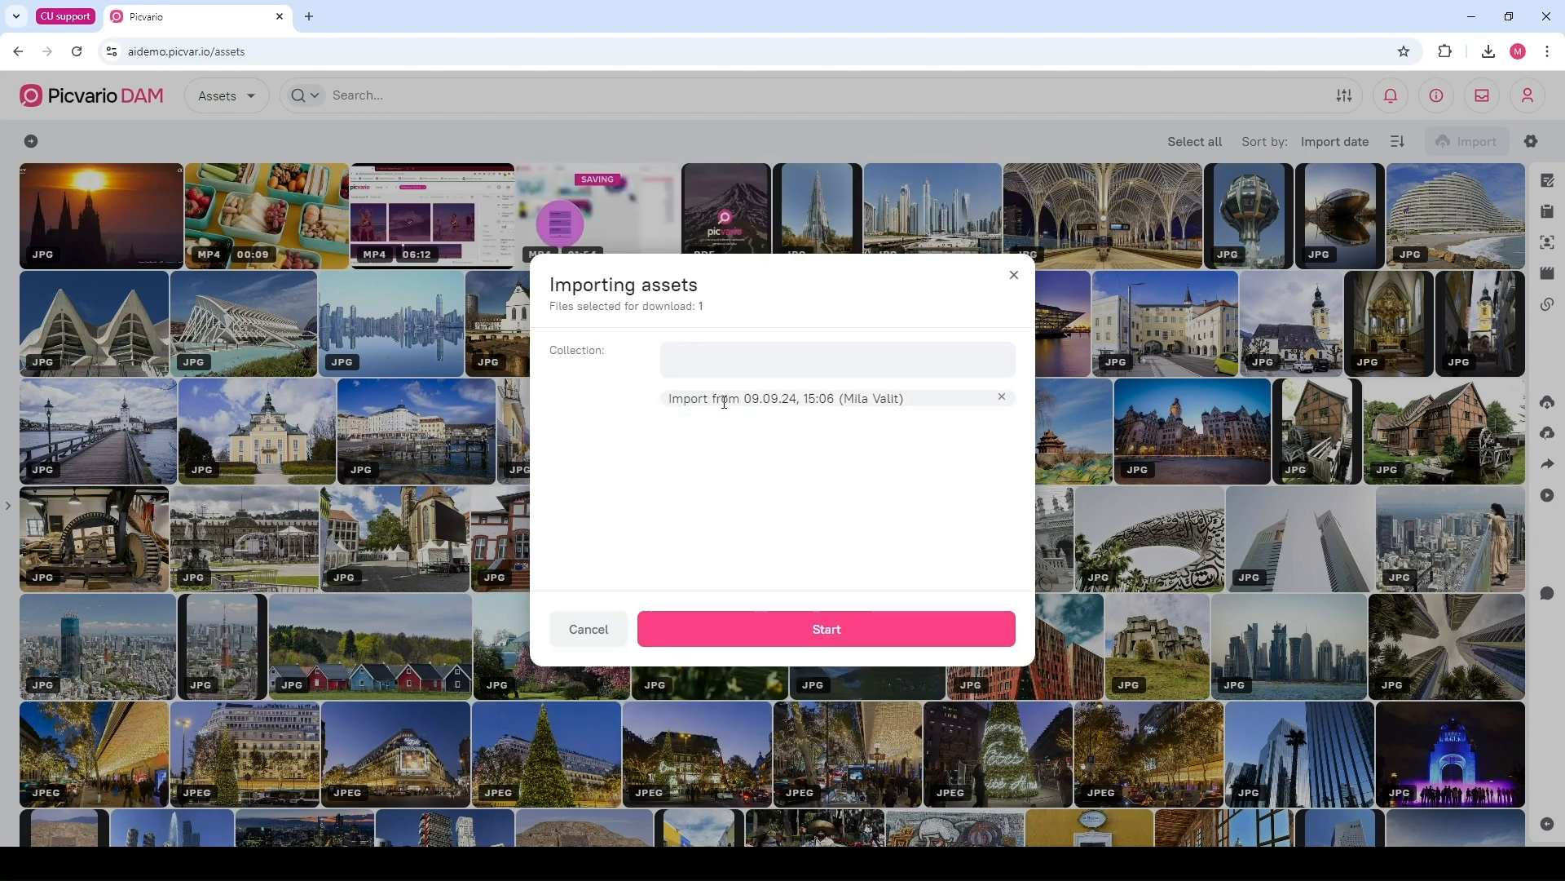
# Remove the default import collection, start the upload, and clear the collection filter from the search bar
pyautogui.click(1004, 399)
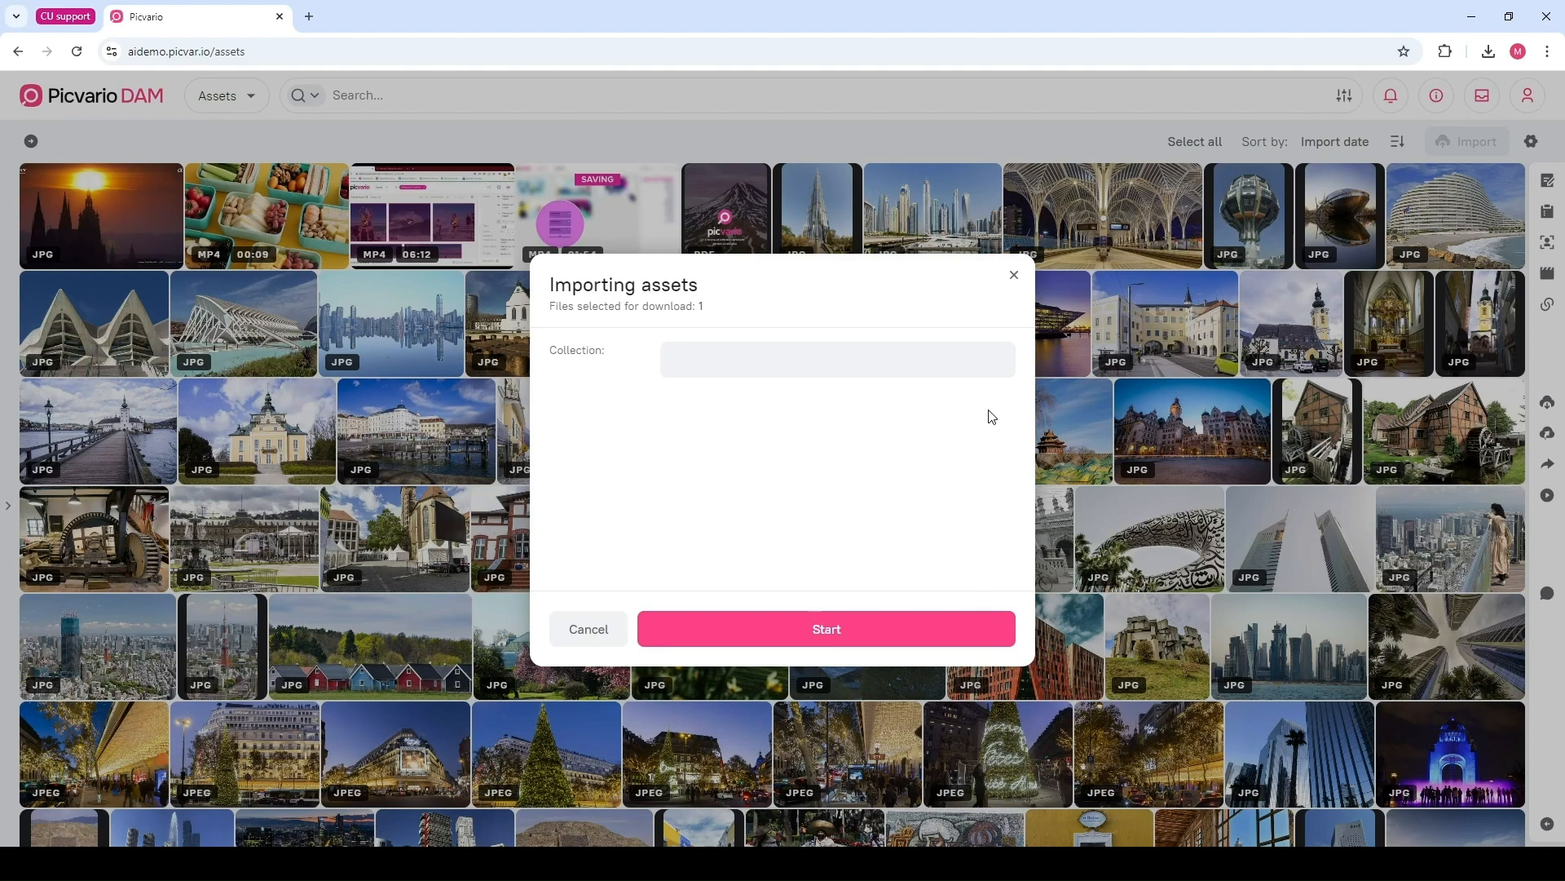
pyautogui.click(833, 624)
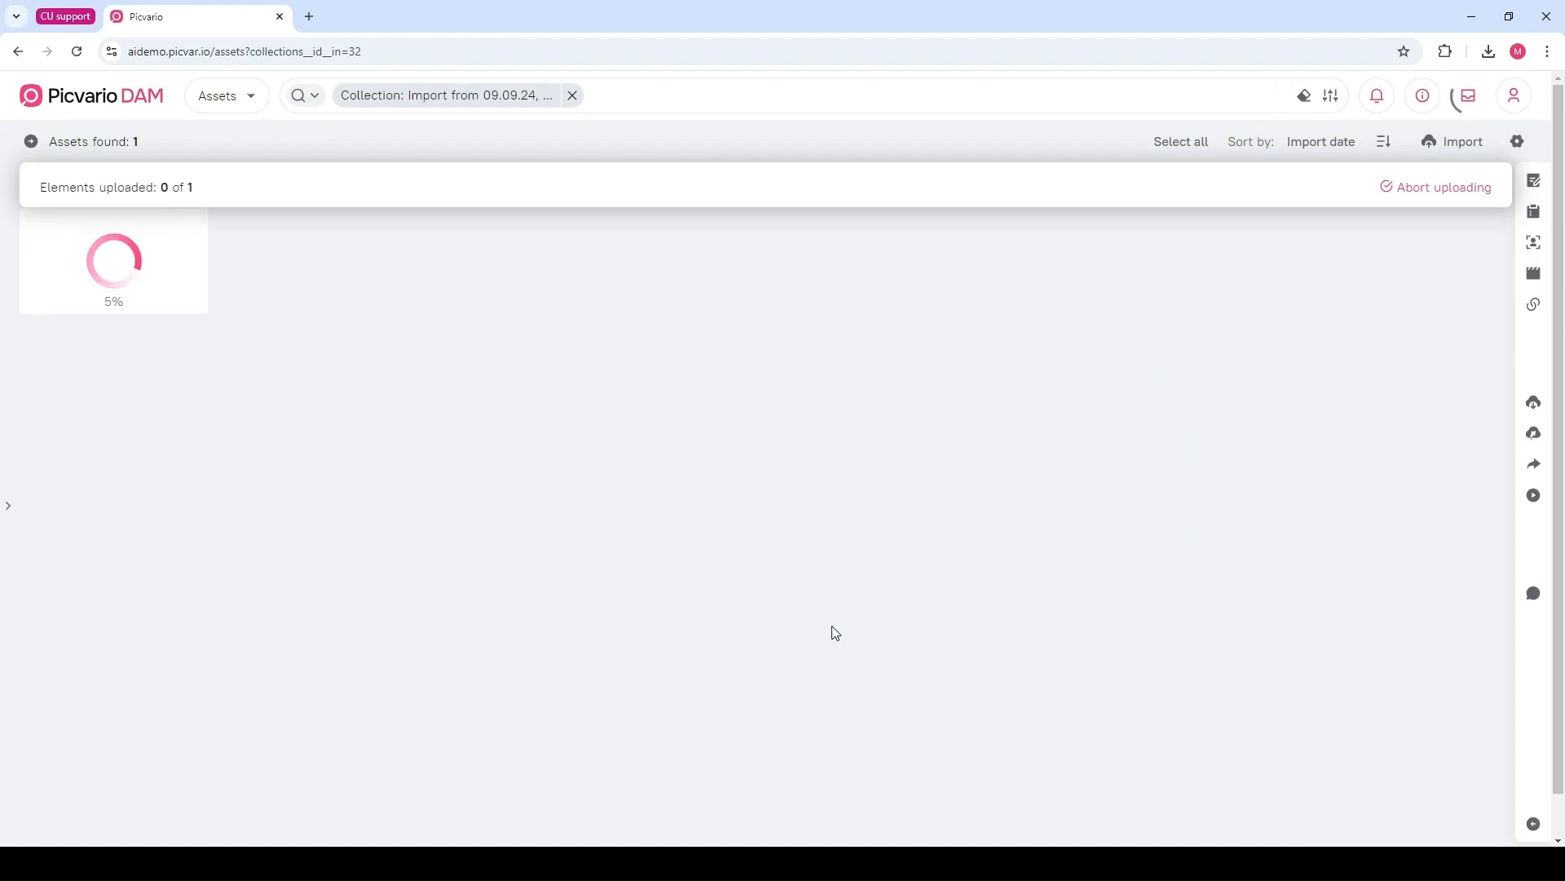
pyautogui.click(573, 95)
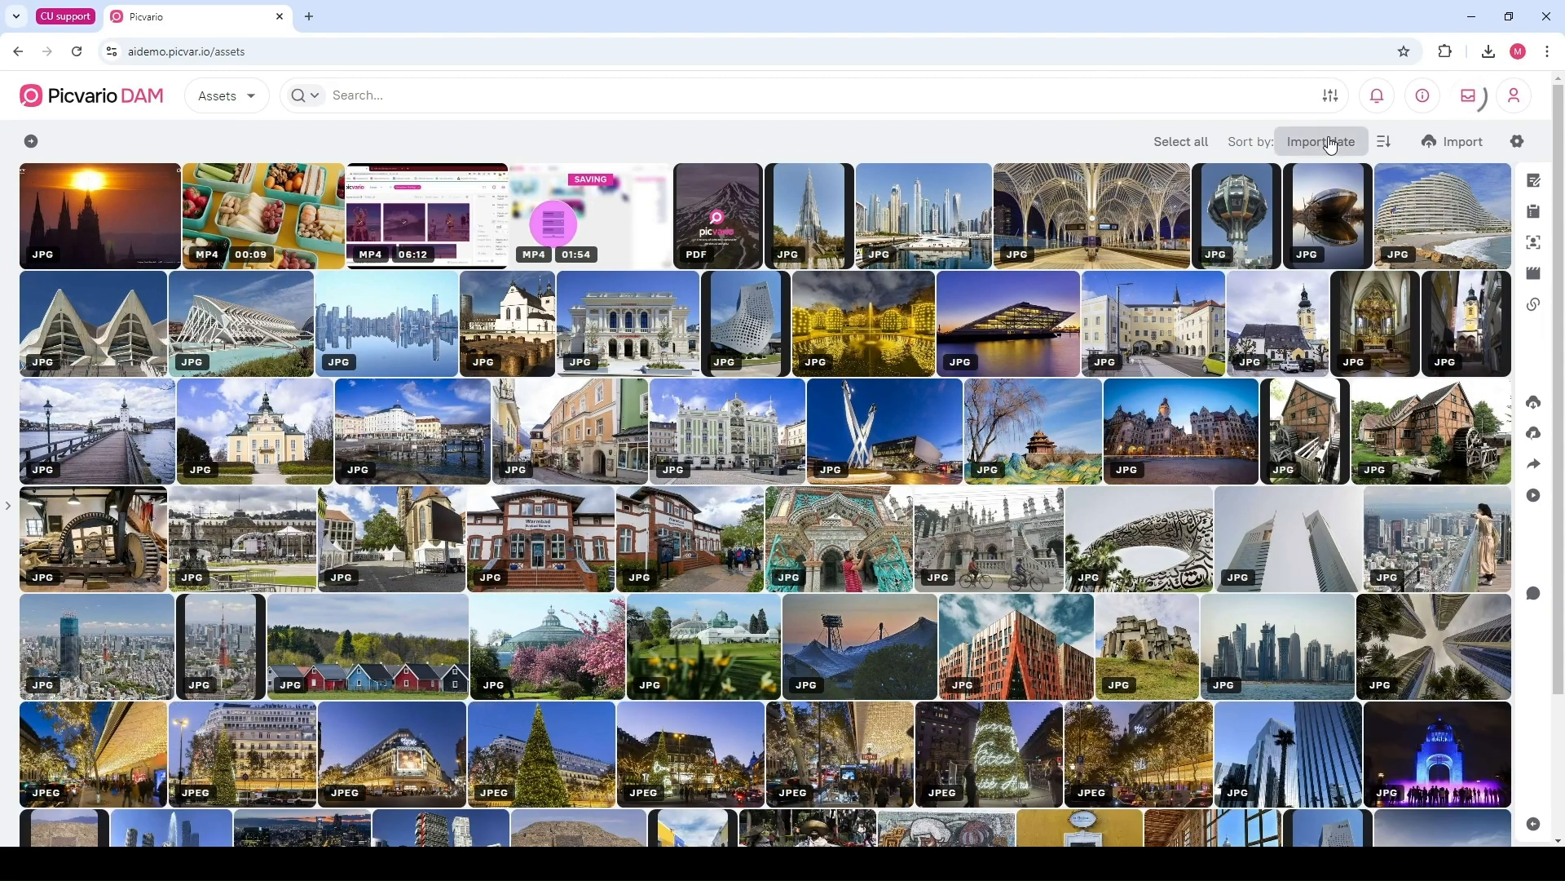
# Check the sort options and try the List layouts before returning the asset view to Tiles
pyautogui.click(1321, 143)
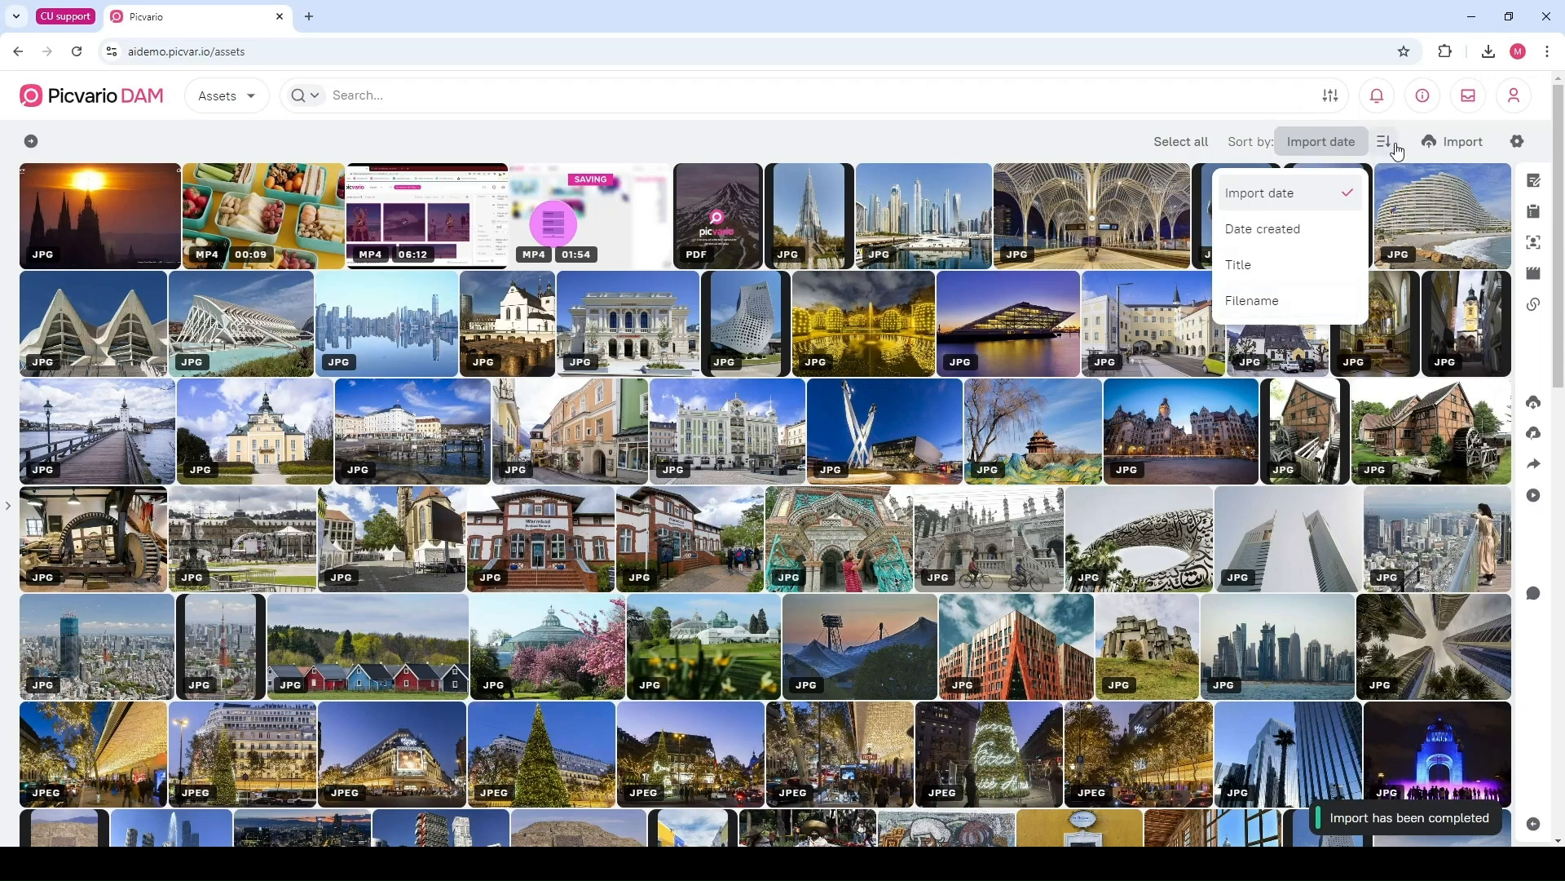
pyautogui.click(1518, 145)
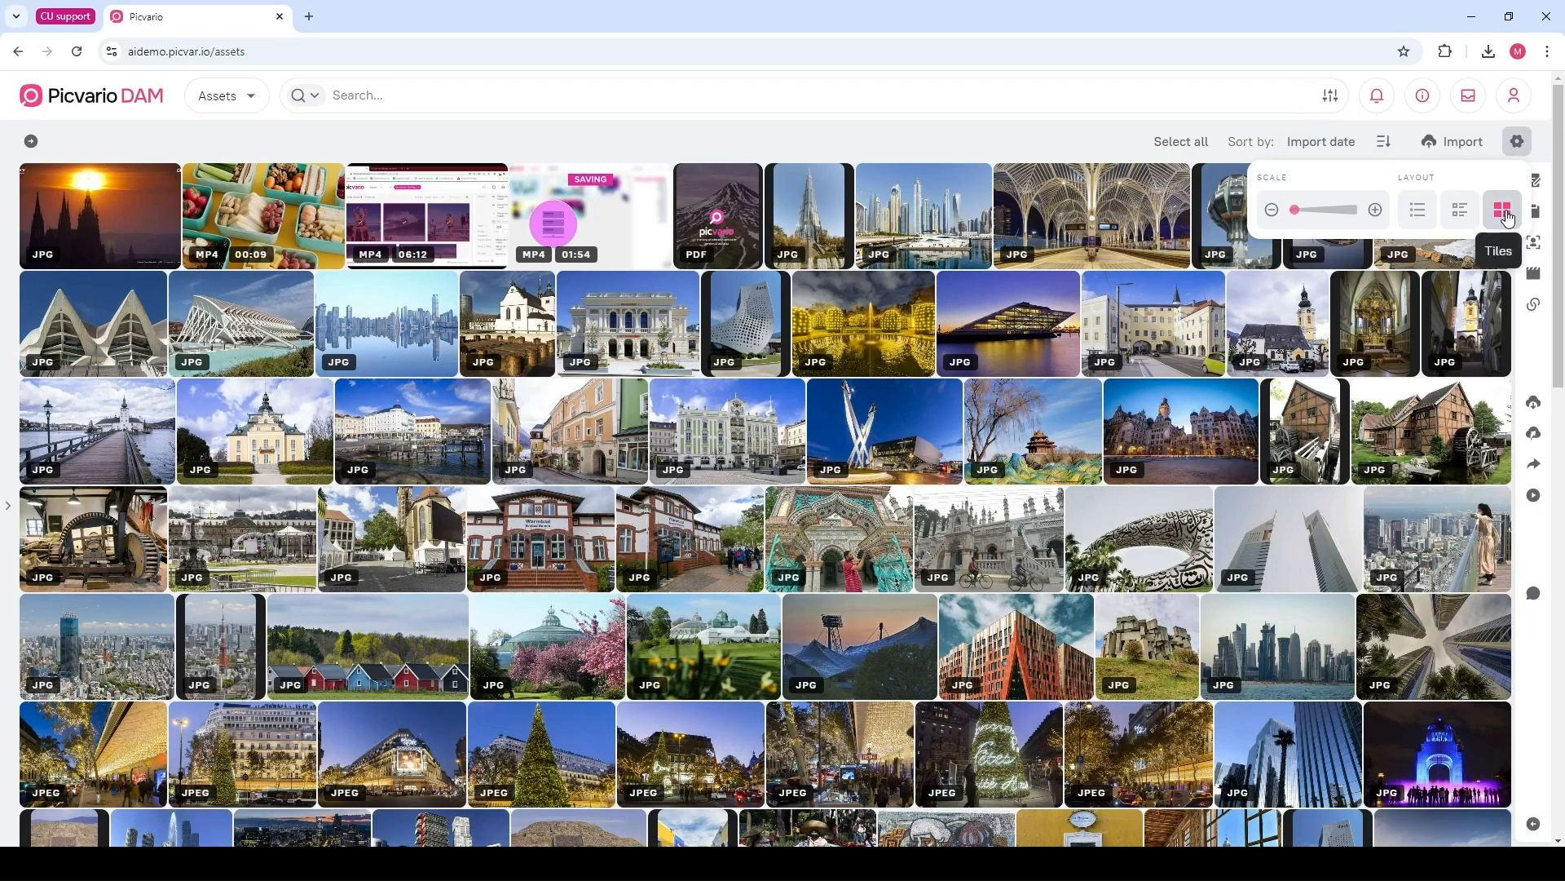
pyautogui.click(1464, 217)
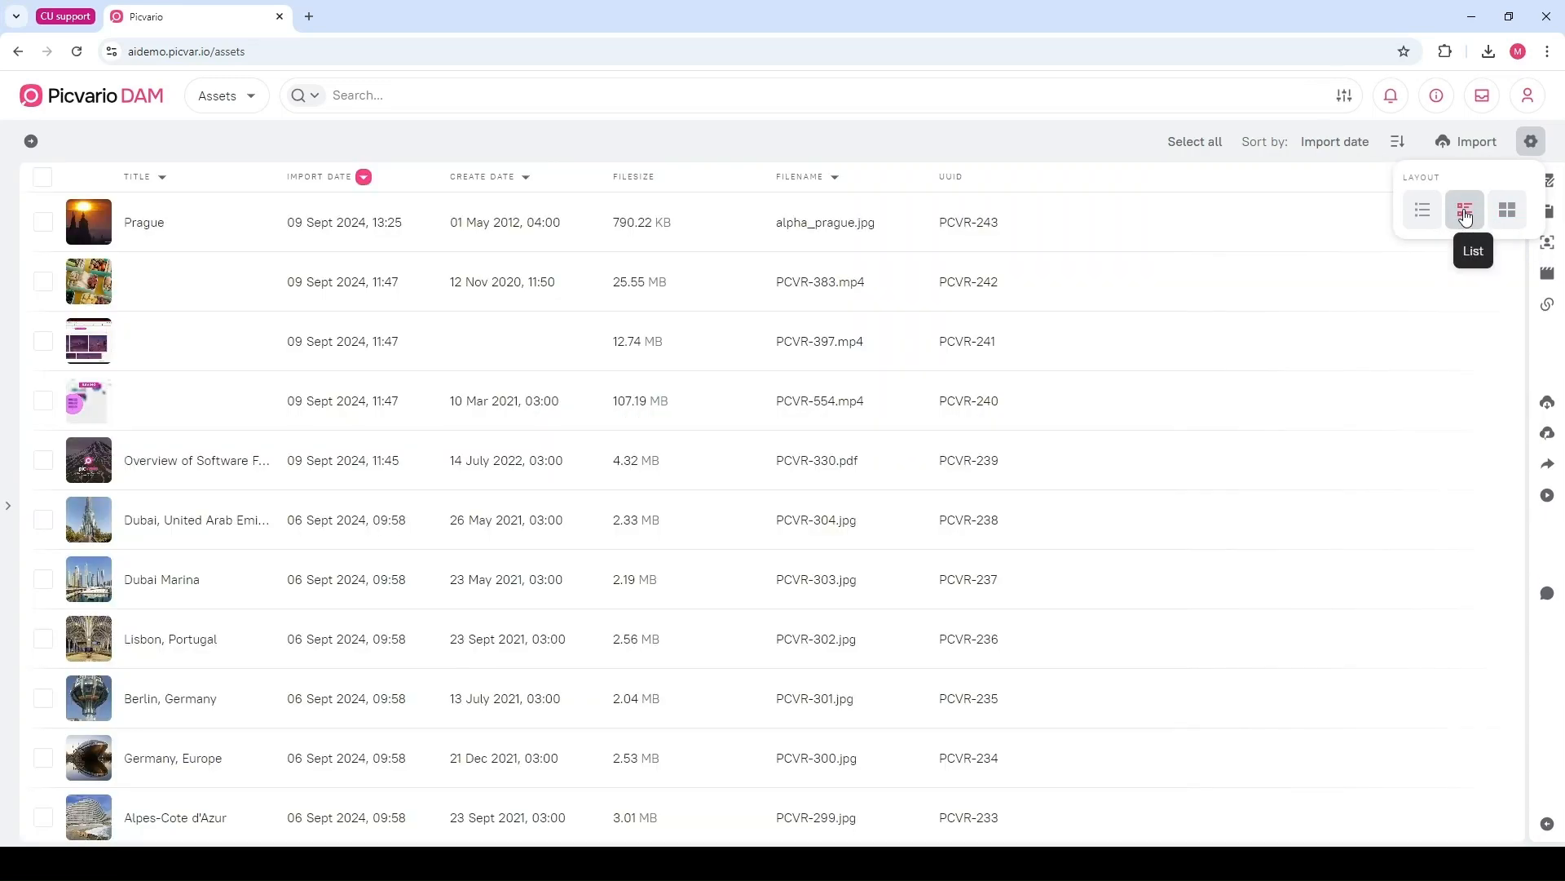
pyautogui.click(1431, 213)
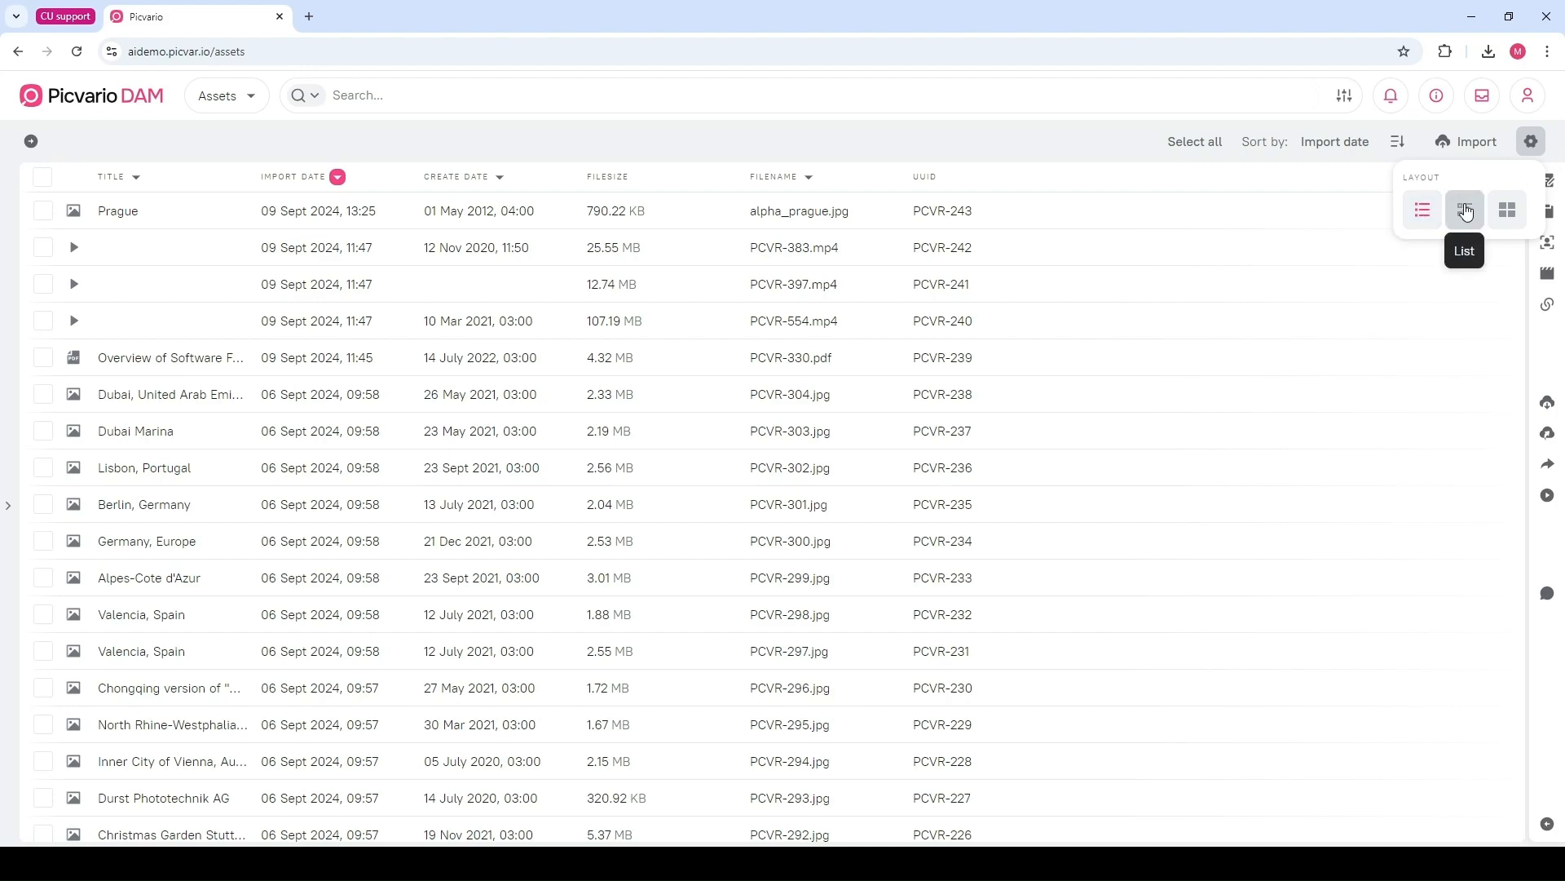
pyautogui.click(1465, 211)
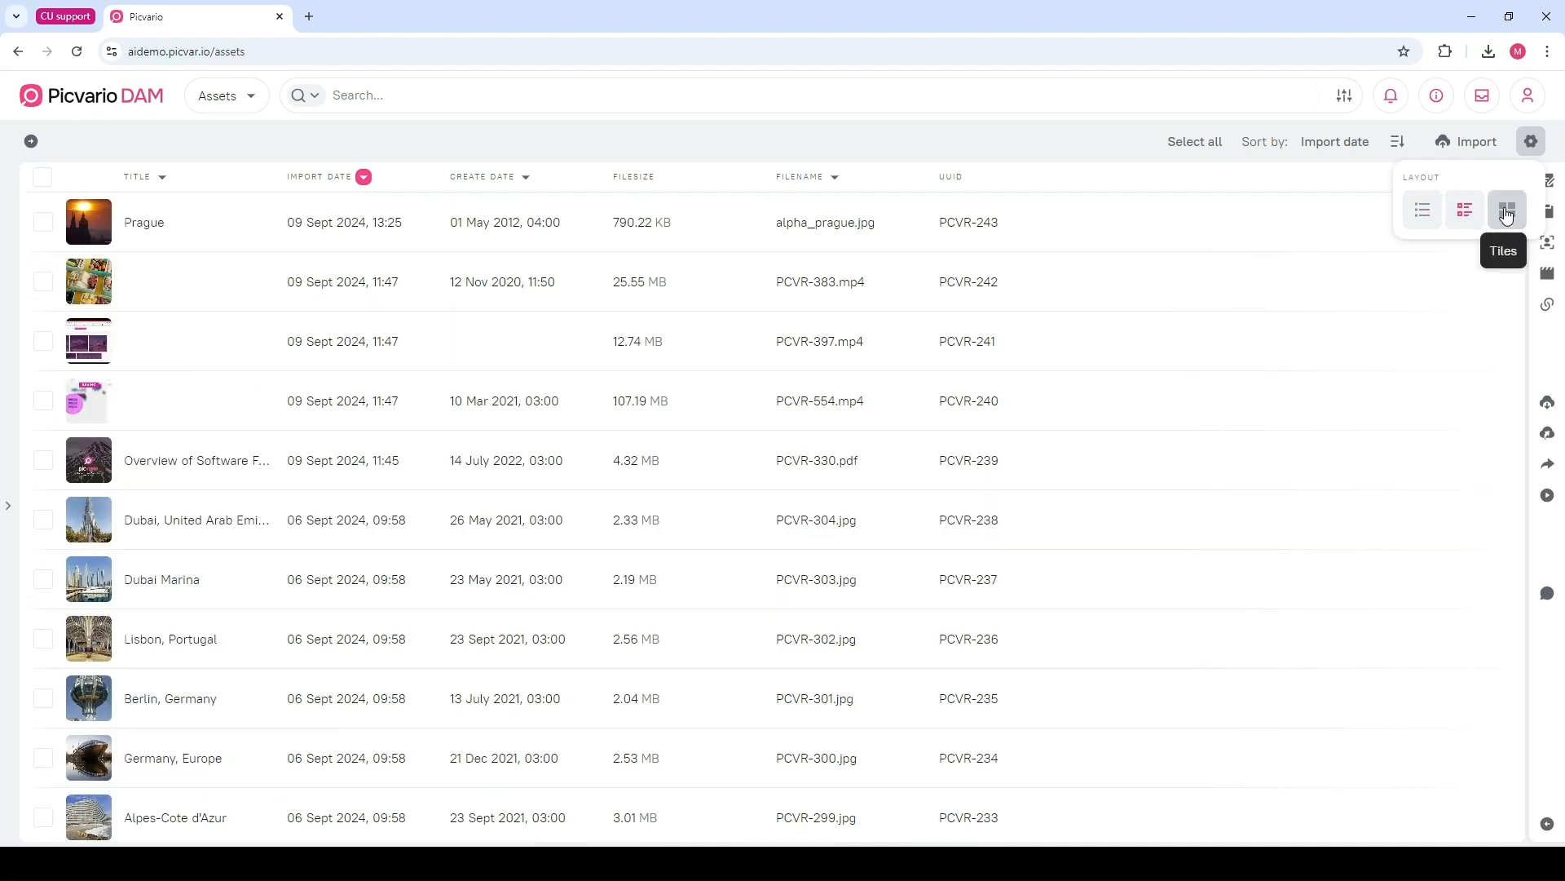
pyautogui.click(1508, 214)
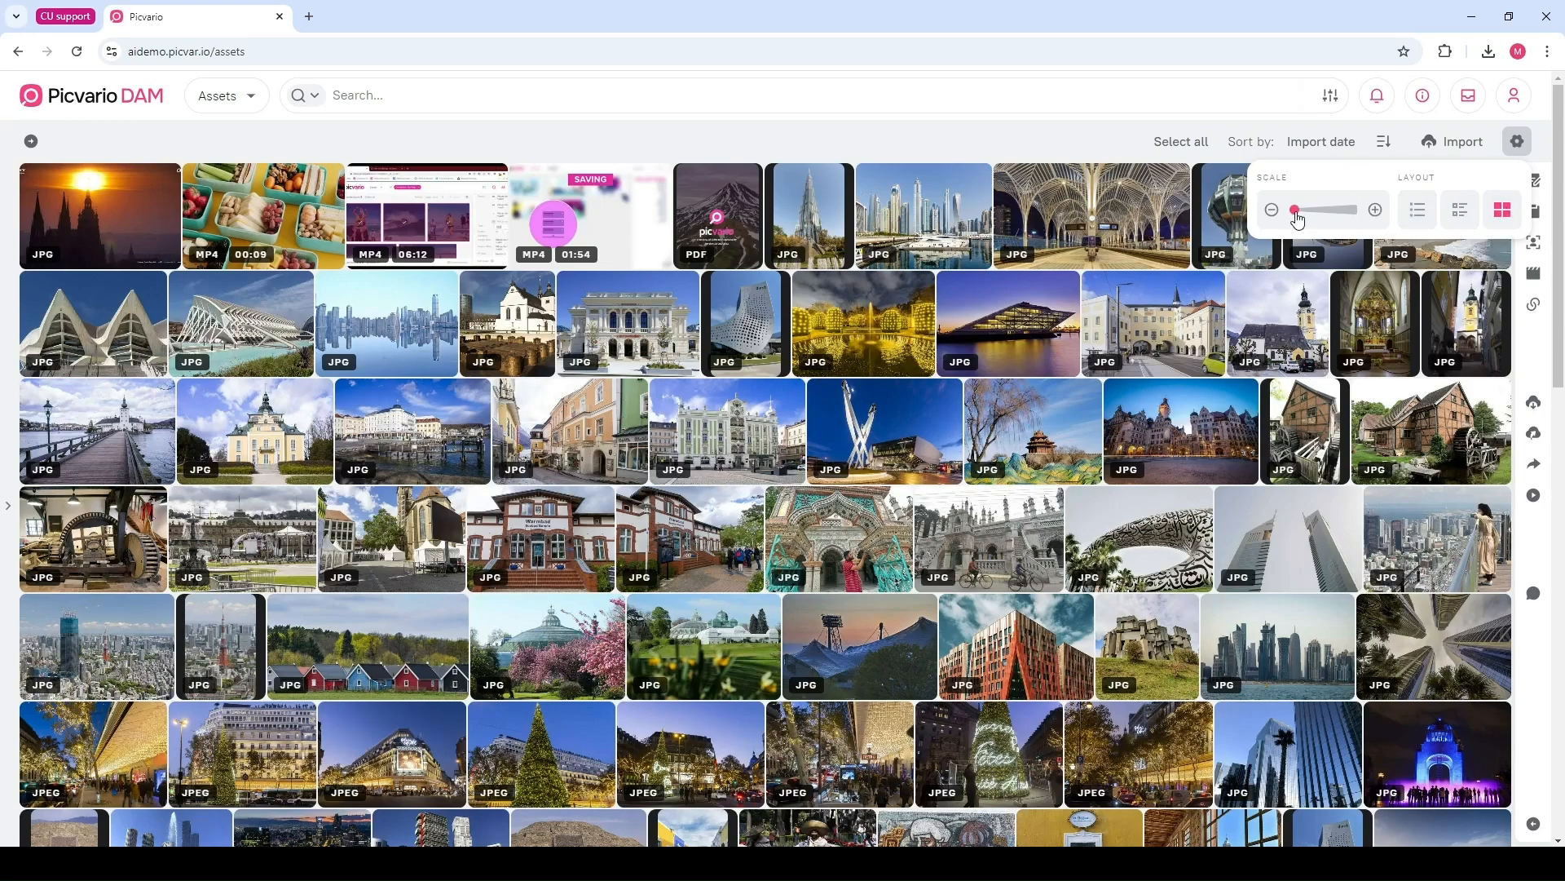
pyautogui.moveTo(1298, 219)
pyautogui.mouseDown()
pyautogui.moveTo(1333, 221)
pyautogui.moveTo(1292, 225)
pyautogui.mouseUp()
pyautogui.click(1012, 148)
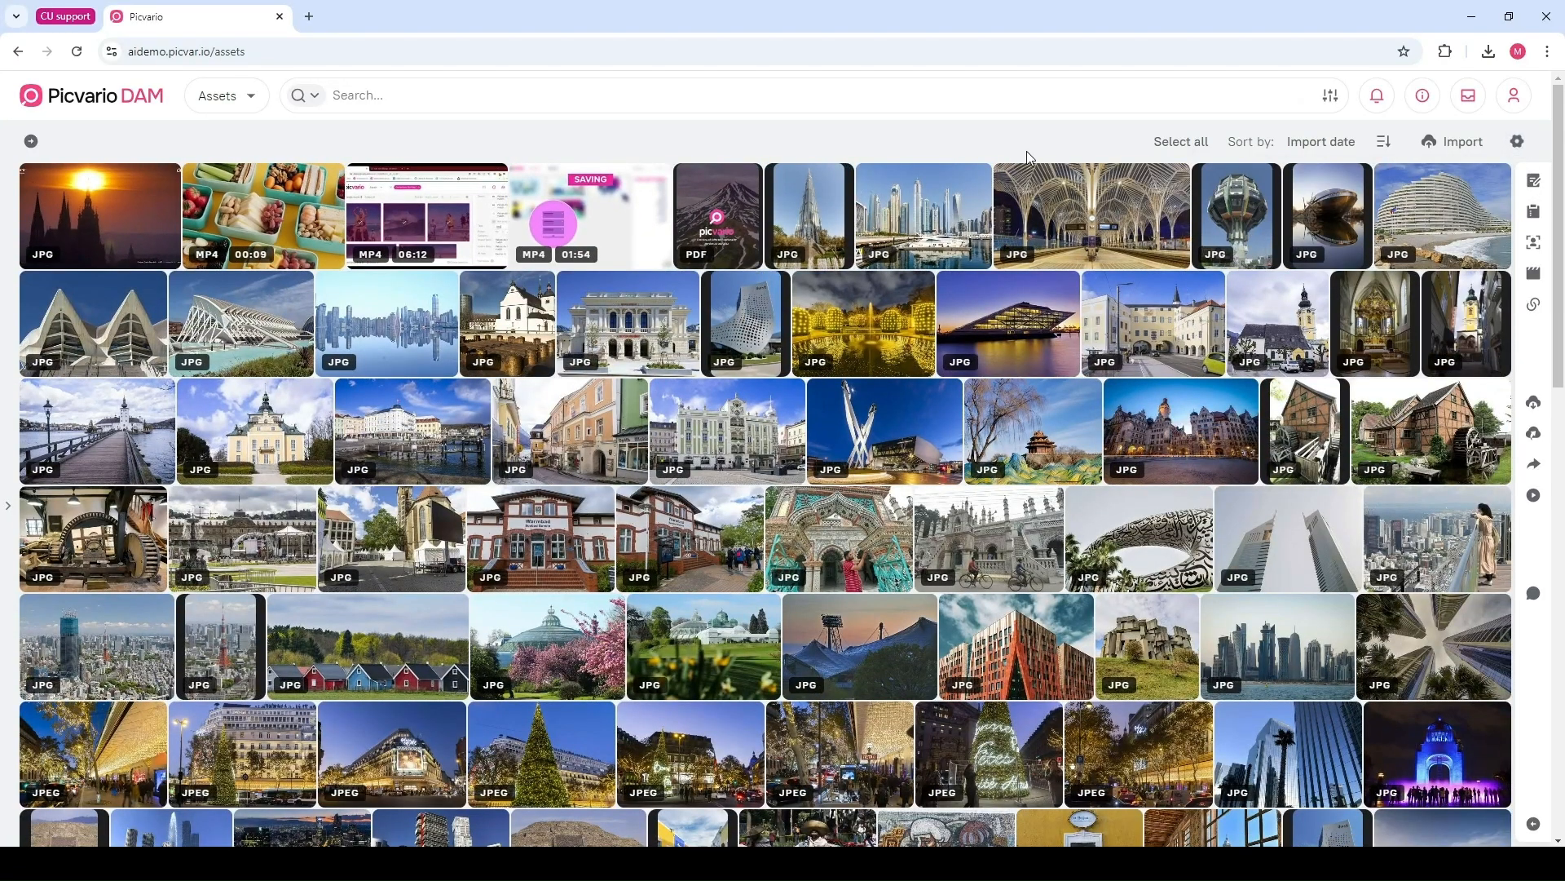
# Open the Lisbon, Portugal asset preview and browse back and forth through neighbouring assets
pyautogui.click(1070, 226)
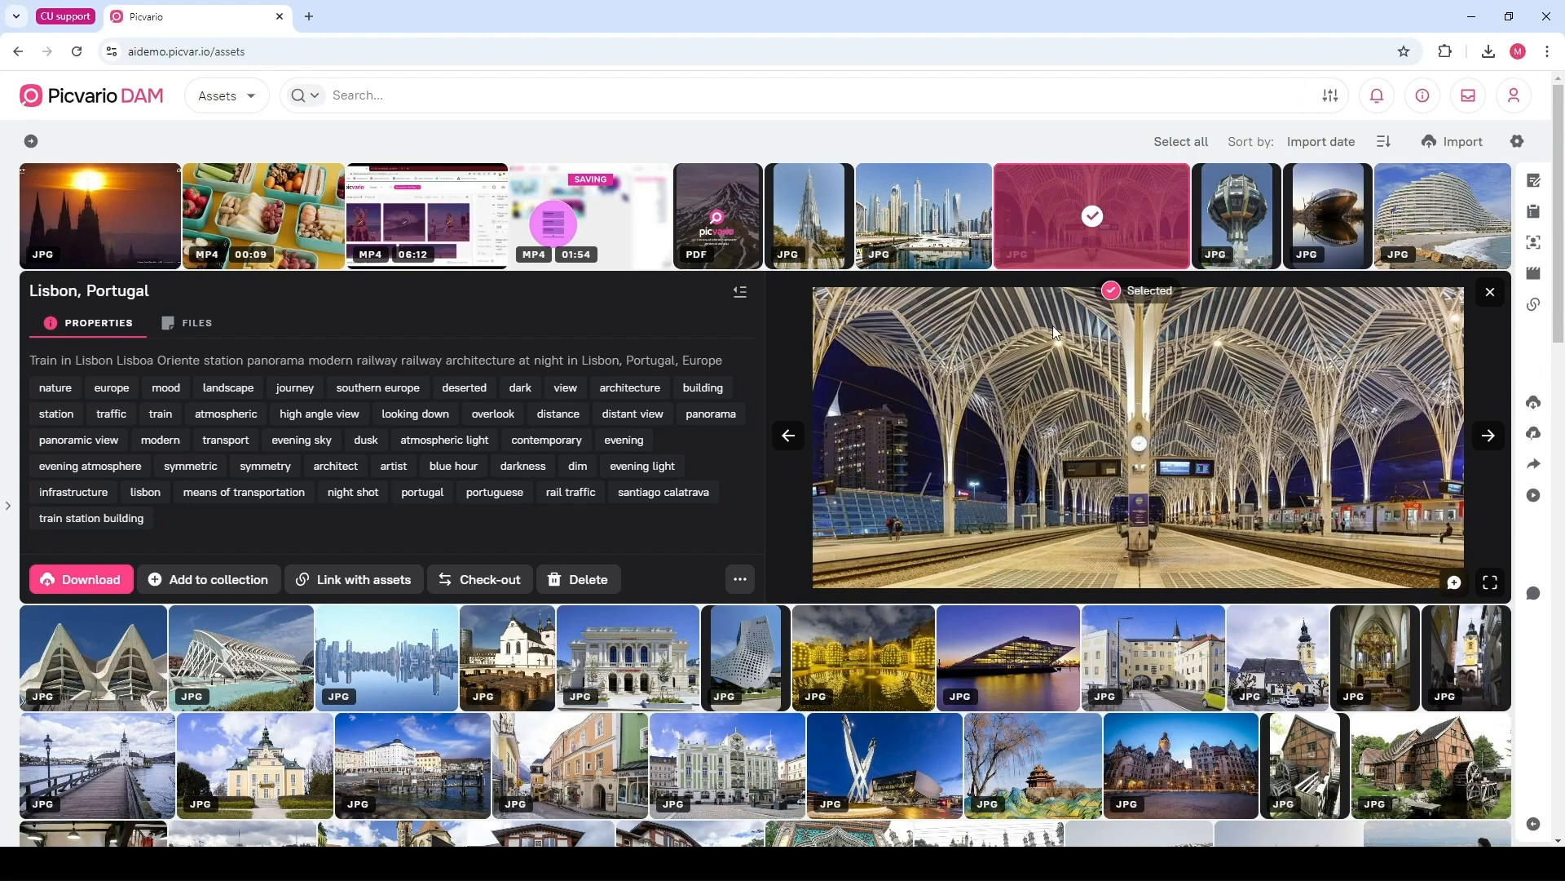
pyautogui.click(1487, 437)
pyautogui.click(1487, 475)
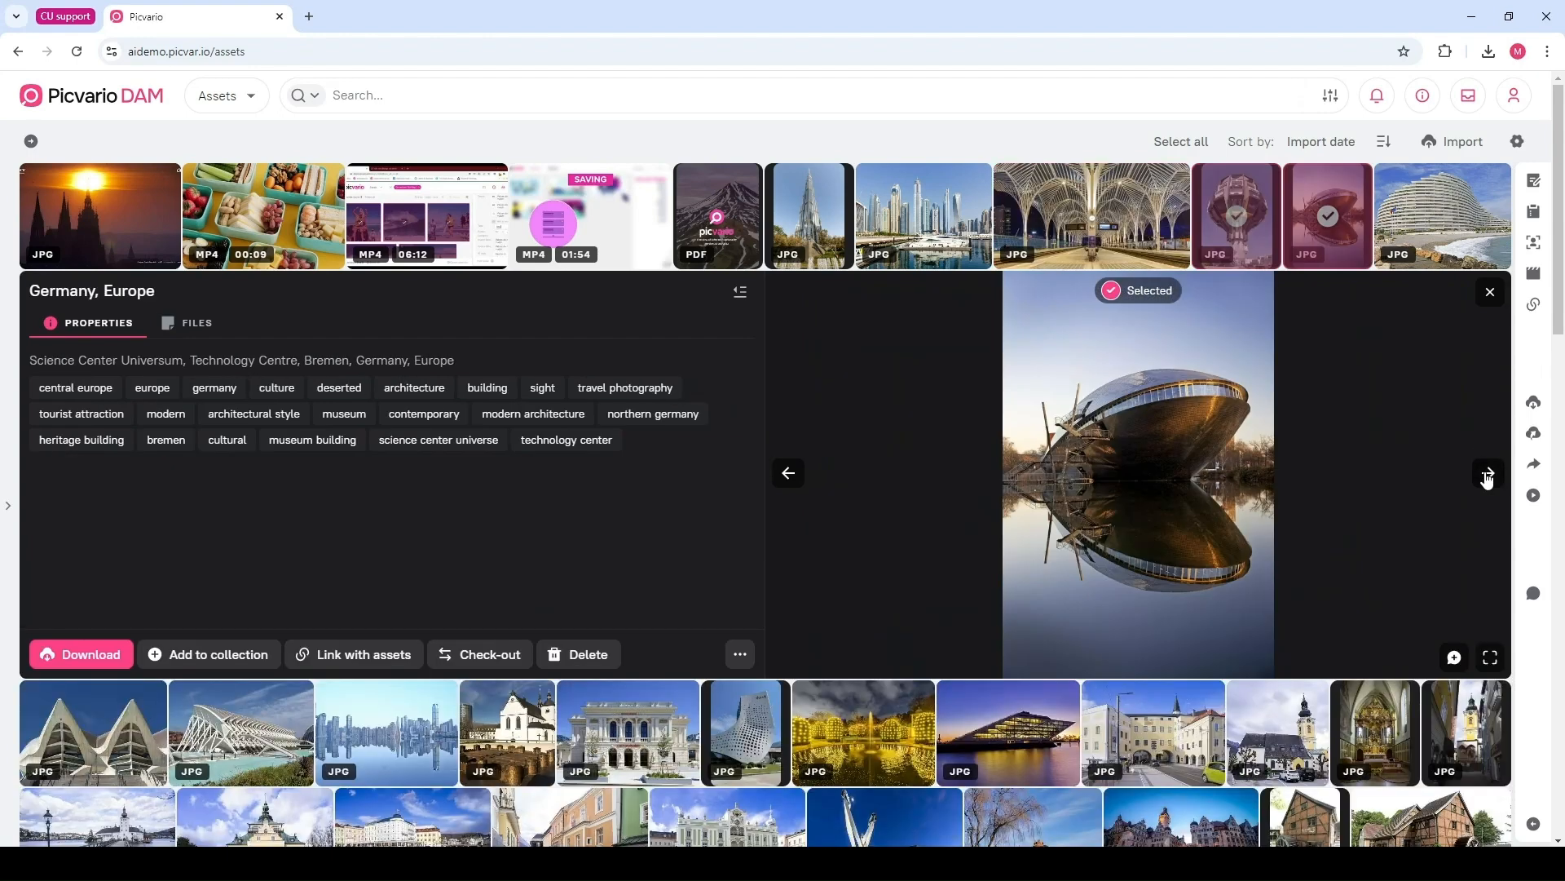
pyautogui.press('Left')
pyautogui.press('Left')
pyautogui.press('Right')
pyautogui.press('Right')
pyautogui.press('Right')
pyautogui.press('Left')
pyautogui.press('Left')
pyautogui.press('Left')
pyautogui.press('Left')
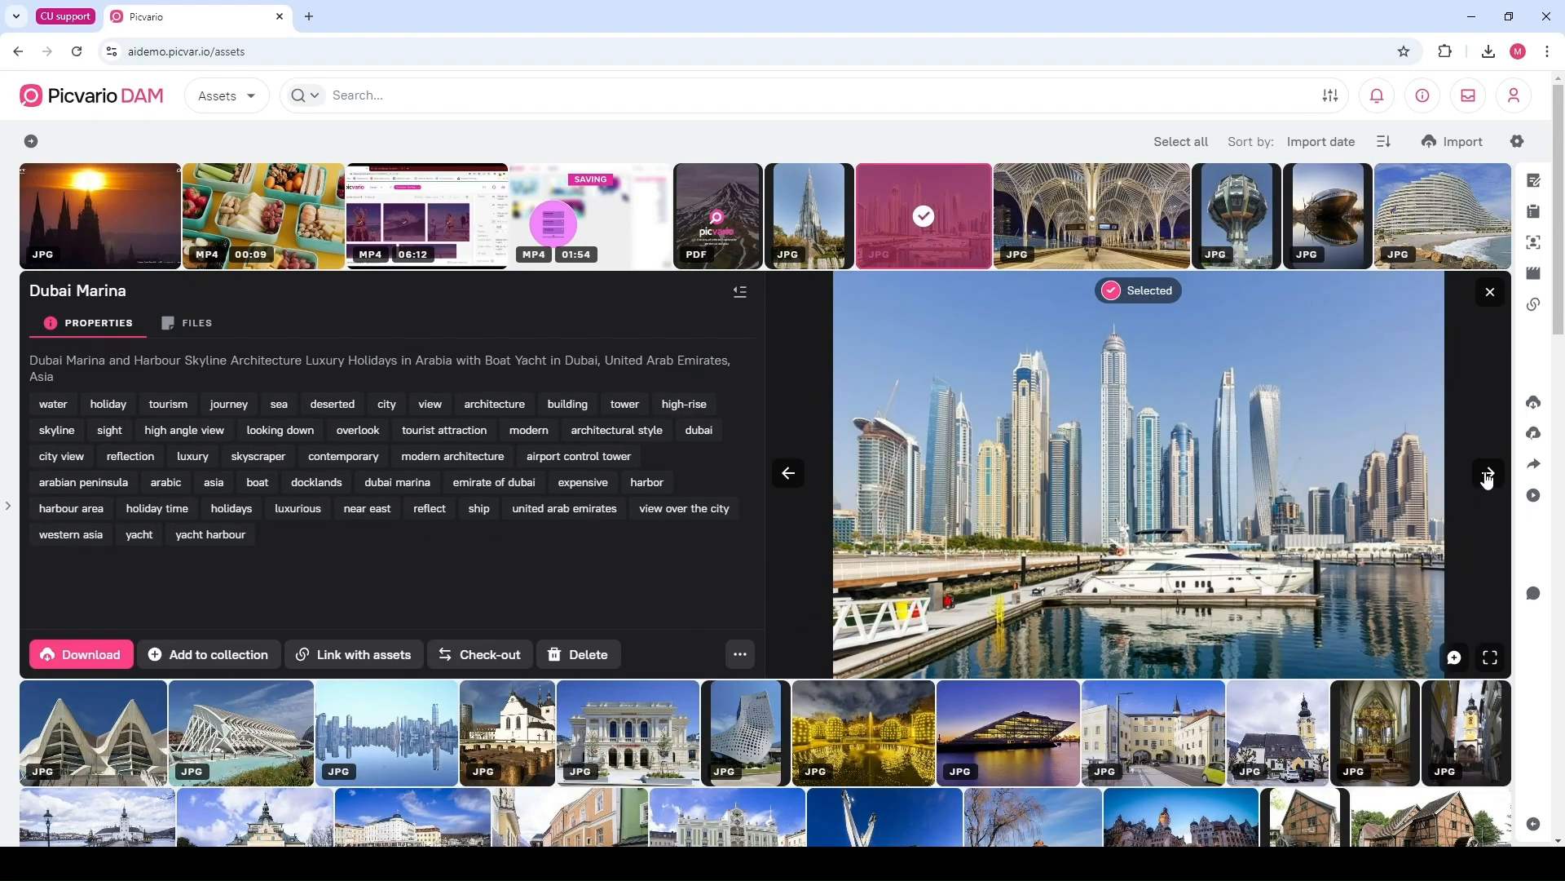
pyautogui.press('Right')
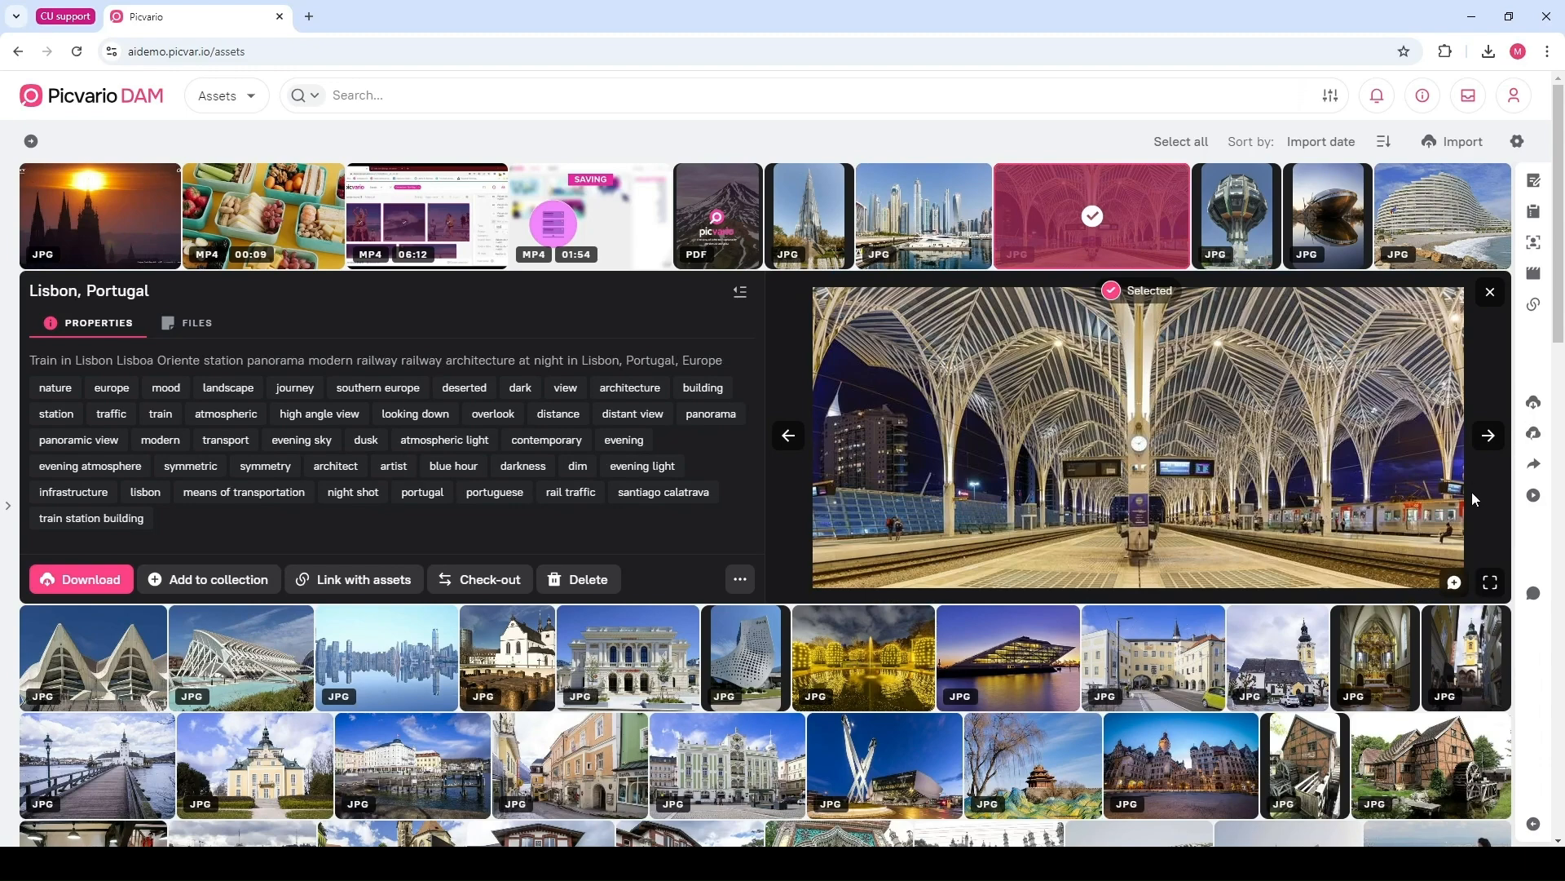
# View the Lisbon image in full screen and close the full-screen view
pyautogui.click(1490, 584)
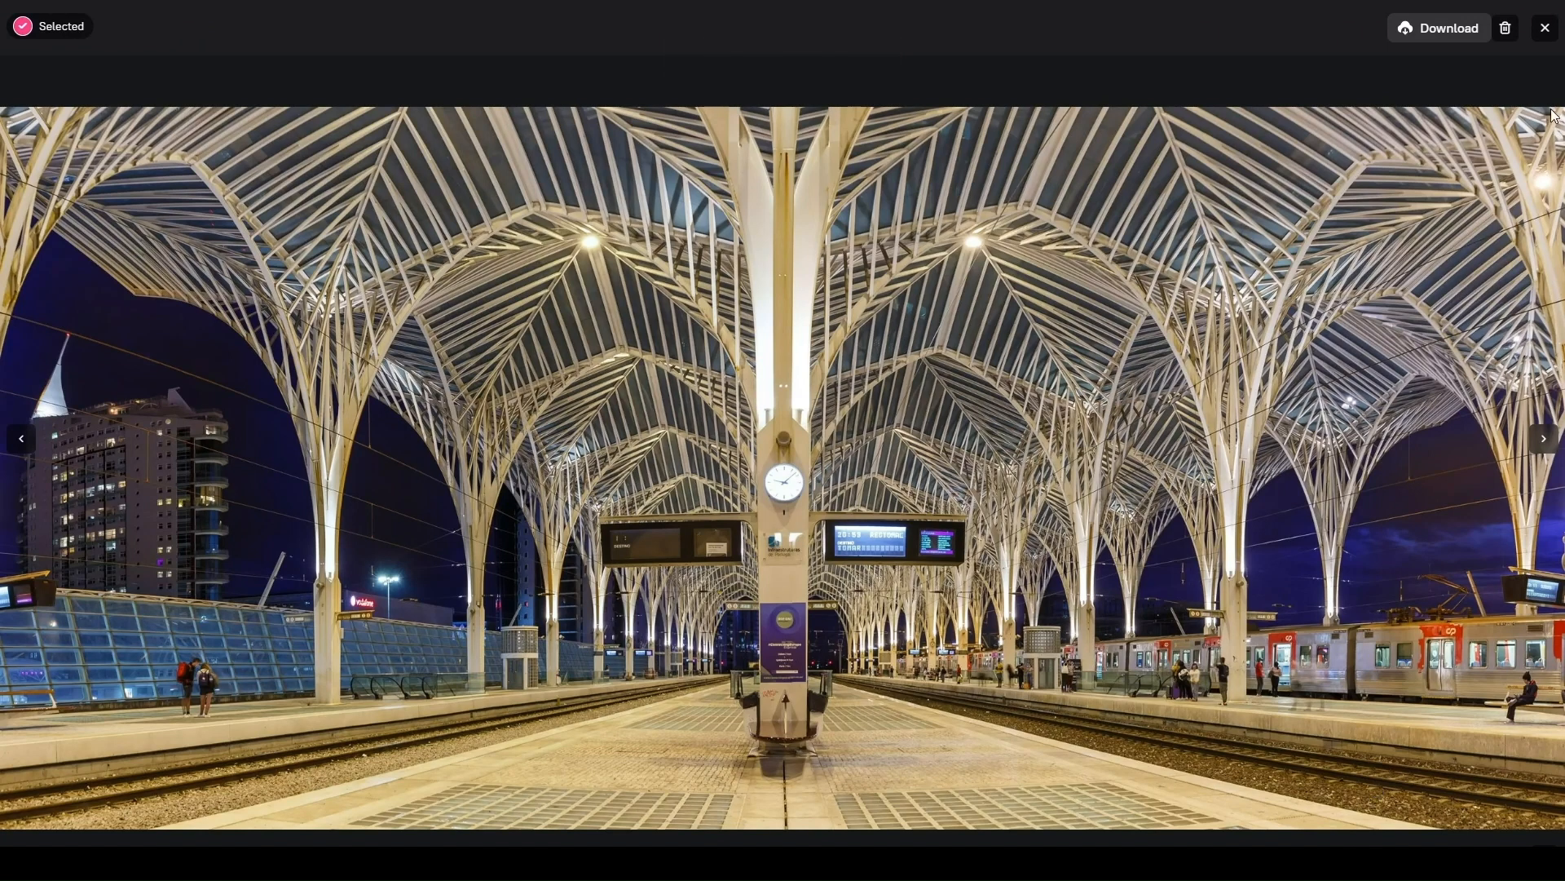
pyautogui.click(1545, 28)
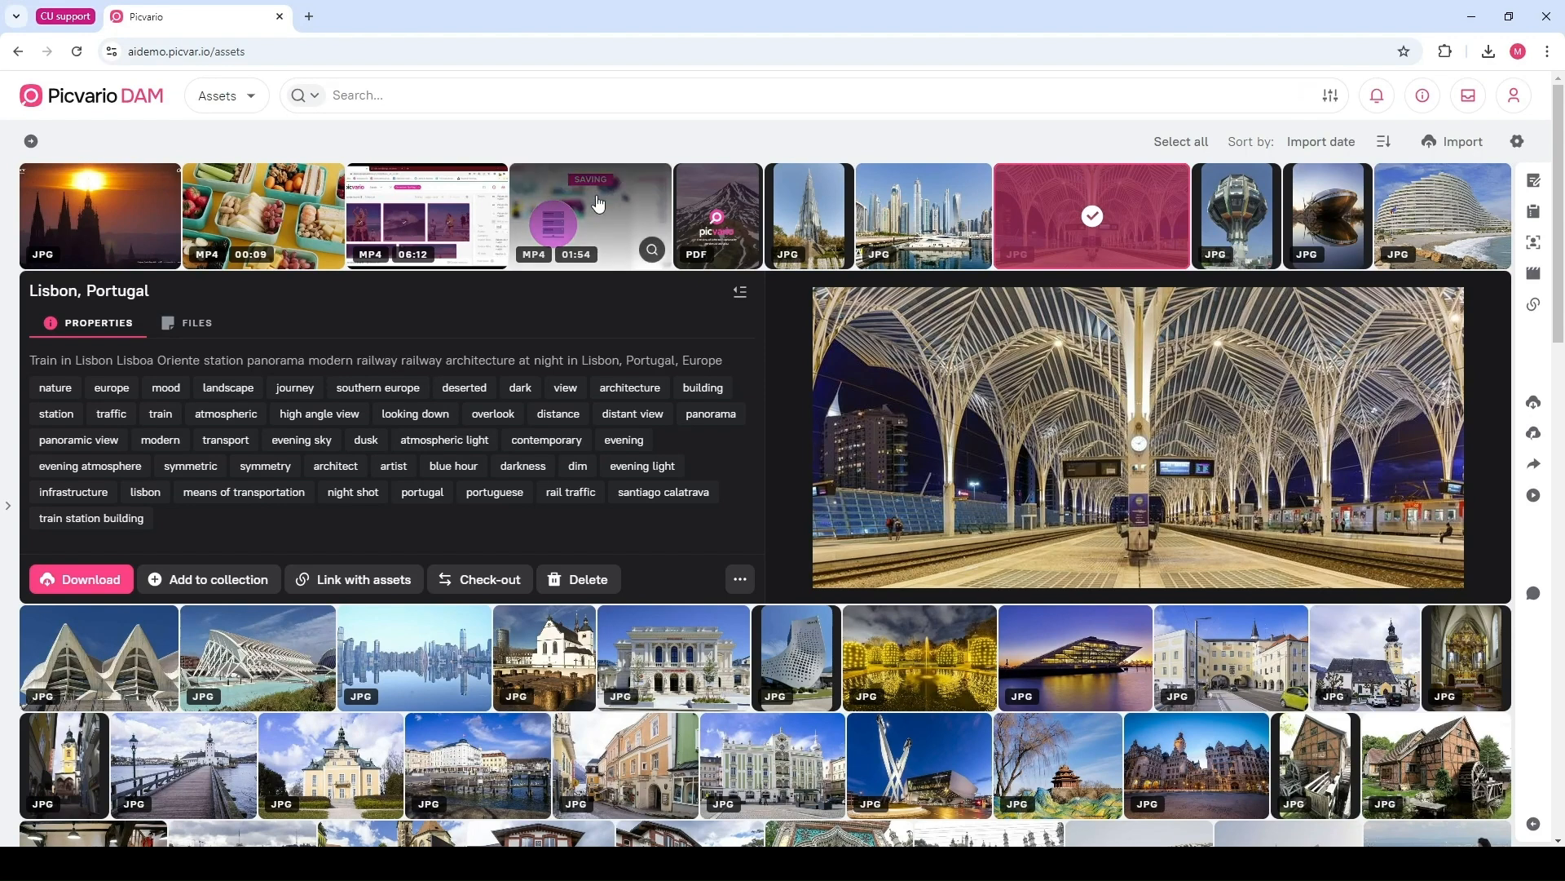
# Open the promo video asset and scrub forward along its playback timeline
pyautogui.click(598, 204)
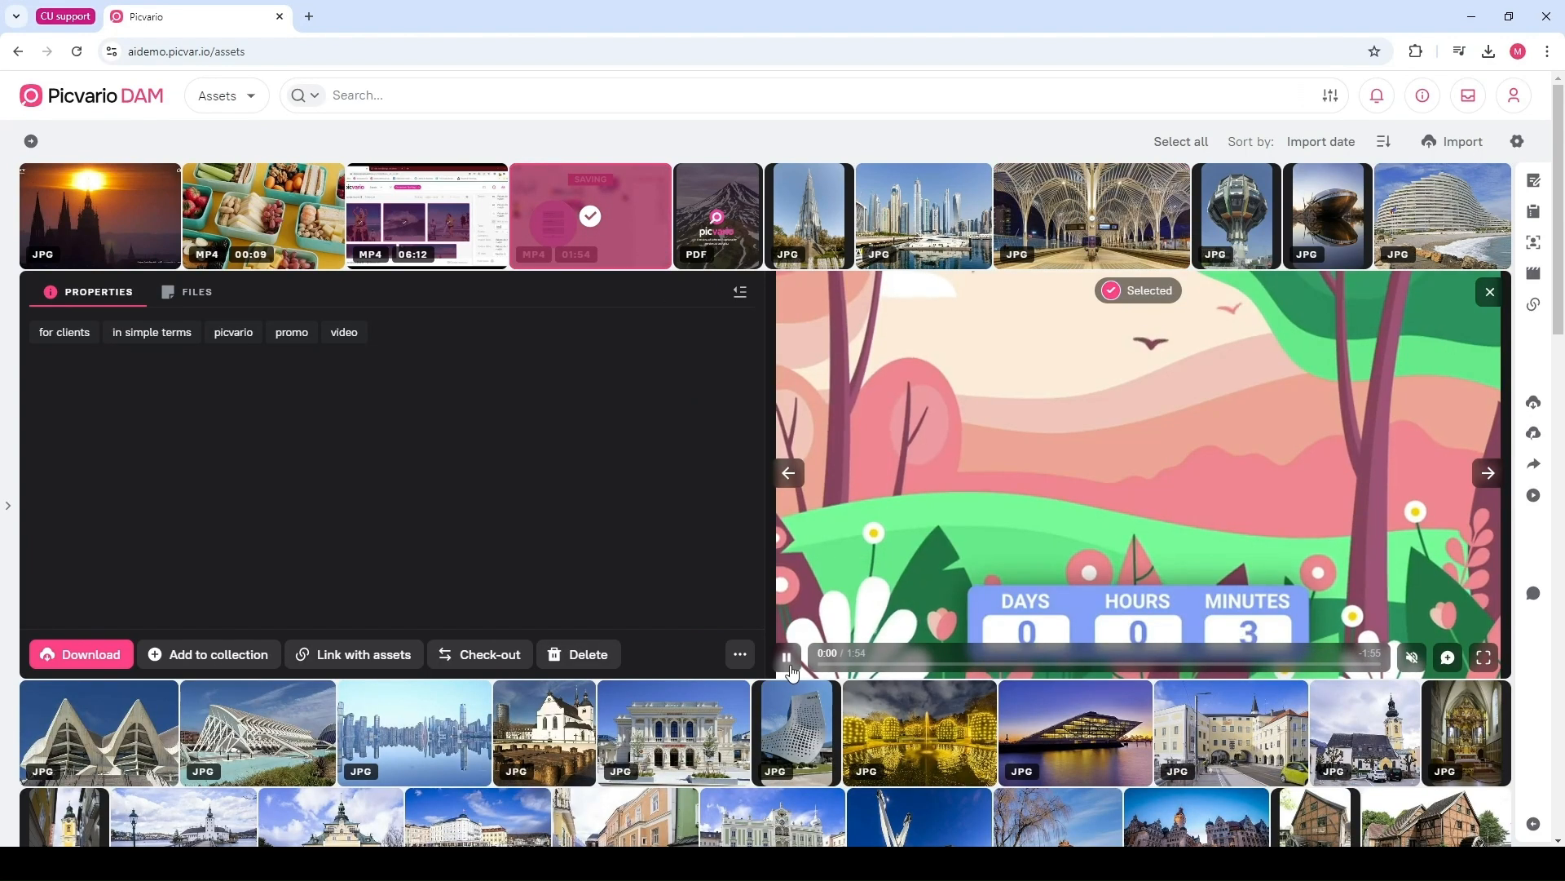
pyautogui.click(898, 665)
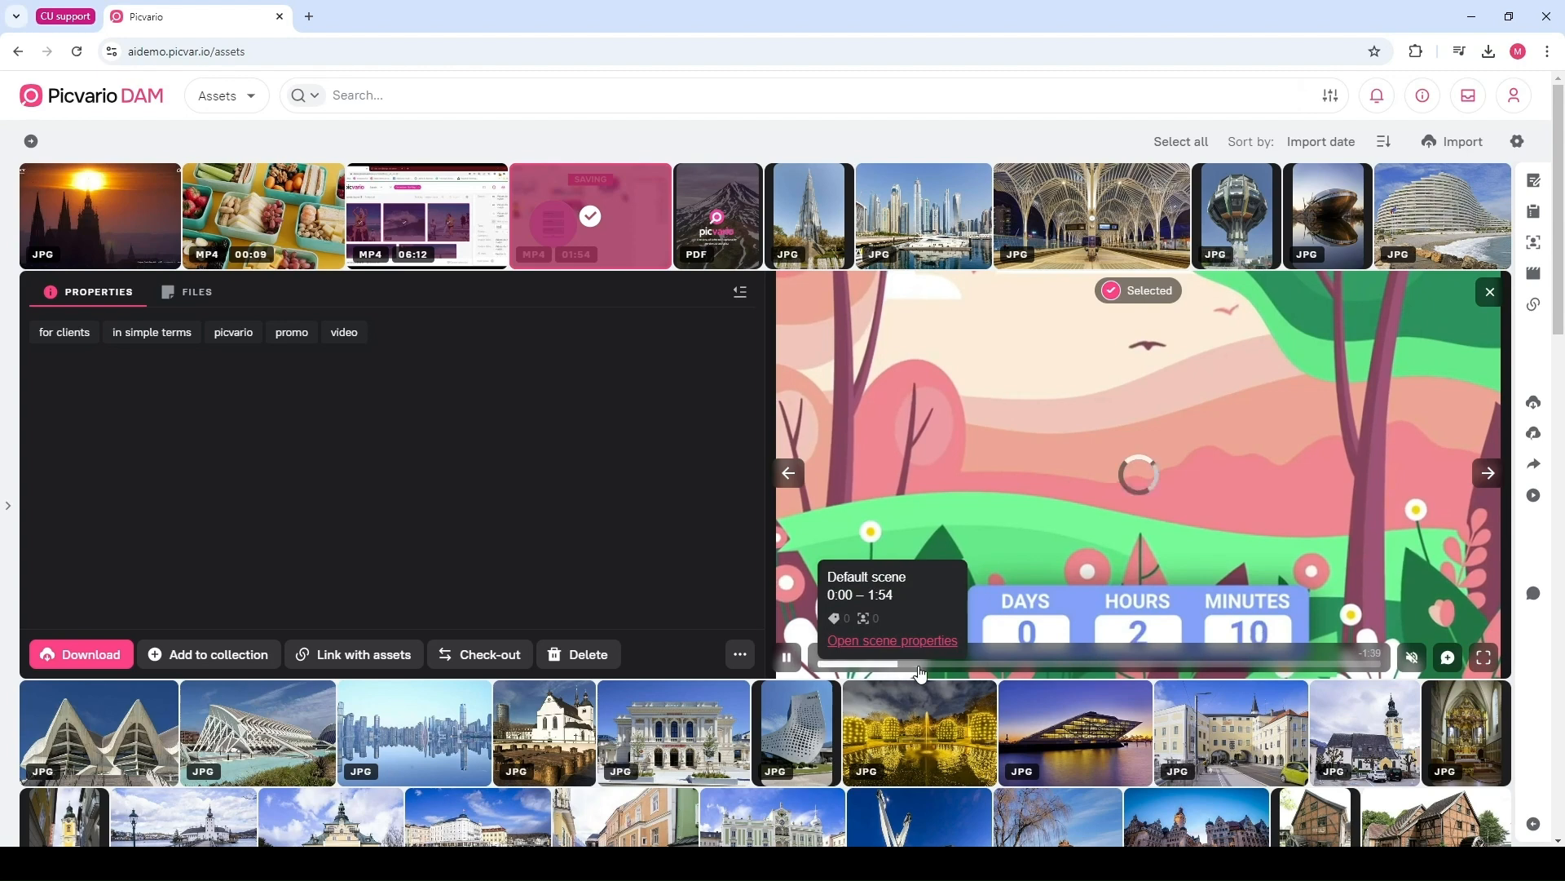
pyautogui.click(1005, 666)
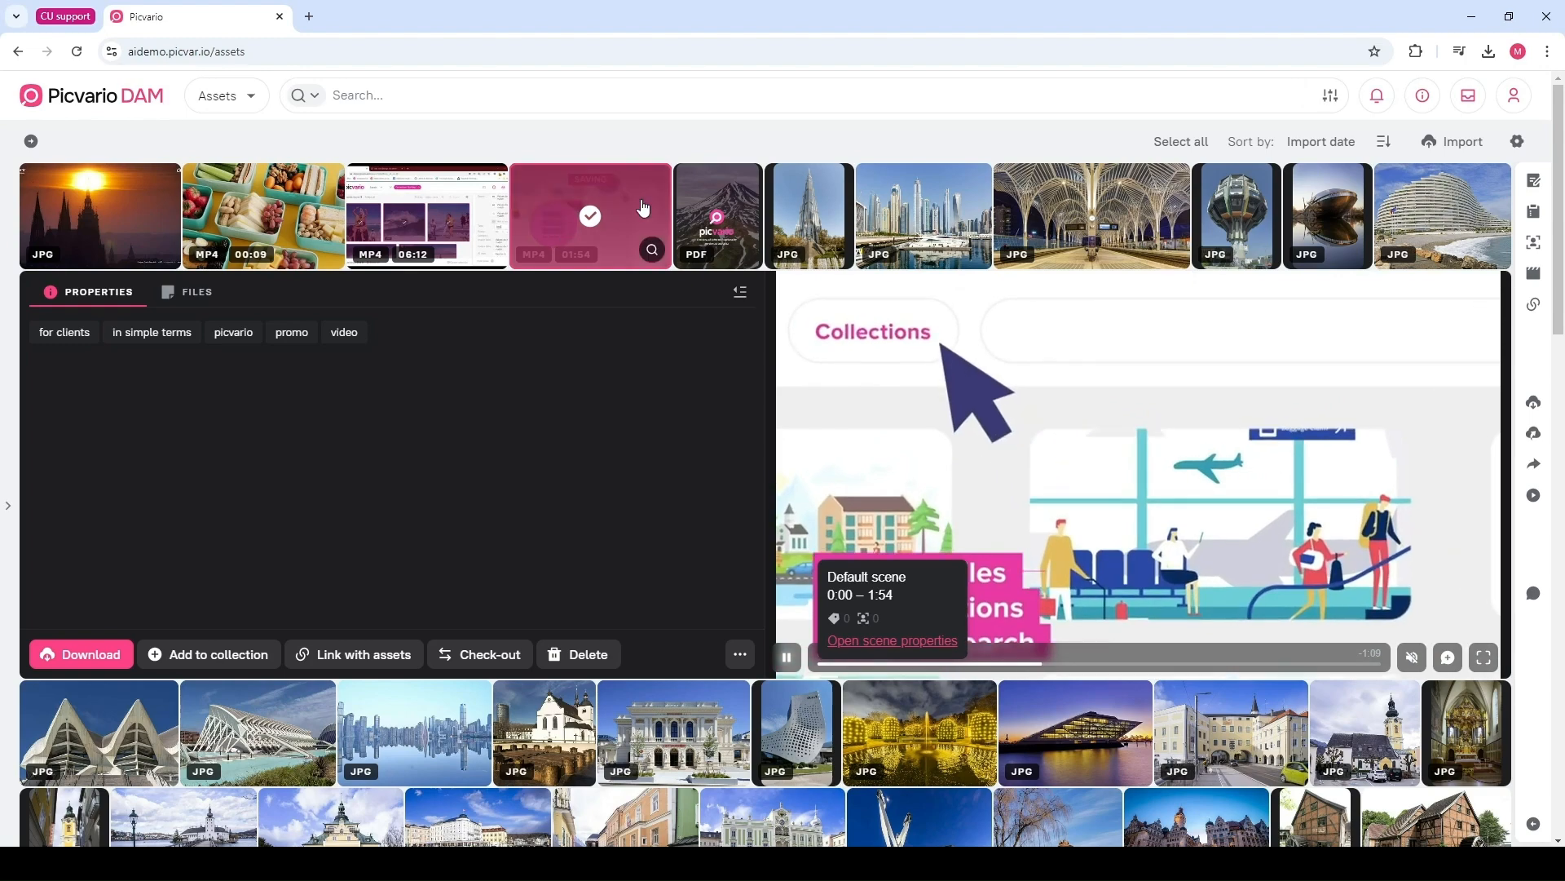
# Open the Overview of Software Functionality PDF in full screen, show page thumbnails, and scroll through the pages
pyautogui.click(717, 232)
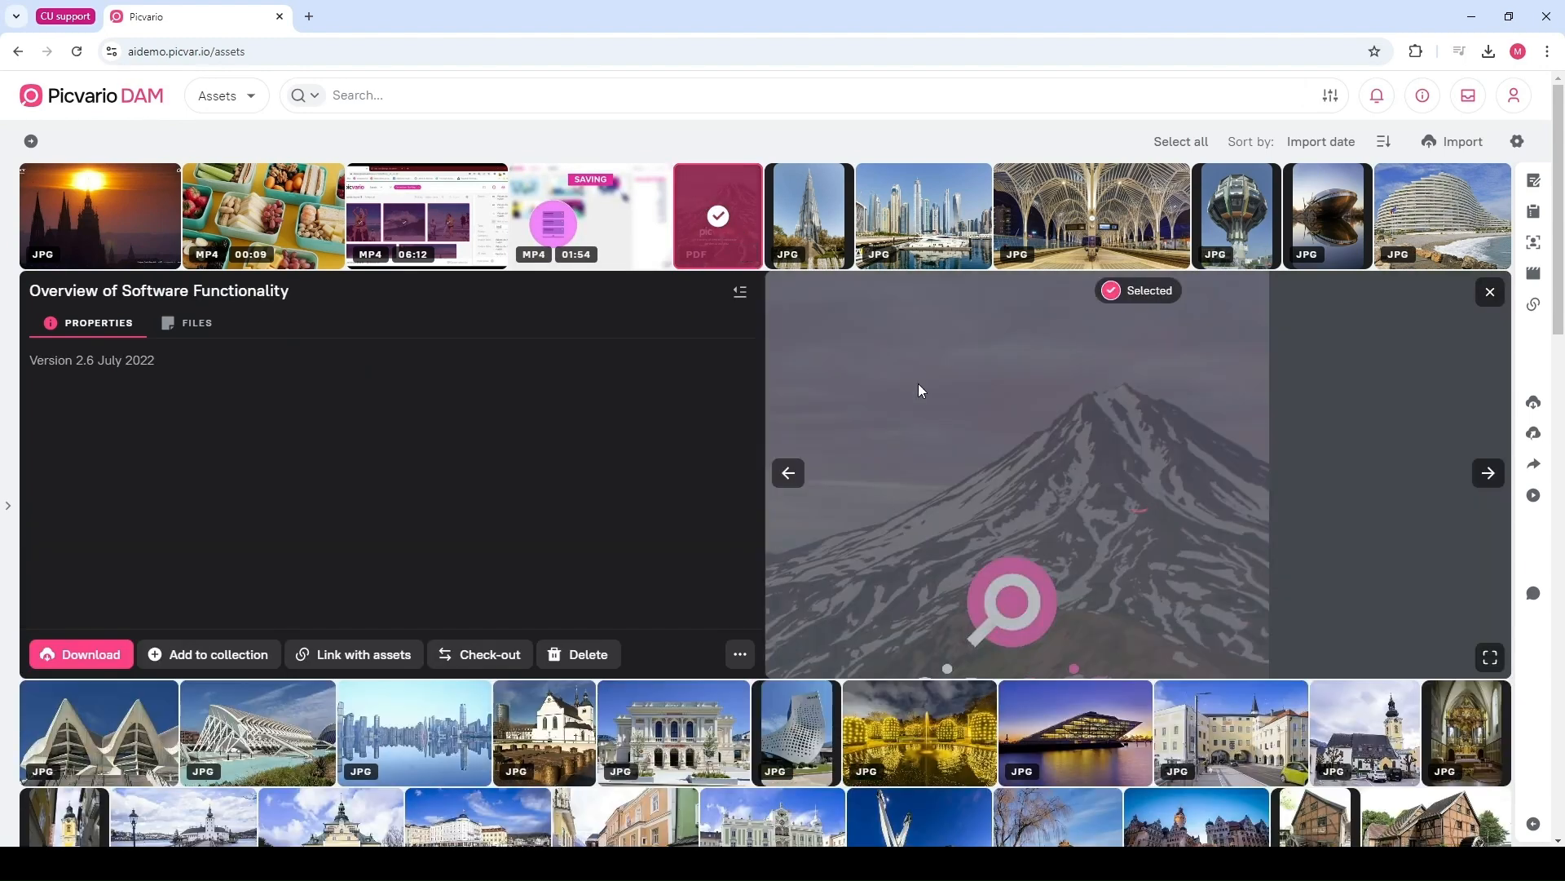
pyautogui.click(1491, 657)
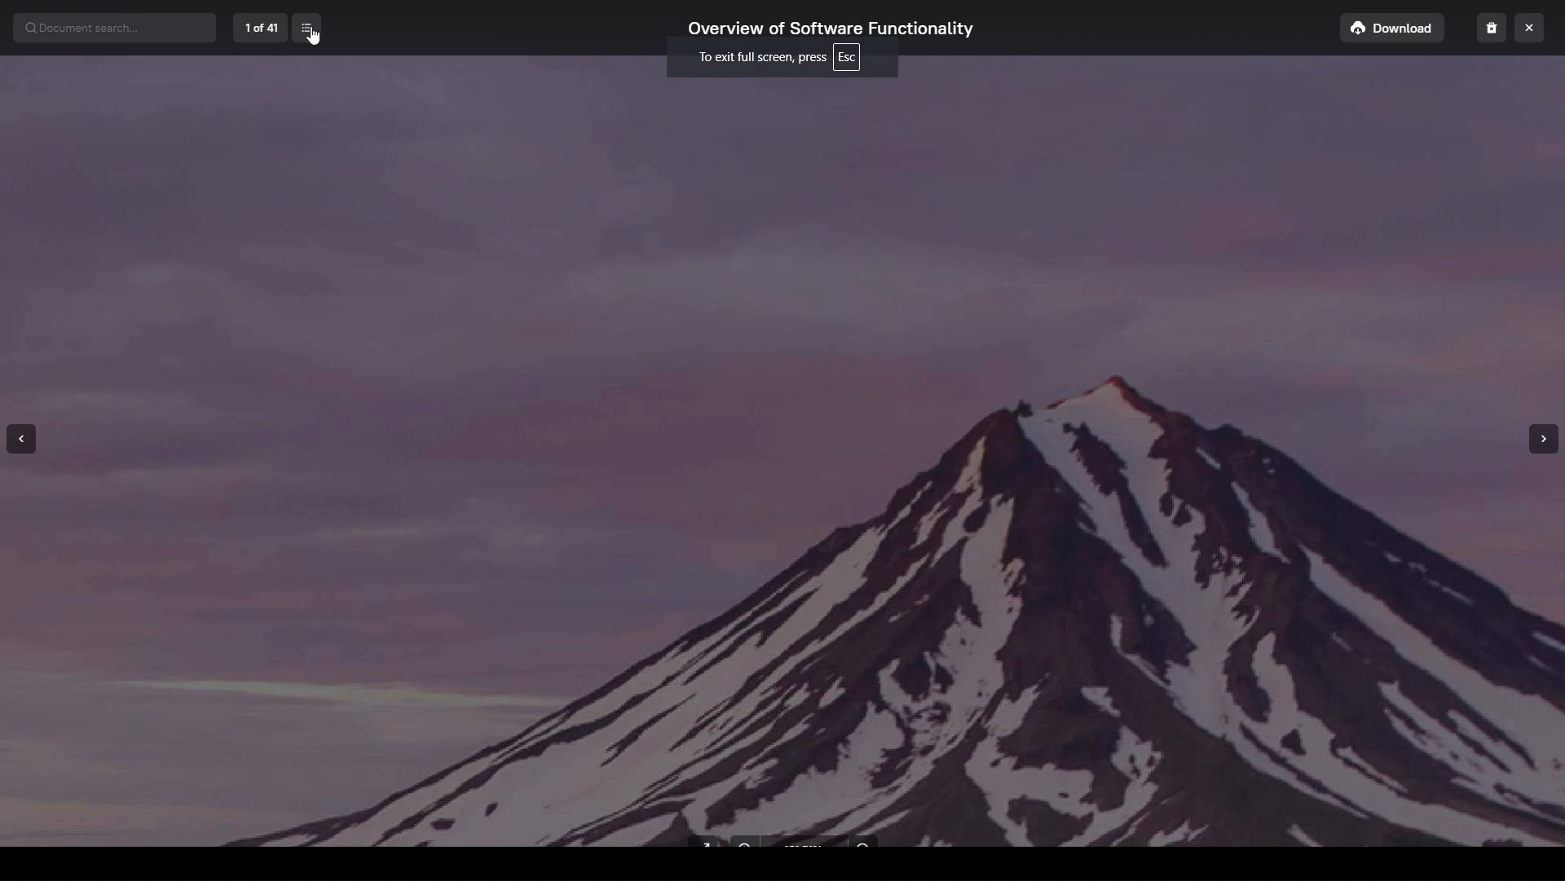
pyautogui.click(308, 30)
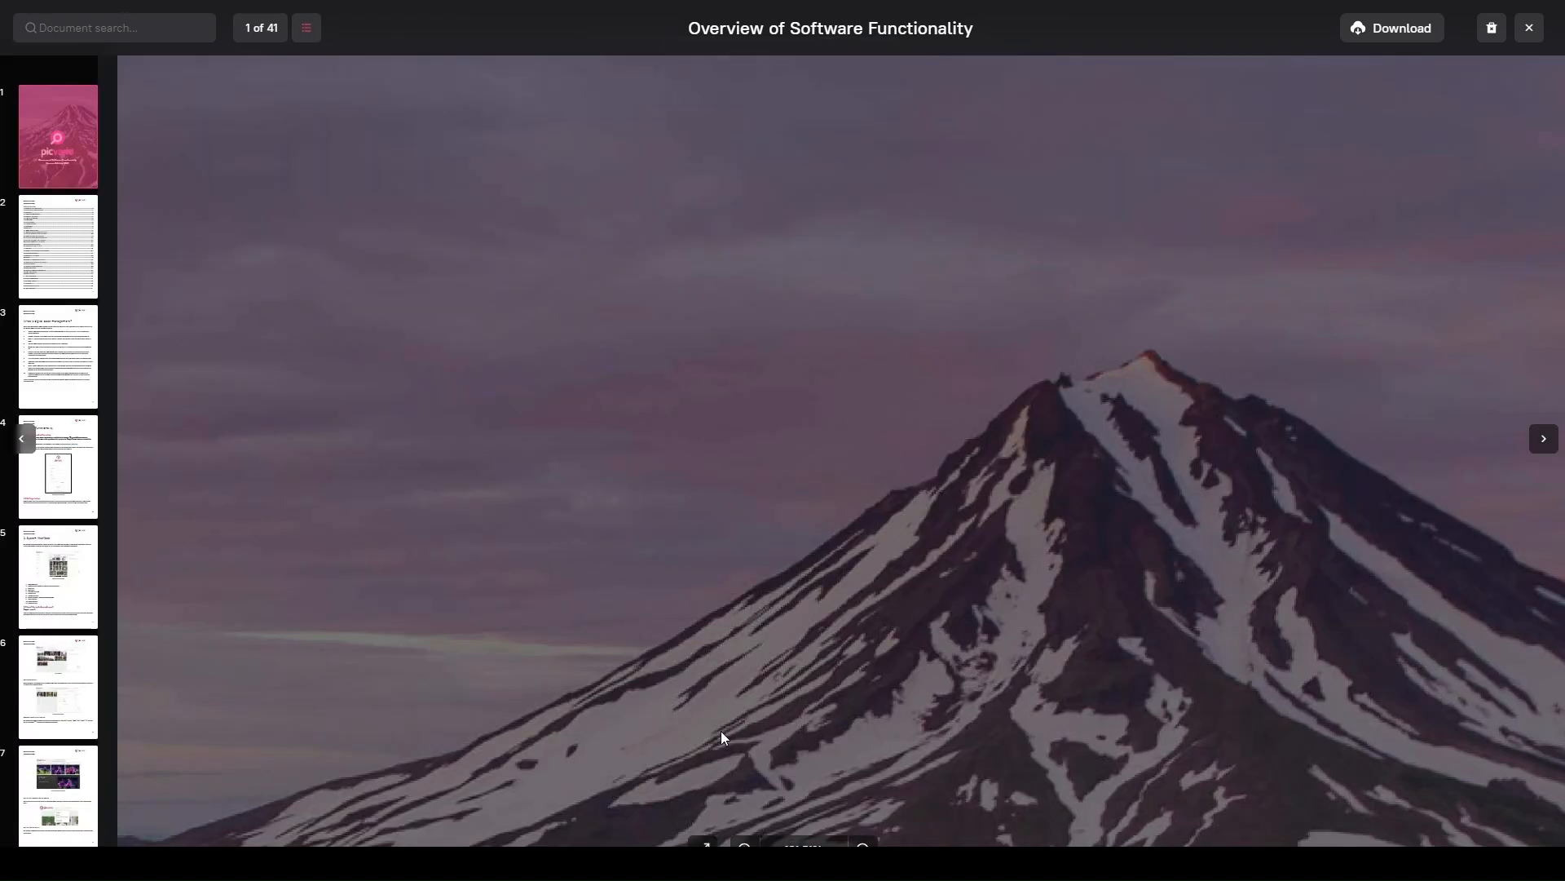
pyautogui.scroll(-10, 677, 528)
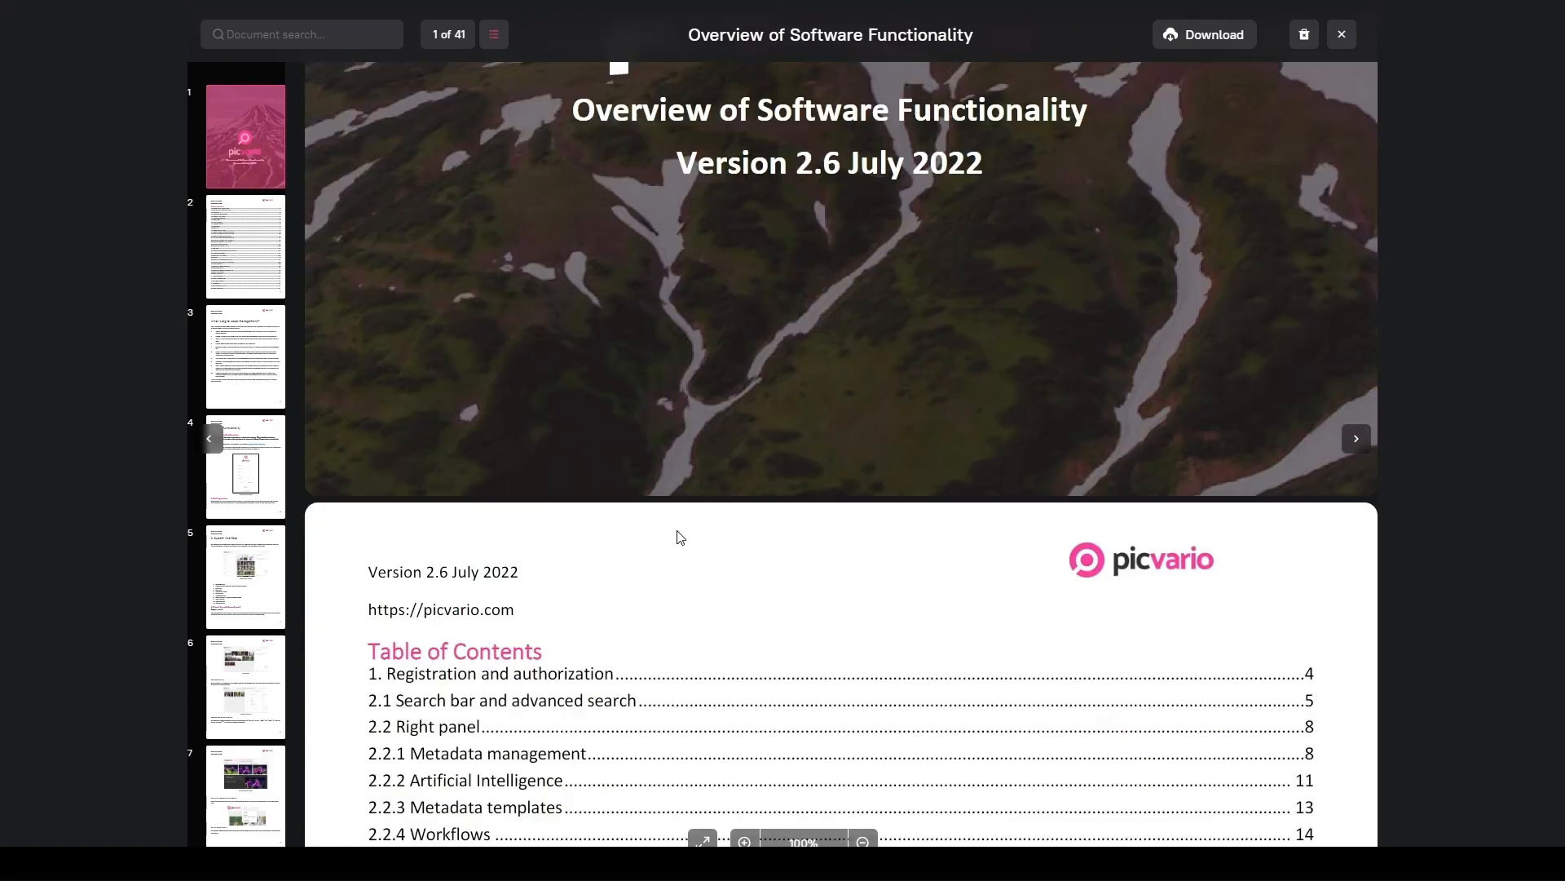
pyautogui.scroll(-15, 687, 560)
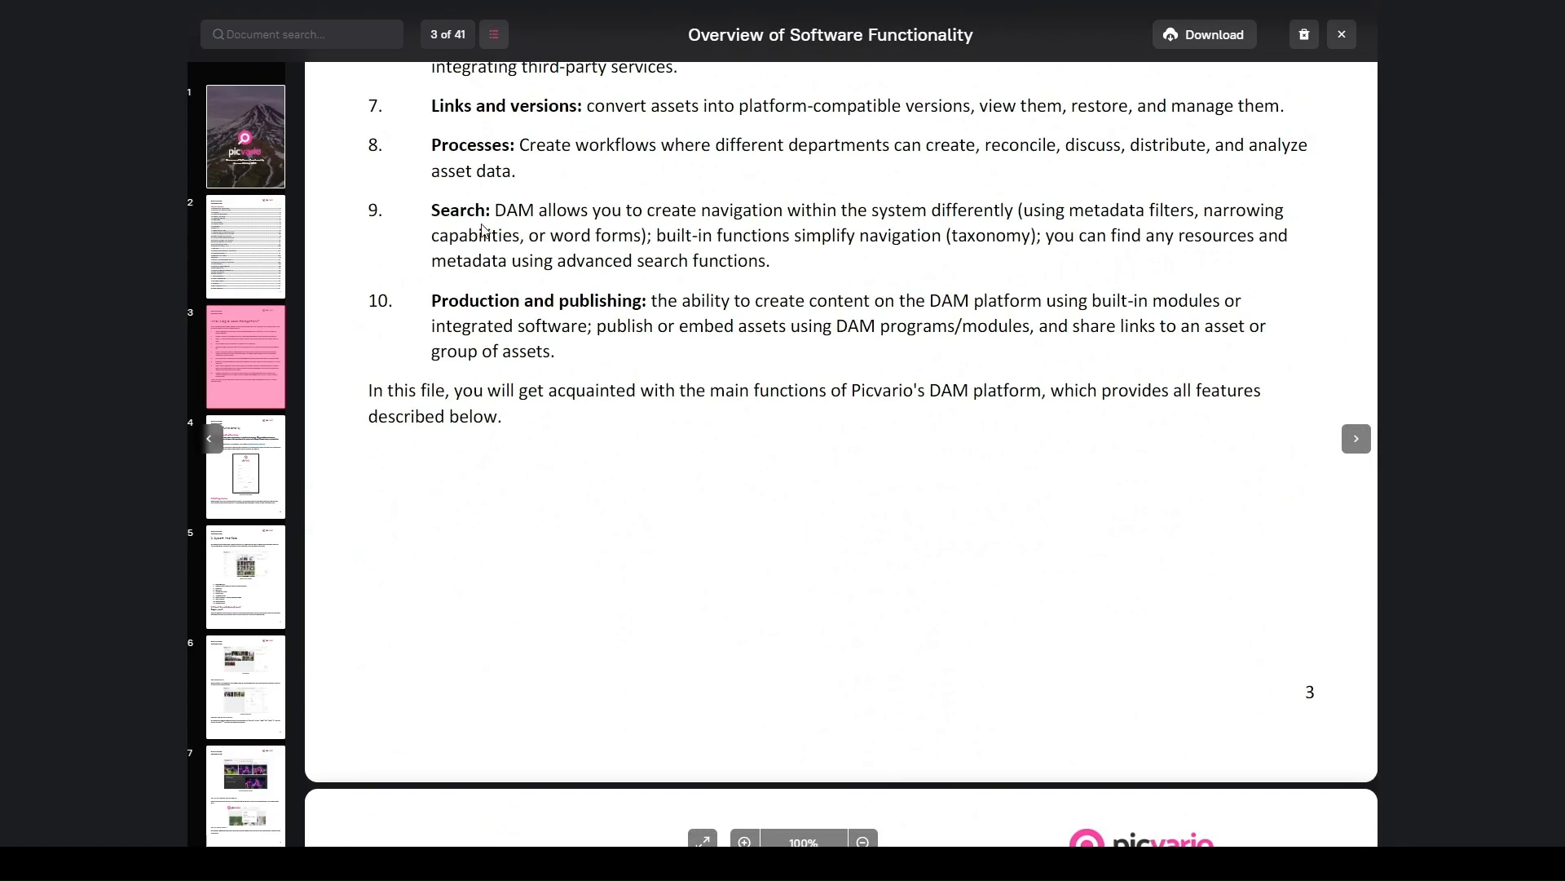
# Search the document for "content" and step through the matches
pyautogui.click(345, 36)
pyautogui.write('content')
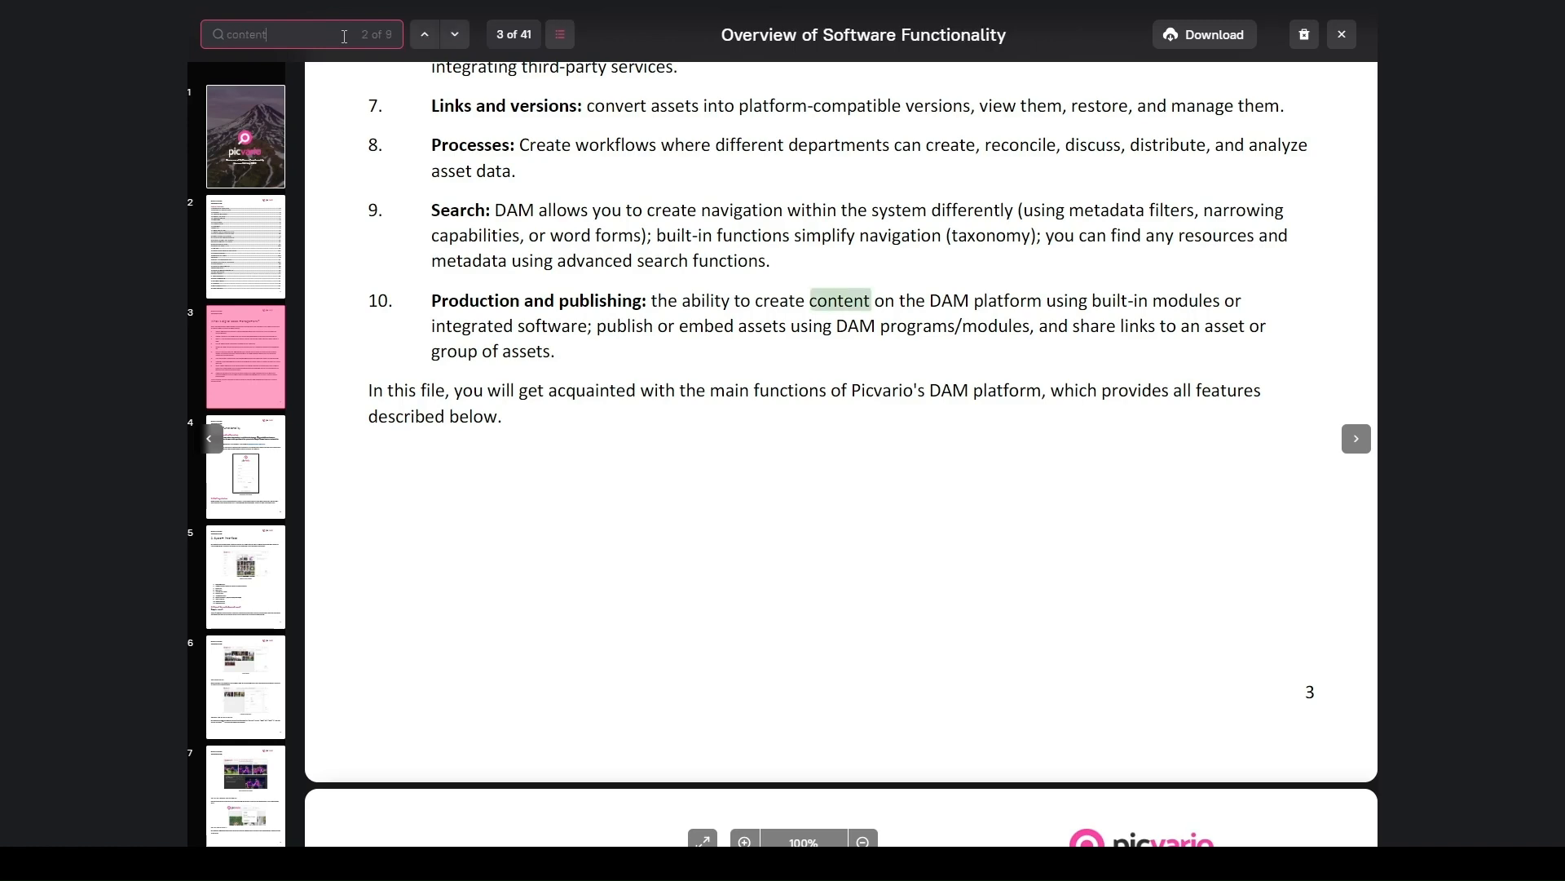
pyautogui.press('Return')
# Step through further matches of "content", then close the PDF viewer and collapse the document's preview panel
pyautogui.press('Return')
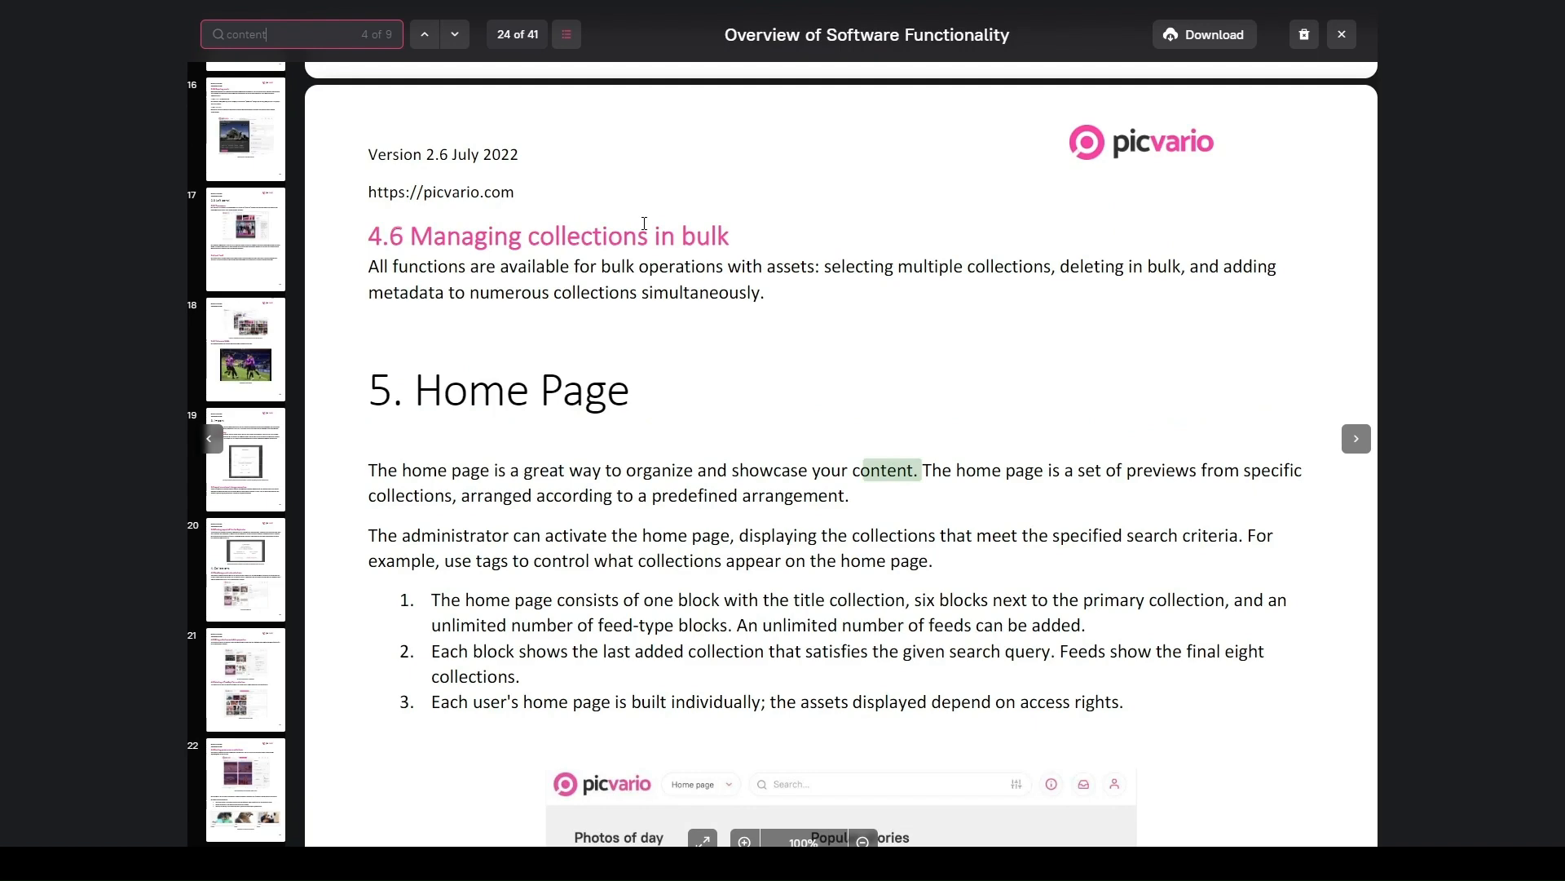
pyautogui.press('Return')
pyautogui.press('Return')
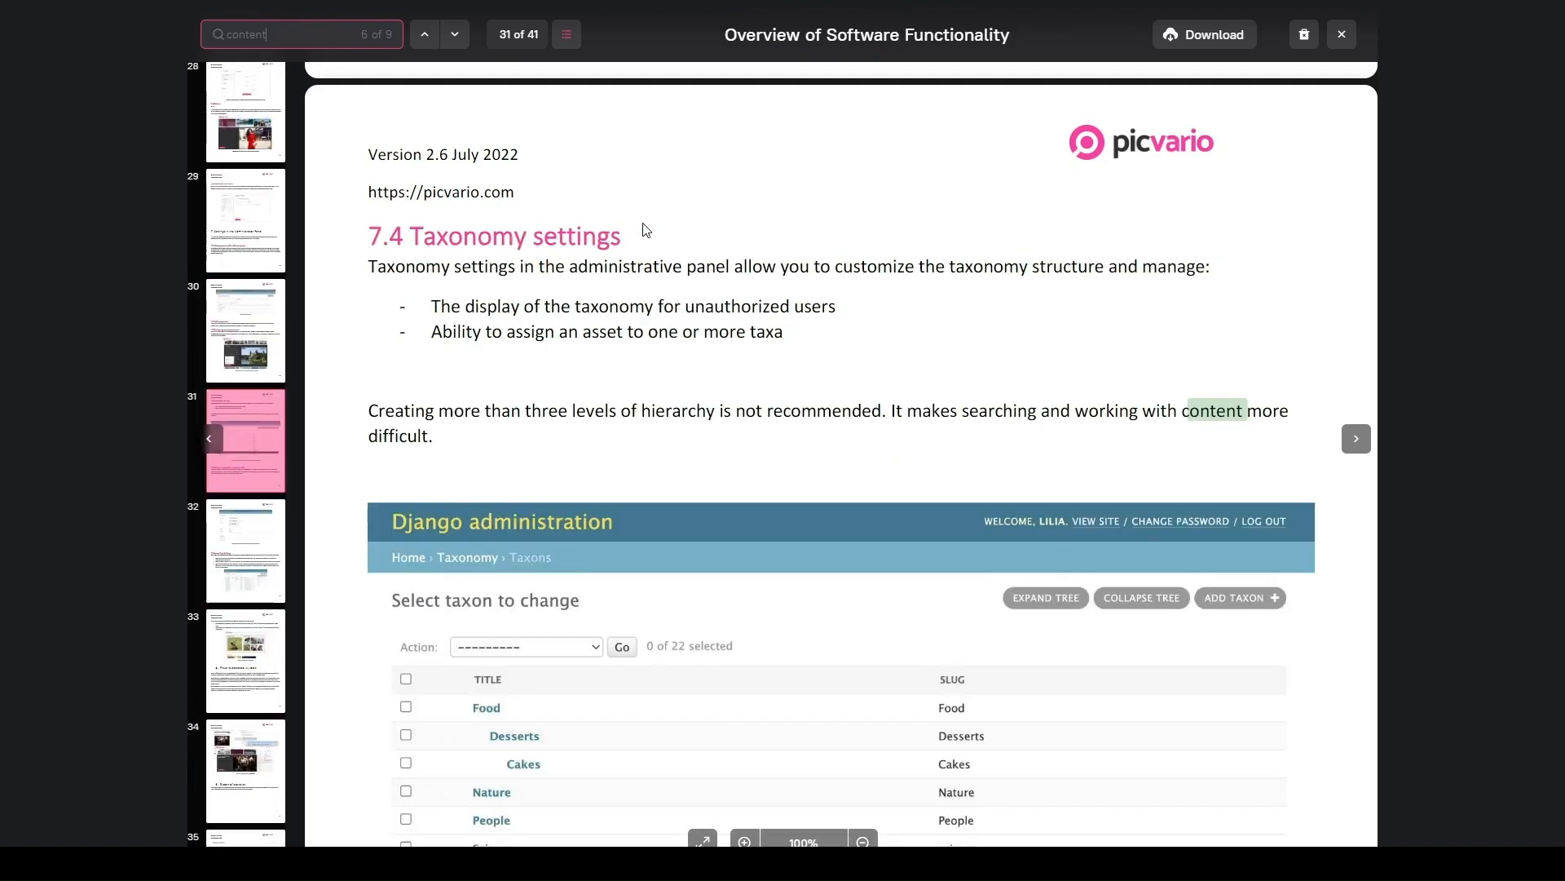
pyautogui.click(1346, 37)
pyautogui.click(1342, 105)
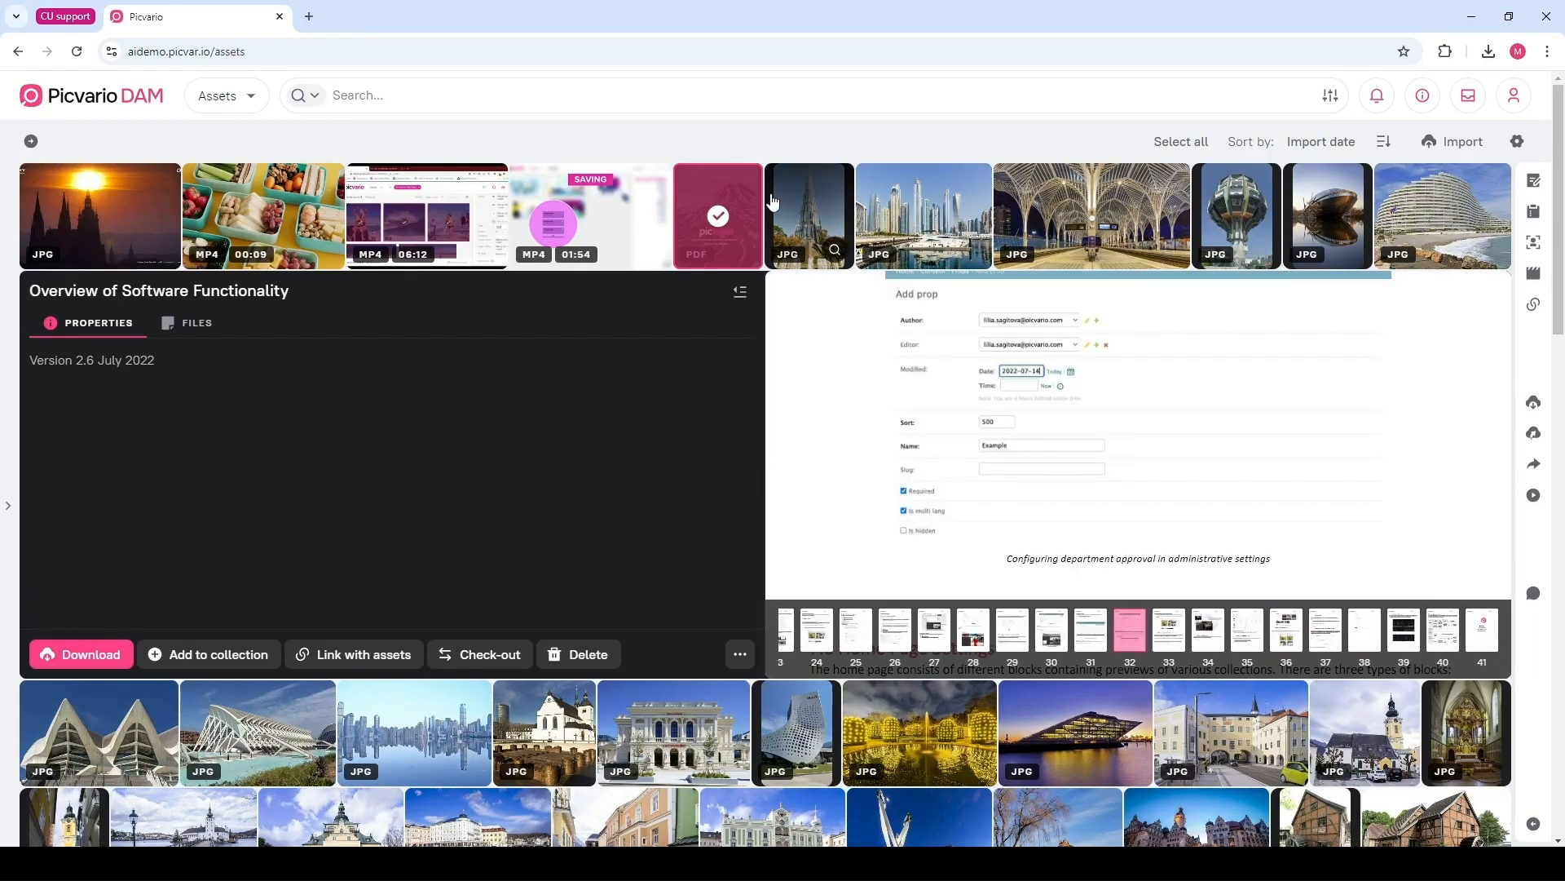
pyautogui.click(804, 191)
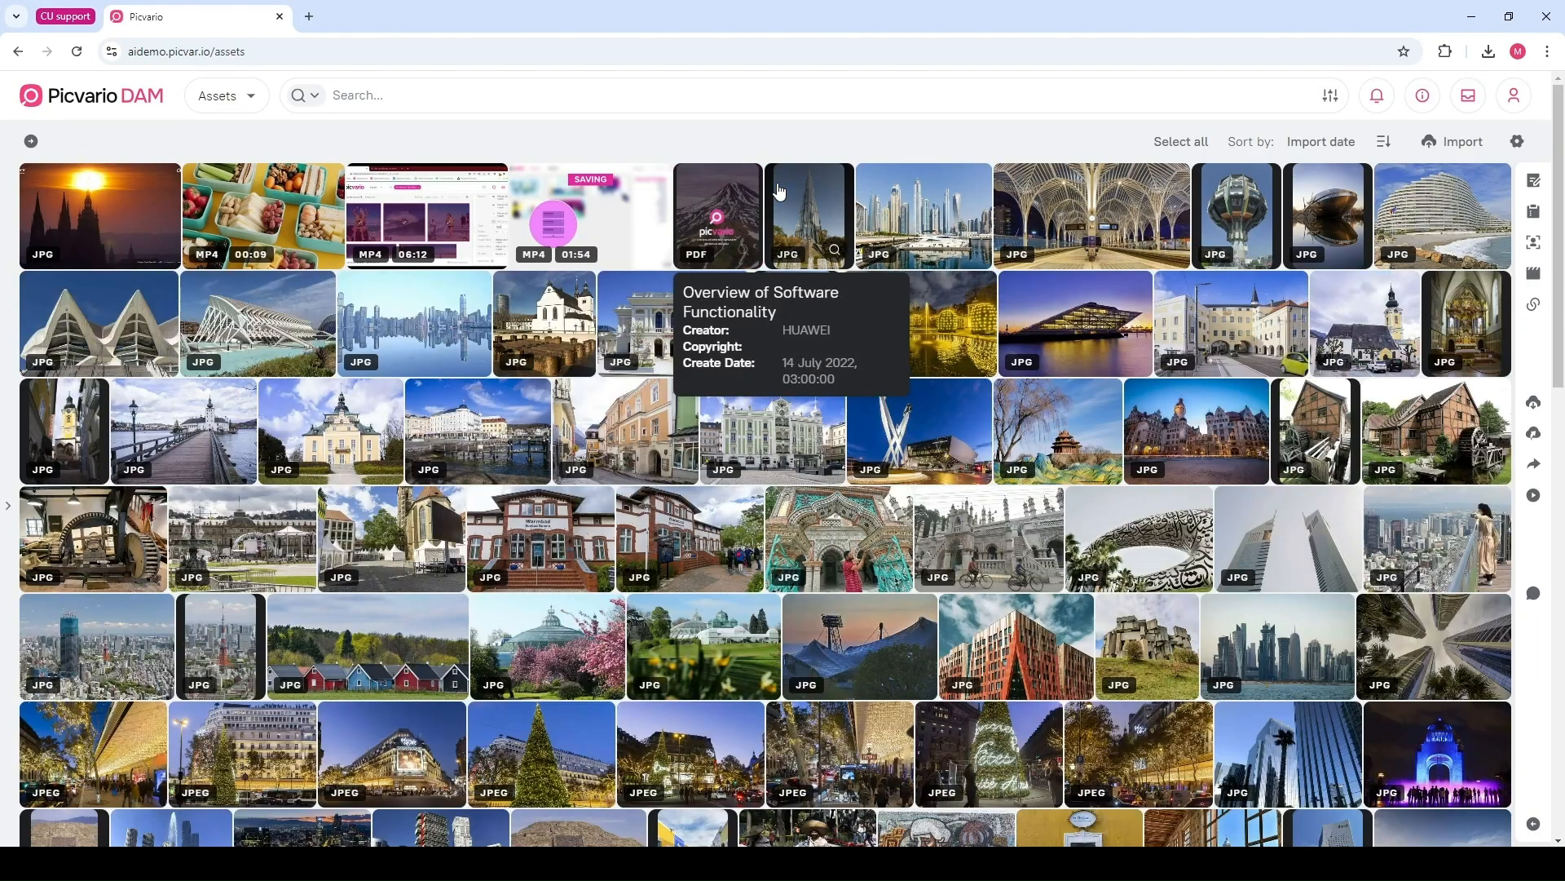
pyautogui.click(804, 192)
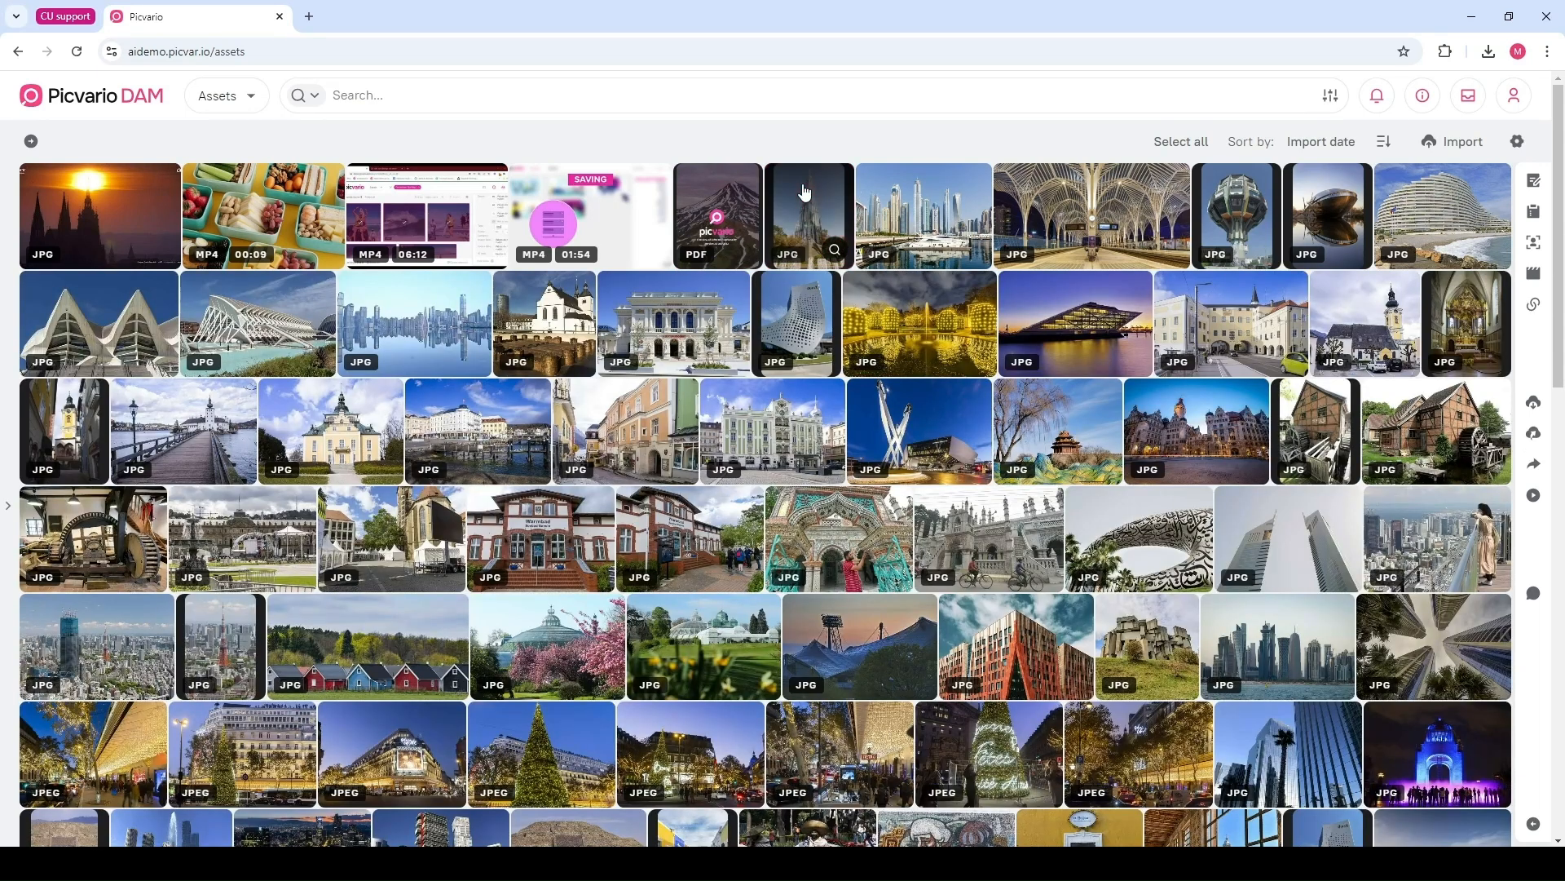
# Open the Dubai Marina image, select the range of assets after it, then clear the selection
pyautogui.click(938, 214)
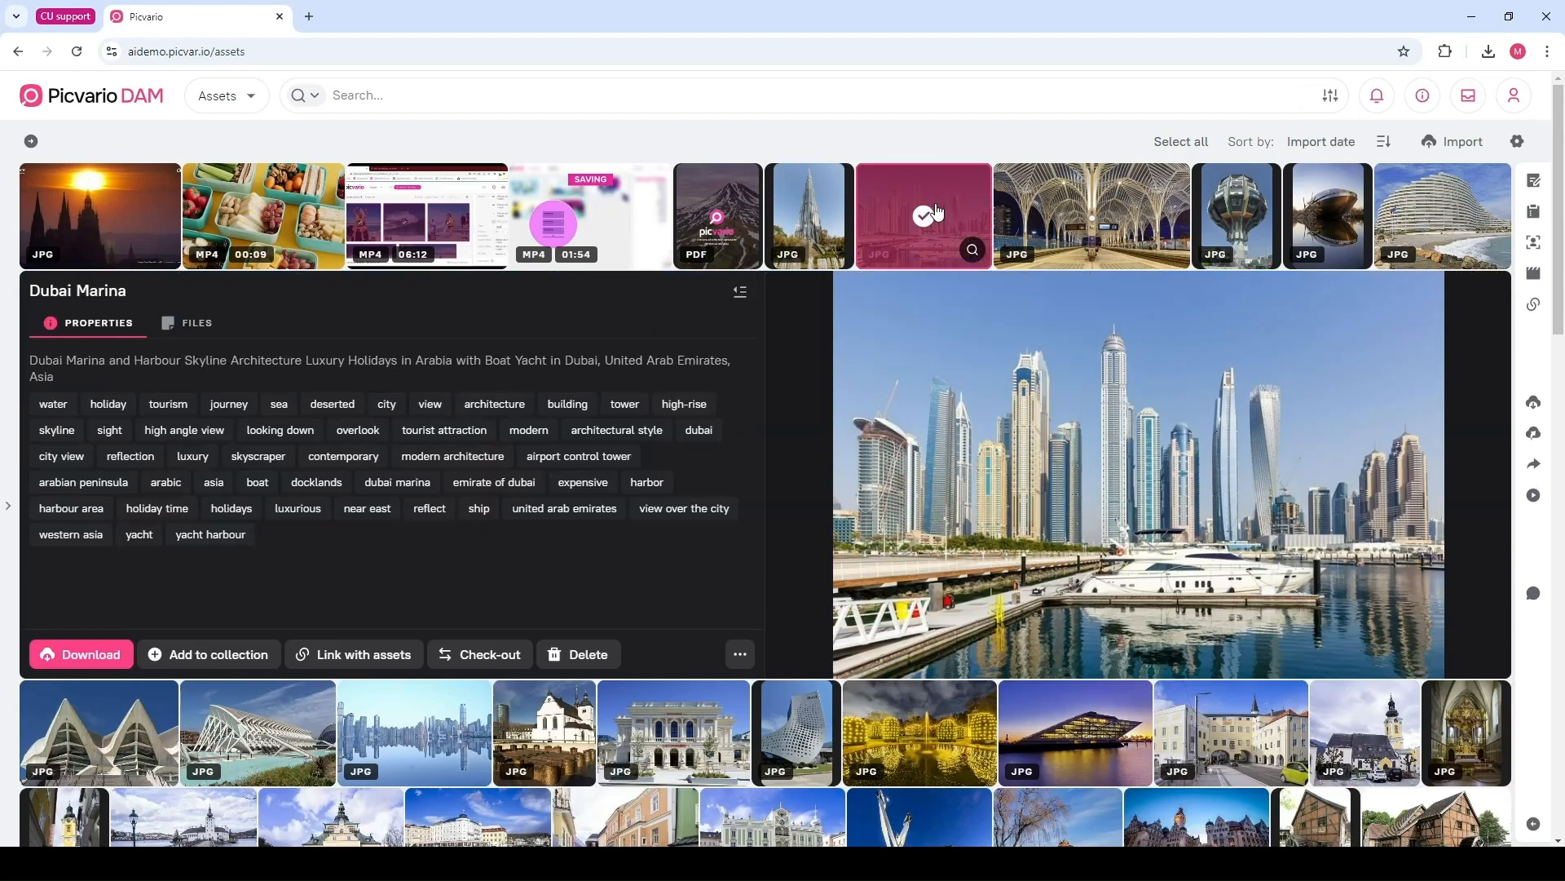
pyautogui.keyDown('shift'); pyautogui.click(1319, 713); pyautogui.keyUp('shift')
pyautogui.keyDown('shift'); pyautogui.click(1275, 555); pyautogui.keyUp('shift')
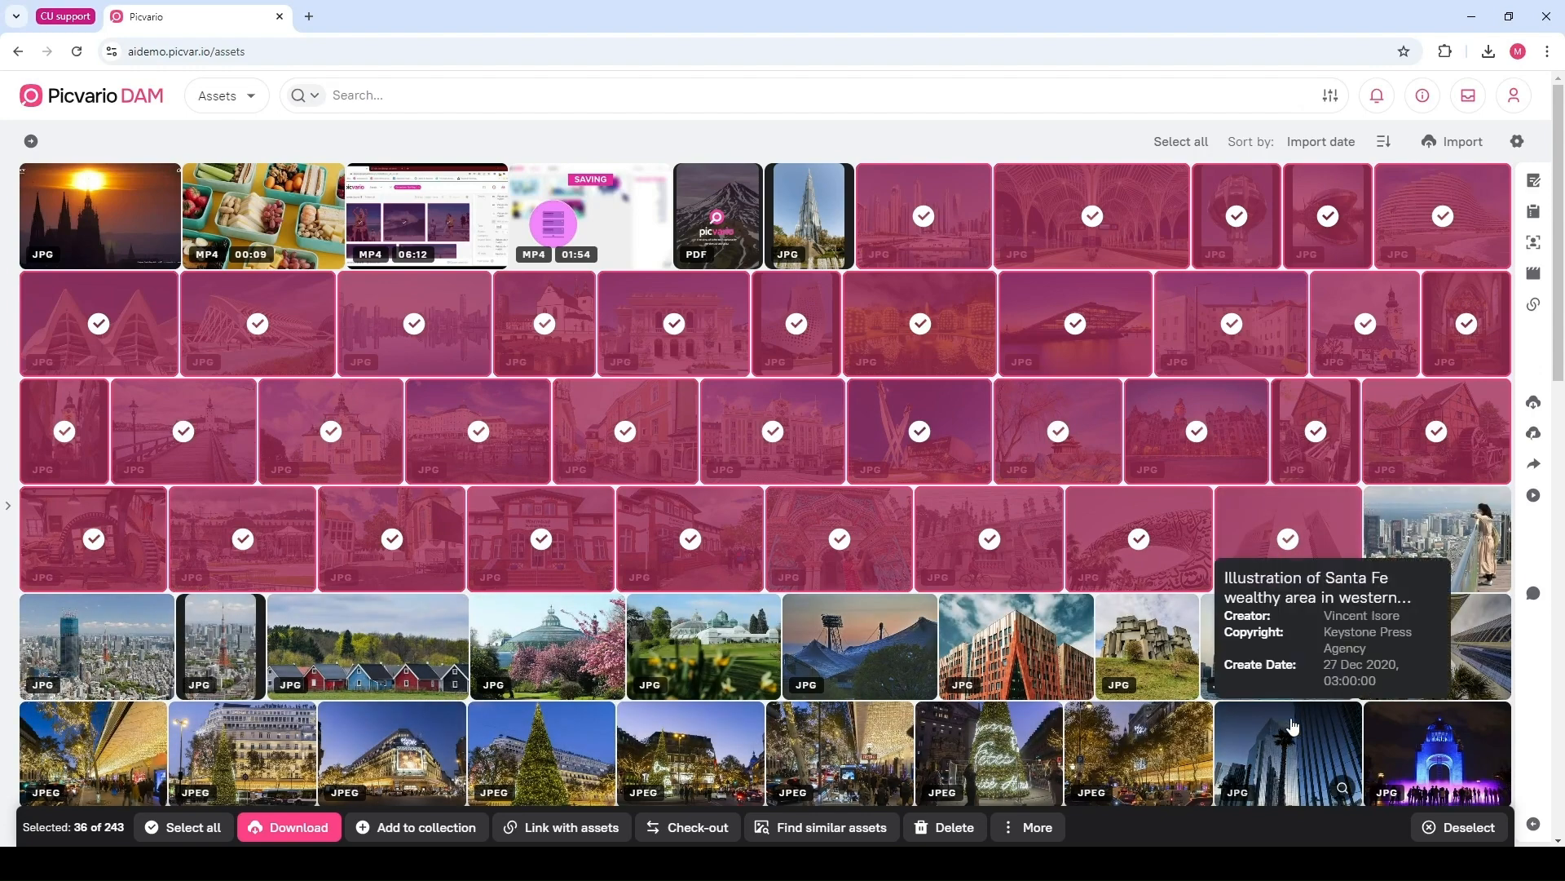
pyautogui.click(1460, 827)
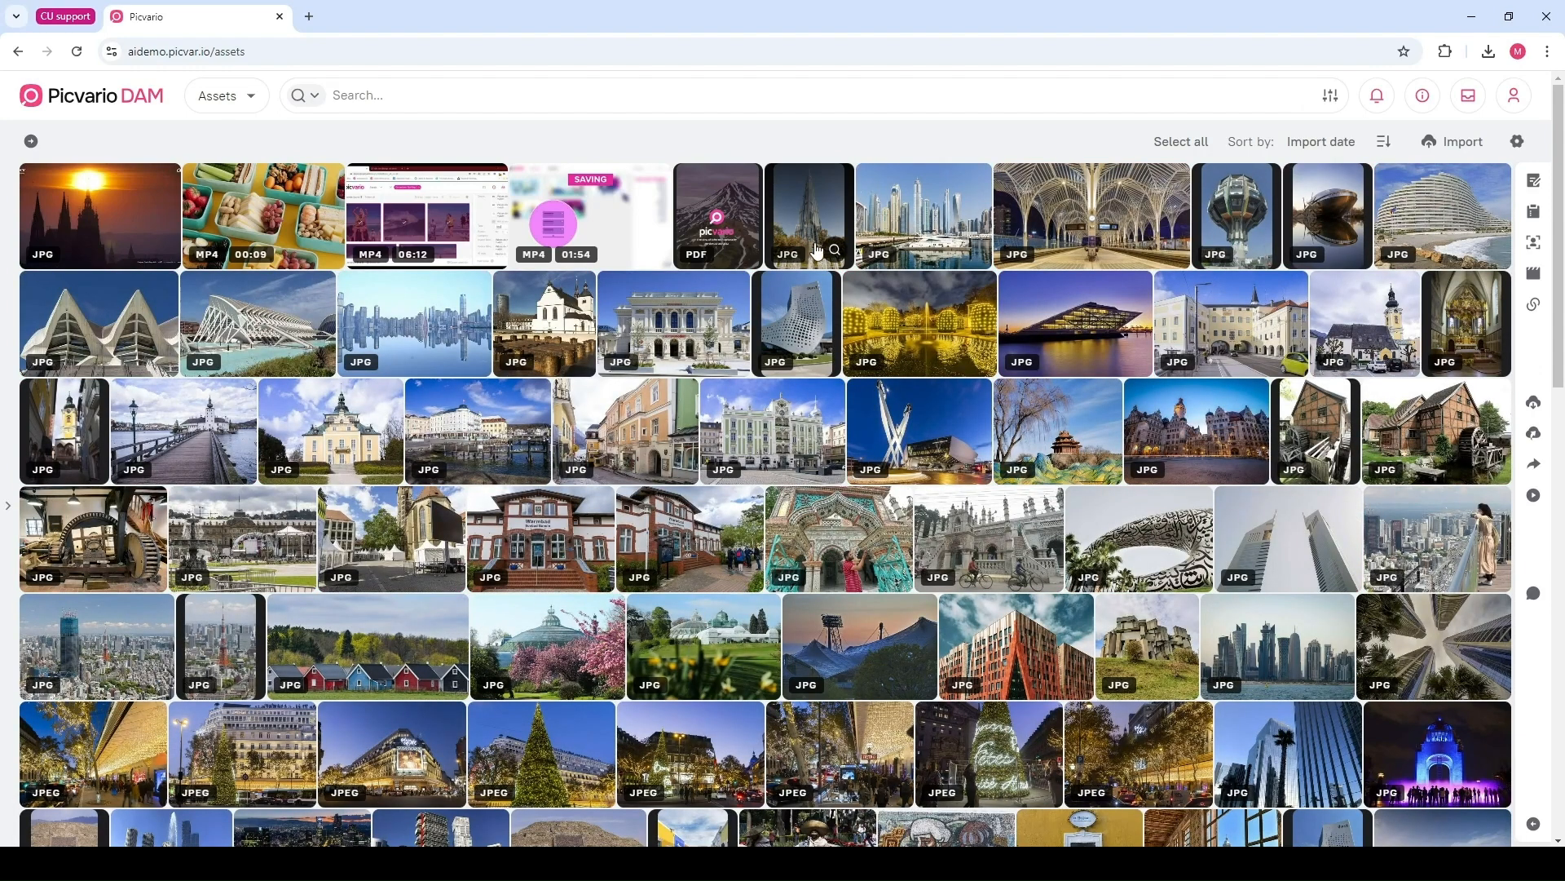
# Select five scattered assets individually, deselect them, then select all assets and clear the selection again
pyautogui.click(681, 321)
pyautogui.keyDown('ctrl'); pyautogui.click(1075, 324); pyautogui.keyUp('ctrl')
pyautogui.keyDown('ctrl'); pyautogui.click(840, 538); pyautogui.keyUp('ctrl')
pyautogui.keyDown('ctrl'); pyautogui.click(541, 538); pyautogui.keyUp('ctrl')
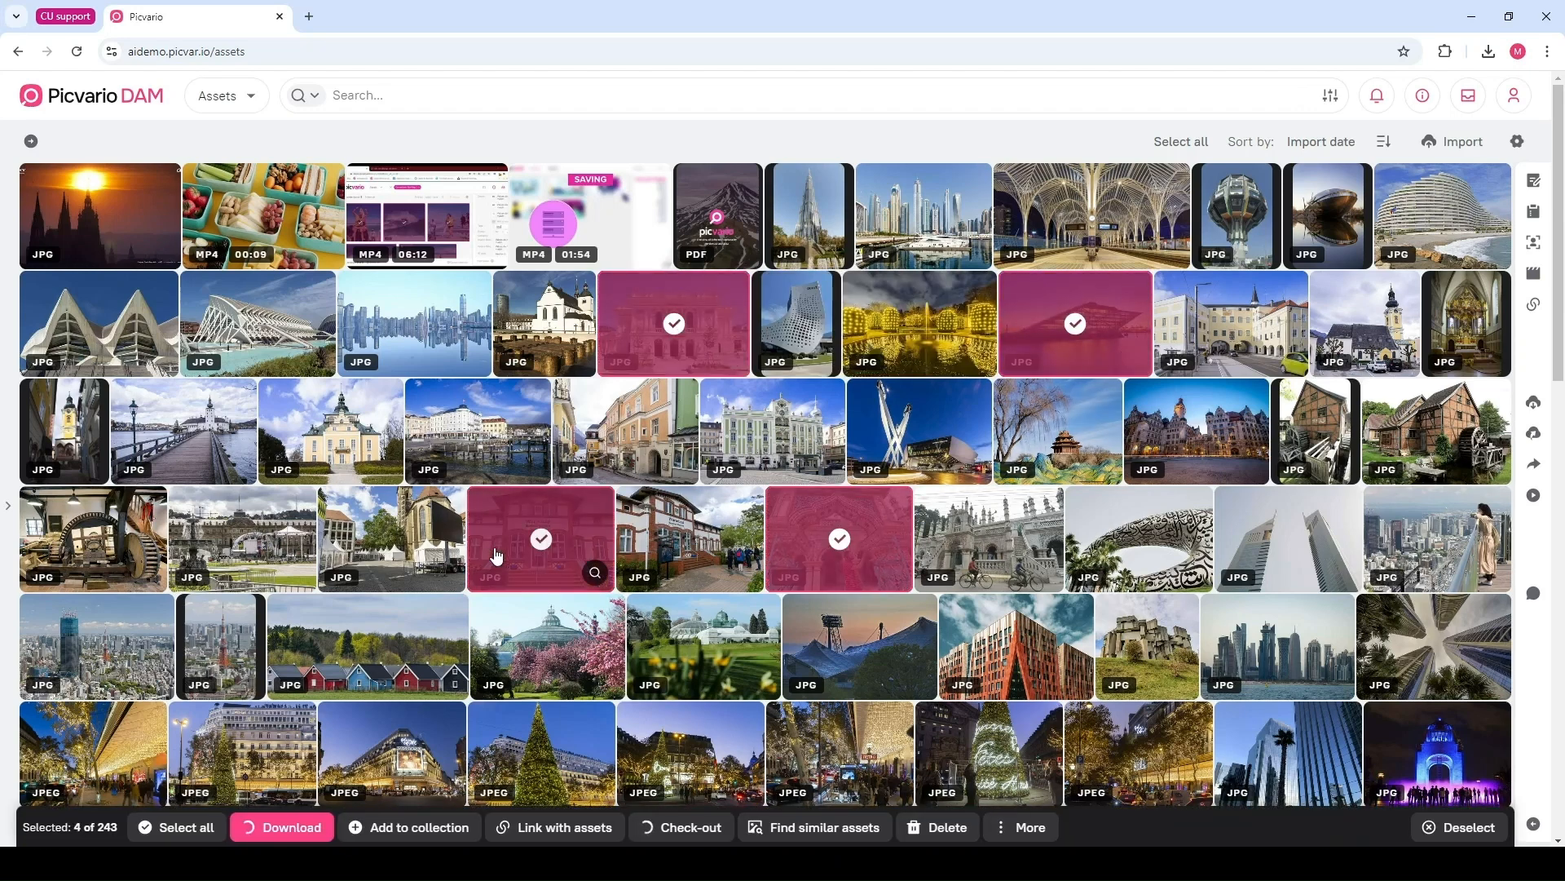
pyautogui.keyDown('ctrl'); pyautogui.click(243, 538); pyautogui.keyUp('ctrl')
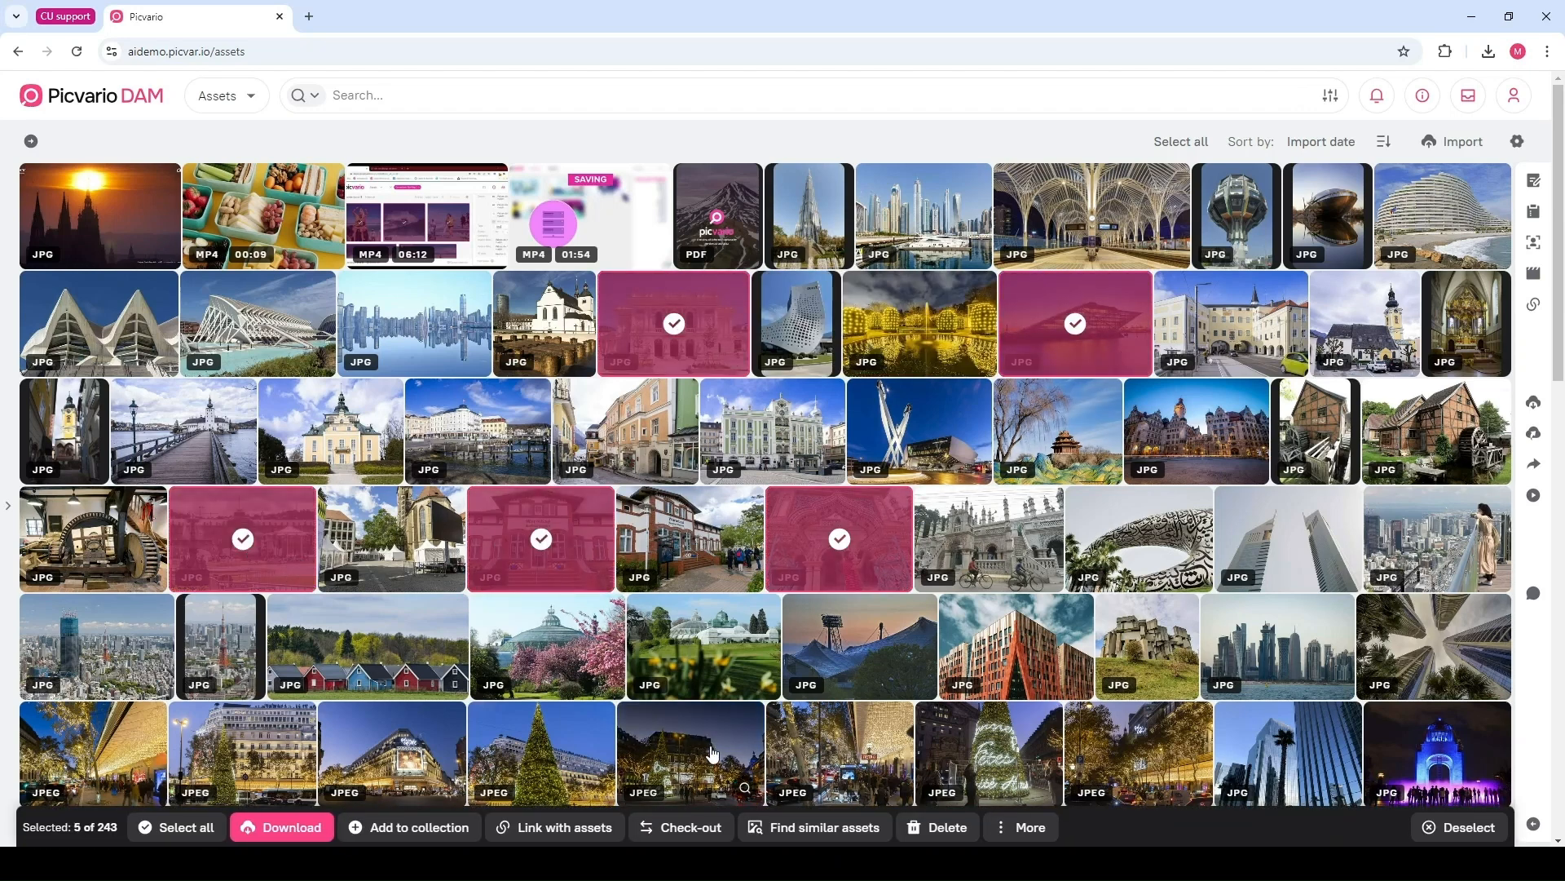
pyautogui.click(1460, 827)
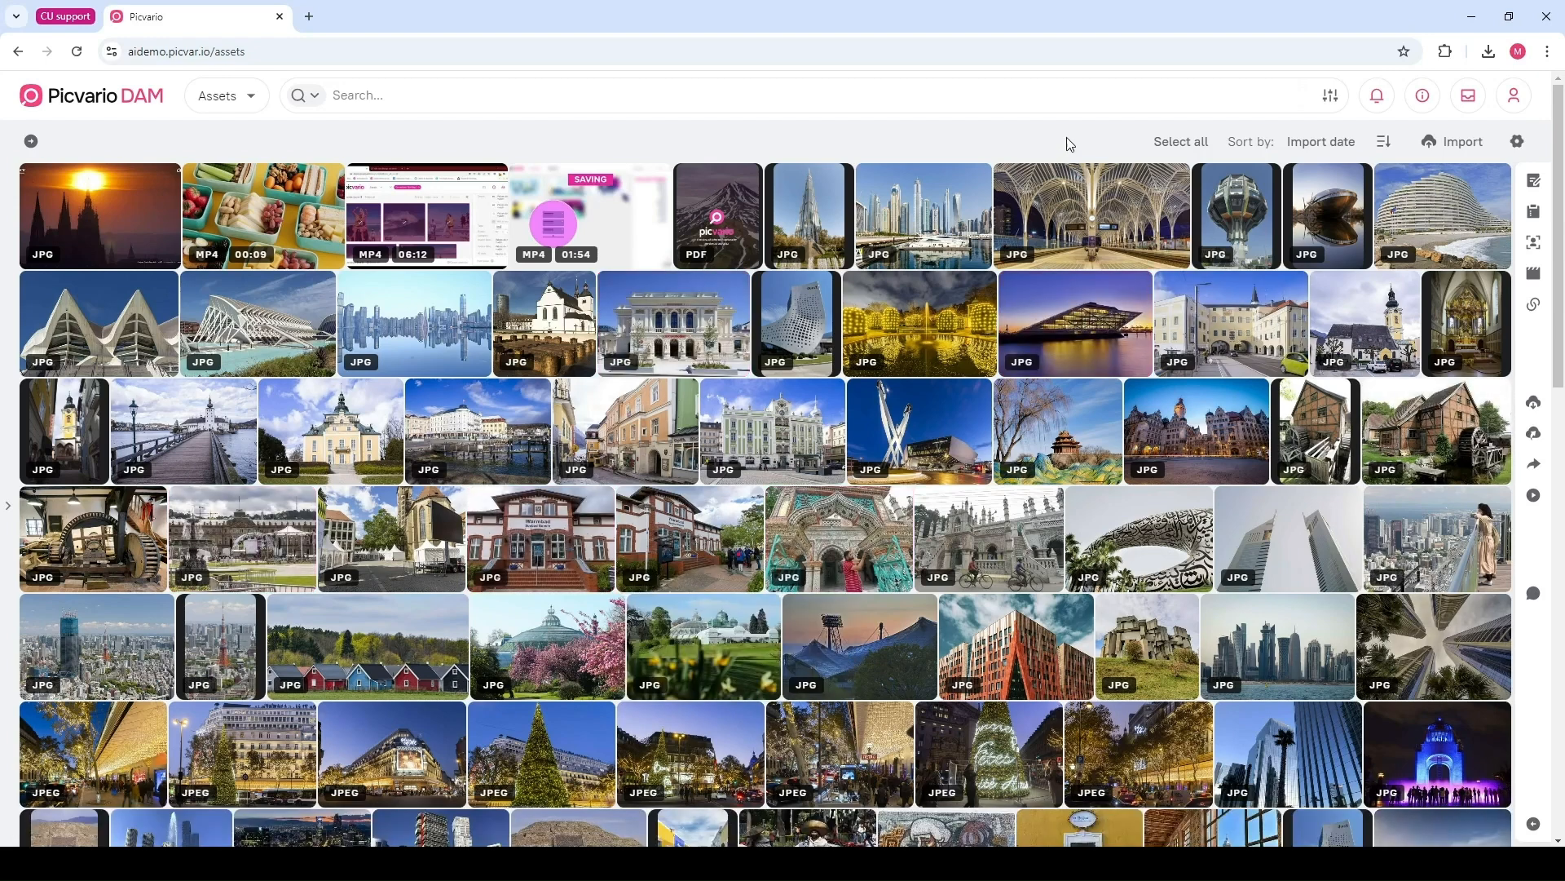
pyautogui.click(1205, 143)
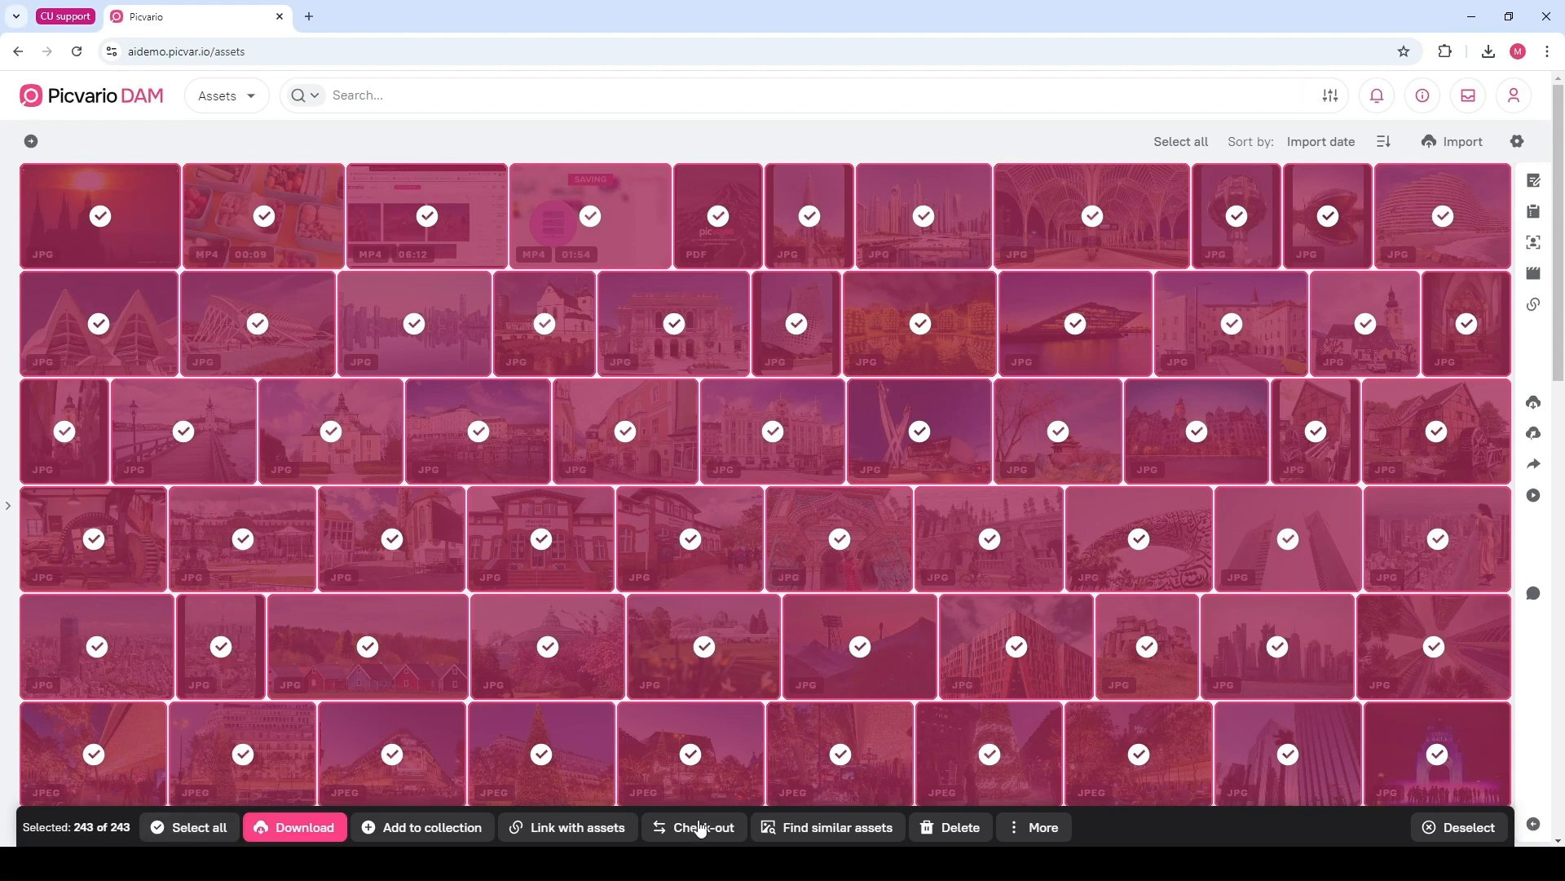
pyautogui.click(1461, 829)
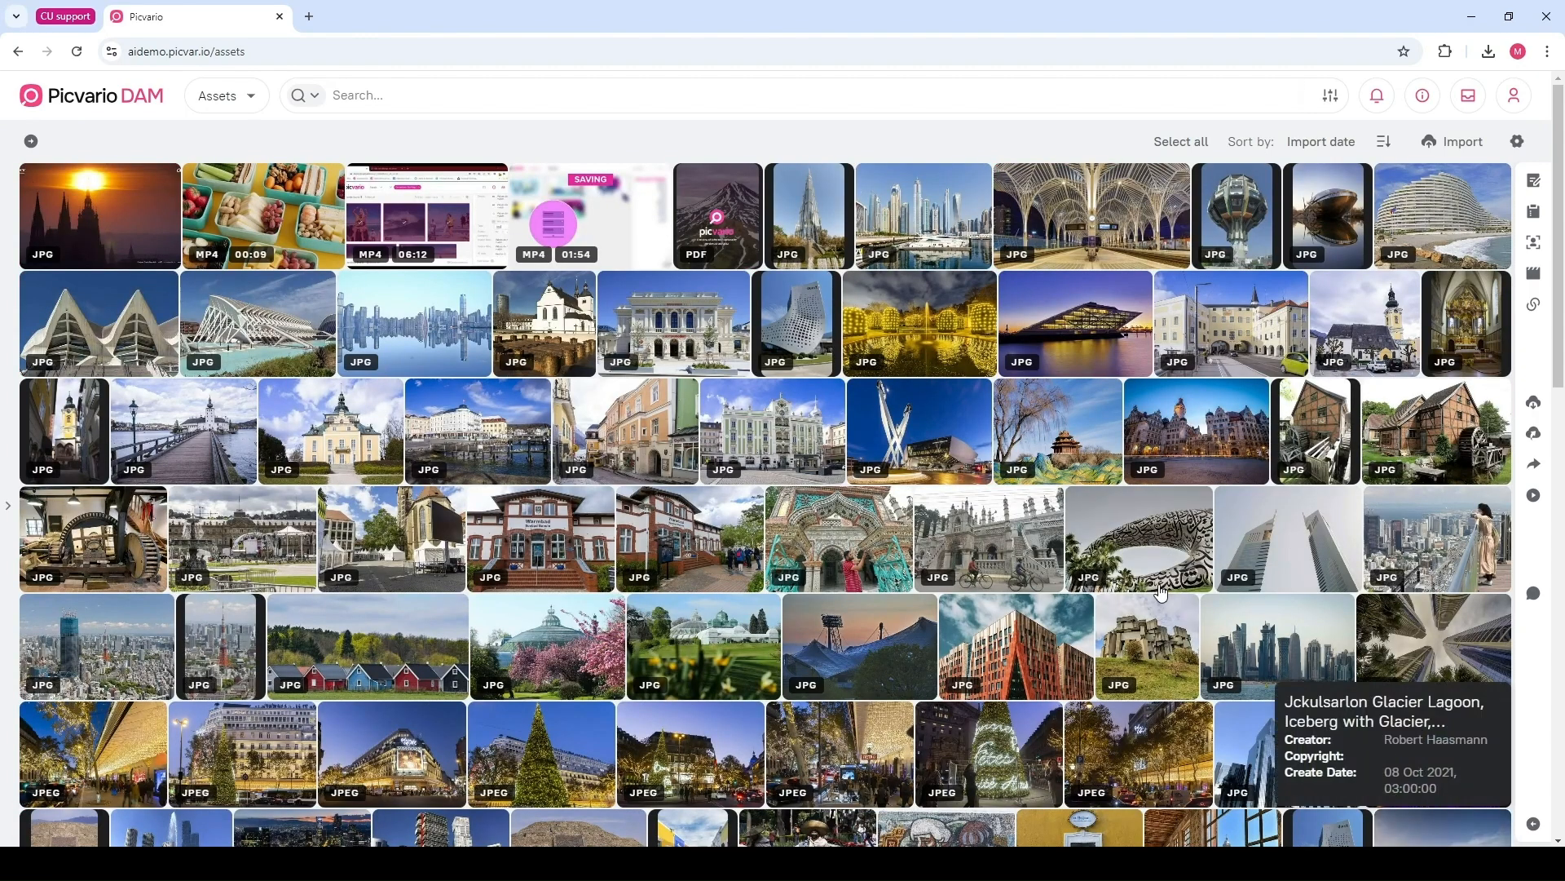
# Open the Properties side panel, select the Dubai Marina image, and widen the properties panel
pyautogui.click(1538, 187)
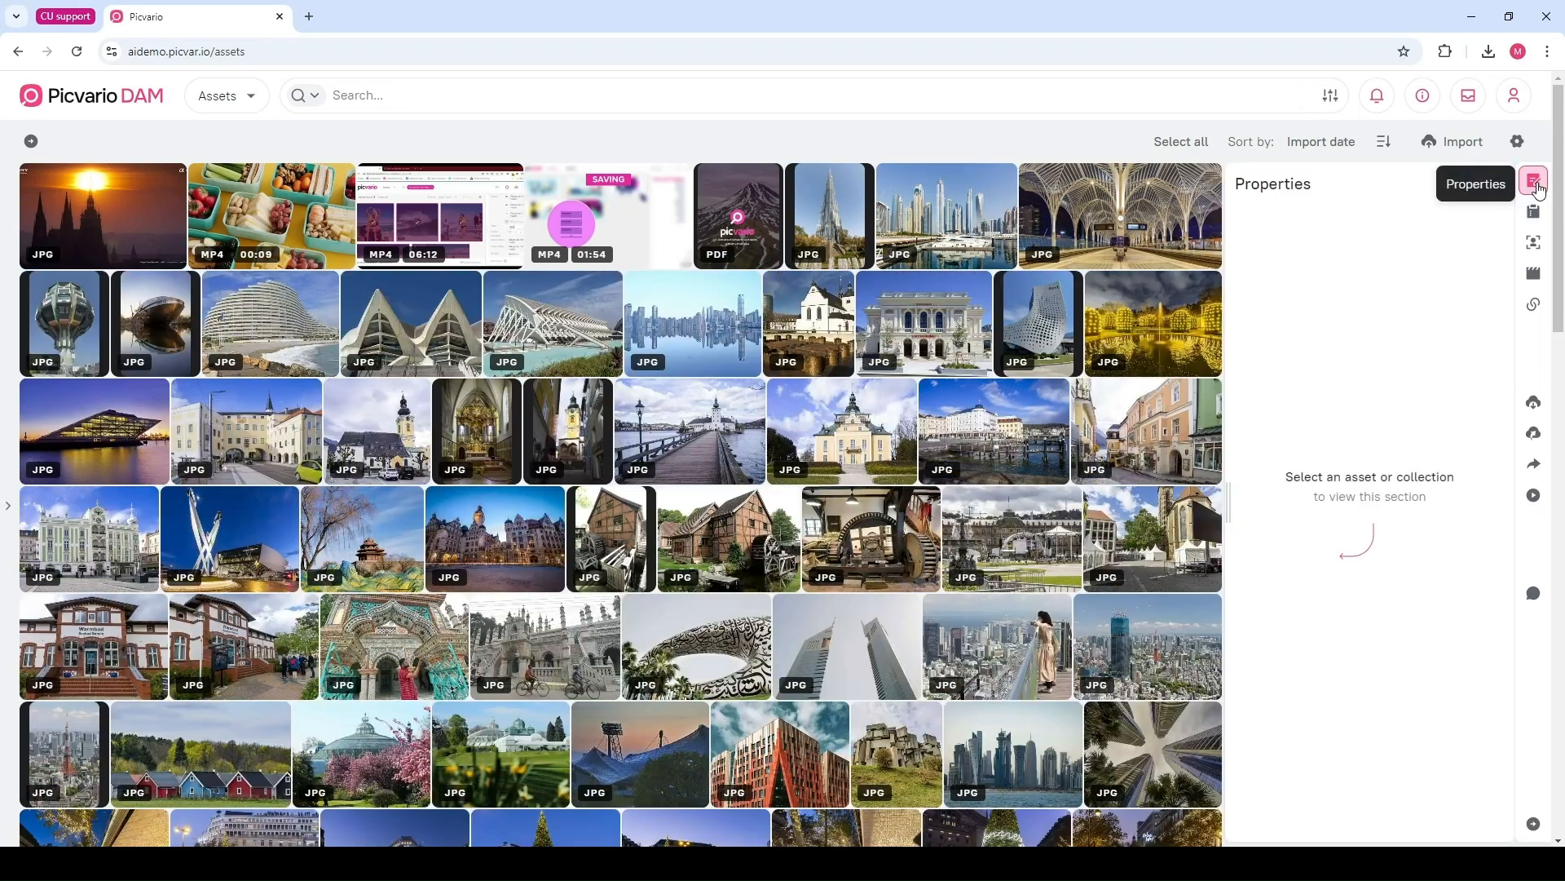
pyautogui.click(979, 223)
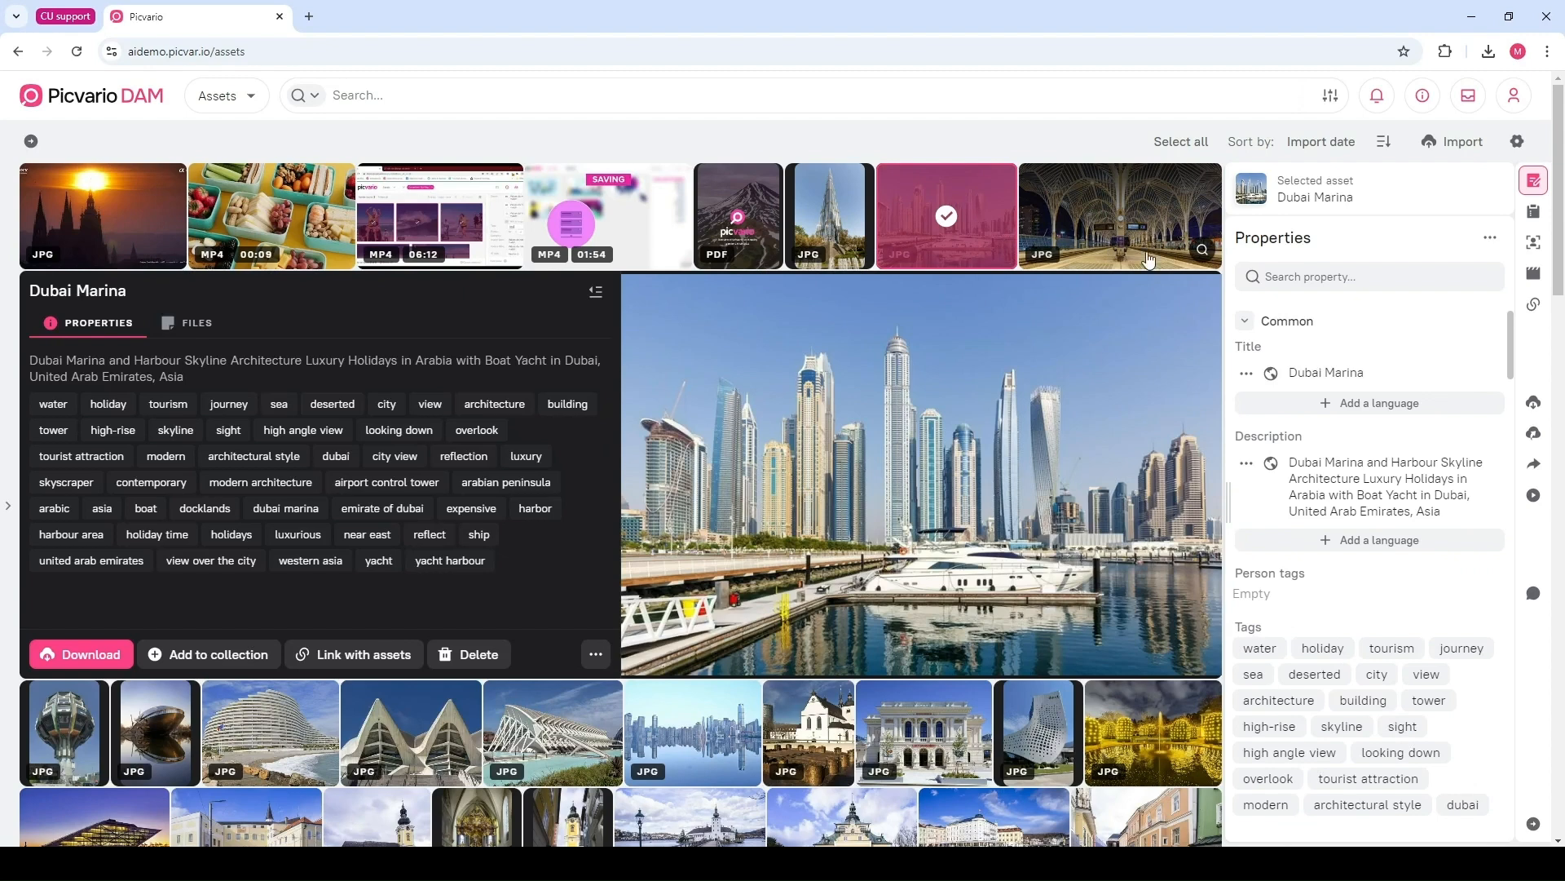
pyautogui.moveTo(1227, 499); pyautogui.dragTo(1143, 494)
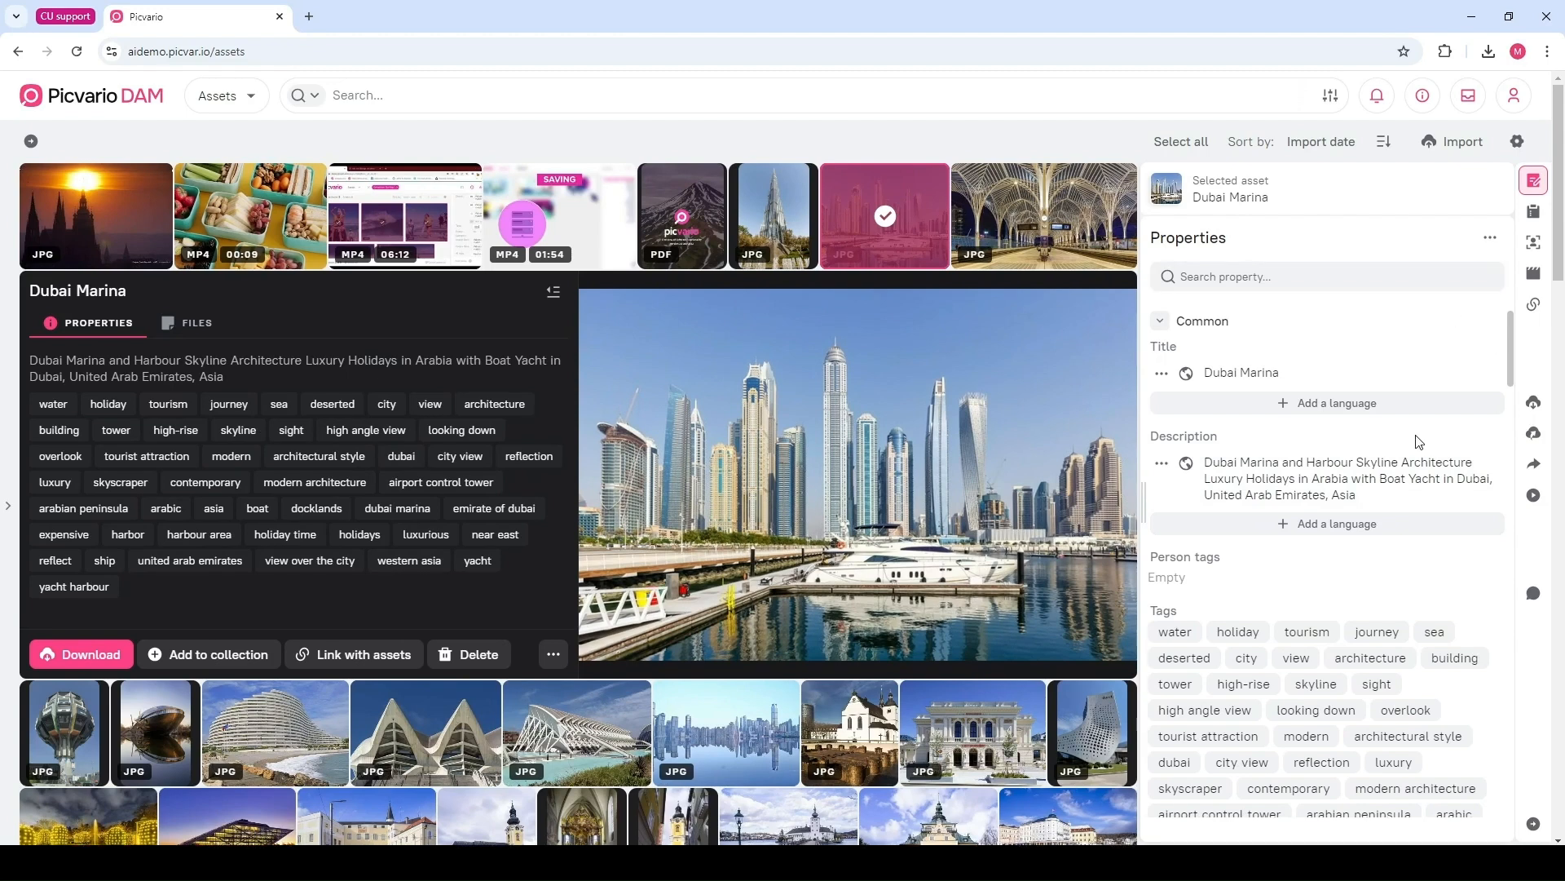
# Scroll through the Dubai Marina image's properties, including tags, rights and dates
pyautogui.scroll(-3, 1419, 441)
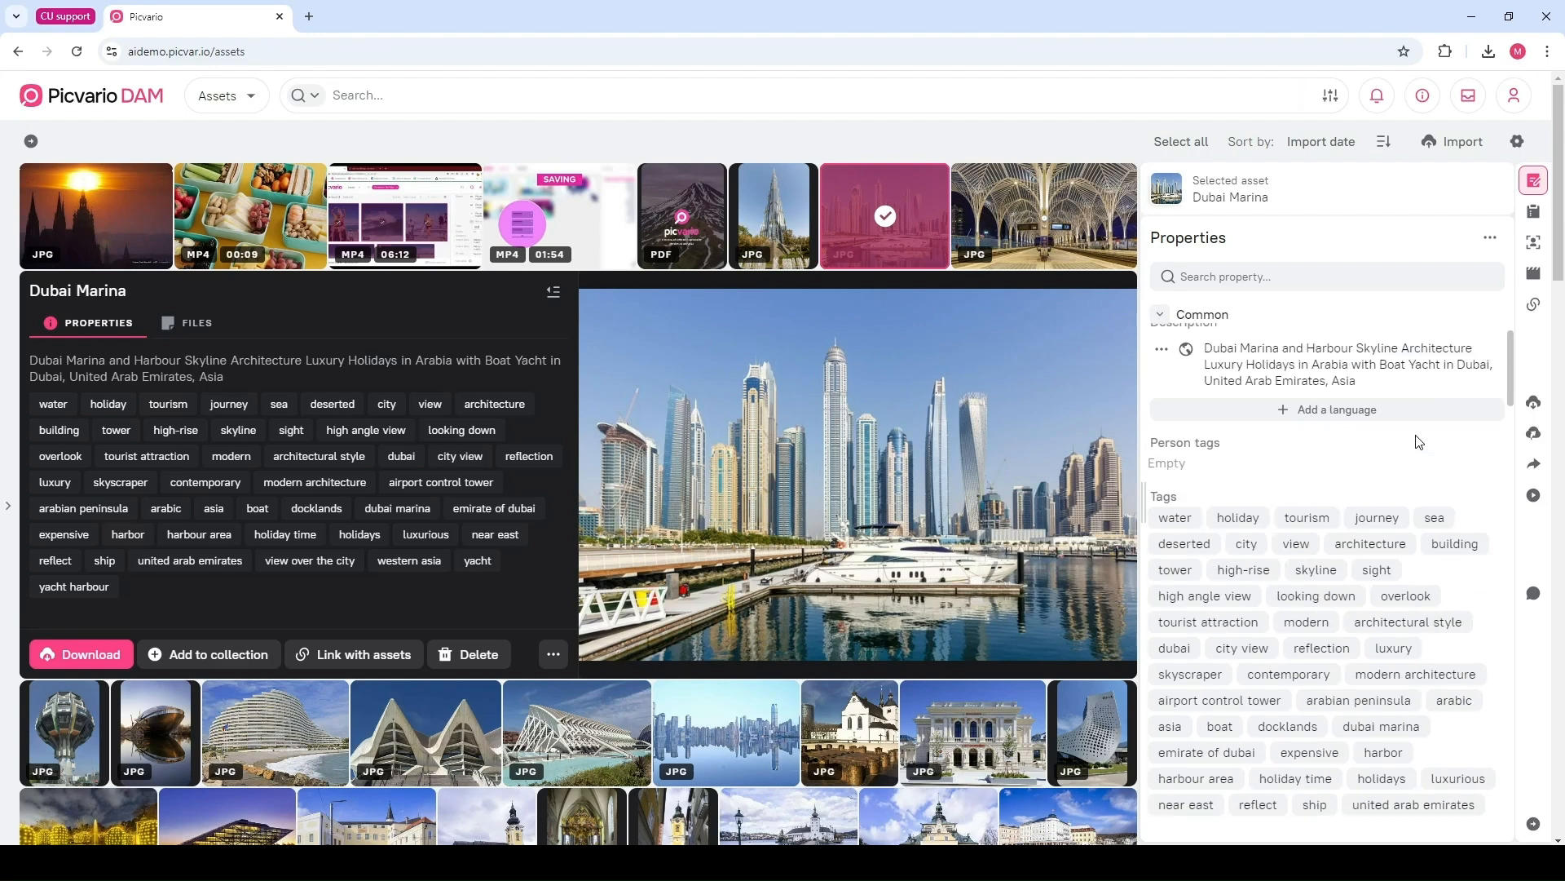
pyautogui.scroll(3, 1418, 441)
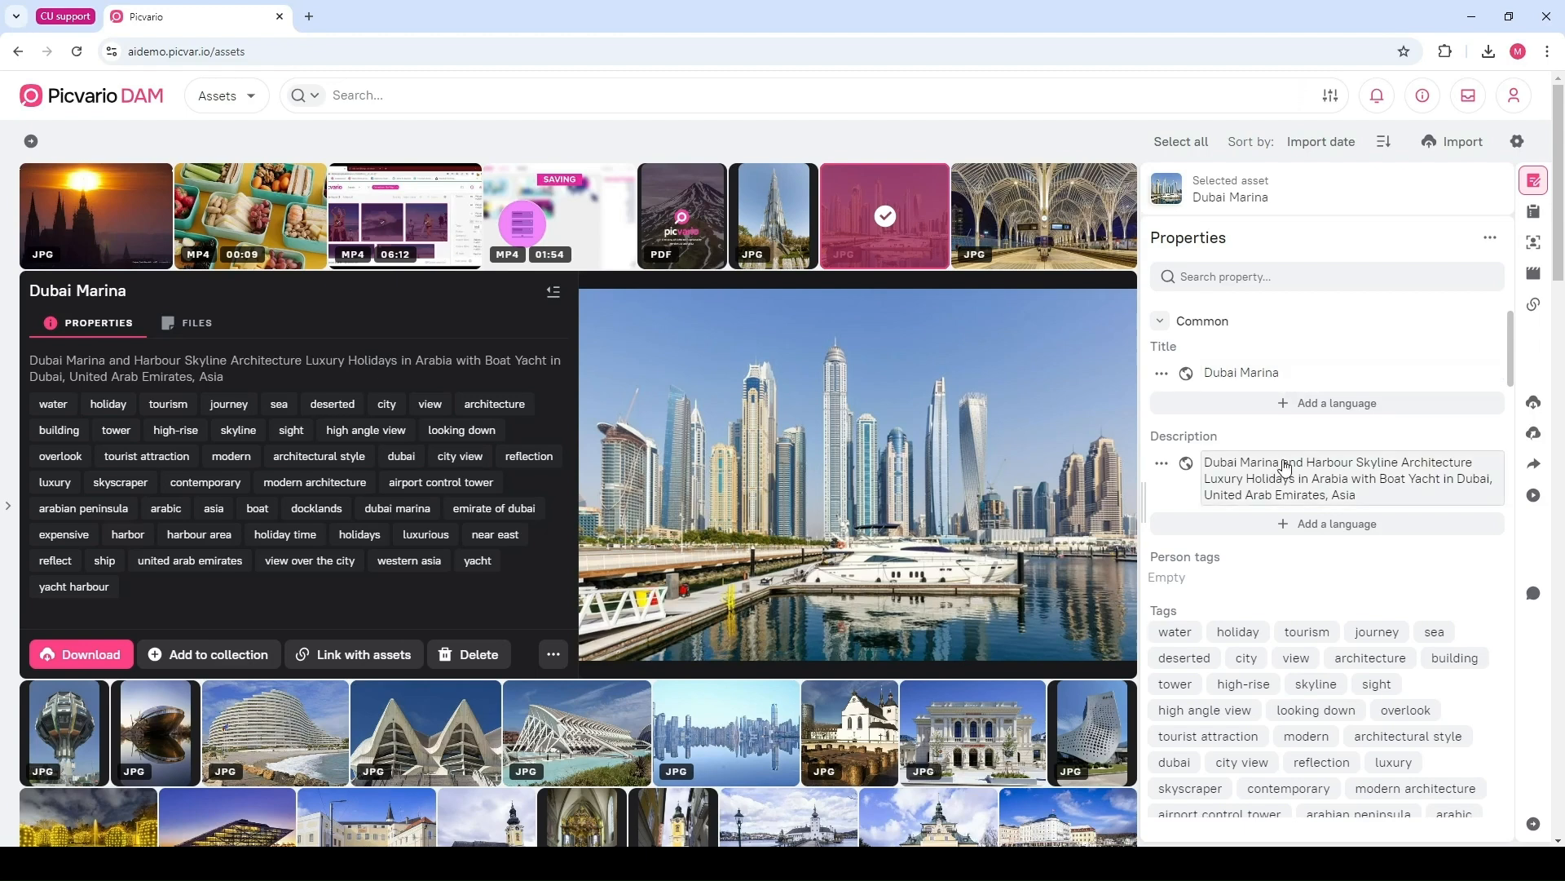
pyautogui.scroll(-8, 1284, 467)
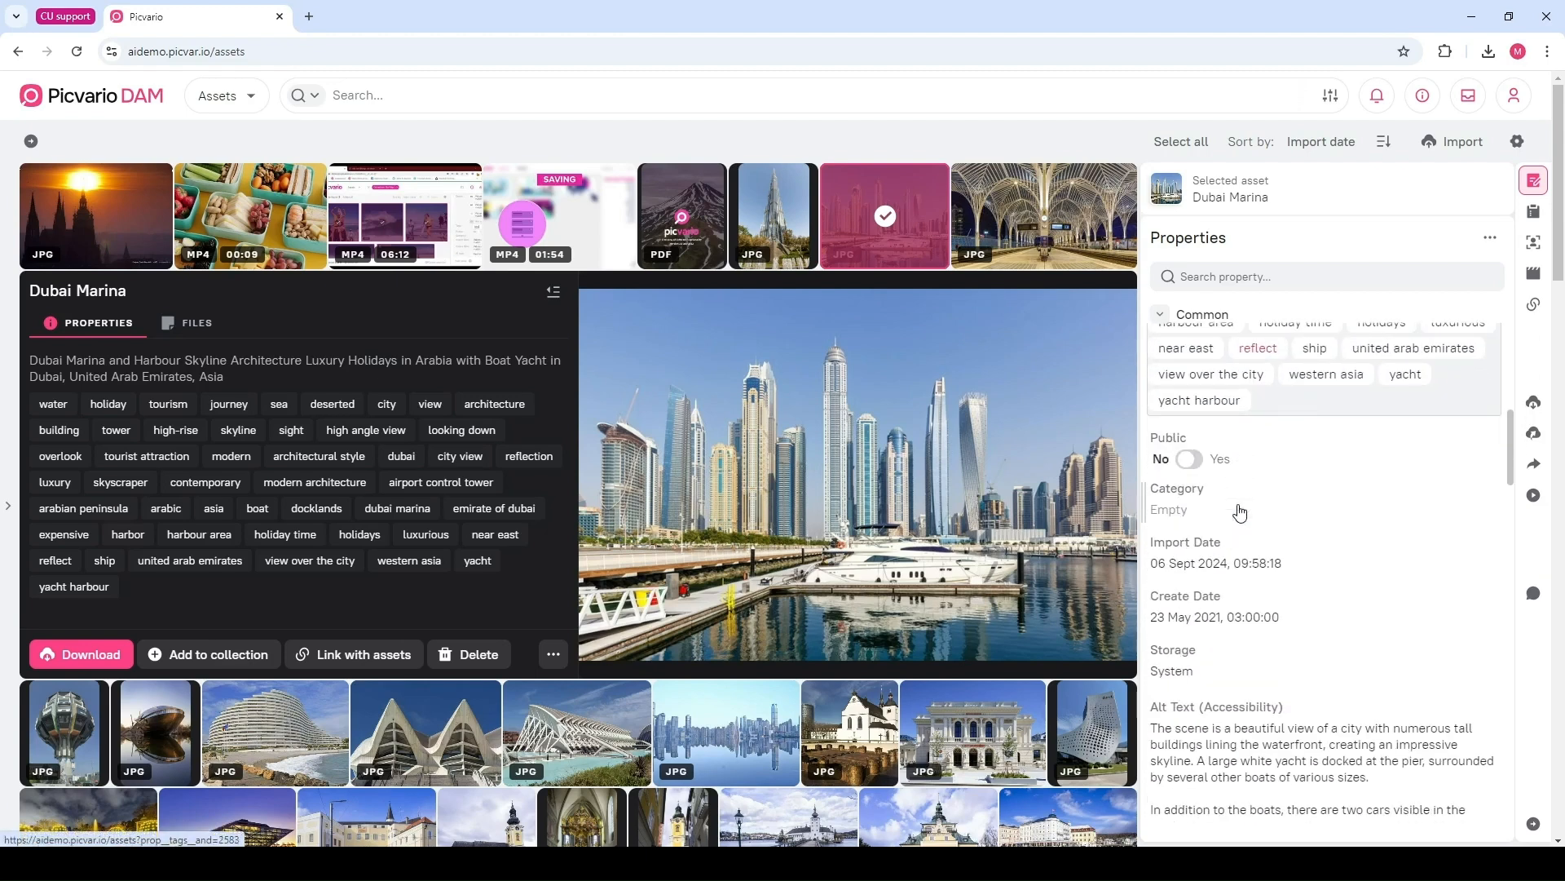
pyautogui.scroll(-10, 1240, 511)
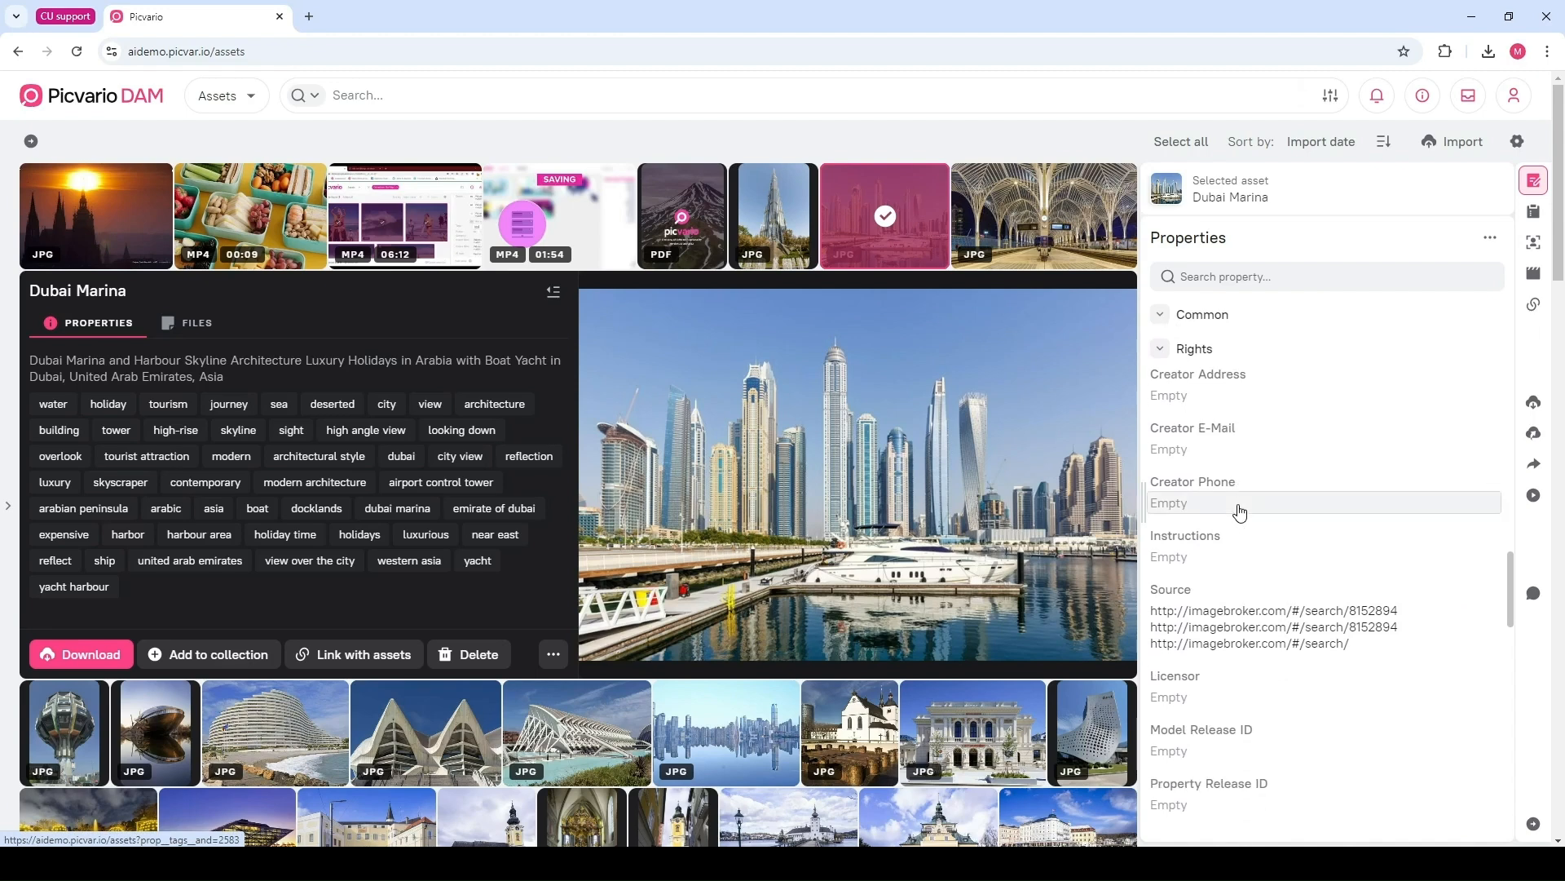
pyautogui.scroll(-5, 1240, 512)
pyautogui.scroll(-4, 1259, 537)
pyautogui.scroll(8, 1345, 640)
pyautogui.scroll(12, 1345, 640)
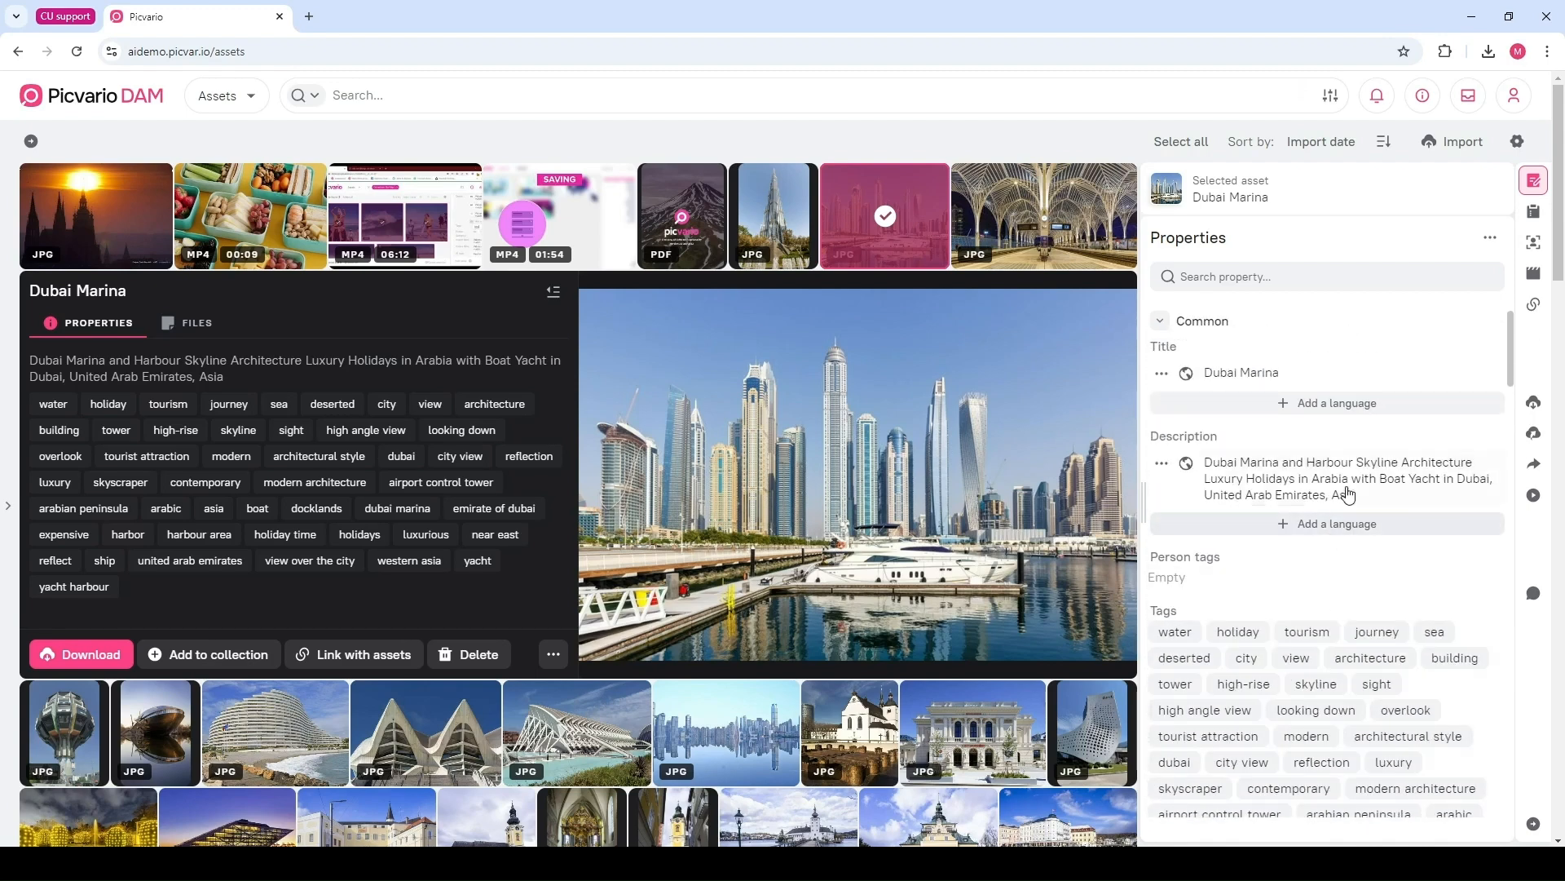
pyautogui.scroll(-2, 1437, 451)
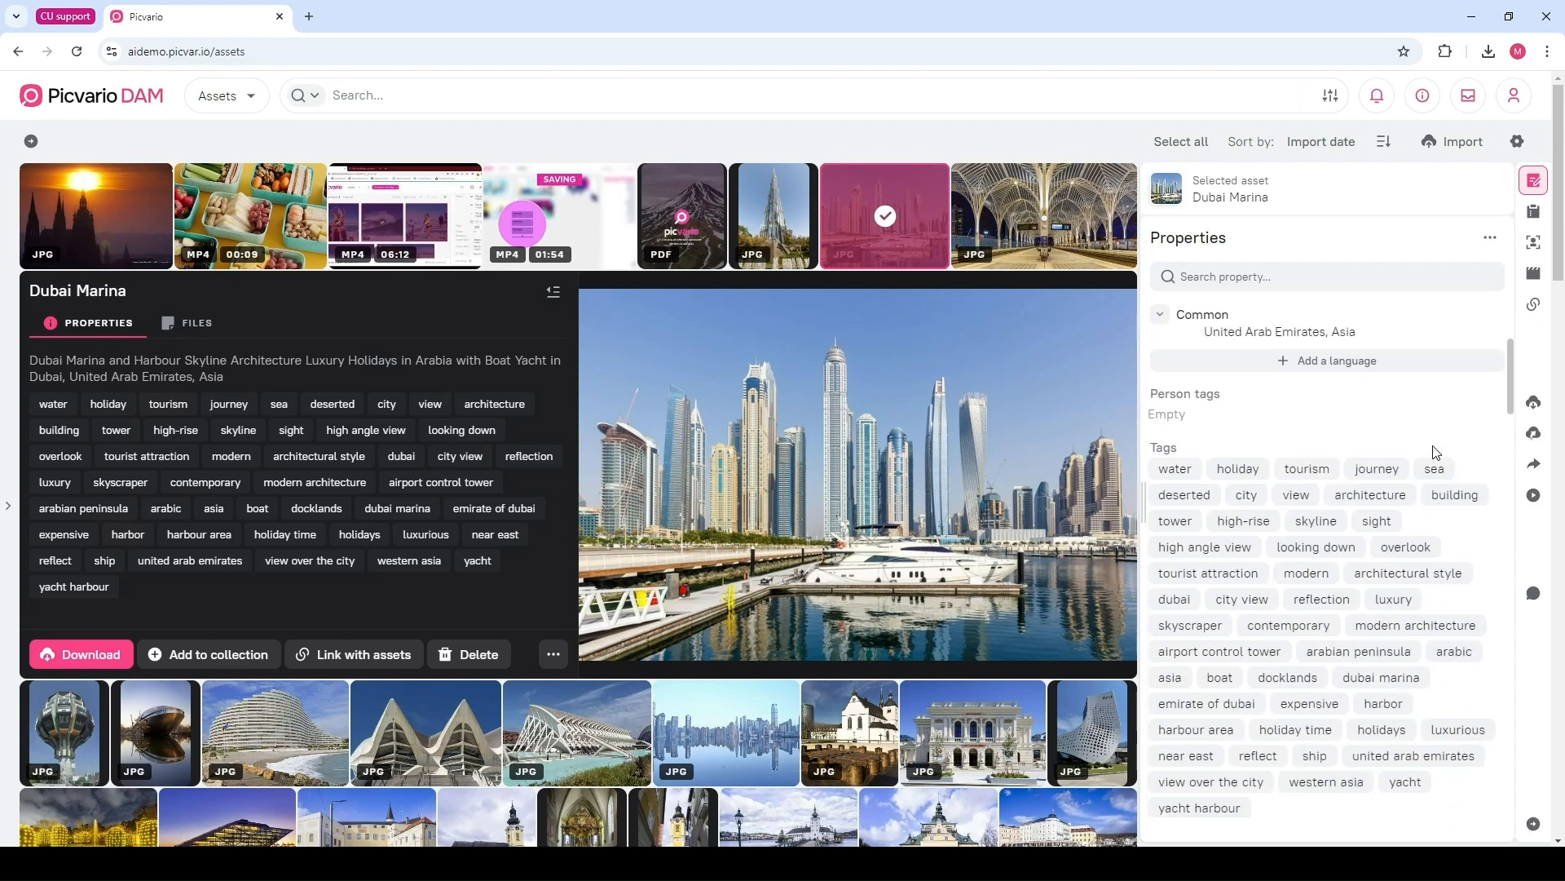
pyautogui.scroll(-2, 1437, 451)
# Select the Lisbon, Portugal image and scroll through its properties, rights, geodata and Exif sections
pyautogui.click(989, 183)
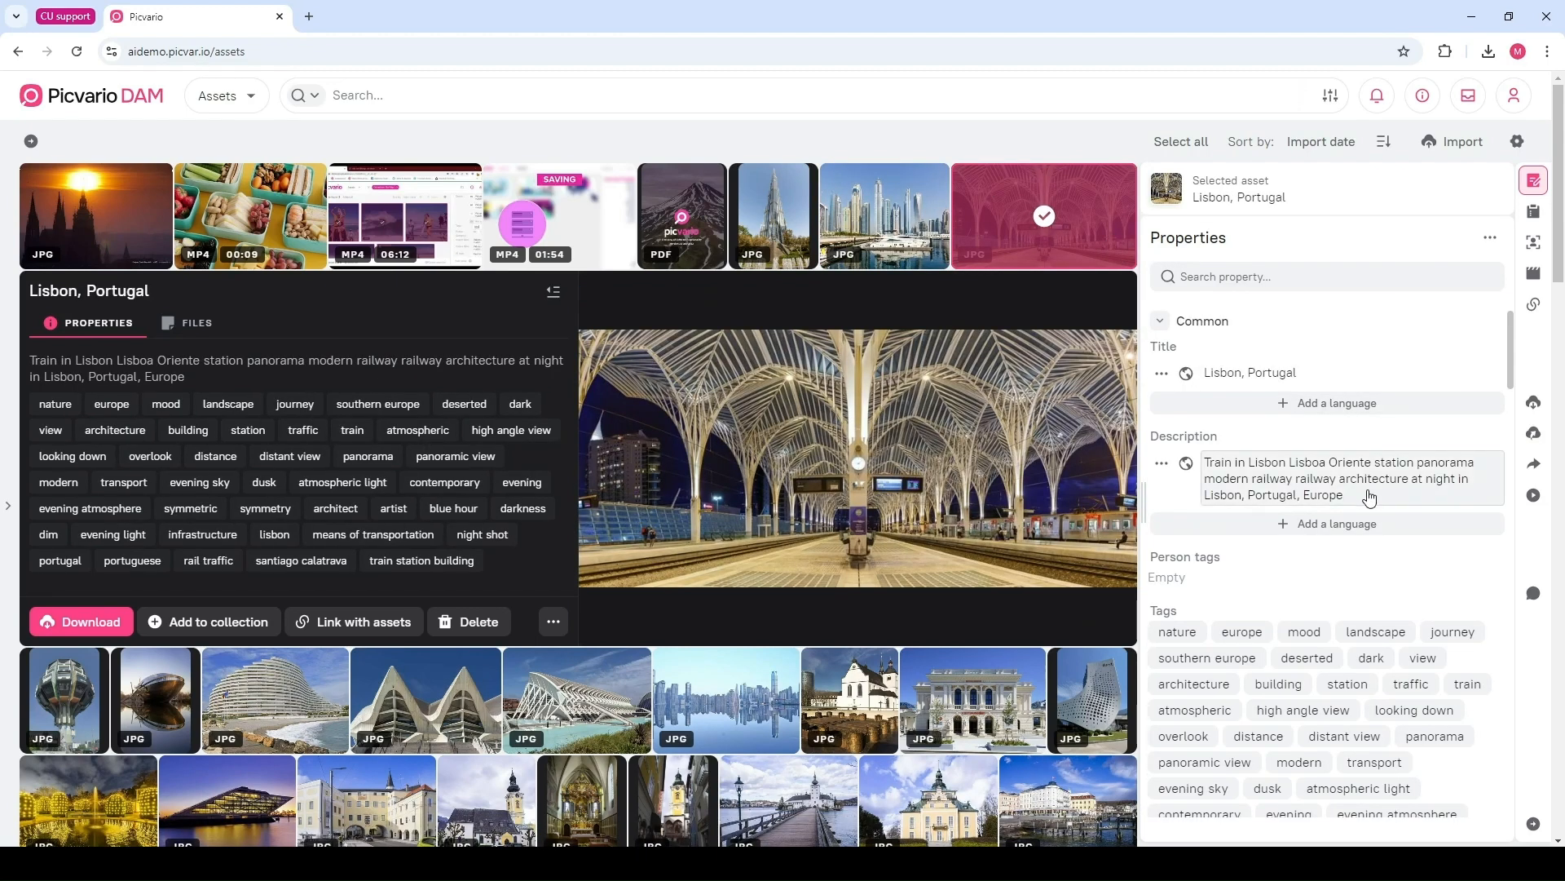
pyautogui.scroll(-3, 1440, 595)
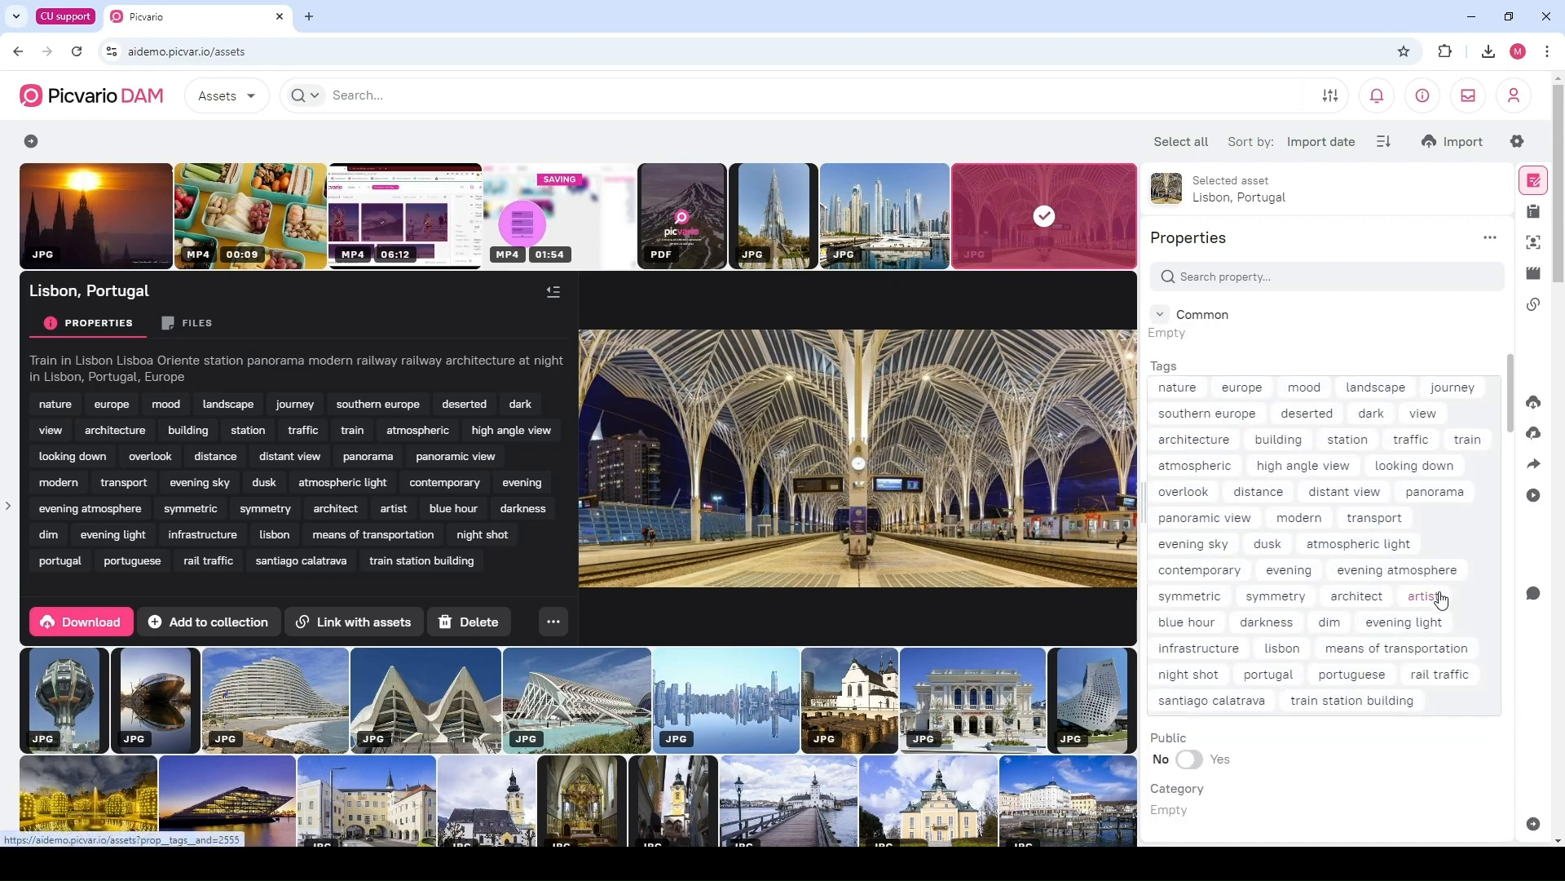
pyautogui.scroll(3, 1439, 598)
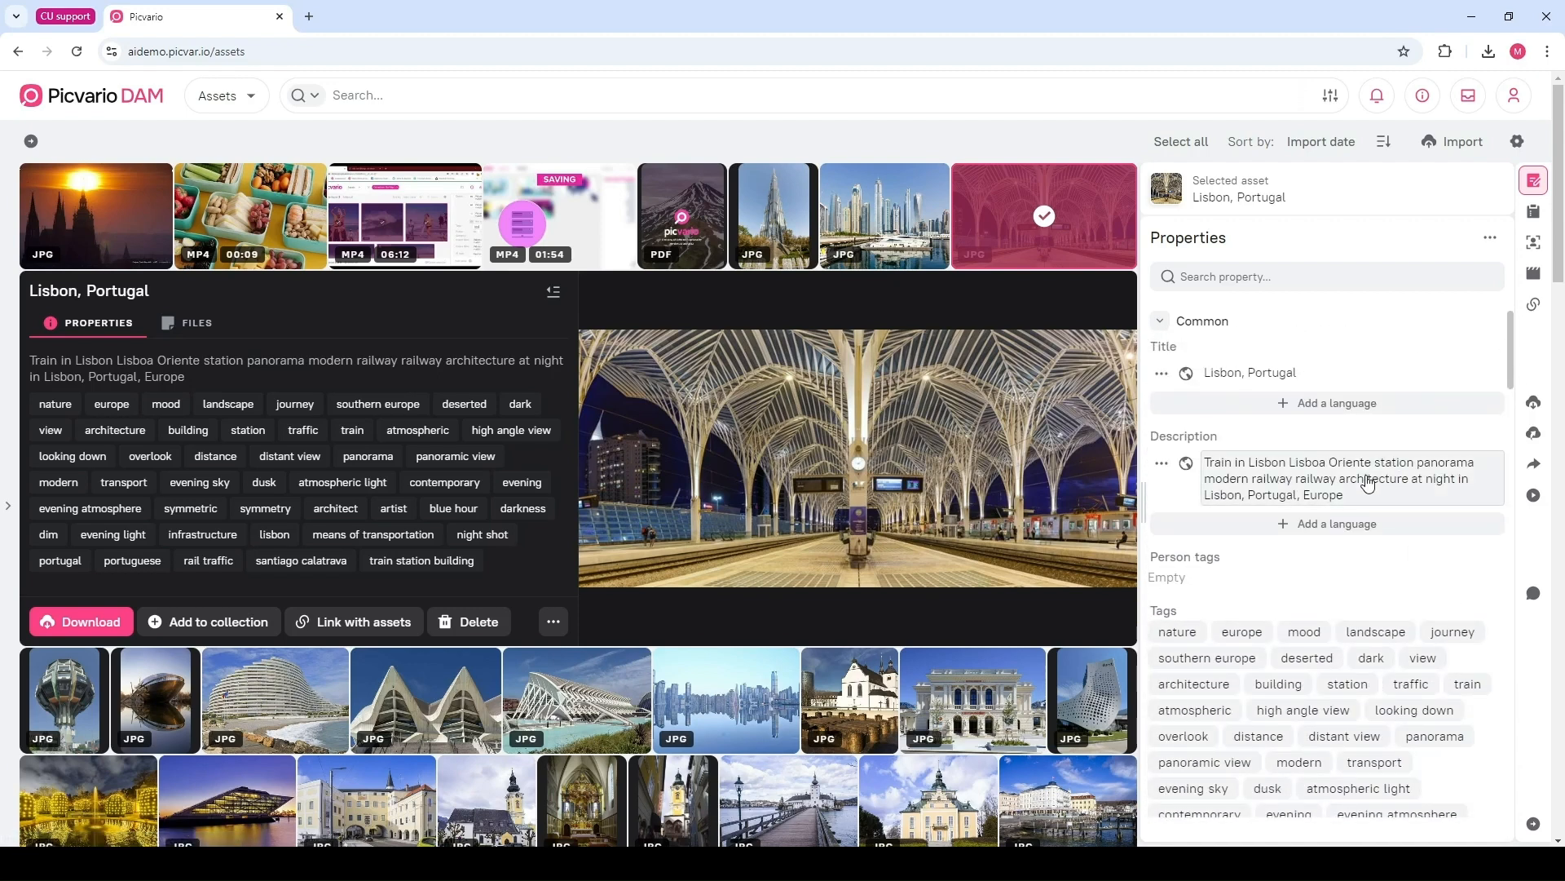
pyautogui.scroll(-10, 1367, 483)
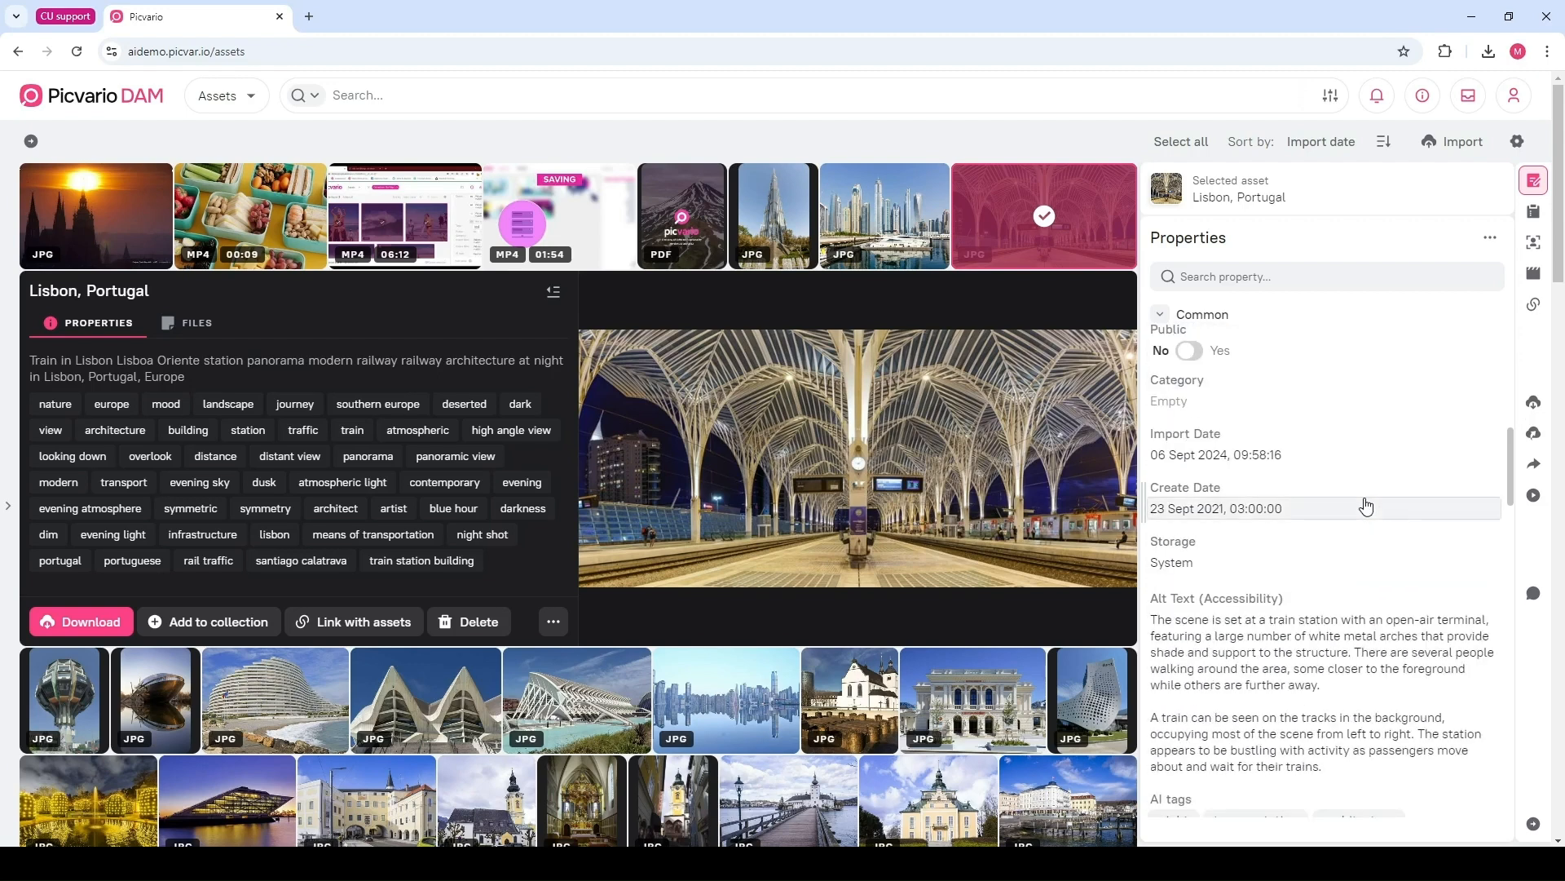
pyautogui.scroll(-8, 1367, 507)
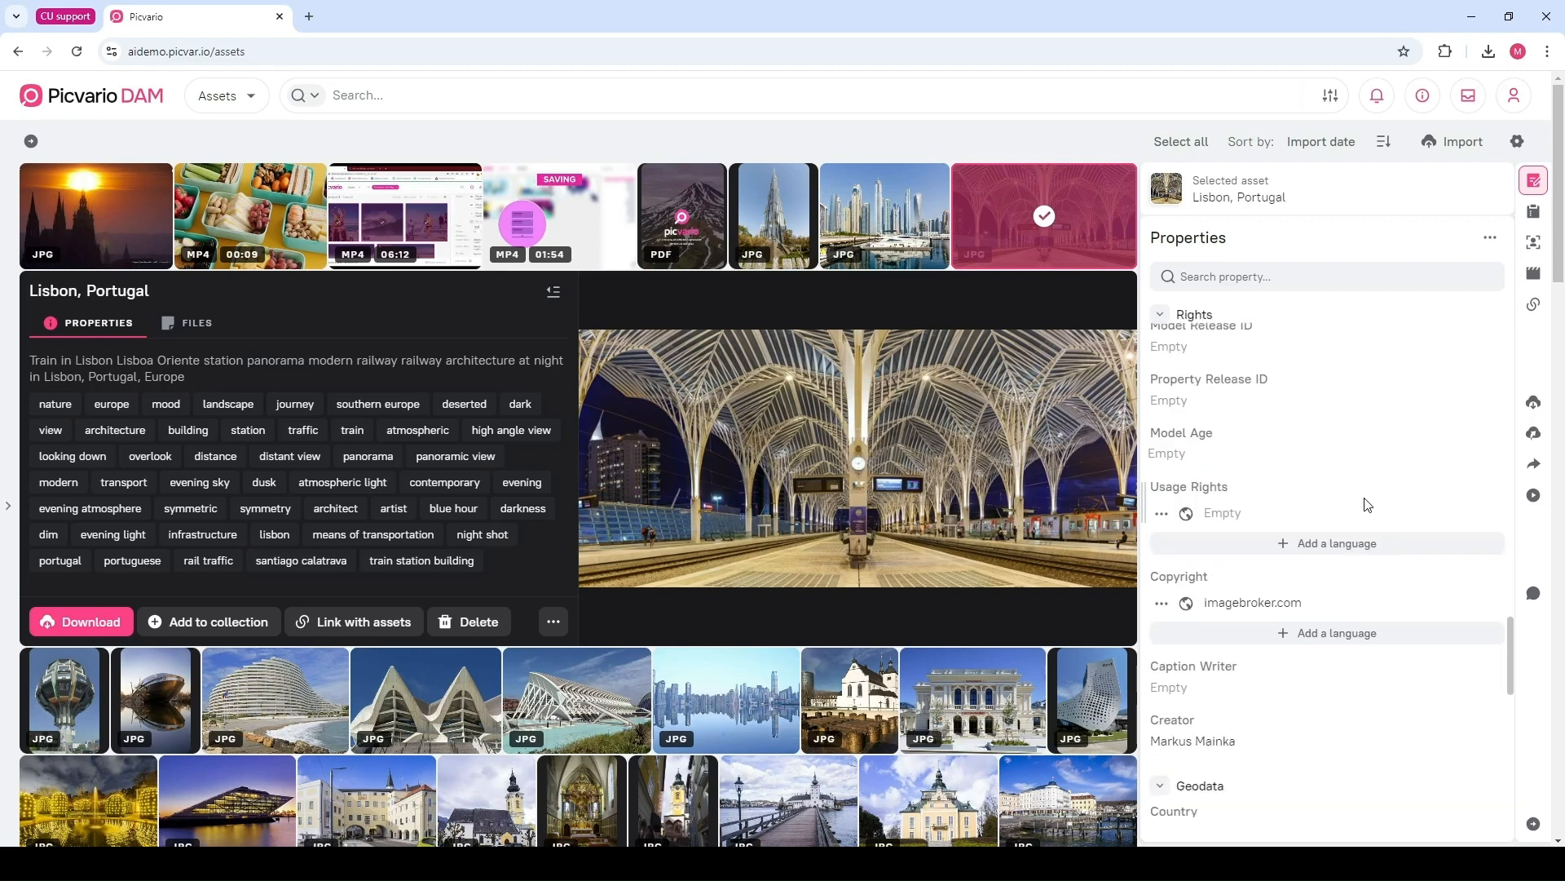
pyautogui.scroll(-6, 1367, 504)
pyautogui.scroll(2, 1363, 503)
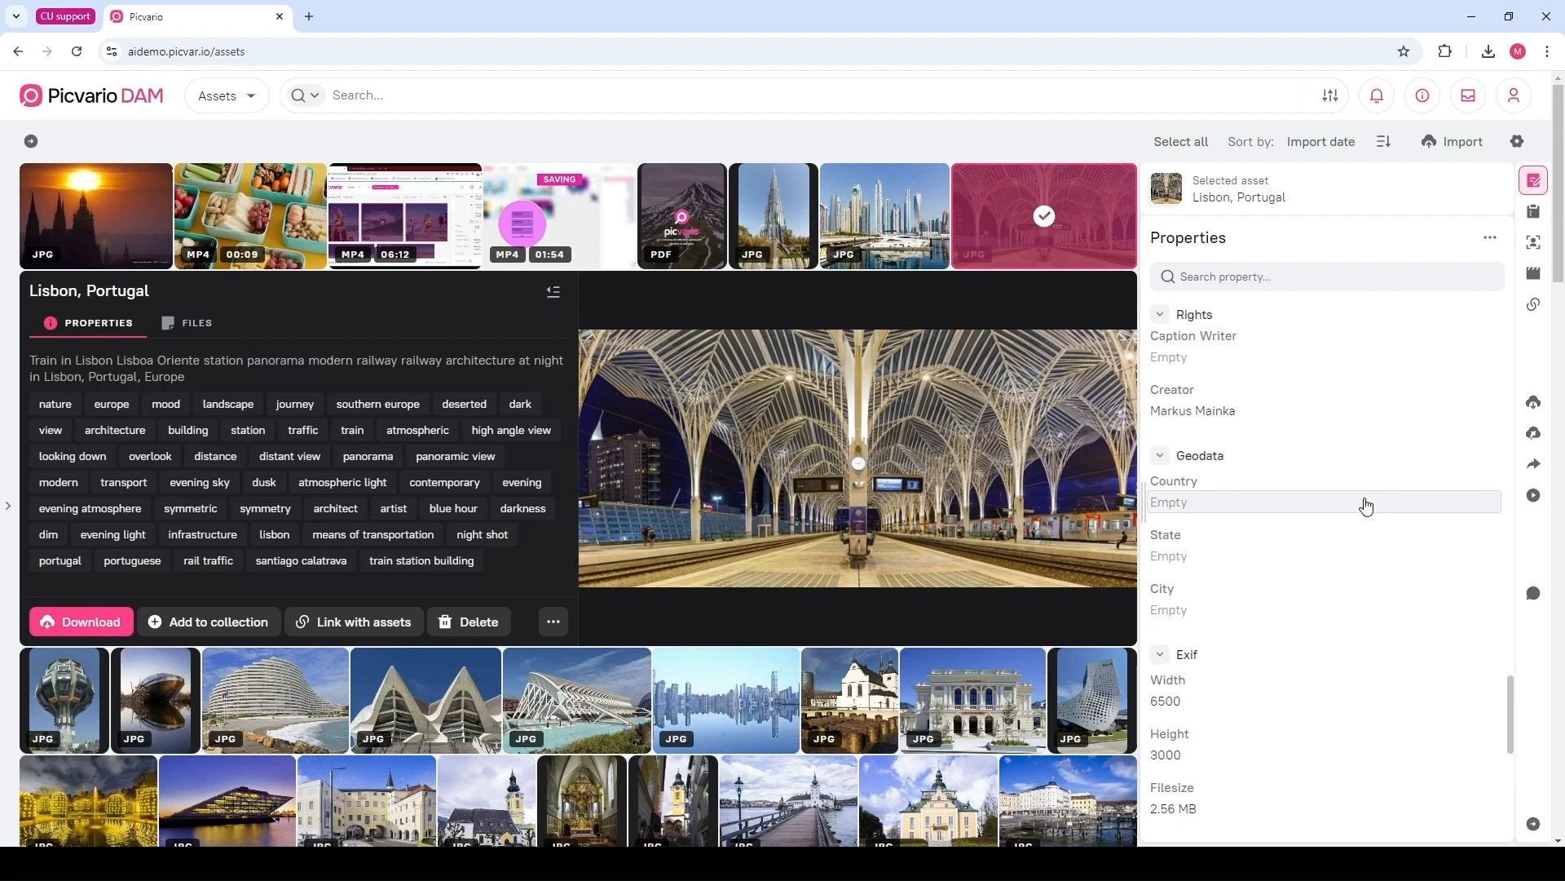
pyautogui.scroll(-4, 1274, 587)
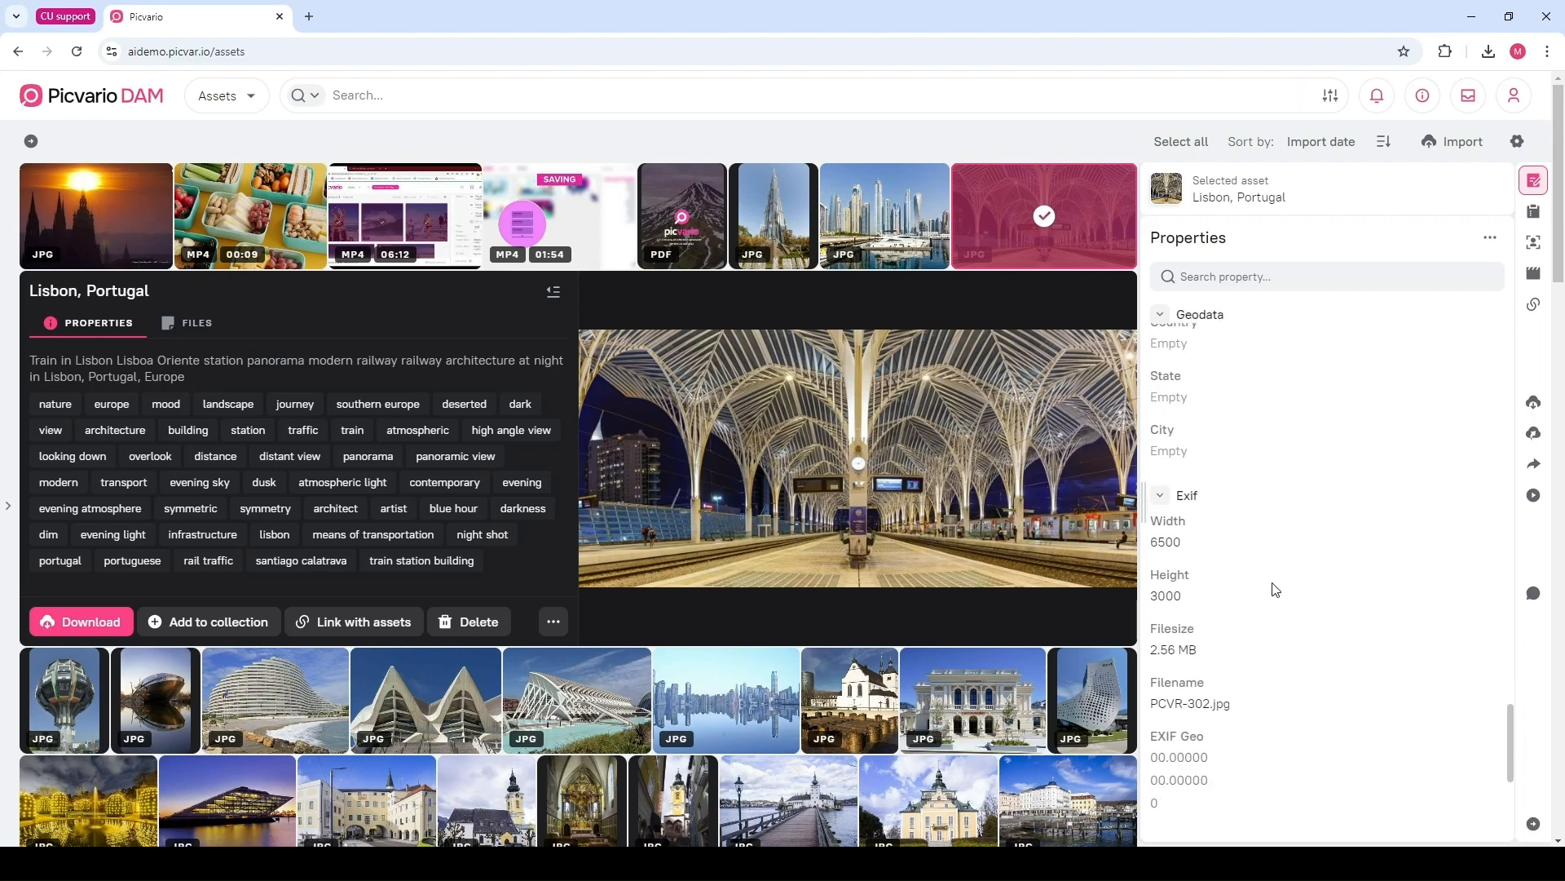
pyautogui.scroll(15, 1275, 589)
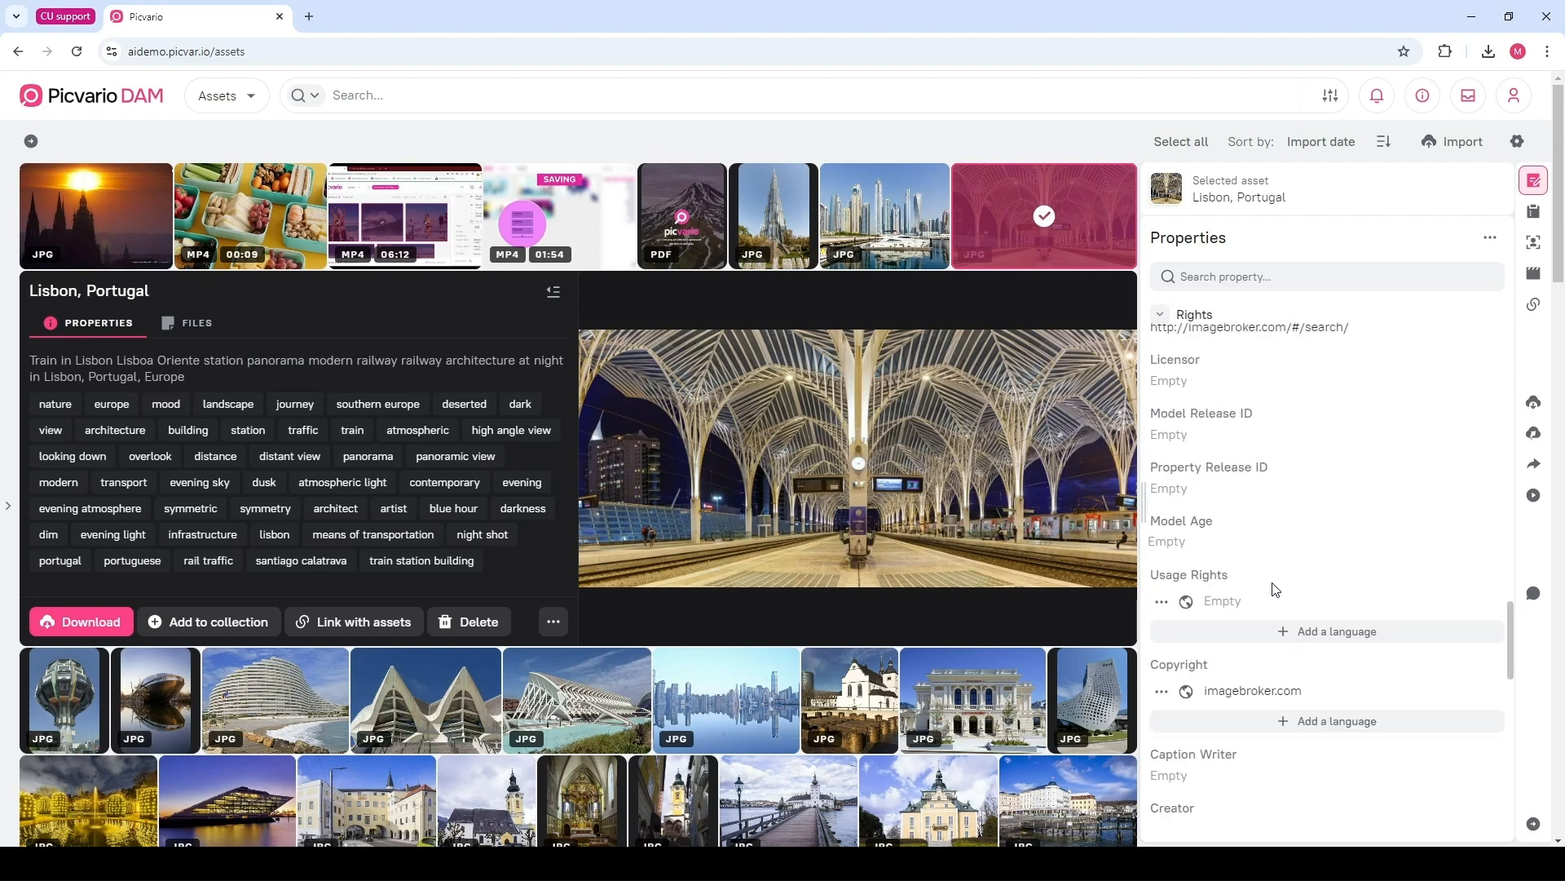
pyautogui.scroll(5, 1276, 587)
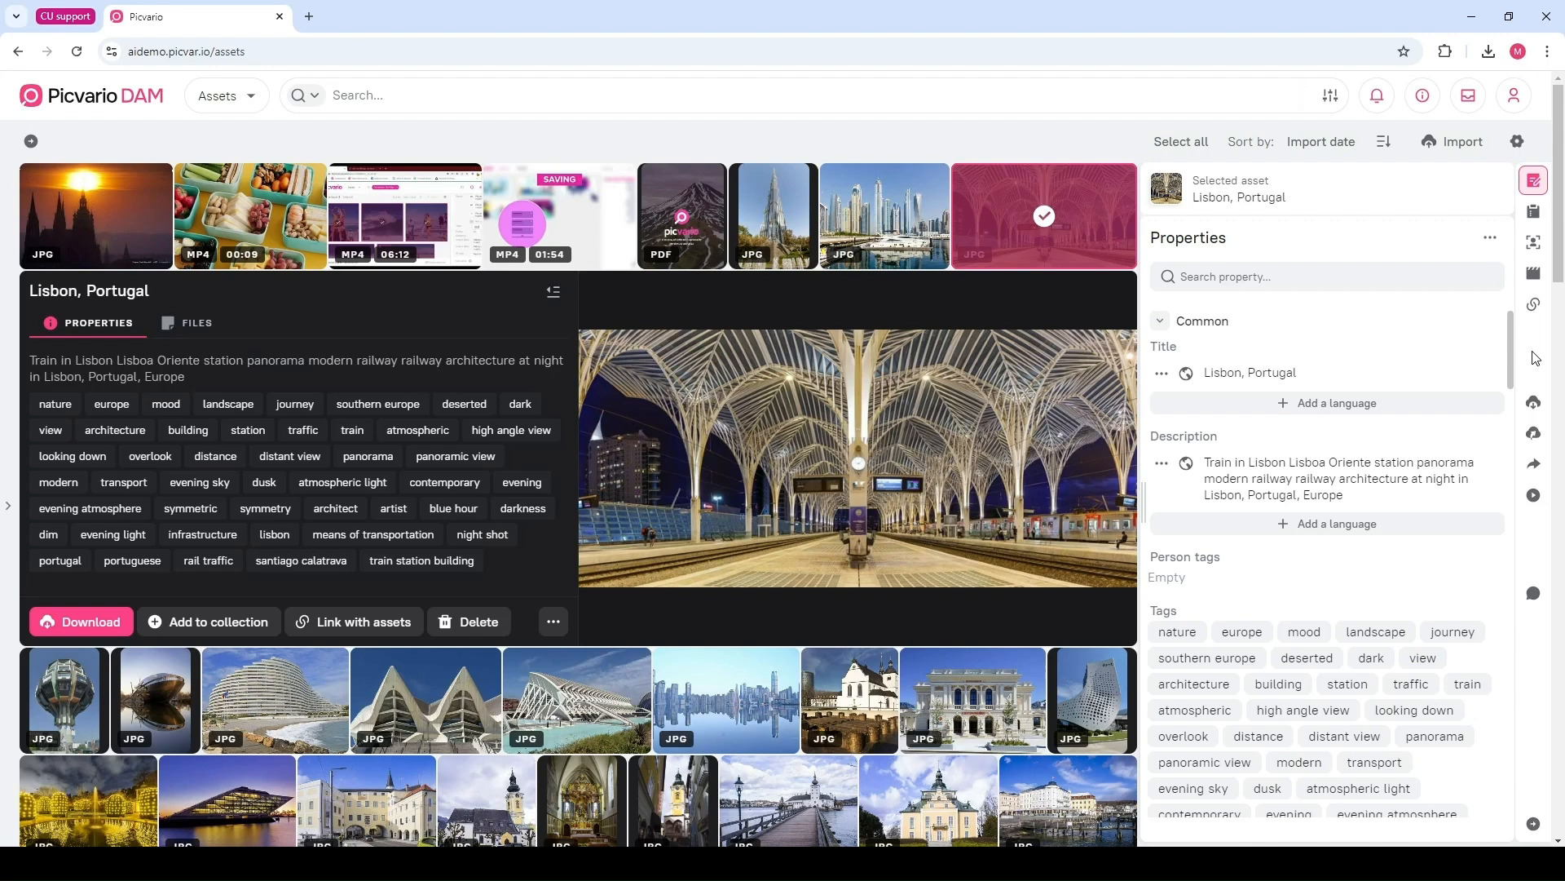
# Filter the library by the nature tag and select the Icelandic horse image
pyautogui.click(1179, 640)
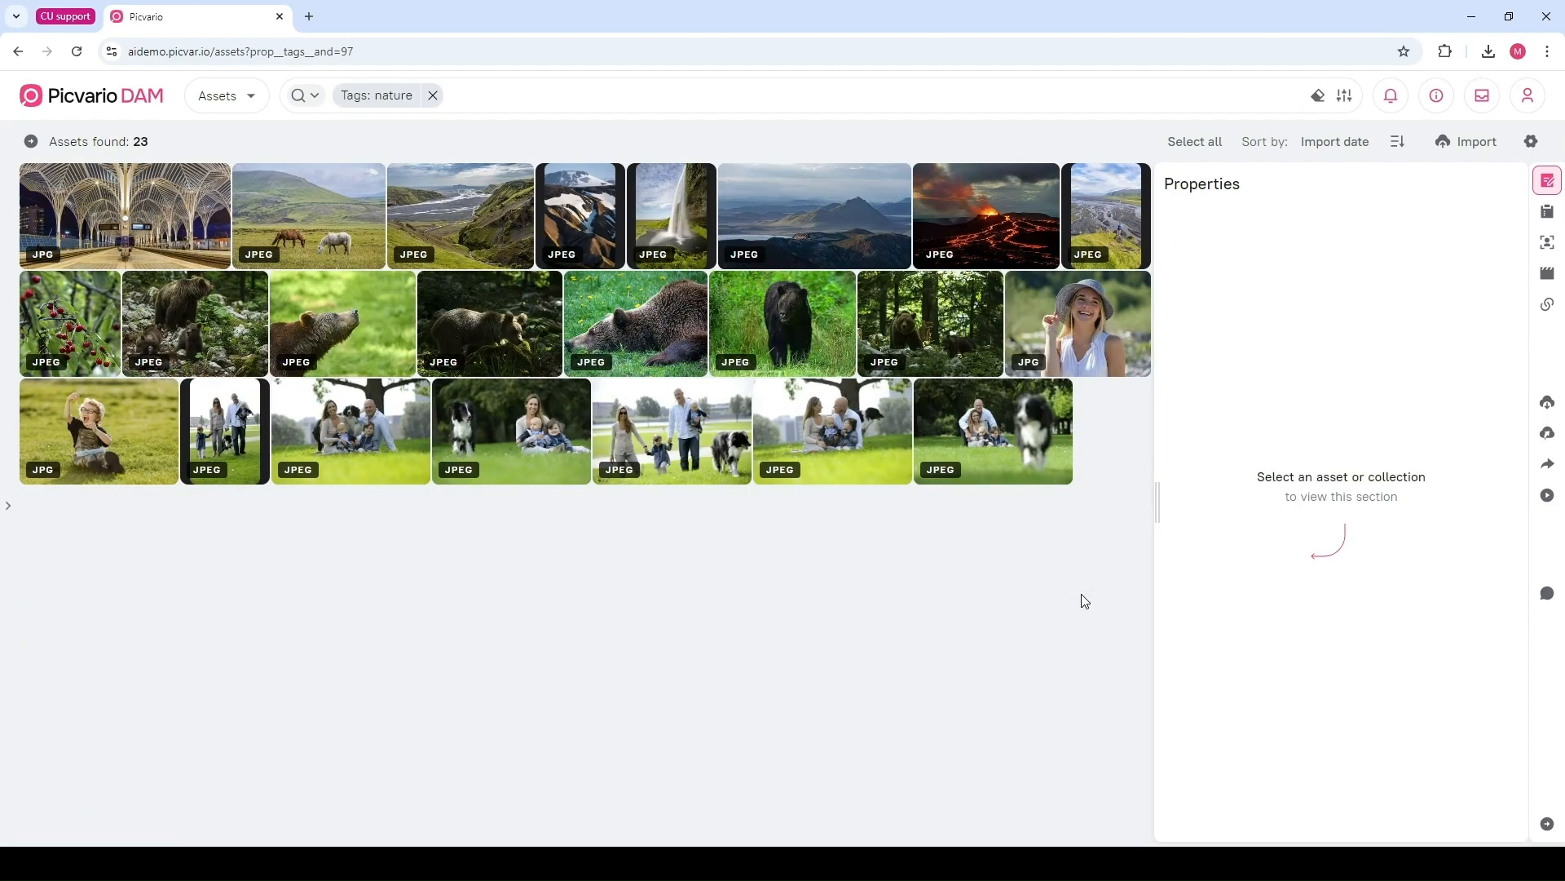
pyautogui.click(307, 203)
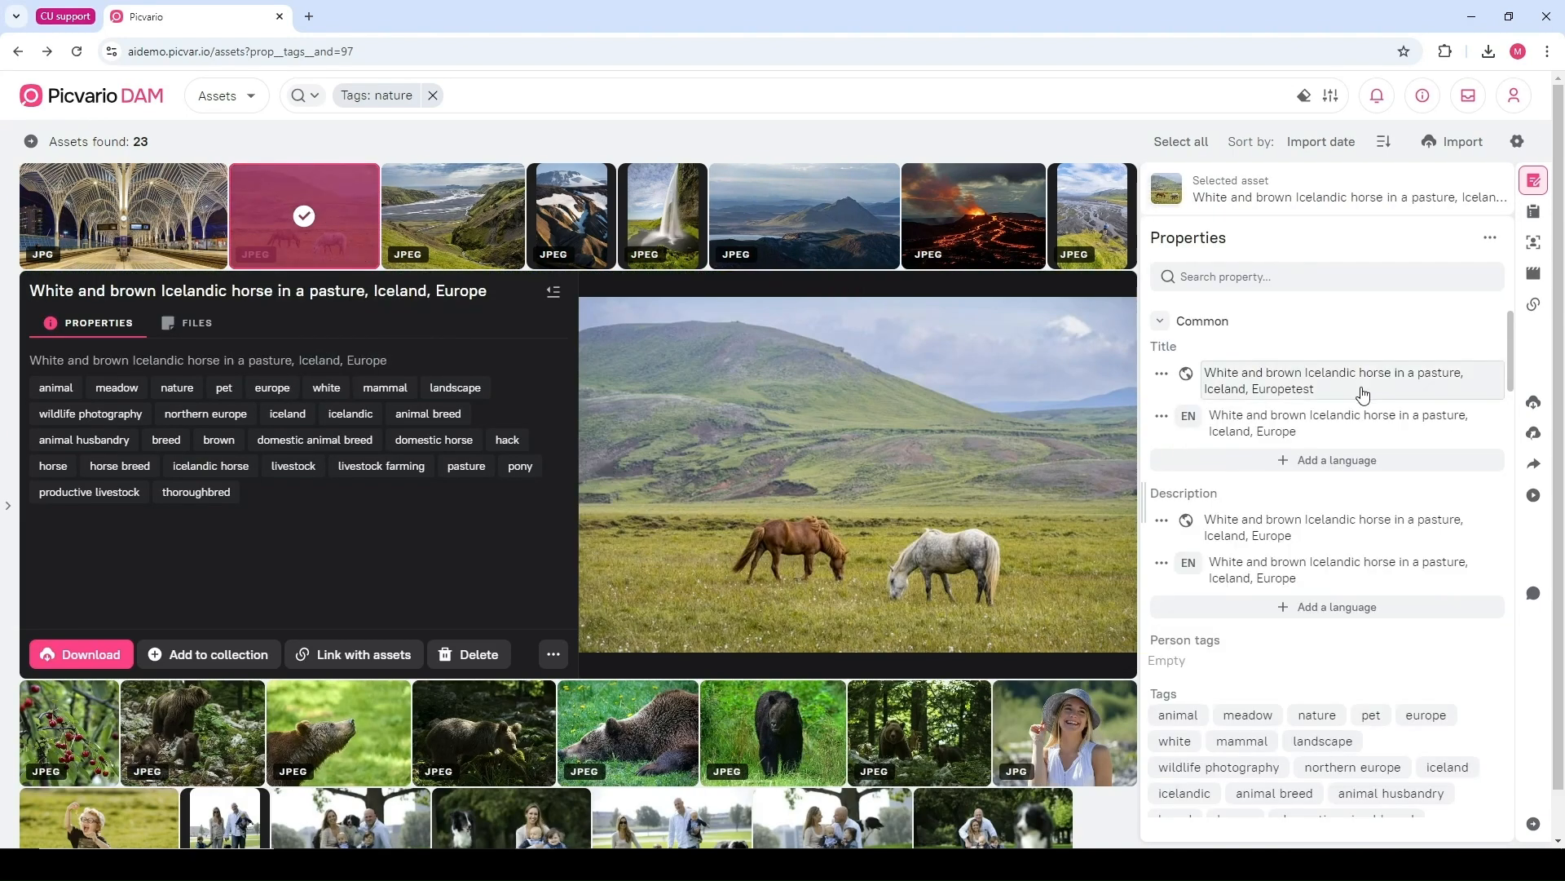
# Append "test1" to the horse image's title and save the edit
pyautogui.click(1363, 391)
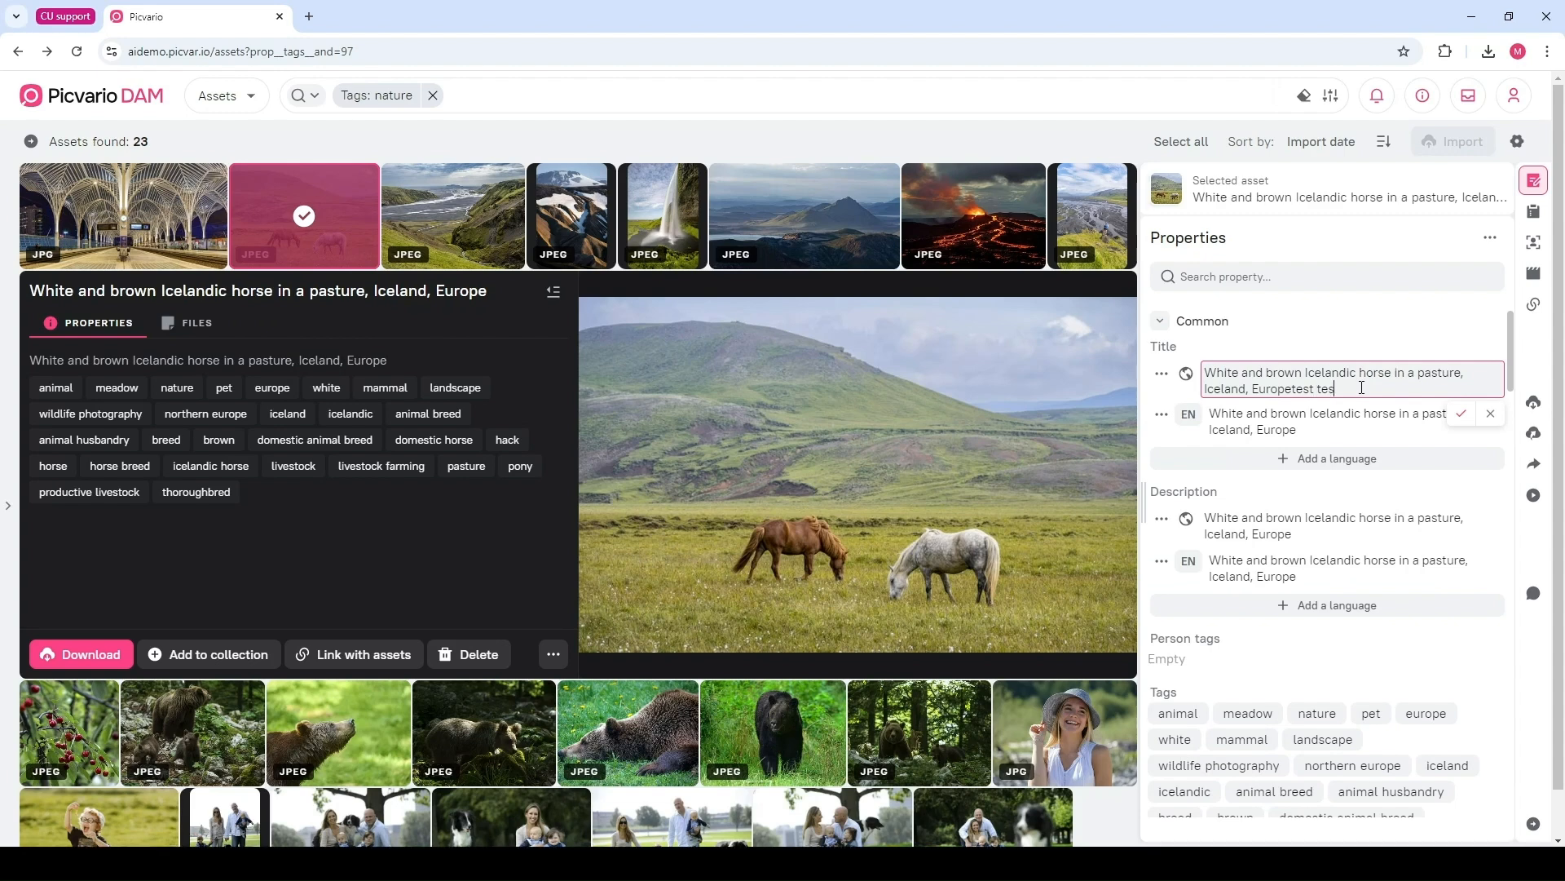
pyautogui.click(1459, 417)
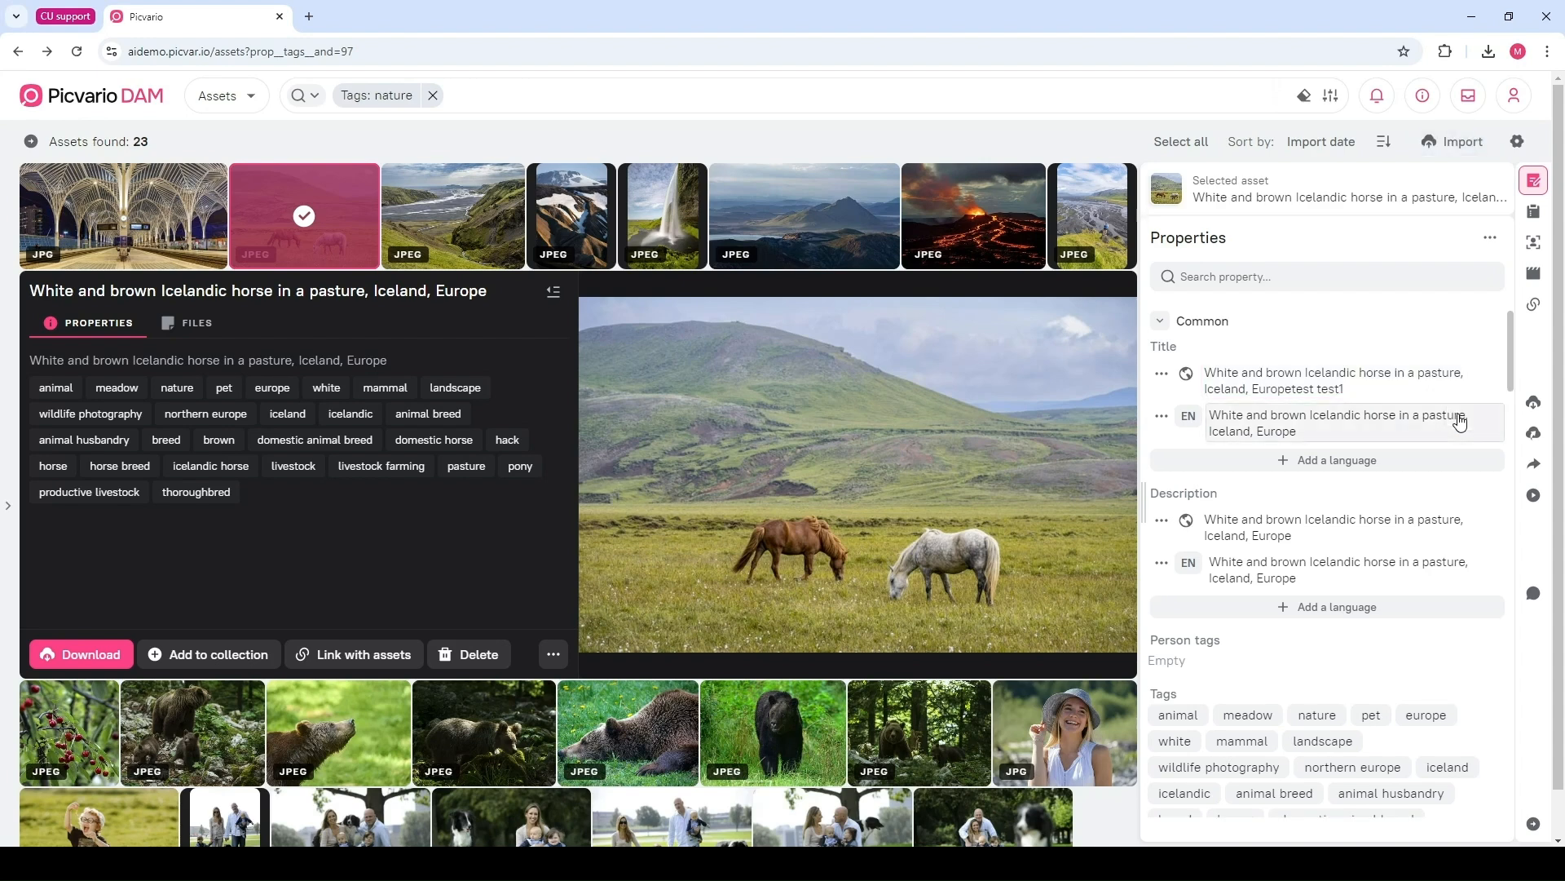
pyautogui.scroll(-4, 1460, 424)
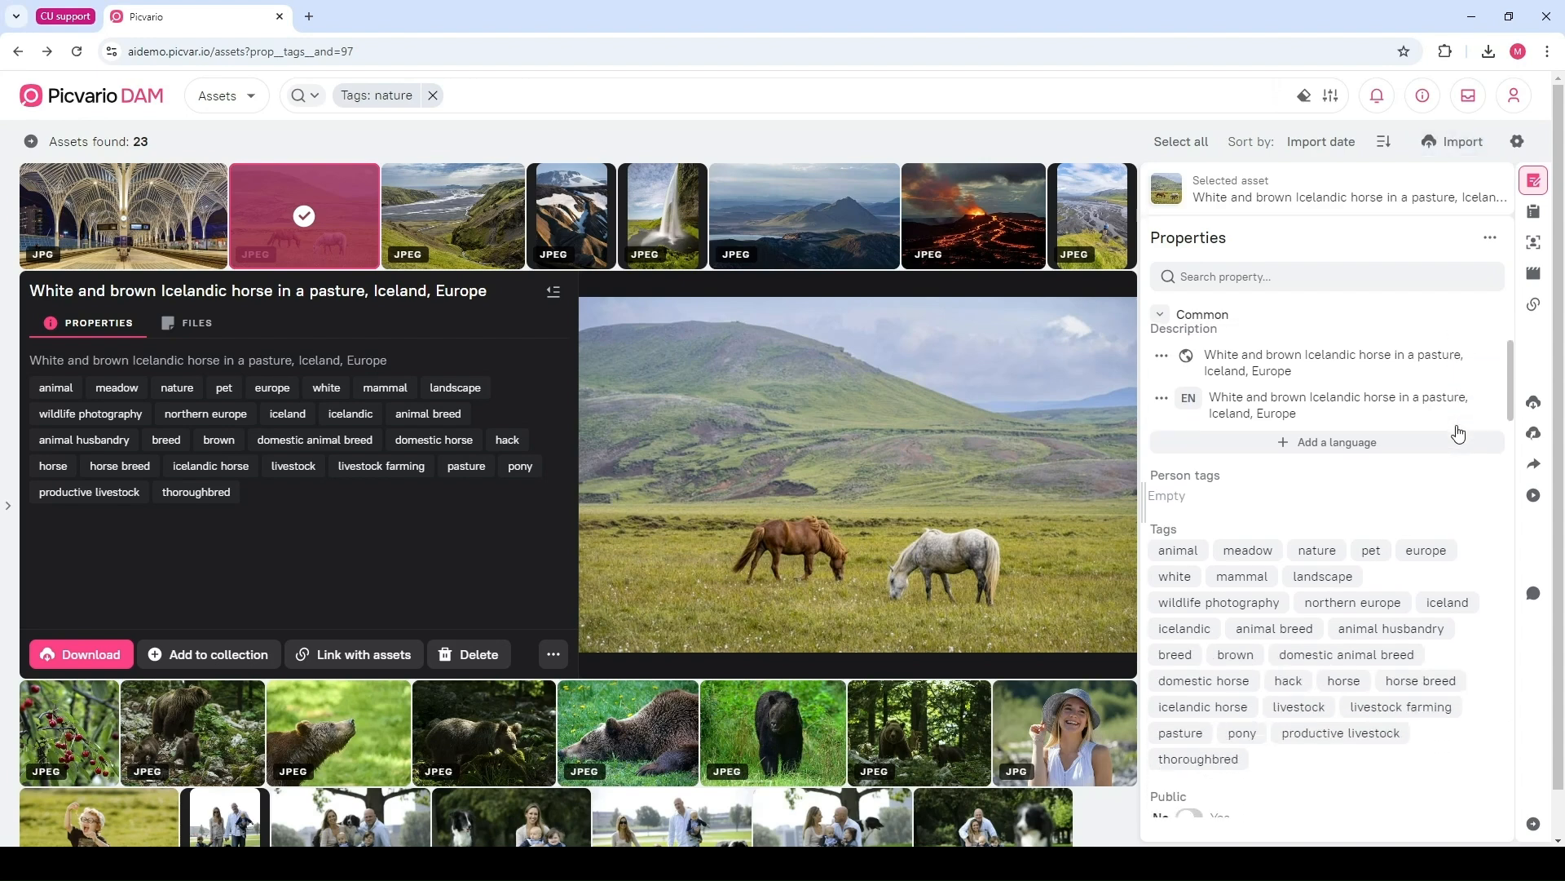
# Add a park tag to the horse image's tags, remove it again, and save the tag edit
pyautogui.click(1299, 607)
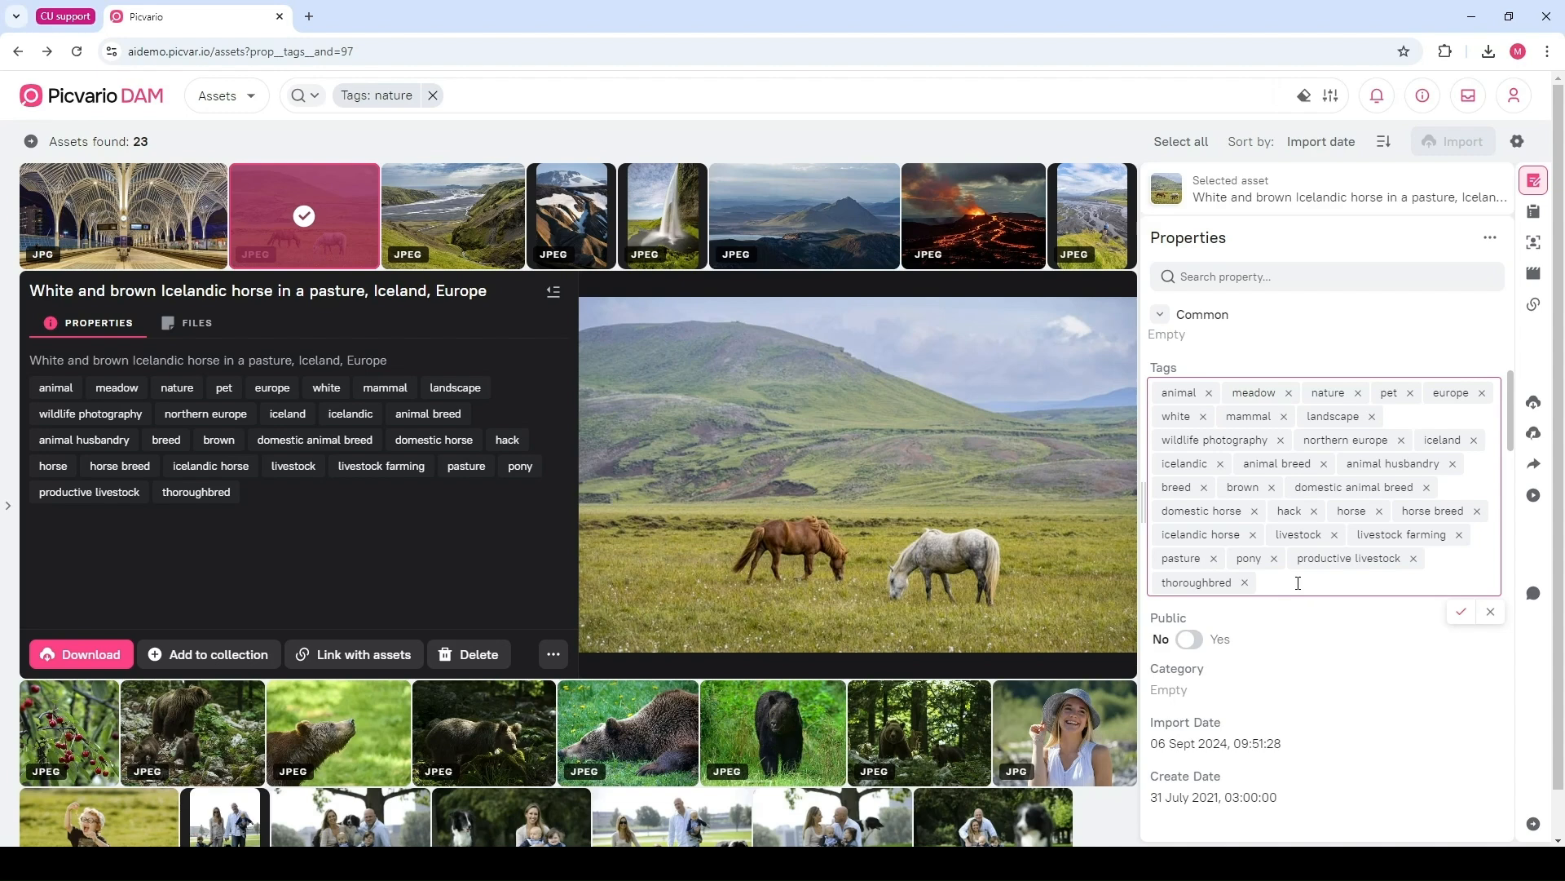
pyautogui.write('park')
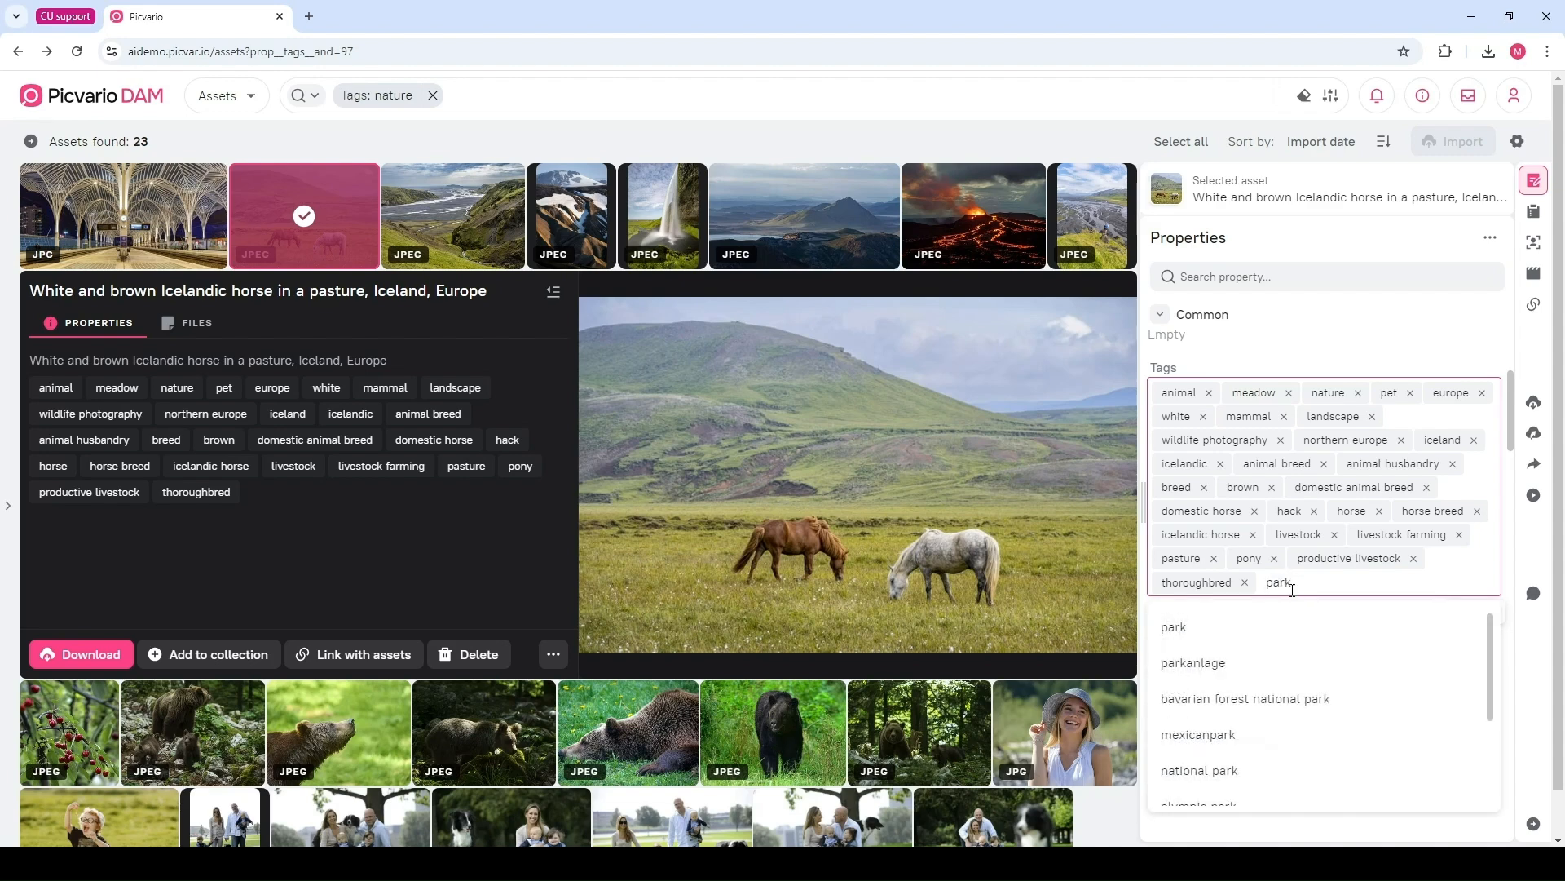
pyautogui.click(1186, 638)
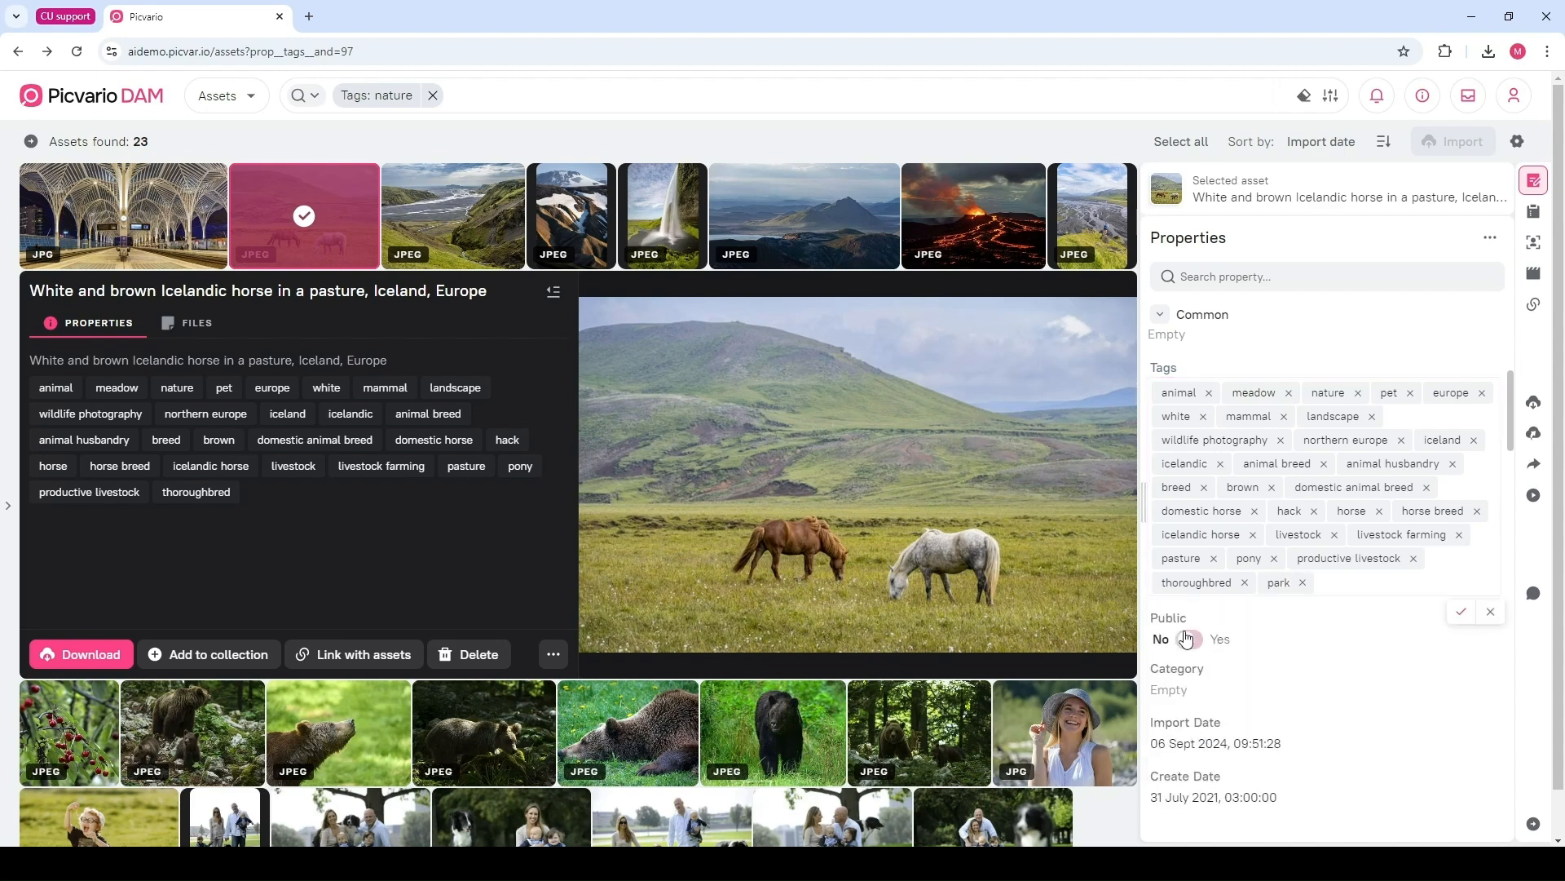
pyautogui.click(1338, 585)
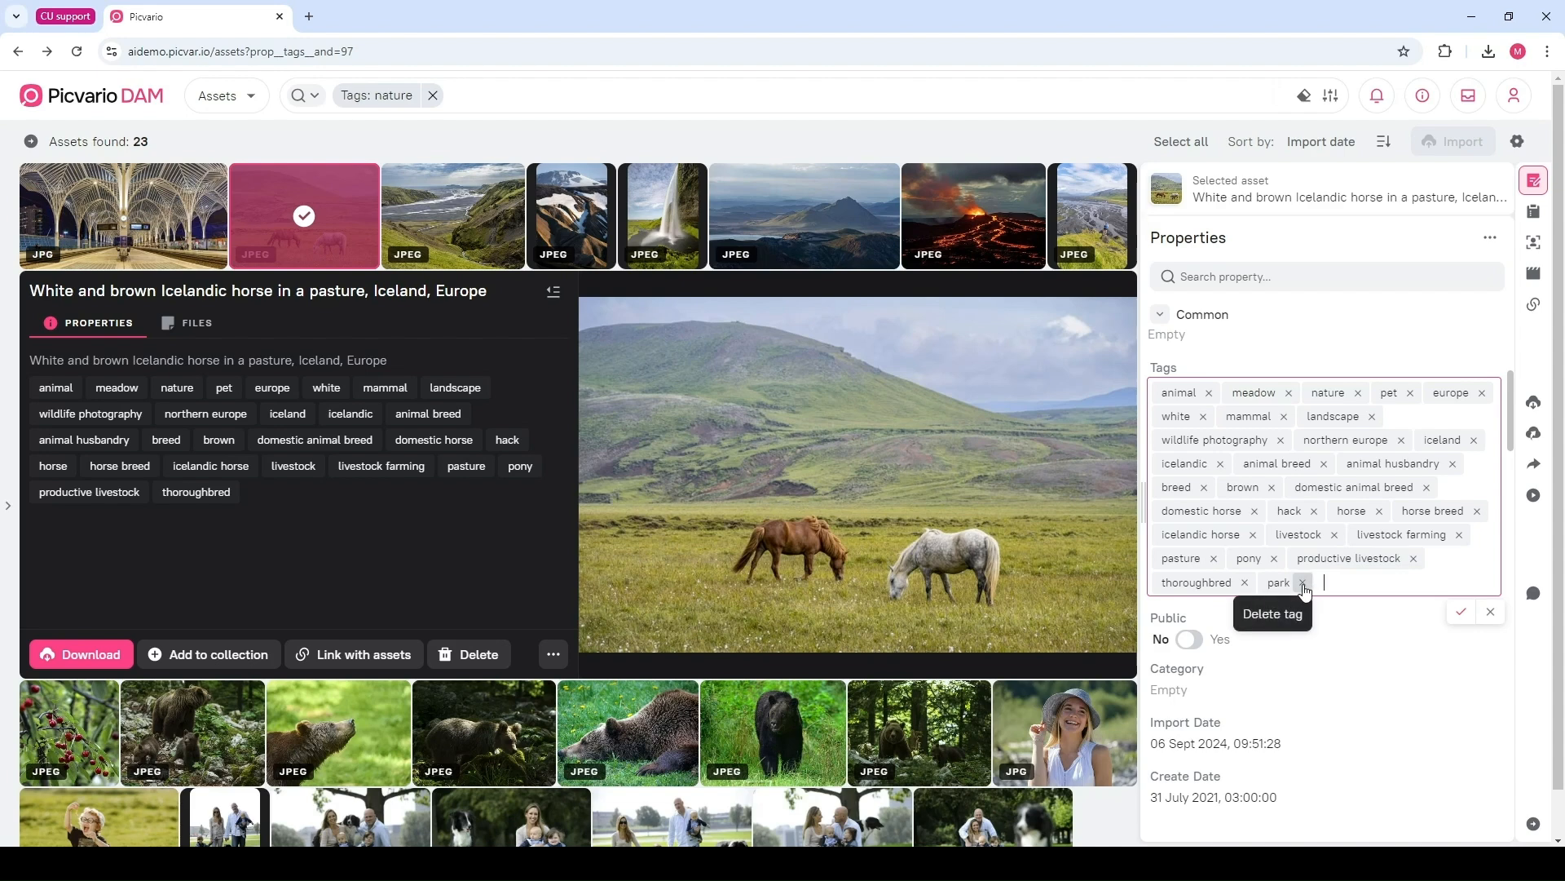
pyautogui.click(1302, 583)
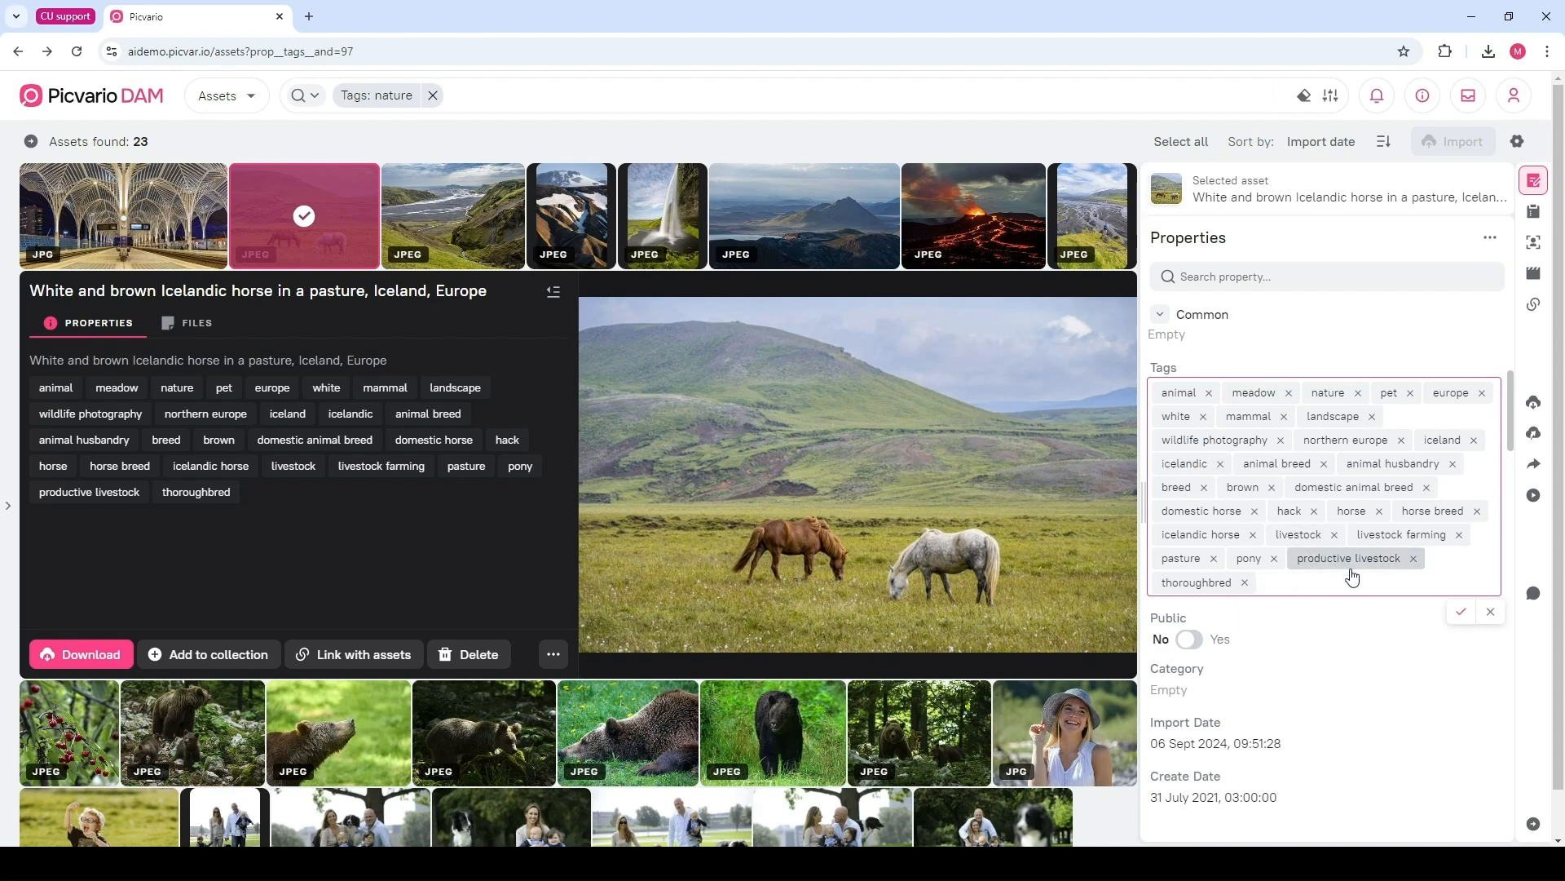
pyautogui.click(1462, 614)
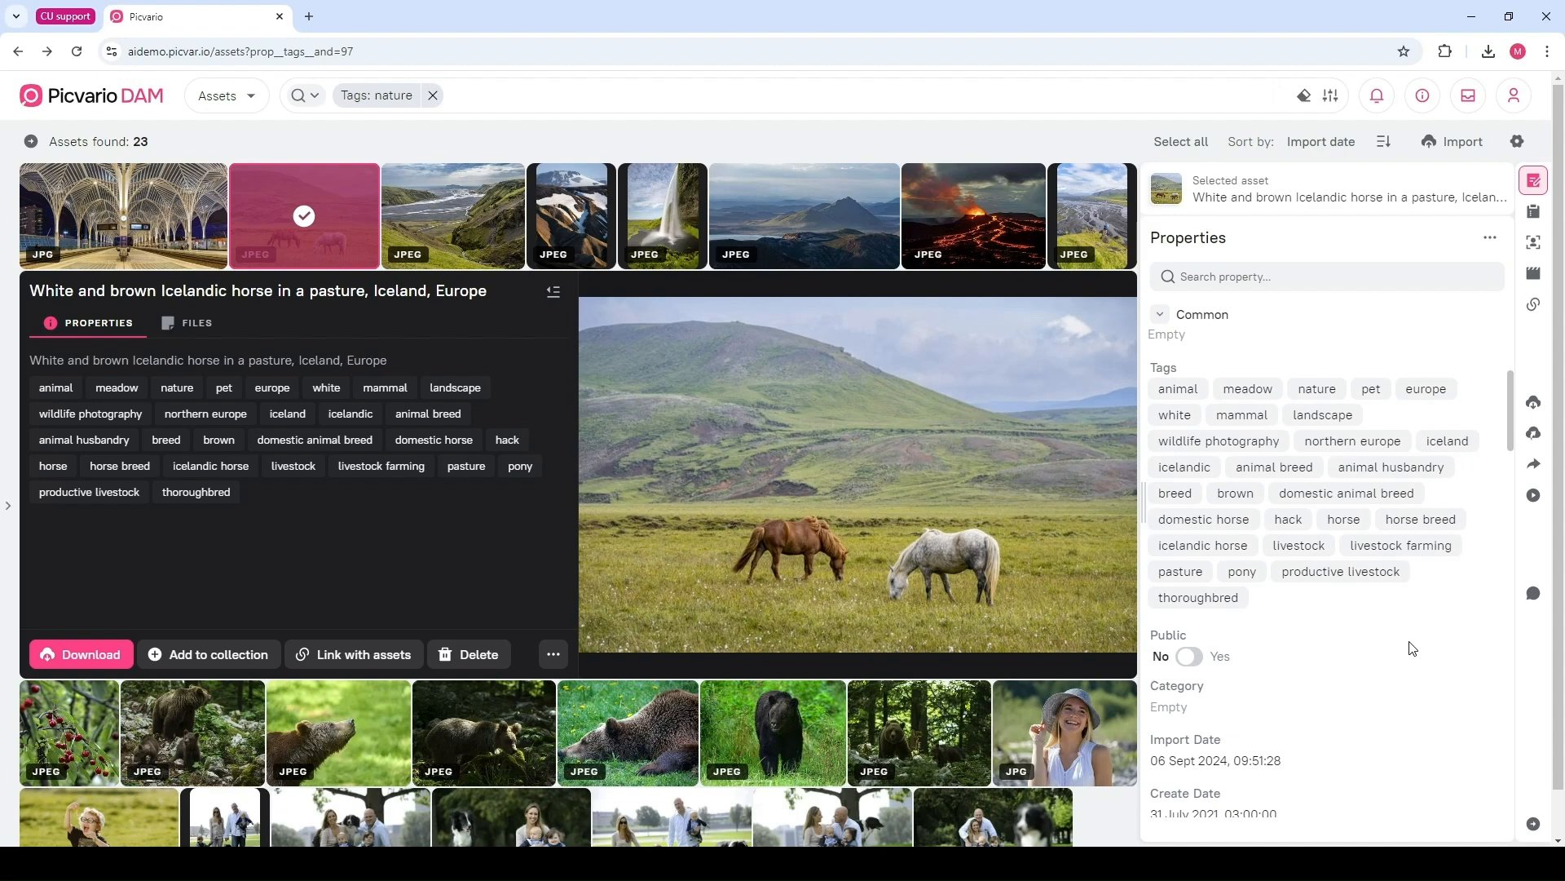
# Set the horse image's category to Entertainment
pyautogui.scroll(-3, 1412, 648)
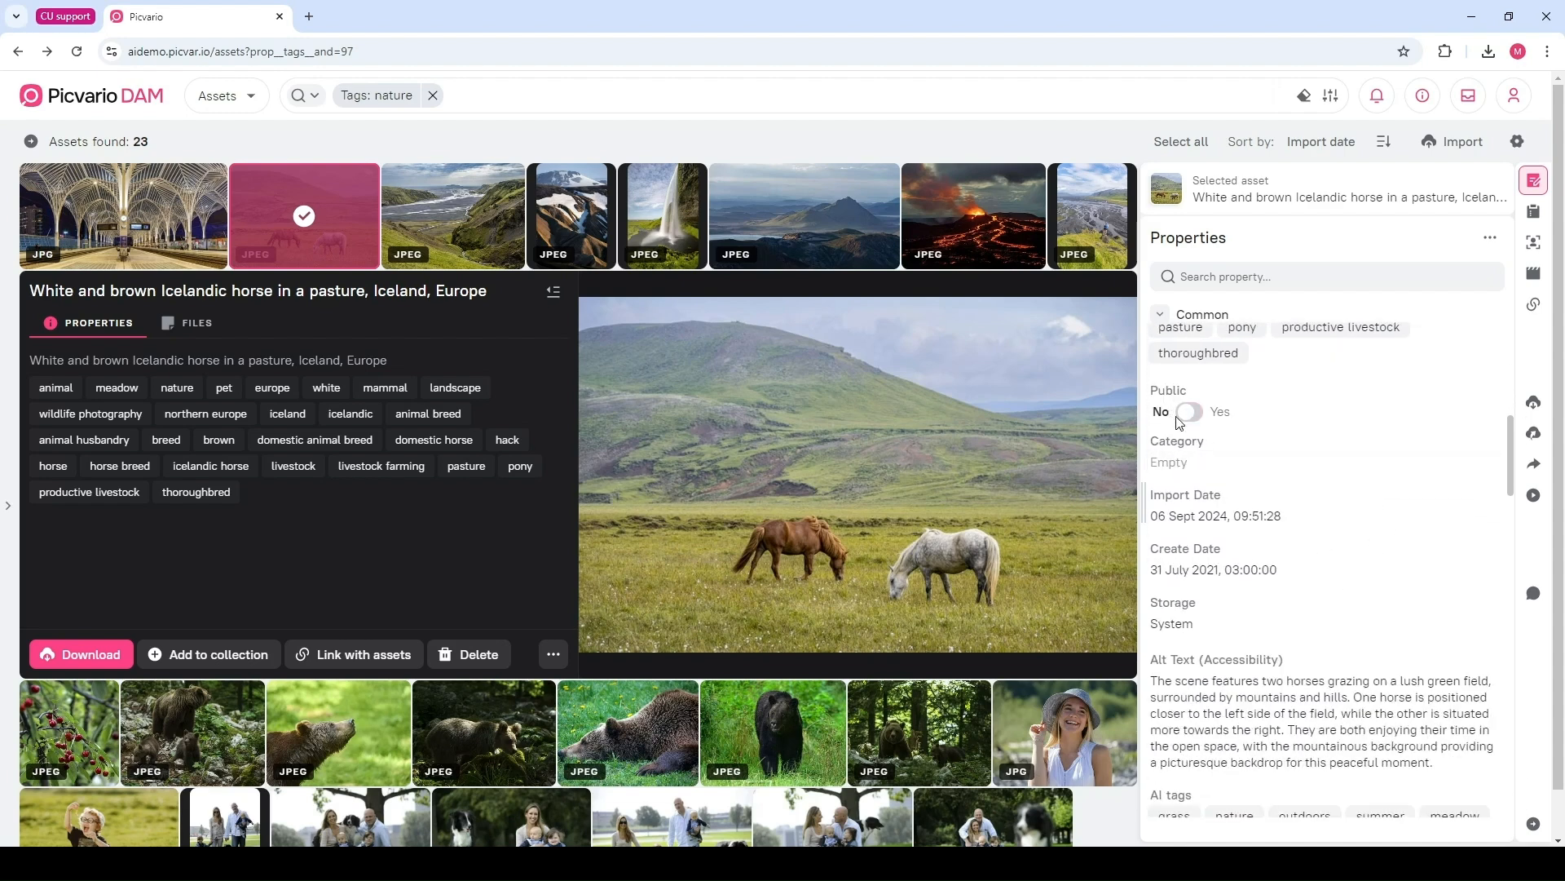
pyautogui.click(1193, 418)
pyautogui.click(1188, 414)
pyautogui.click(1165, 462)
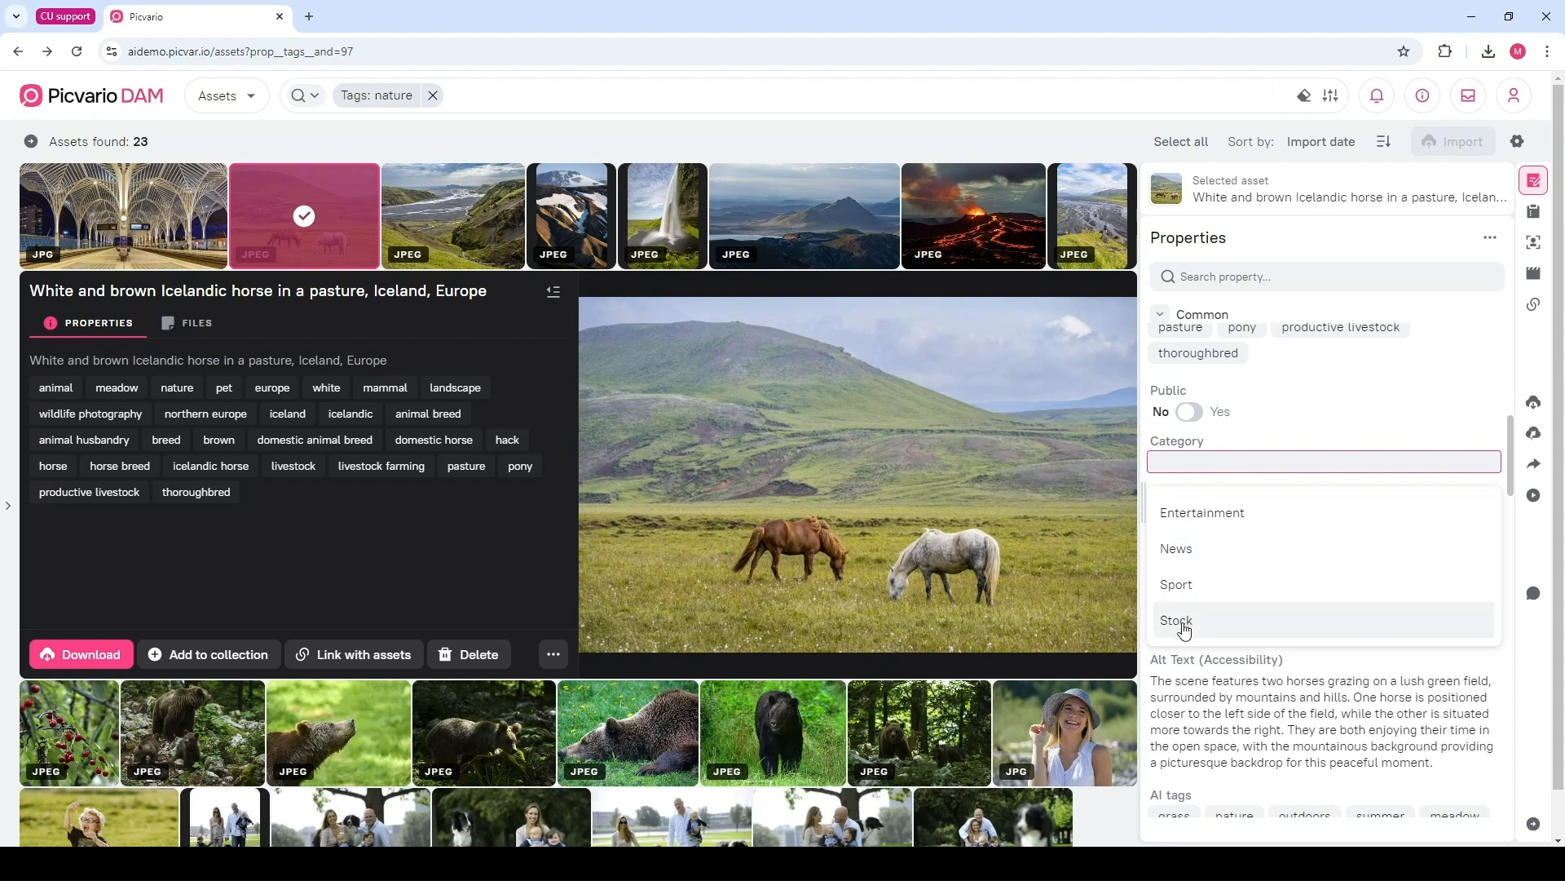
pyautogui.click(1202, 515)
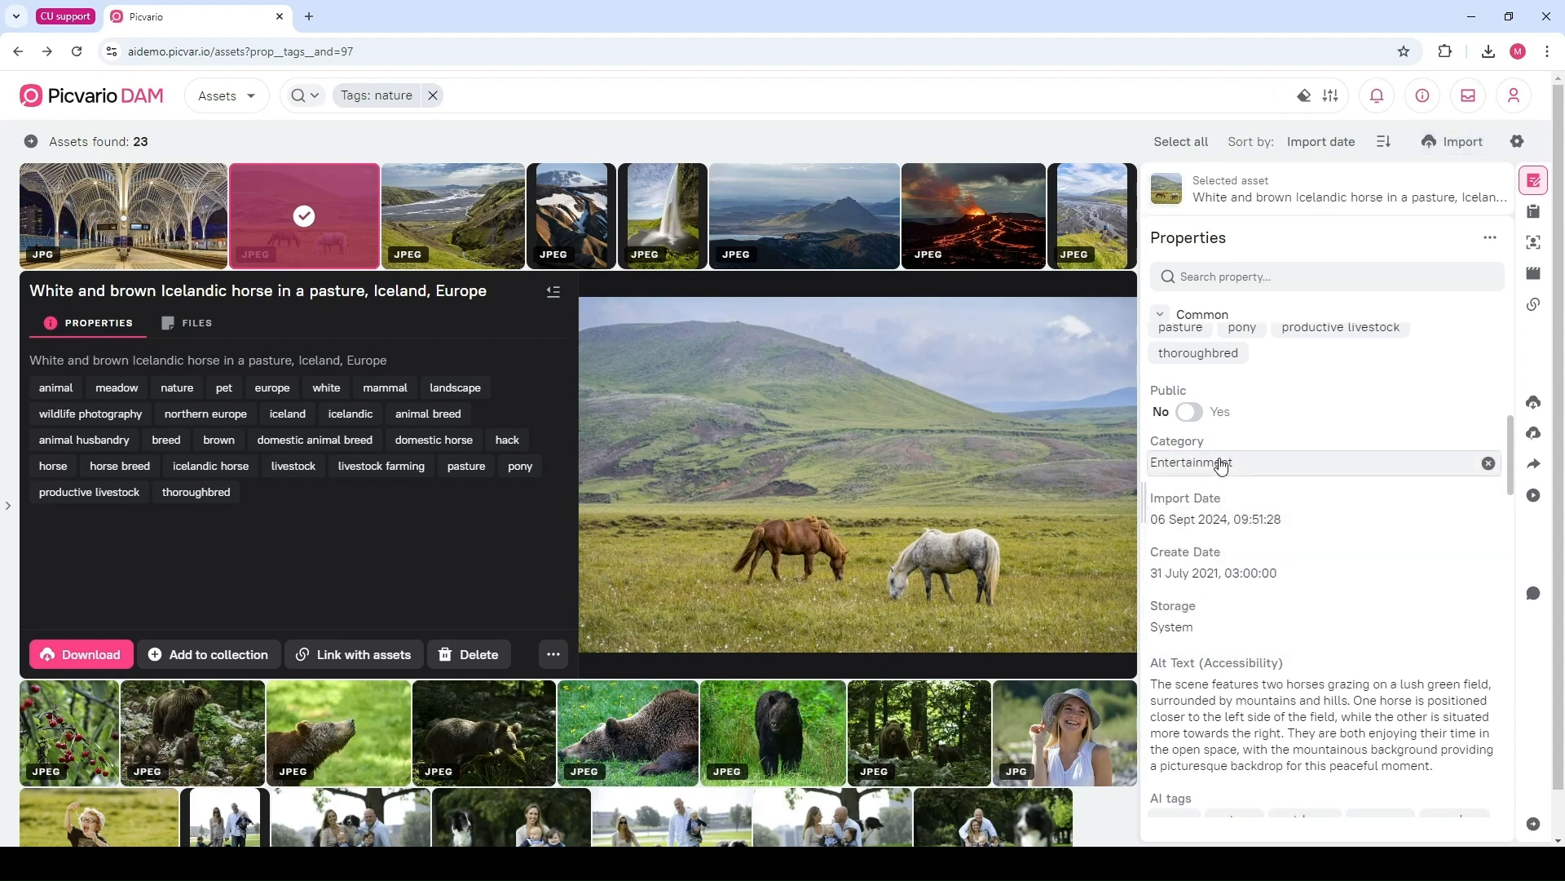
pyautogui.click(1252, 468)
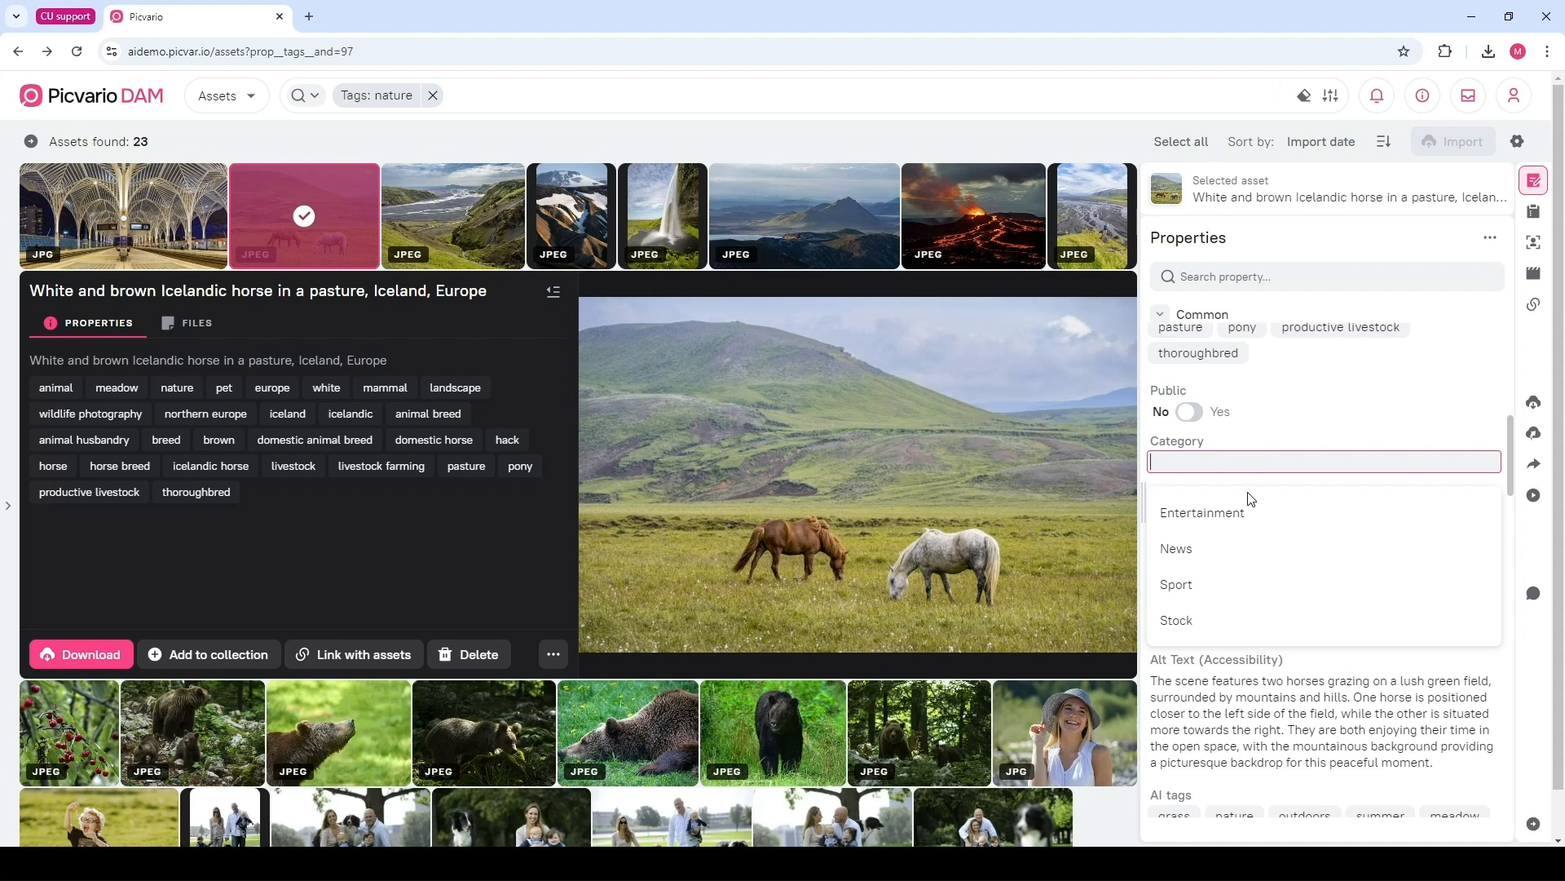
pyautogui.click(1244, 501)
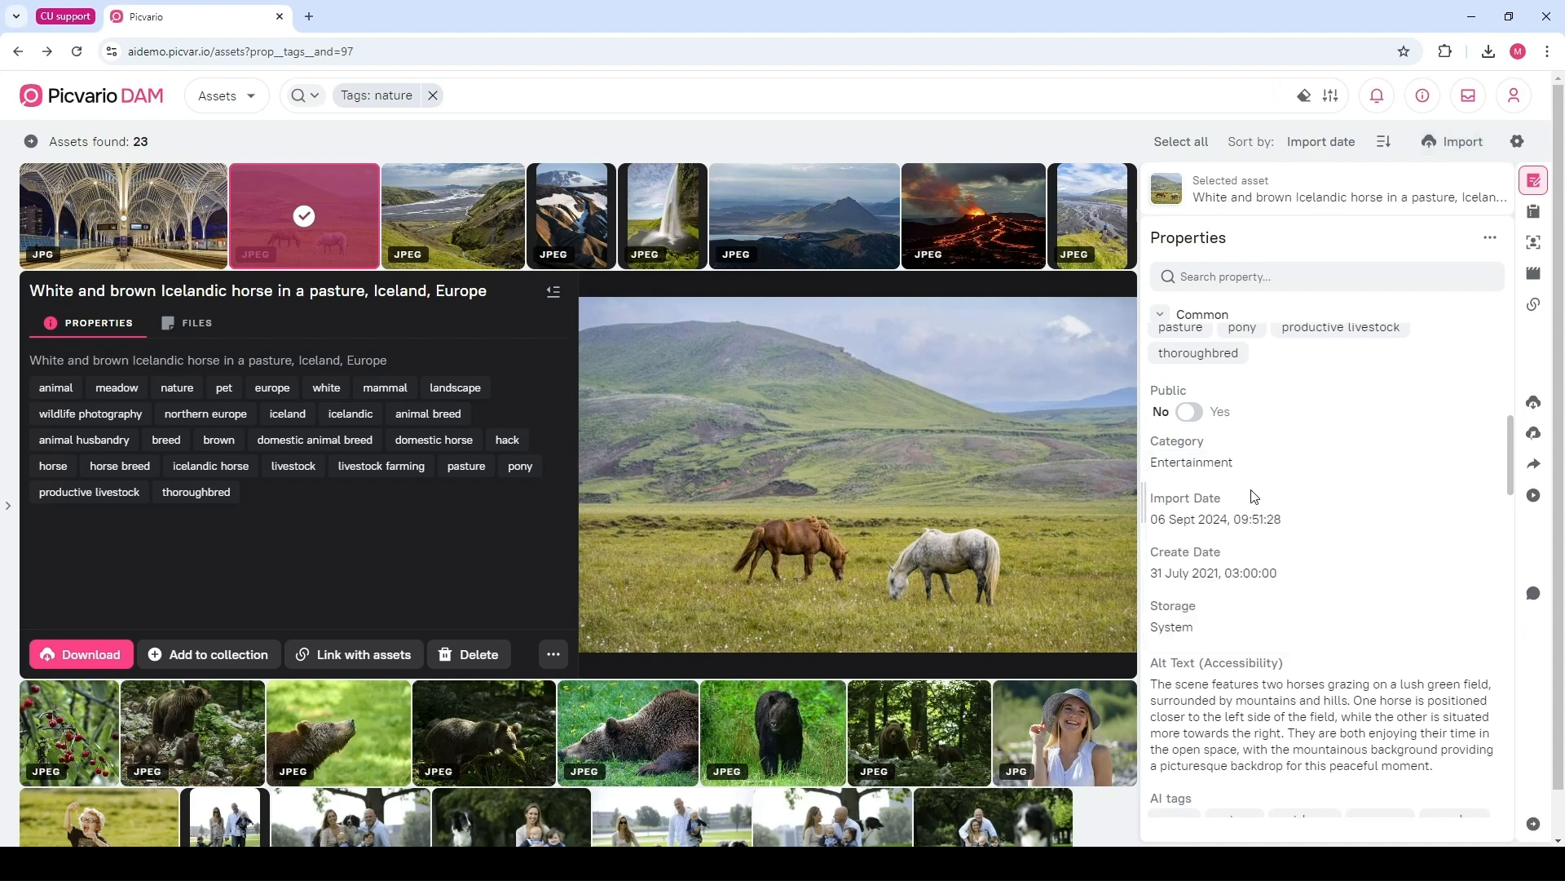
# Open the horse image's import date and create date pickers and close each one again
pyautogui.click(1215, 524)
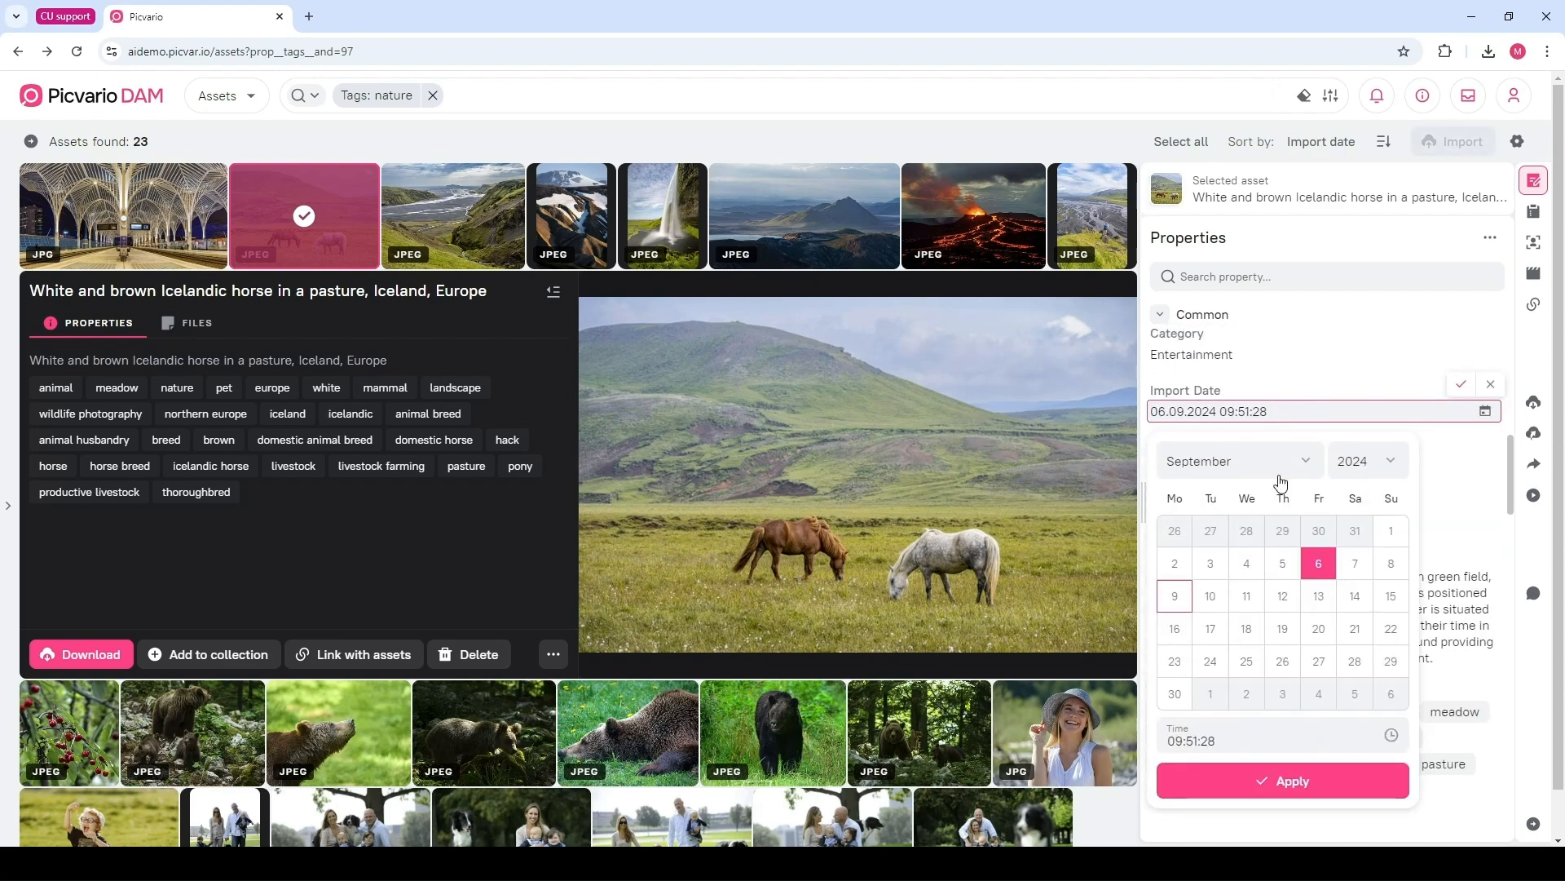
pyautogui.click(1460, 388)
pyautogui.click(1317, 465)
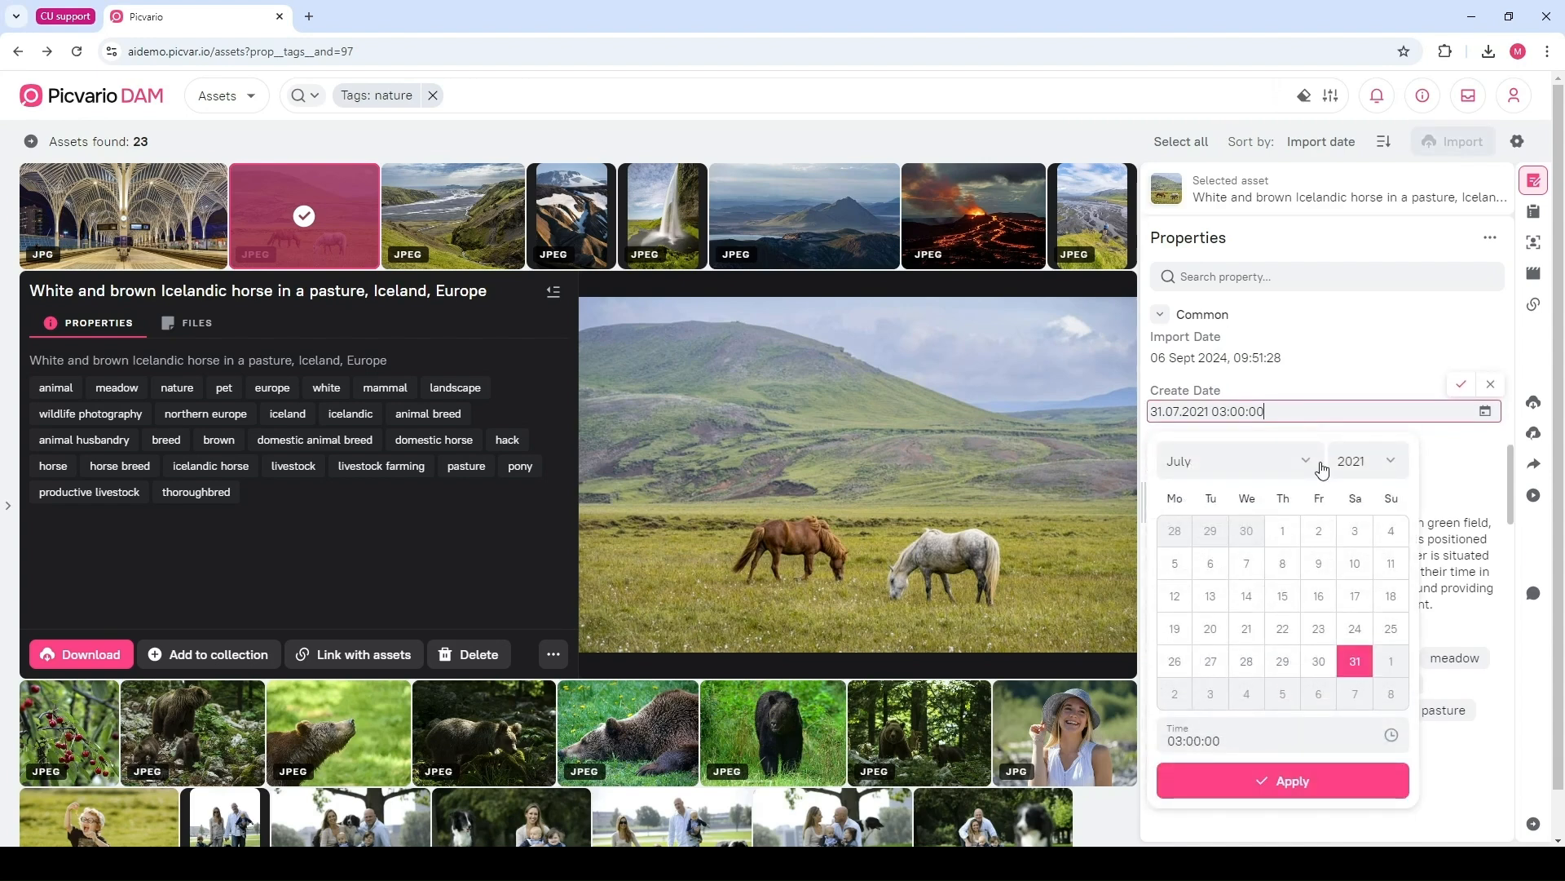
pyautogui.click(1461, 386)
# Scroll through the horse image's AI tags, UUID, rights, geodata and Exif sections
pyautogui.scroll(-4, 1435, 432)
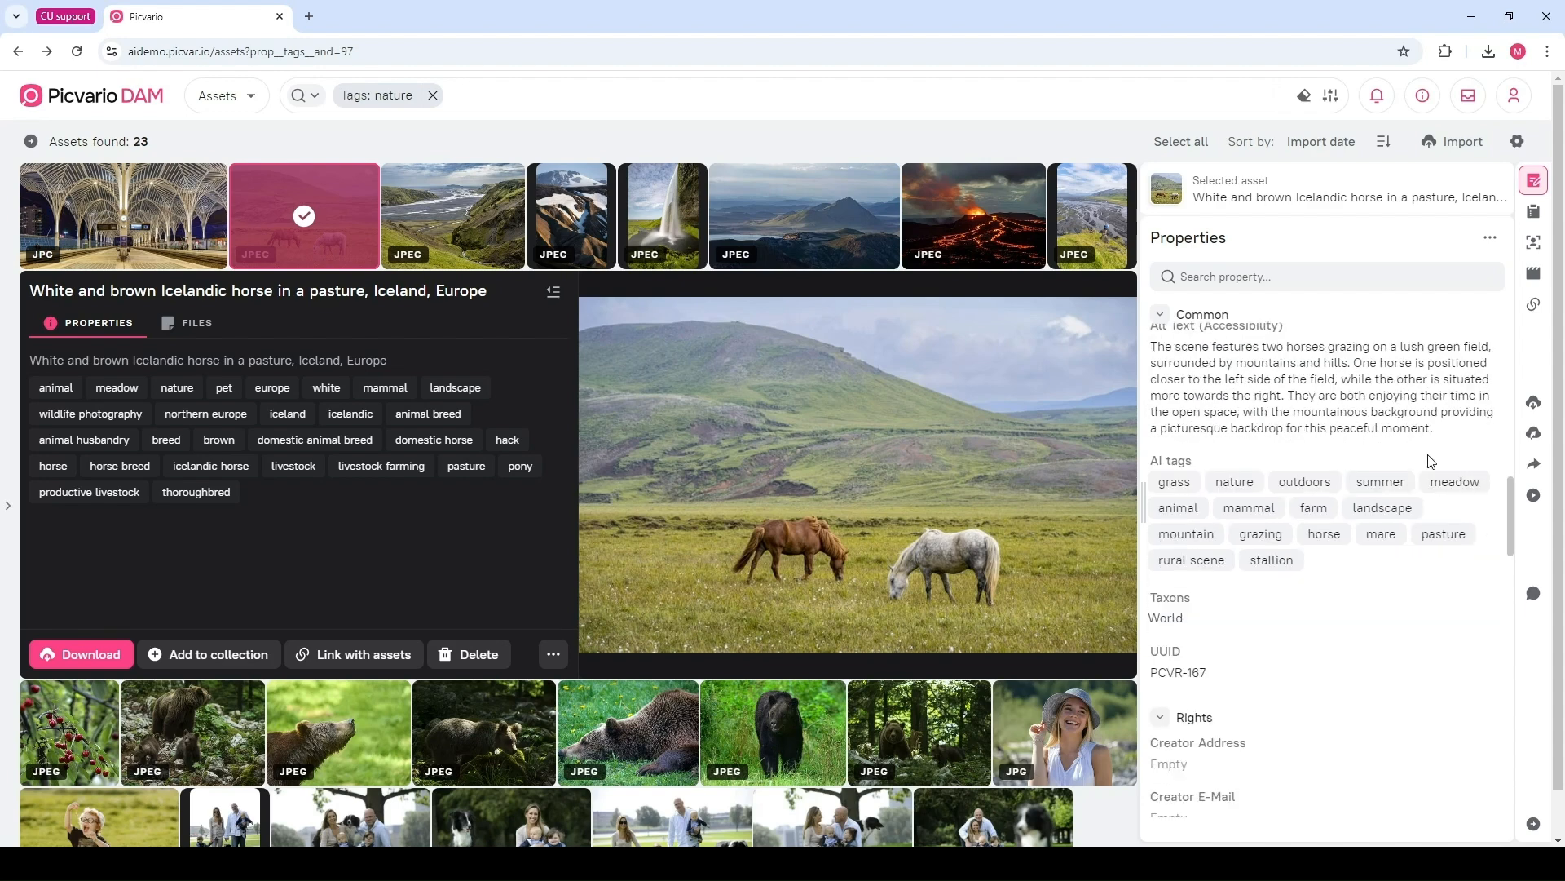
pyautogui.moveTo(1223, 526); pyautogui.dragTo(1151, 526)
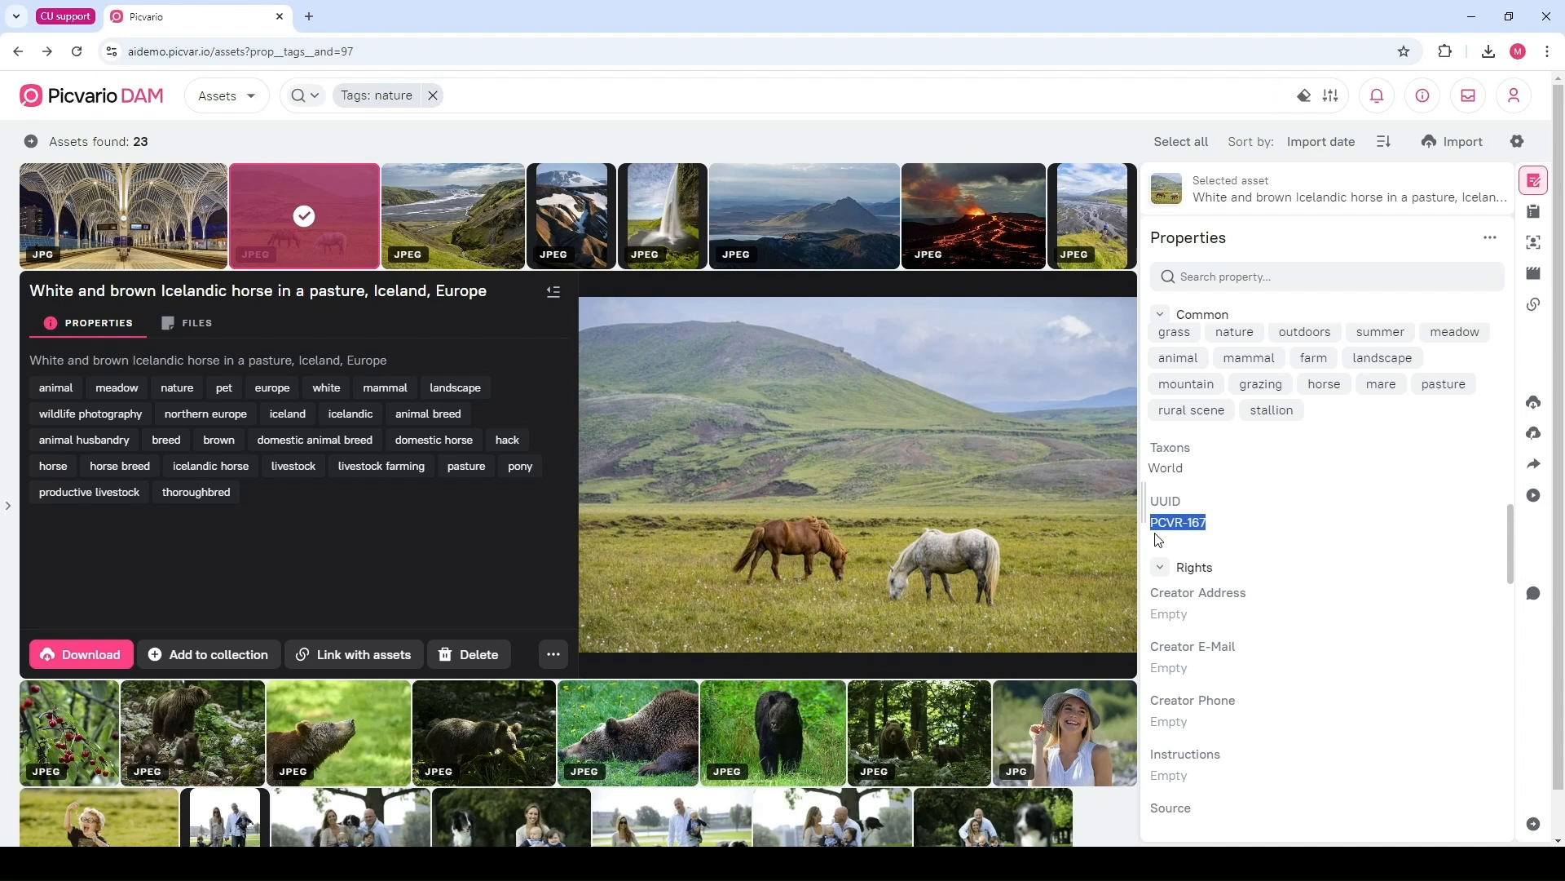
pyautogui.click(1158, 539)
pyautogui.scroll(-2, 1174, 571)
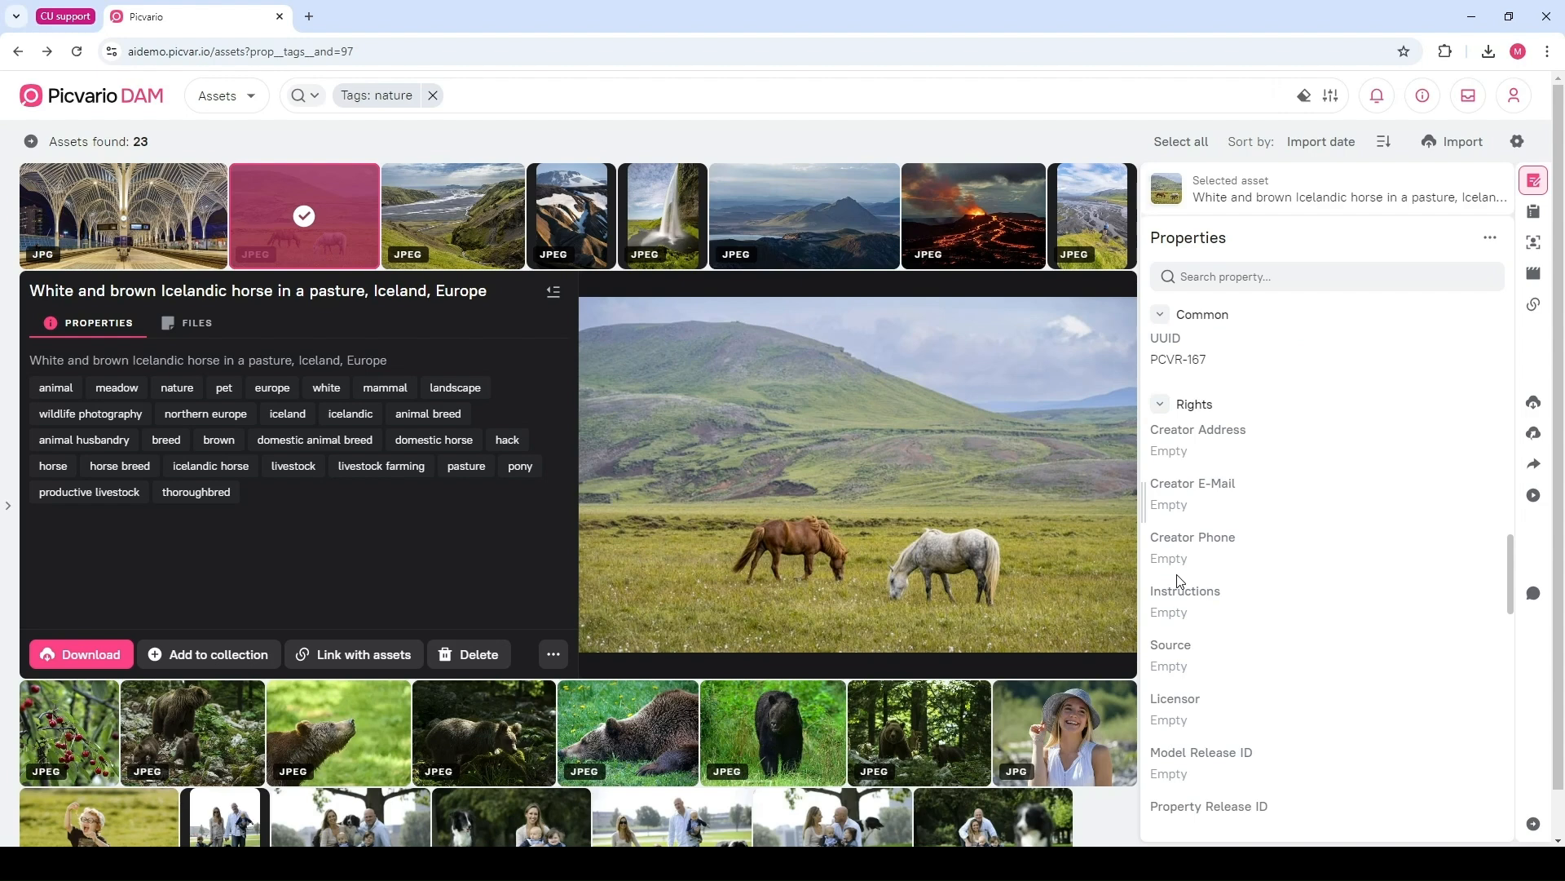
pyautogui.scroll(-1, 1180, 581)
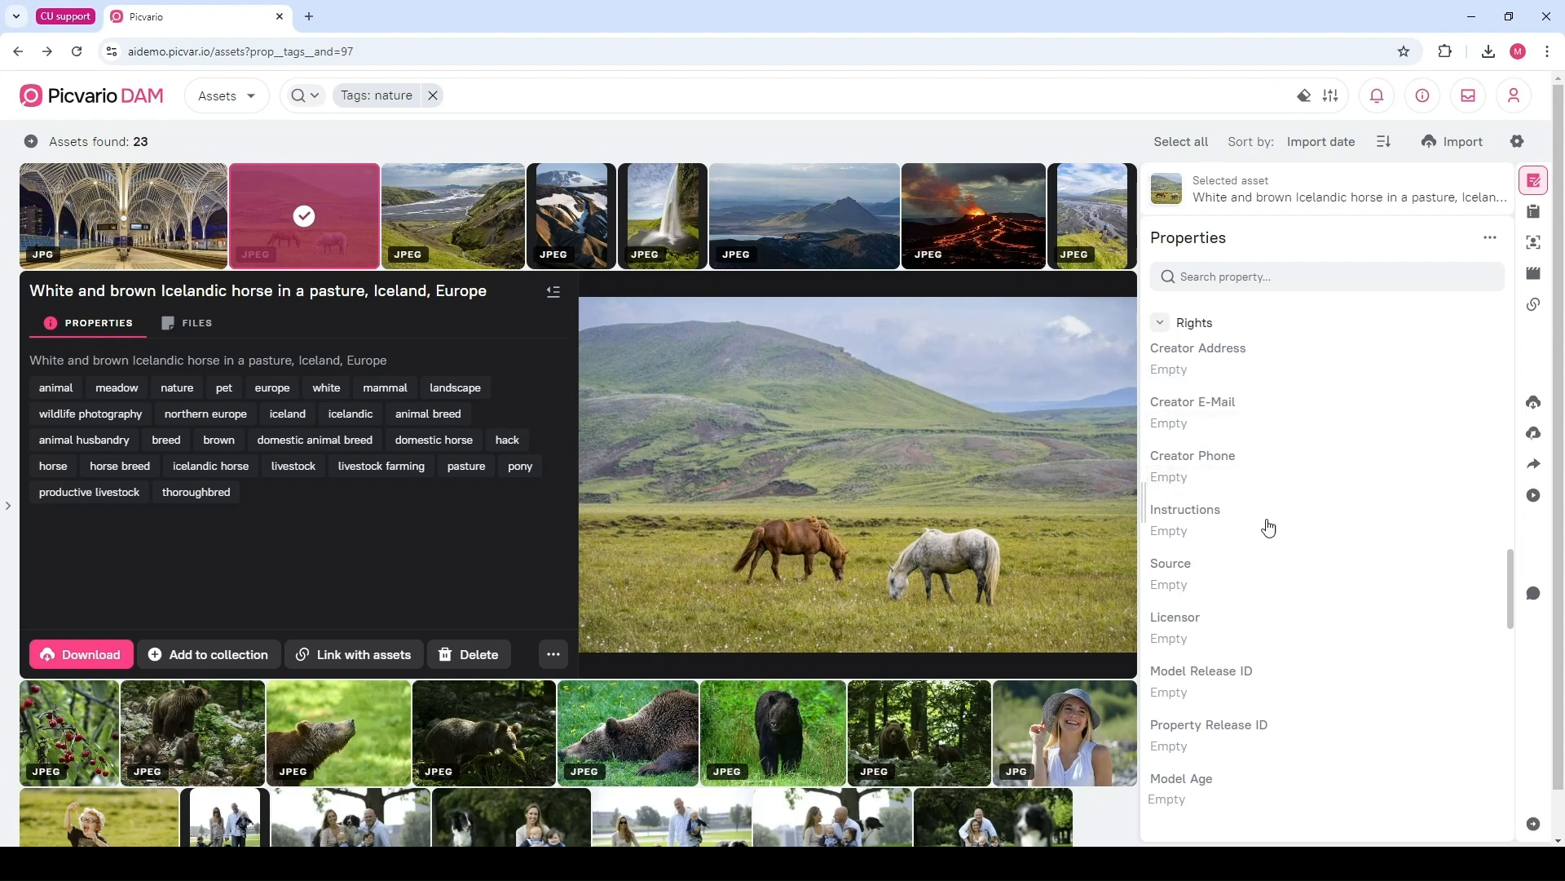
pyautogui.scroll(-2, 1252, 611)
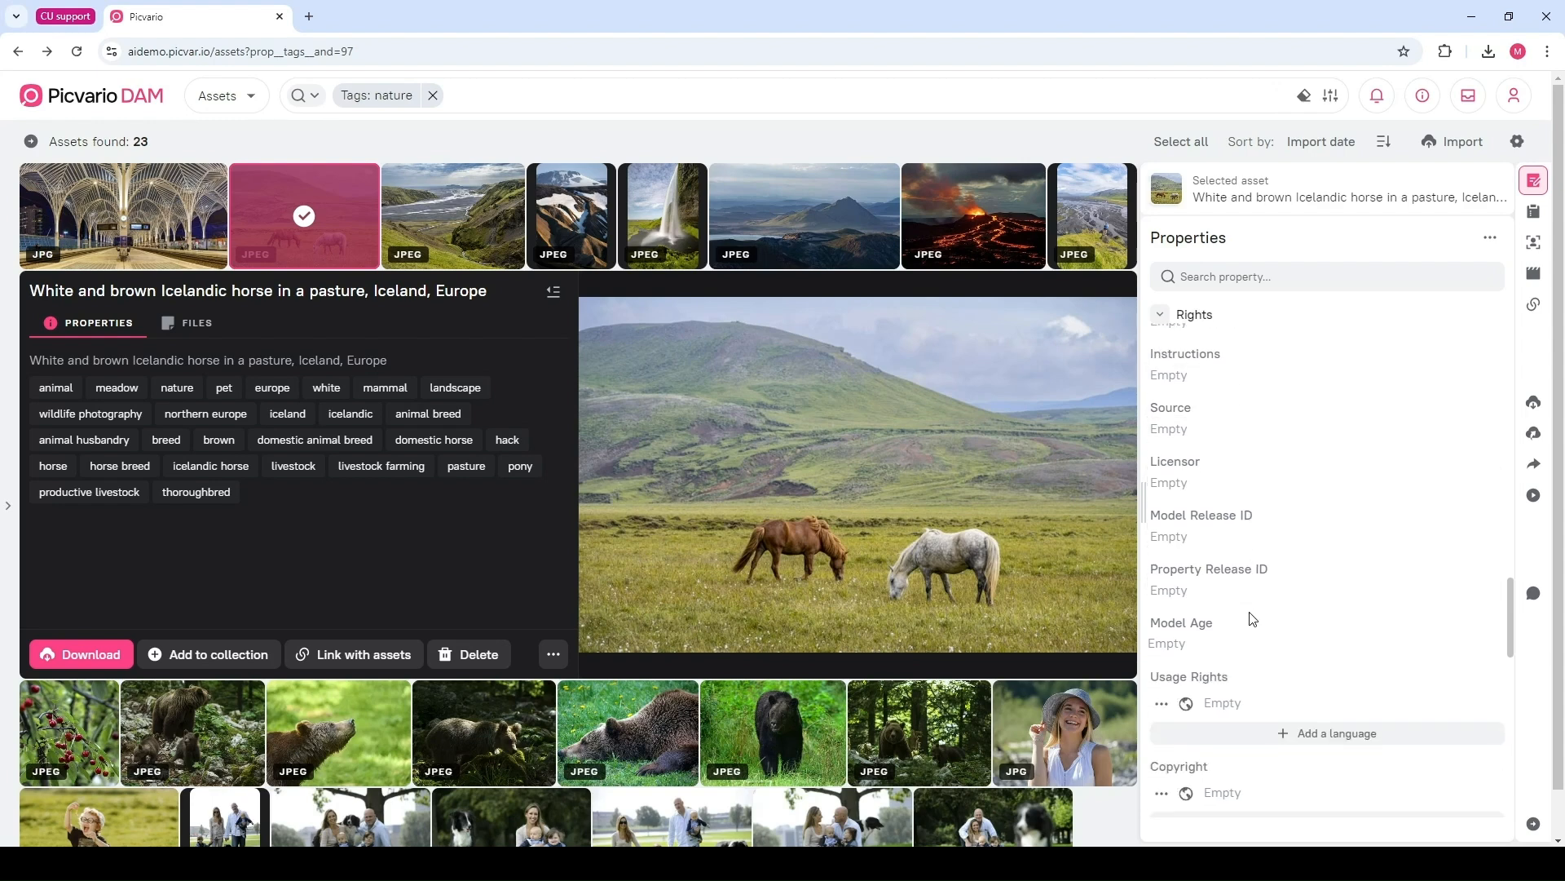
pyautogui.scroll(-2, 1270, 580)
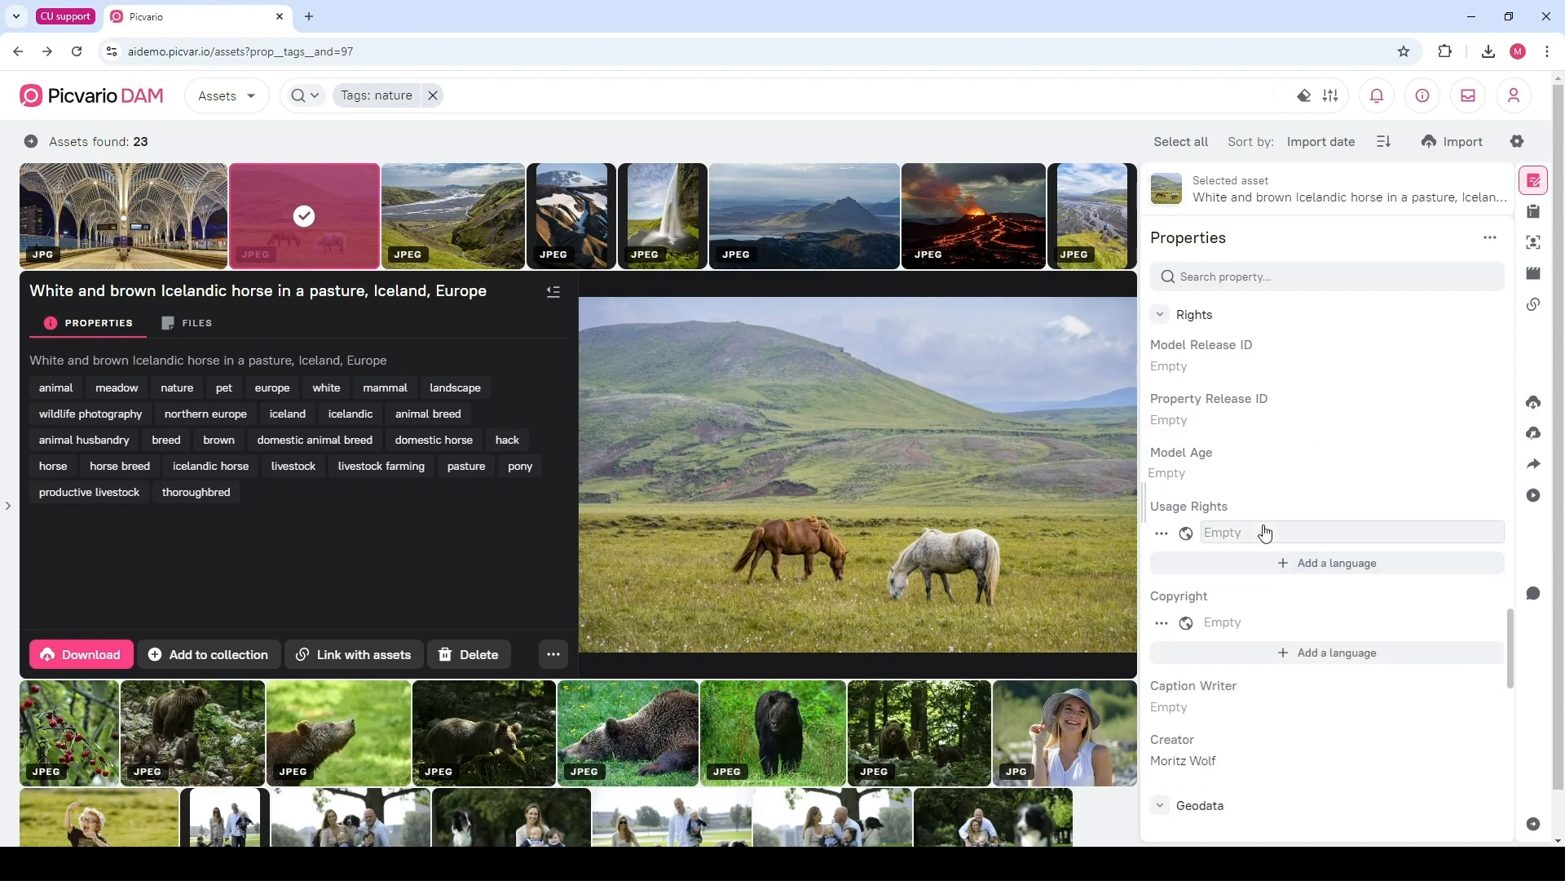
pyautogui.scroll(-6, 1265, 531)
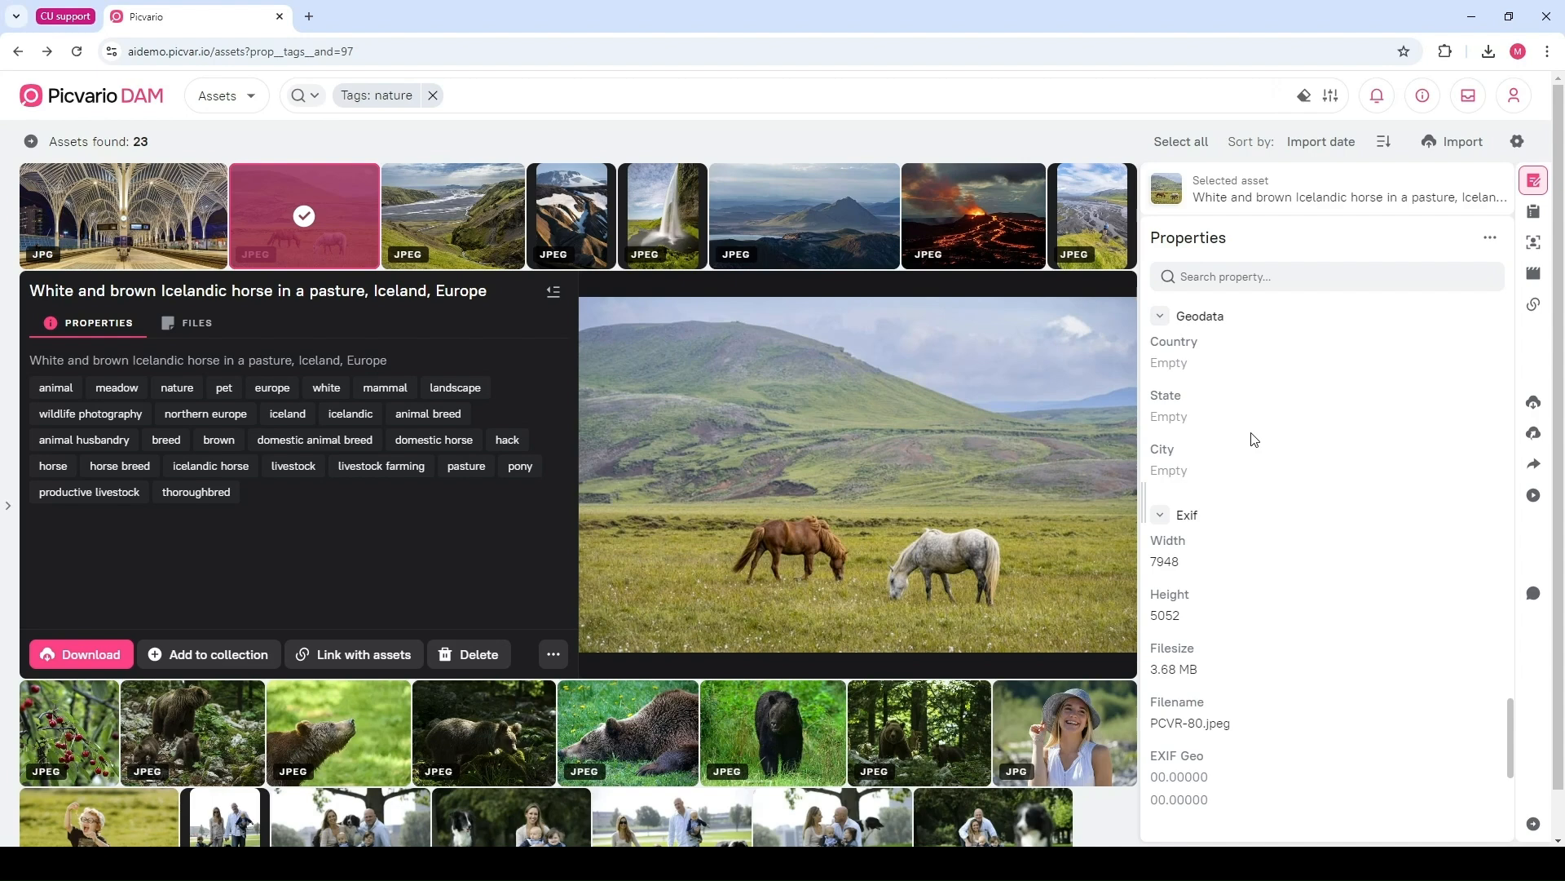
pyautogui.scroll(-2, 1254, 440)
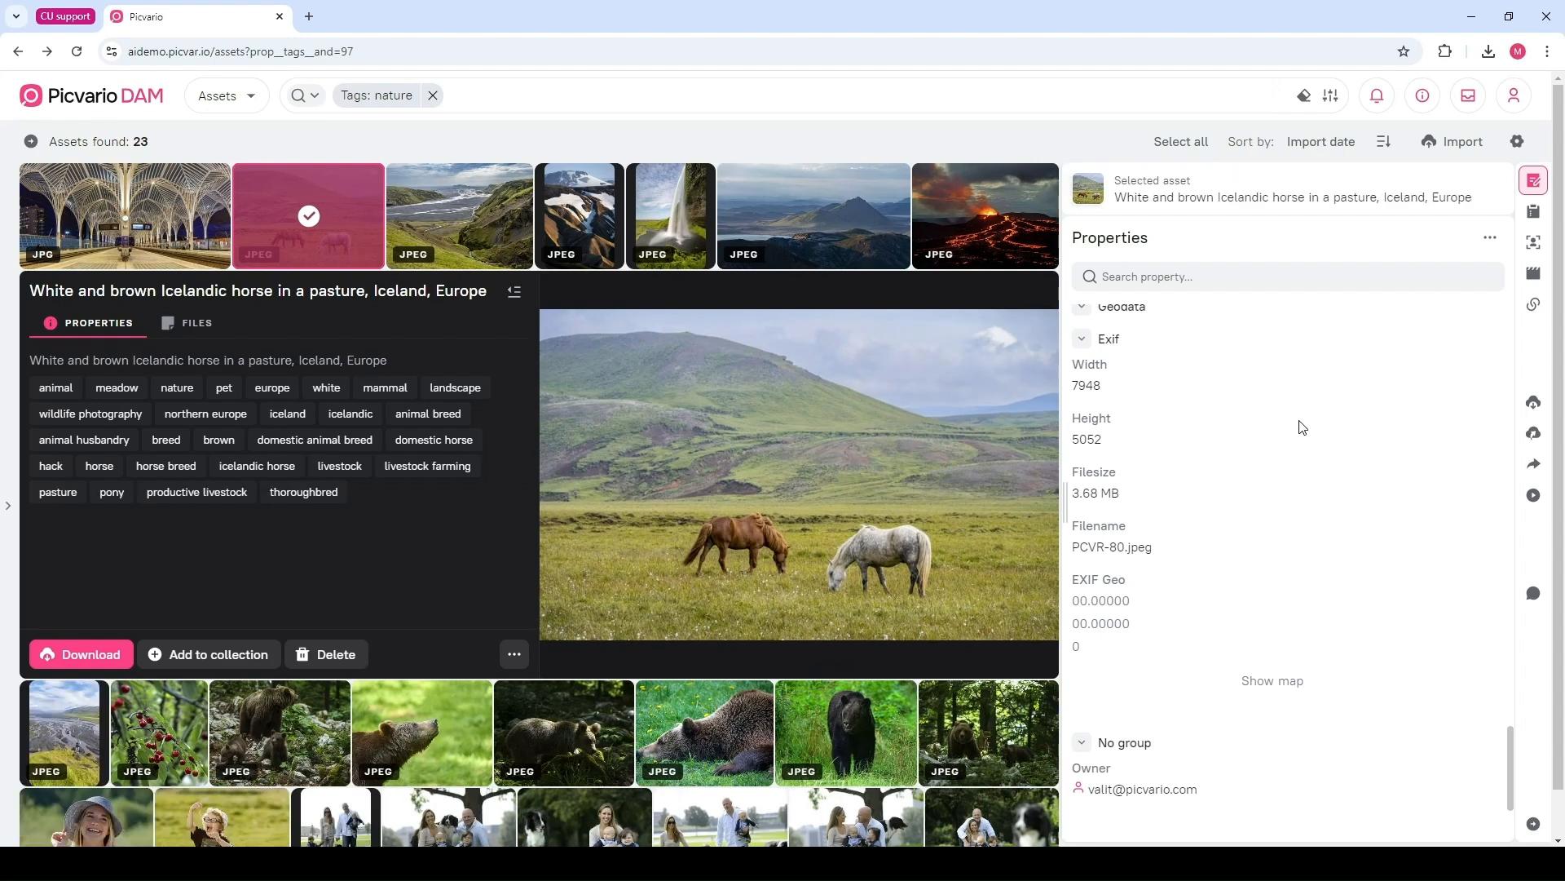
# Scroll back through the horse image's tags, category, dates and alt text
pyautogui.scroll(4, 1300, 444)
pyautogui.scroll(6, 1309, 531)
pyautogui.scroll(5, 1308, 532)
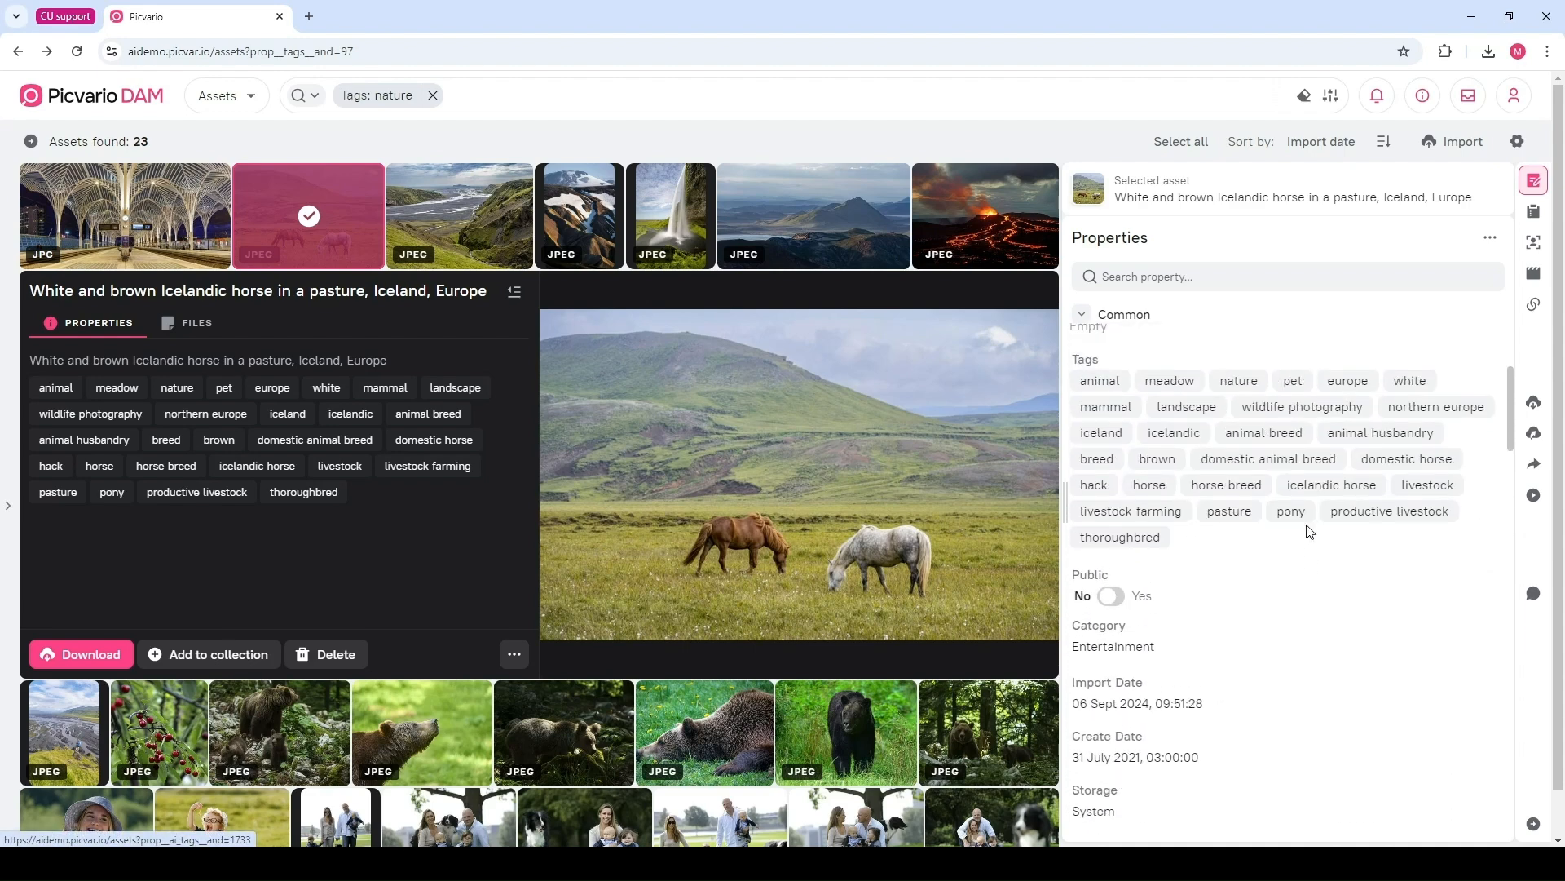
pyautogui.scroll(-5, 1225, 587)
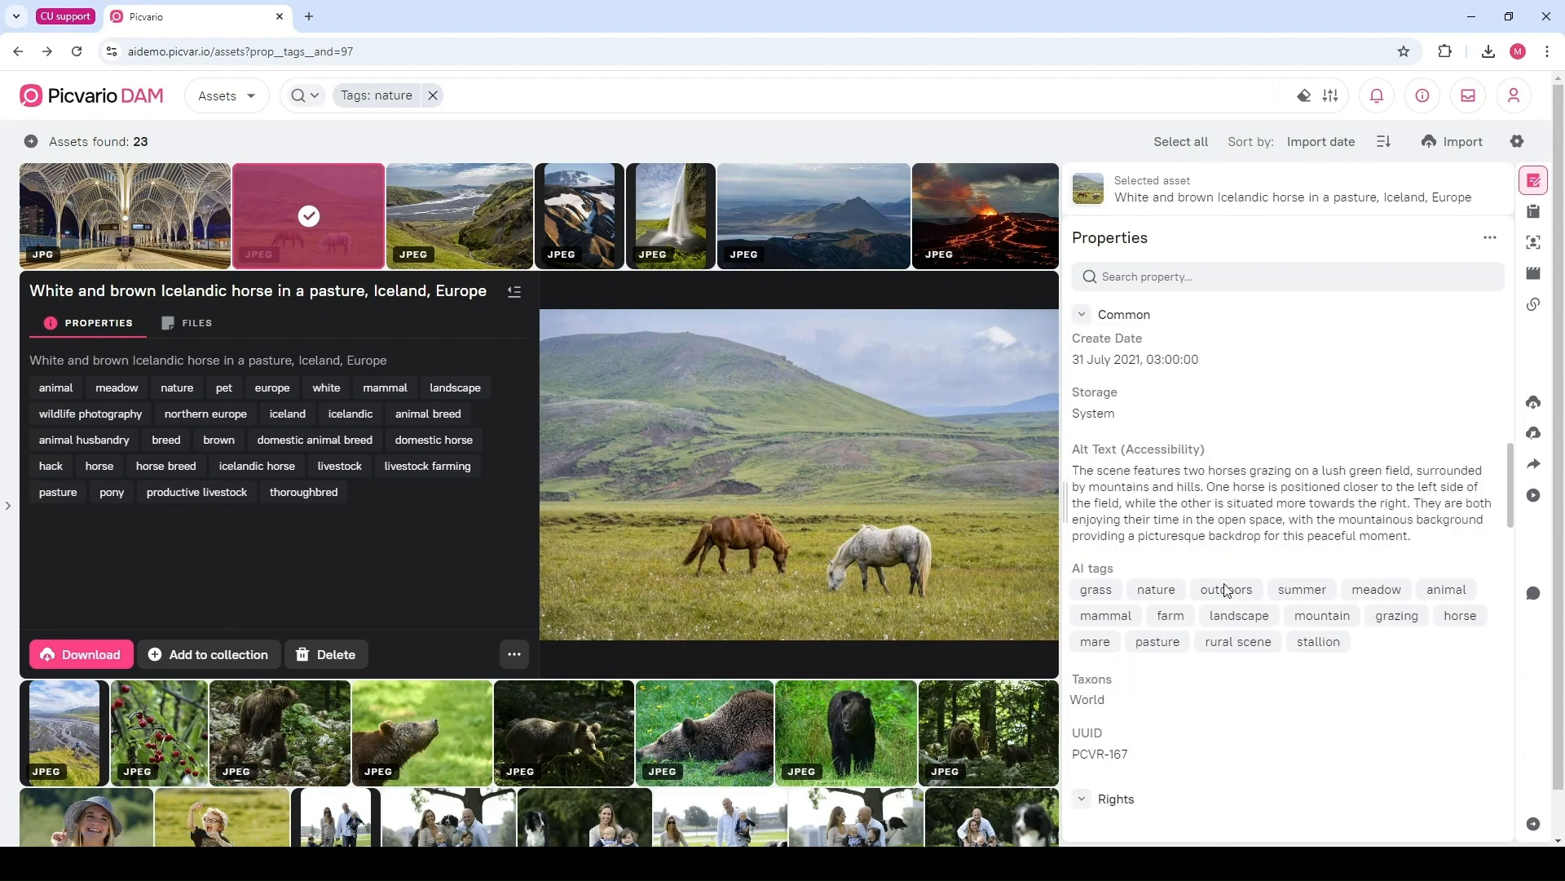
pyautogui.scroll(-1, 1225, 587)
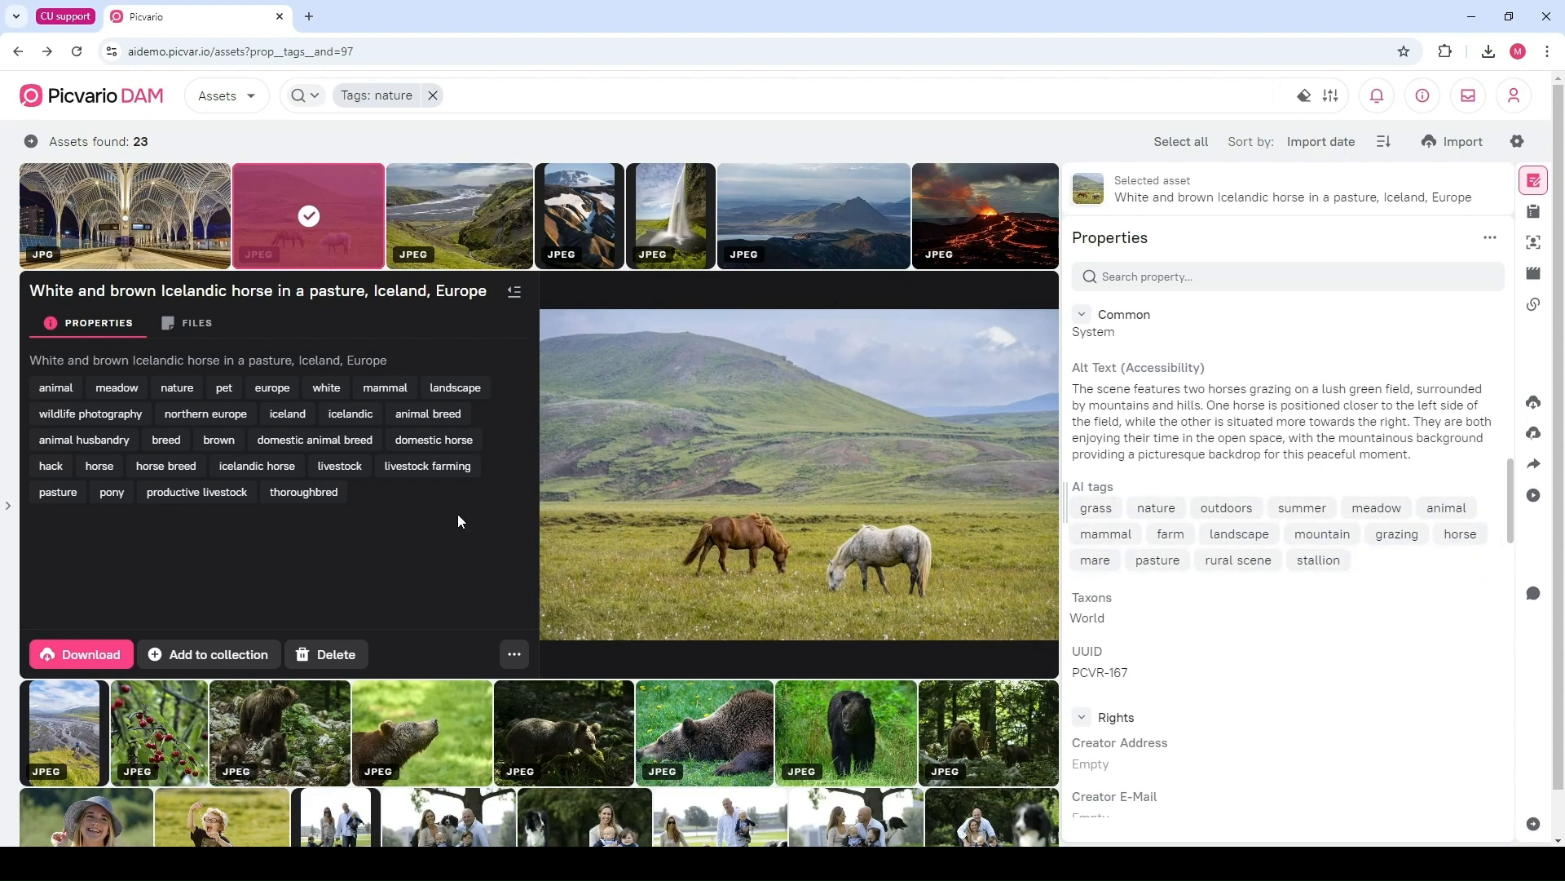
pyautogui.scroll(-1, 441, 620)
# Select the happy family image and scroll through its tags
pyautogui.click(449, 786)
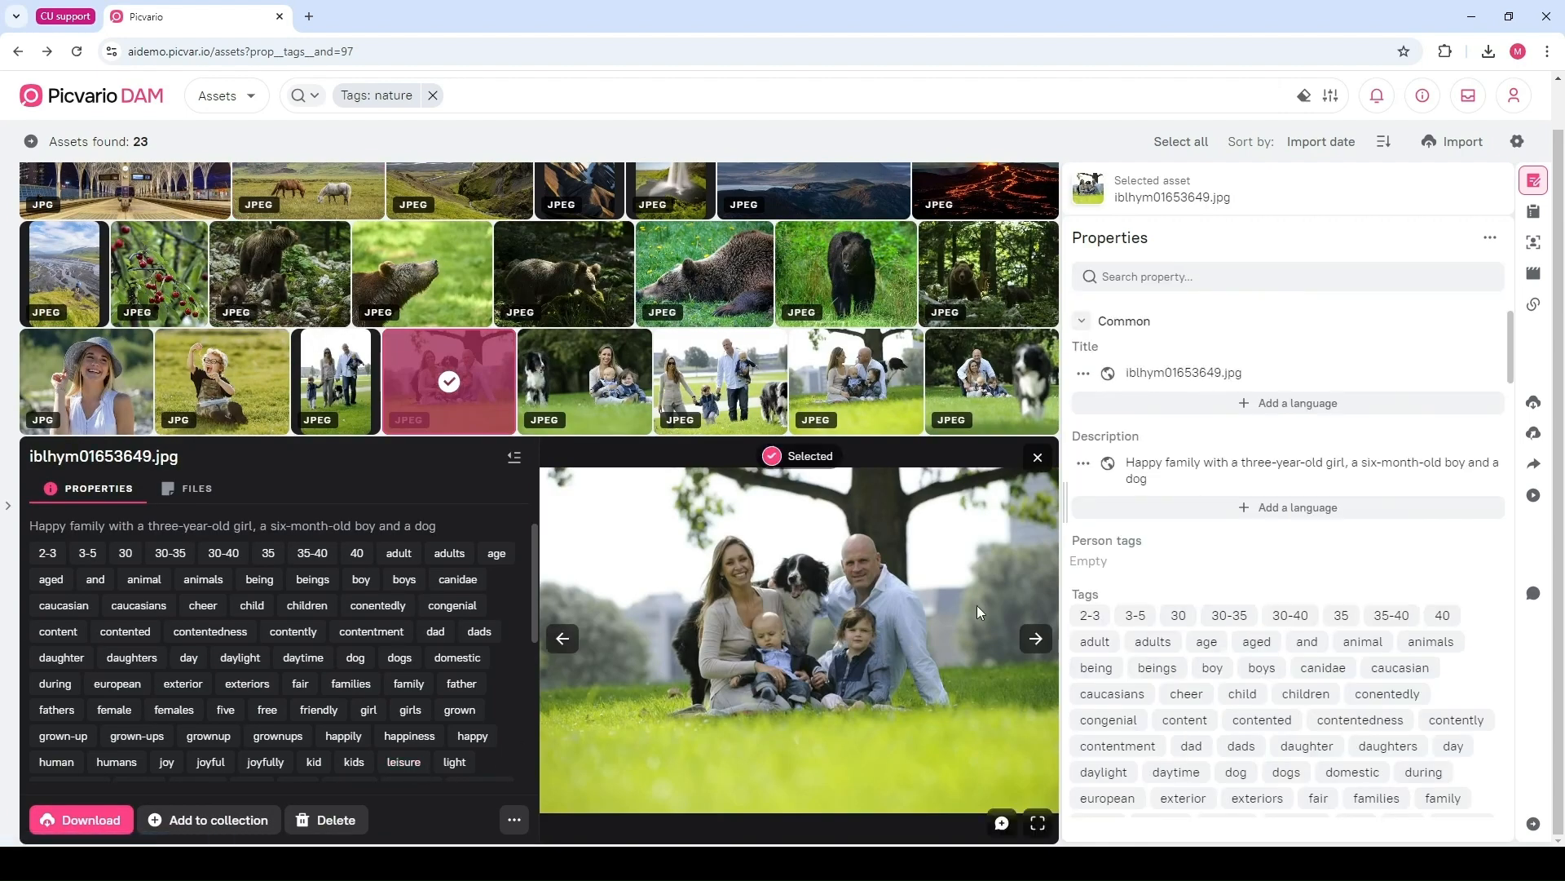
pyautogui.scroll(-3, 1203, 538)
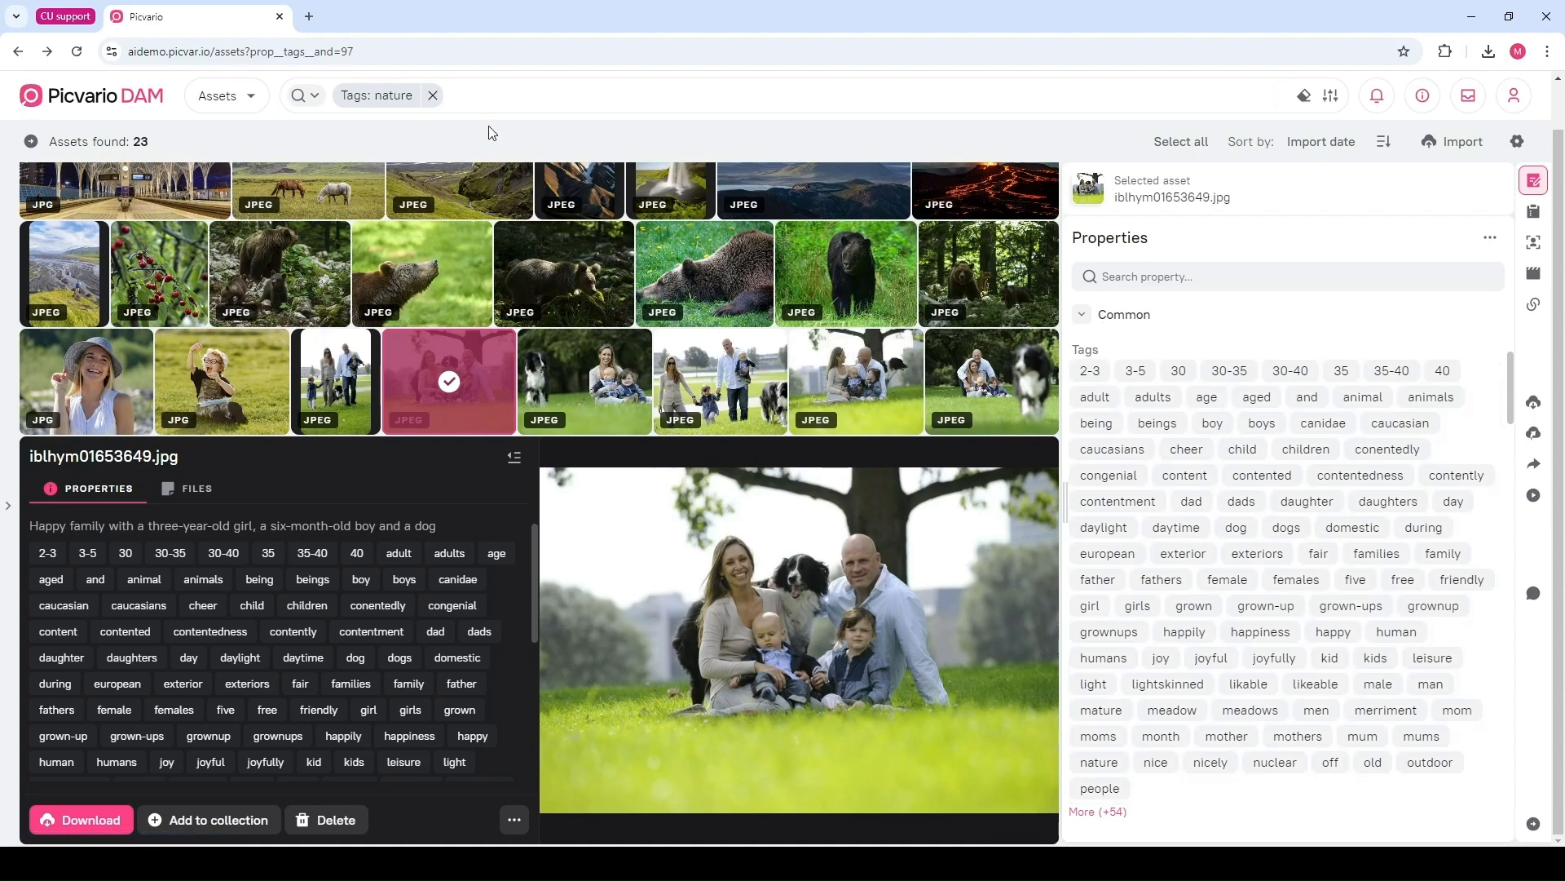
# Clear the nature tag filter and hide the properties panel
pyautogui.click(433, 95)
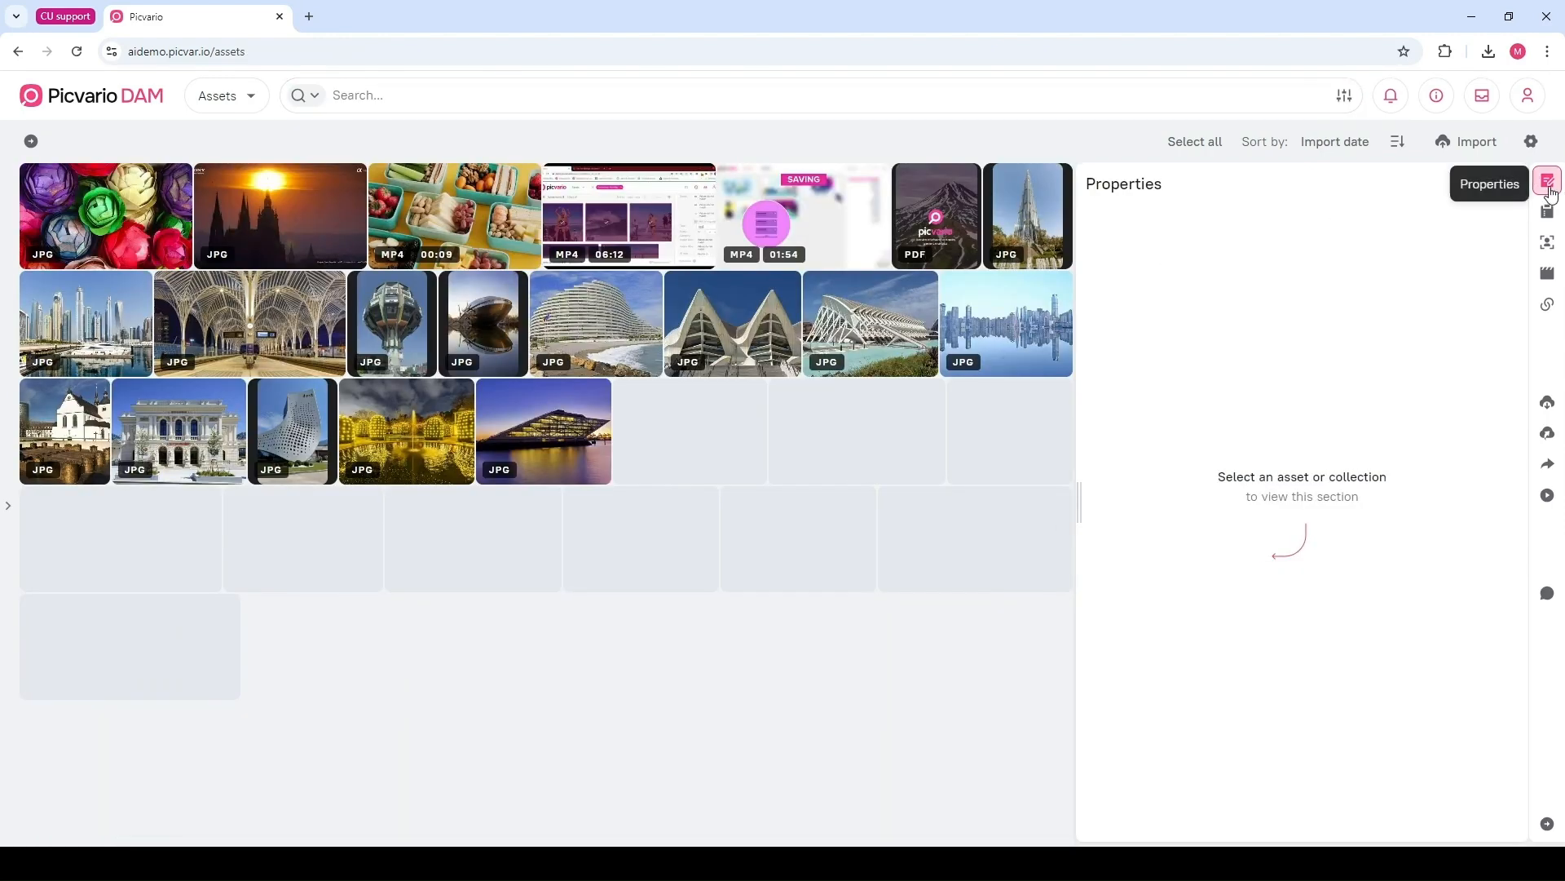
pyautogui.click(1535, 180)
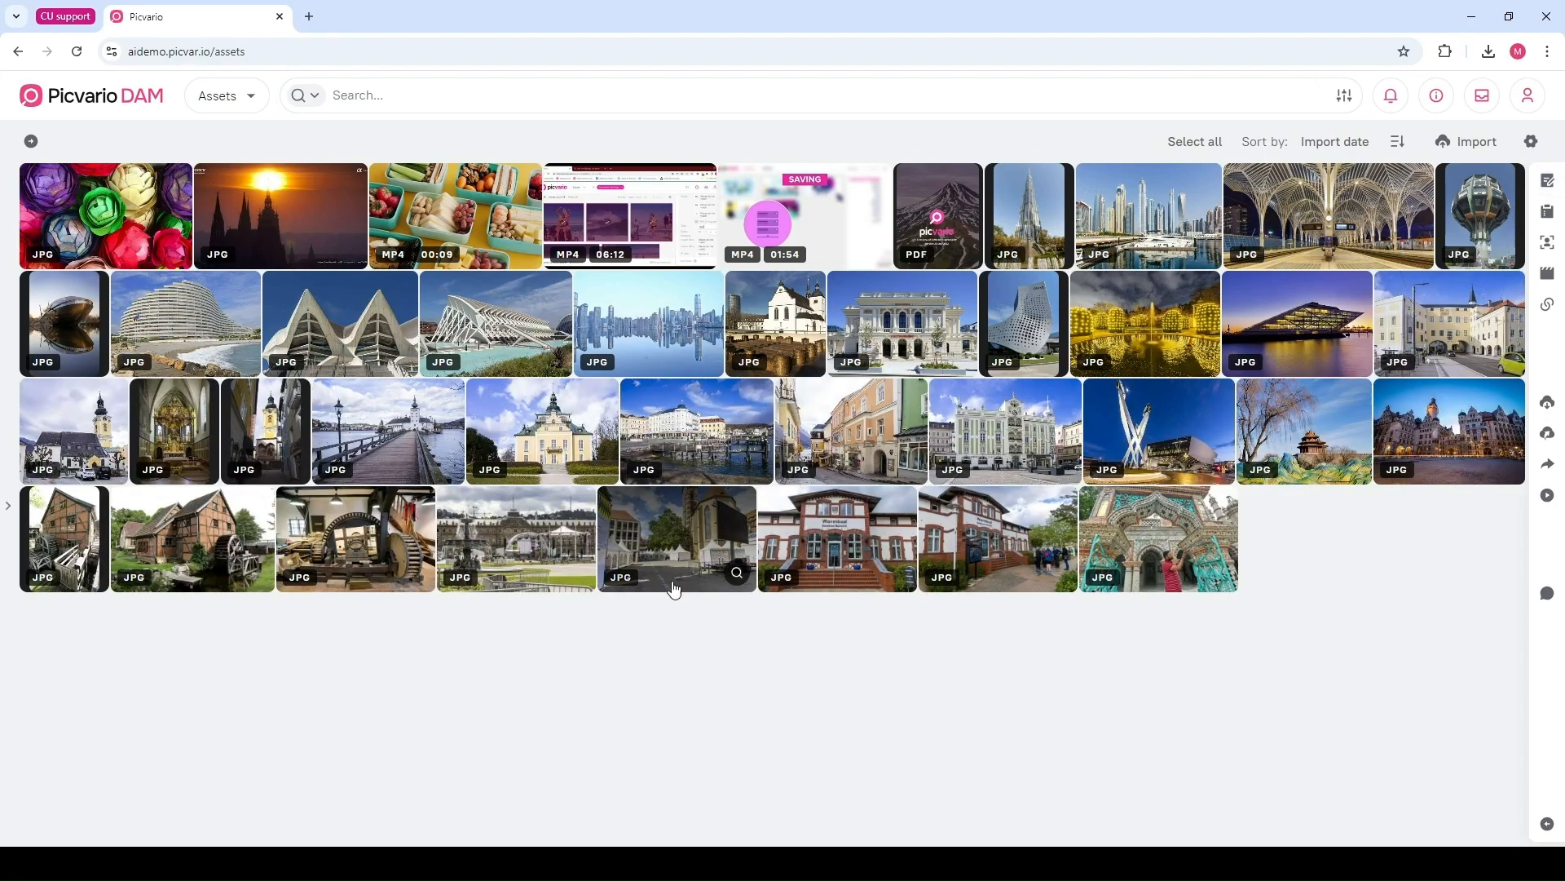
# Scroll the full asset library and open the Personal History of David Copperfield premiere image
pyautogui.scroll(-5, 551, 632)
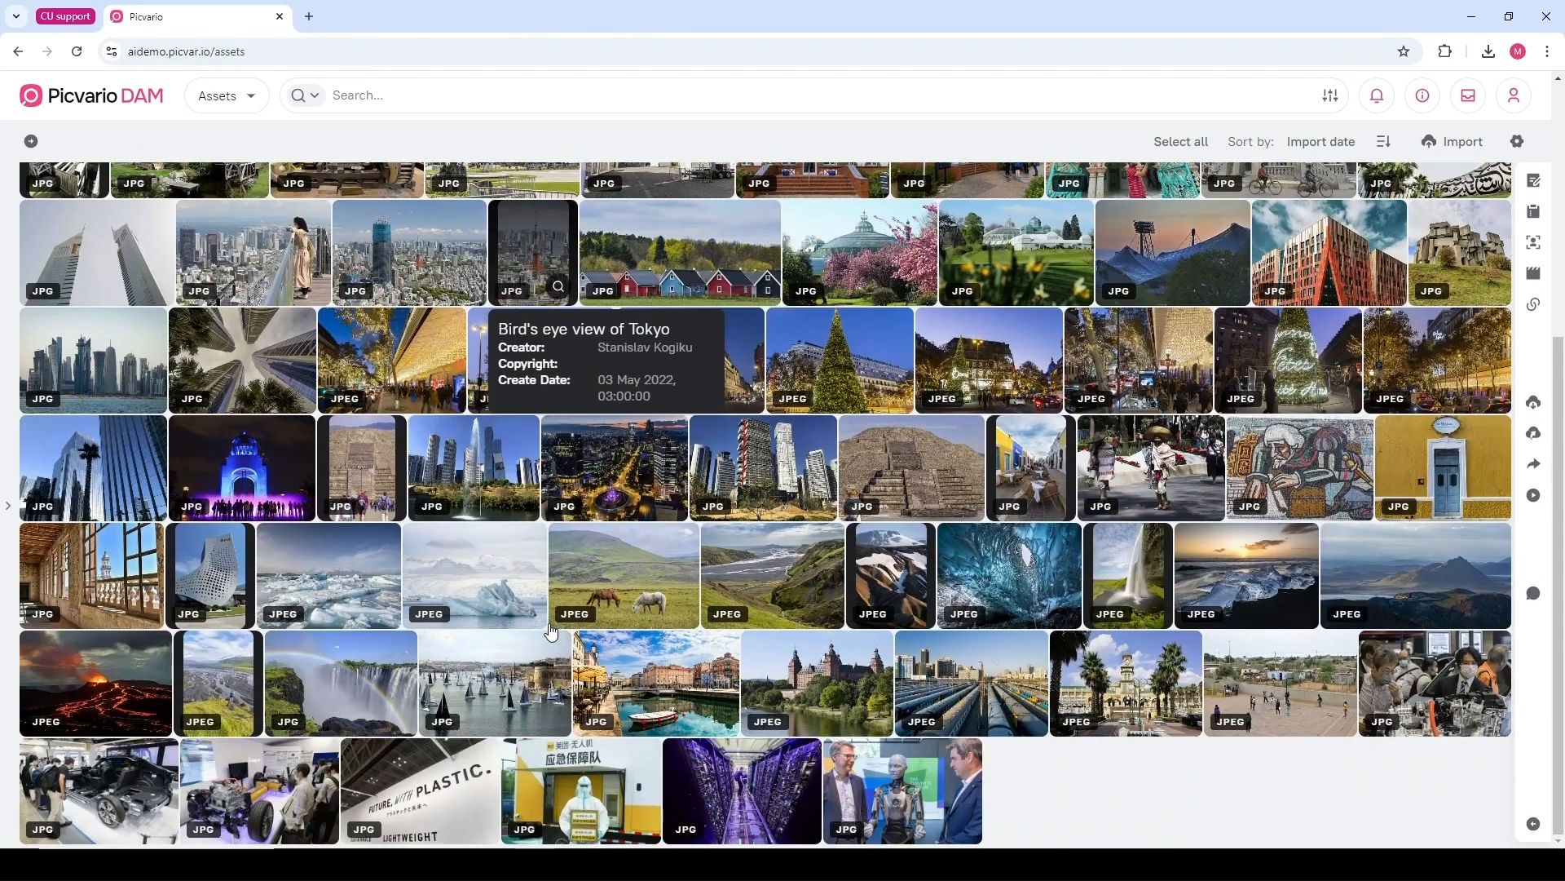
pyautogui.scroll(-2, 551, 632)
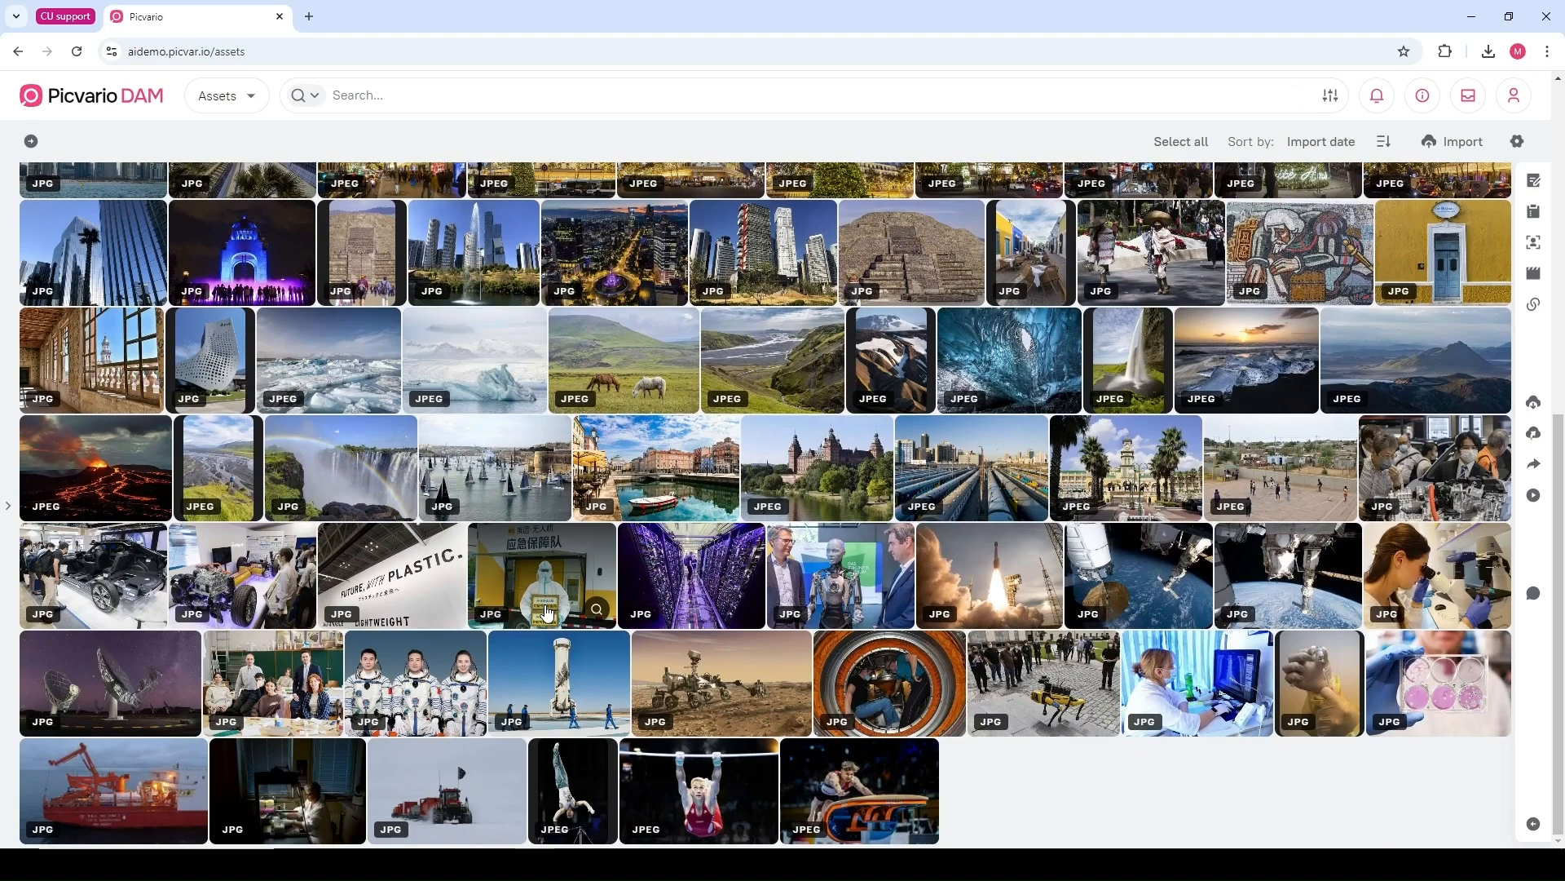
pyautogui.scroll(-2, 546, 614)
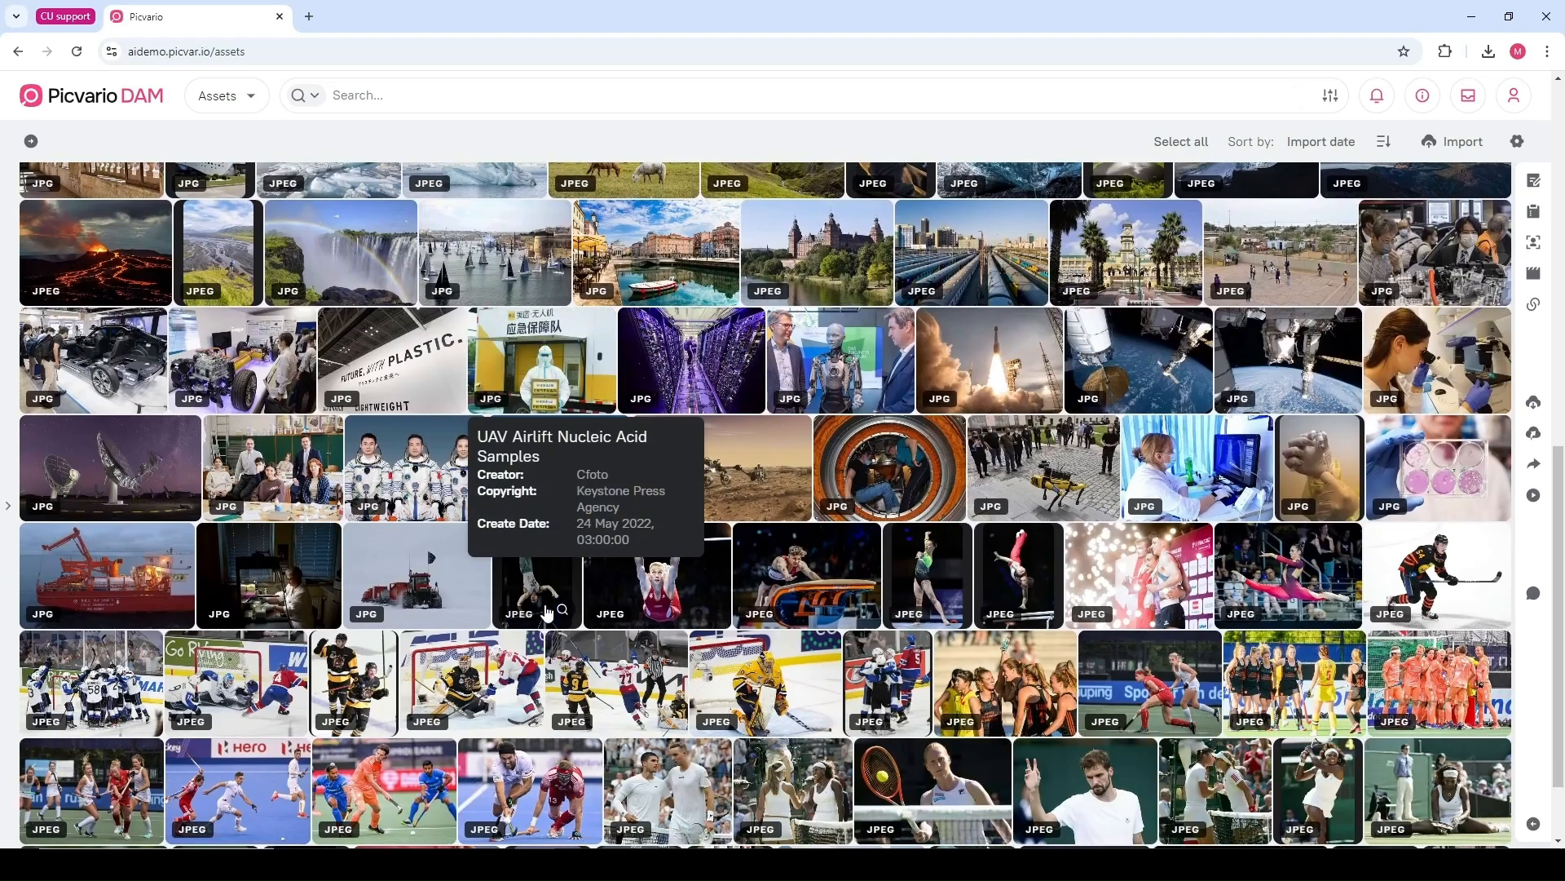
pyautogui.scroll(-1, 546, 613)
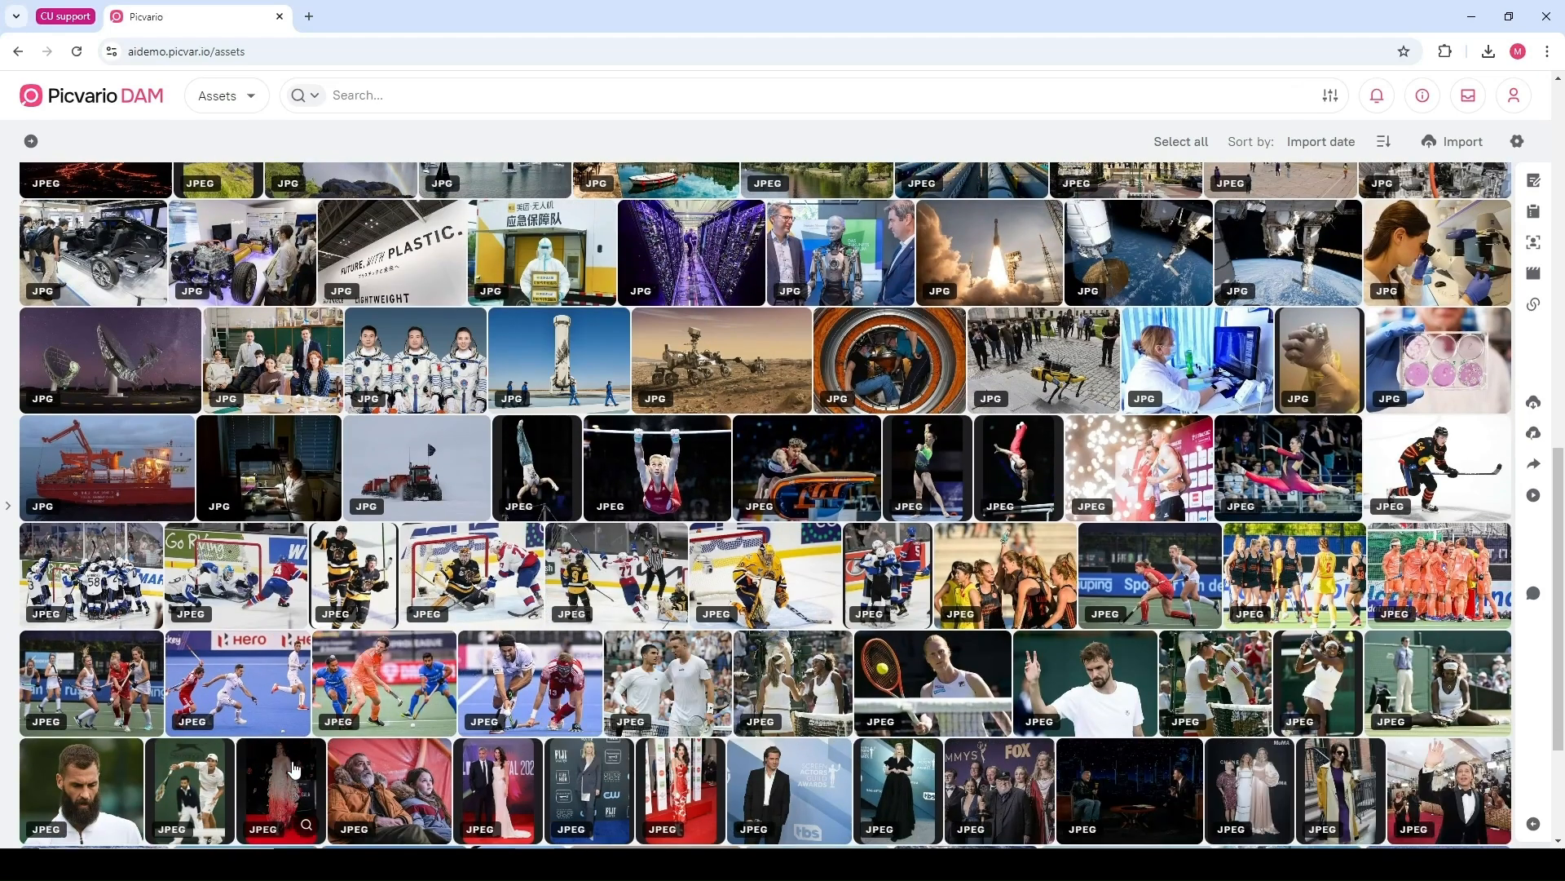
pyautogui.click(305, 811)
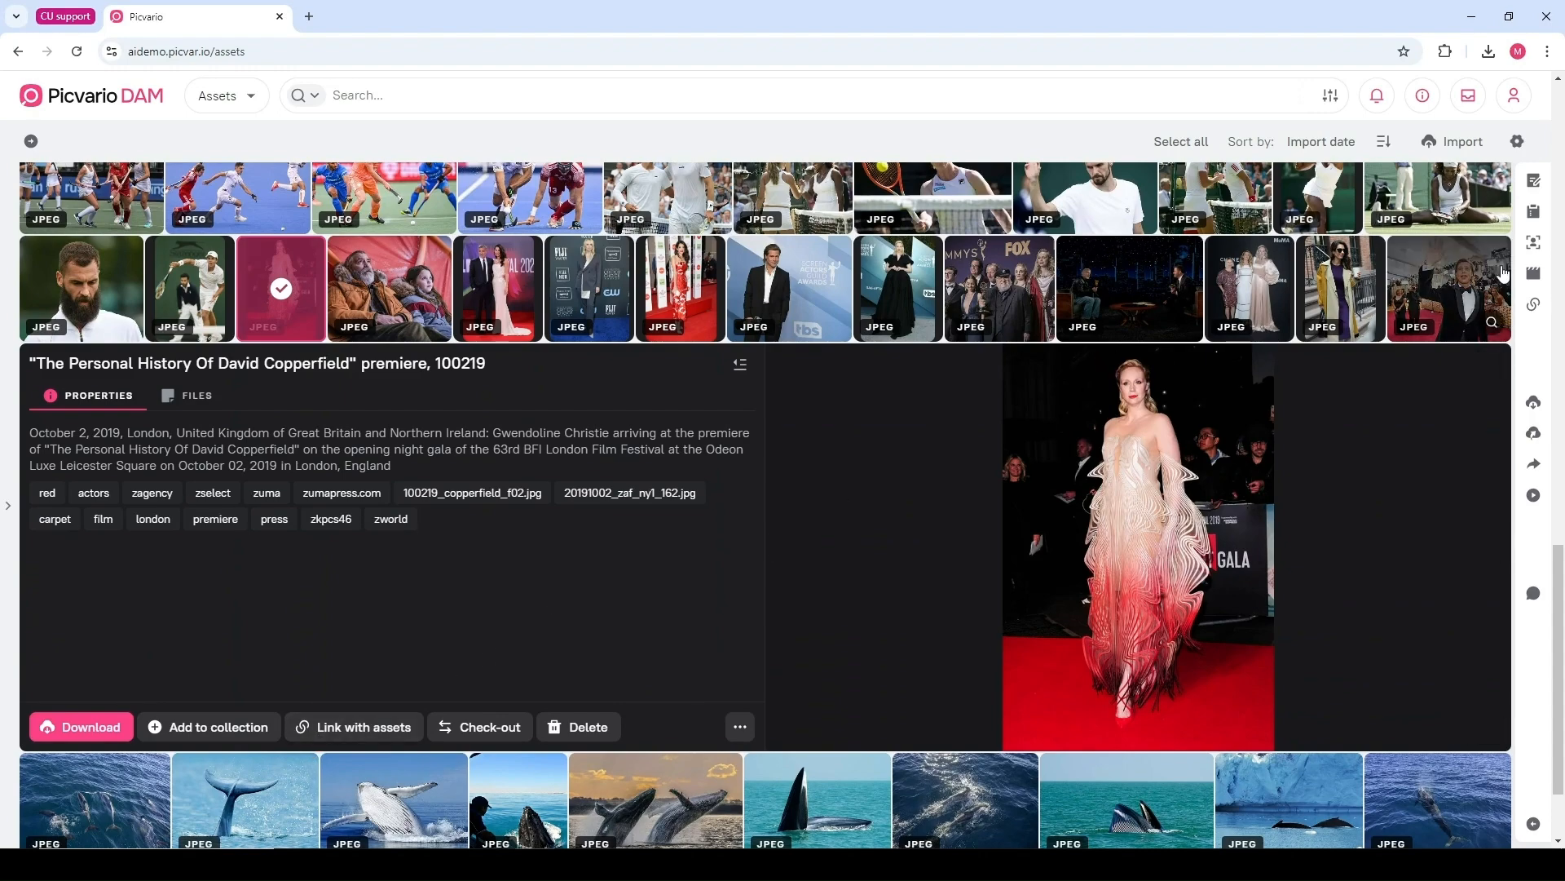
# Open the detected persons for the selected premiere image and confirm Gwendoline Christie's name through Edit Name
pyautogui.click(1536, 247)
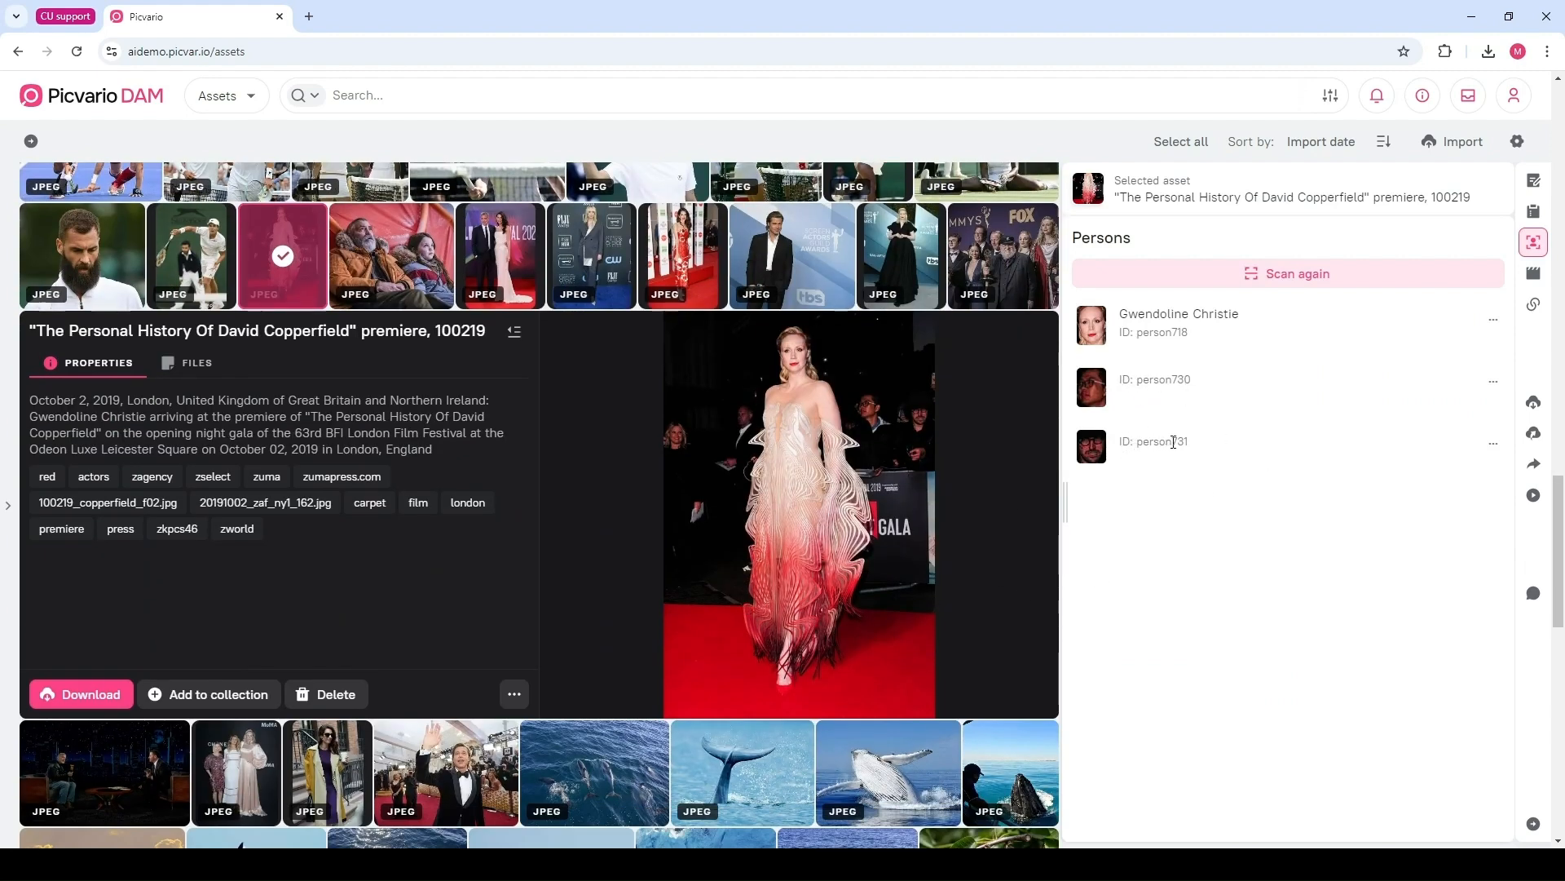
pyautogui.moveTo(1193, 447); pyautogui.dragTo(1119, 447)
pyautogui.click(1136, 469)
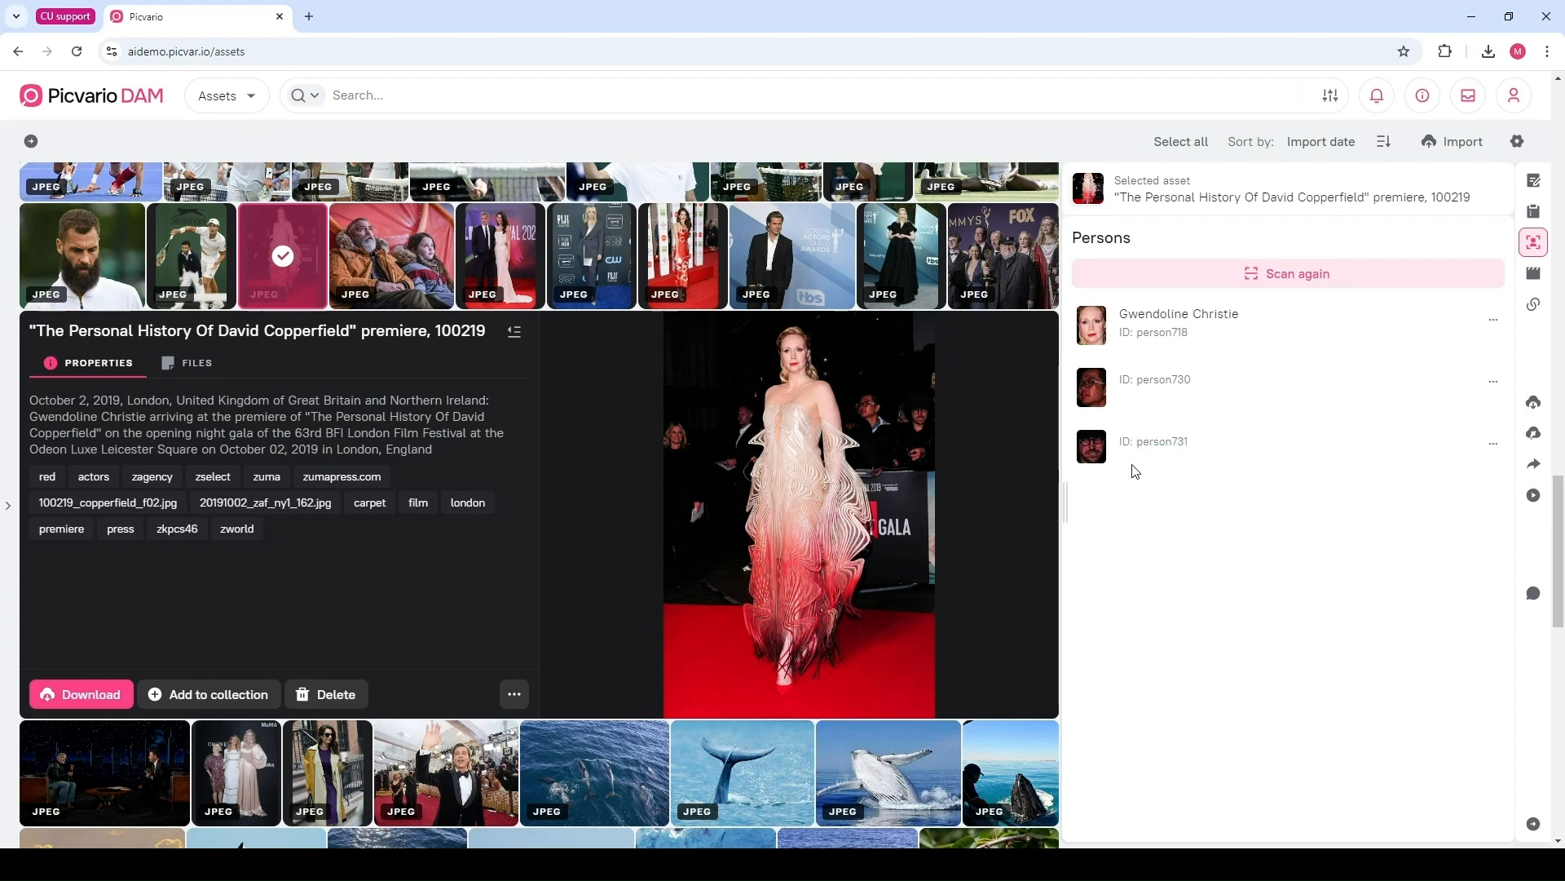
pyautogui.click(1495, 325)
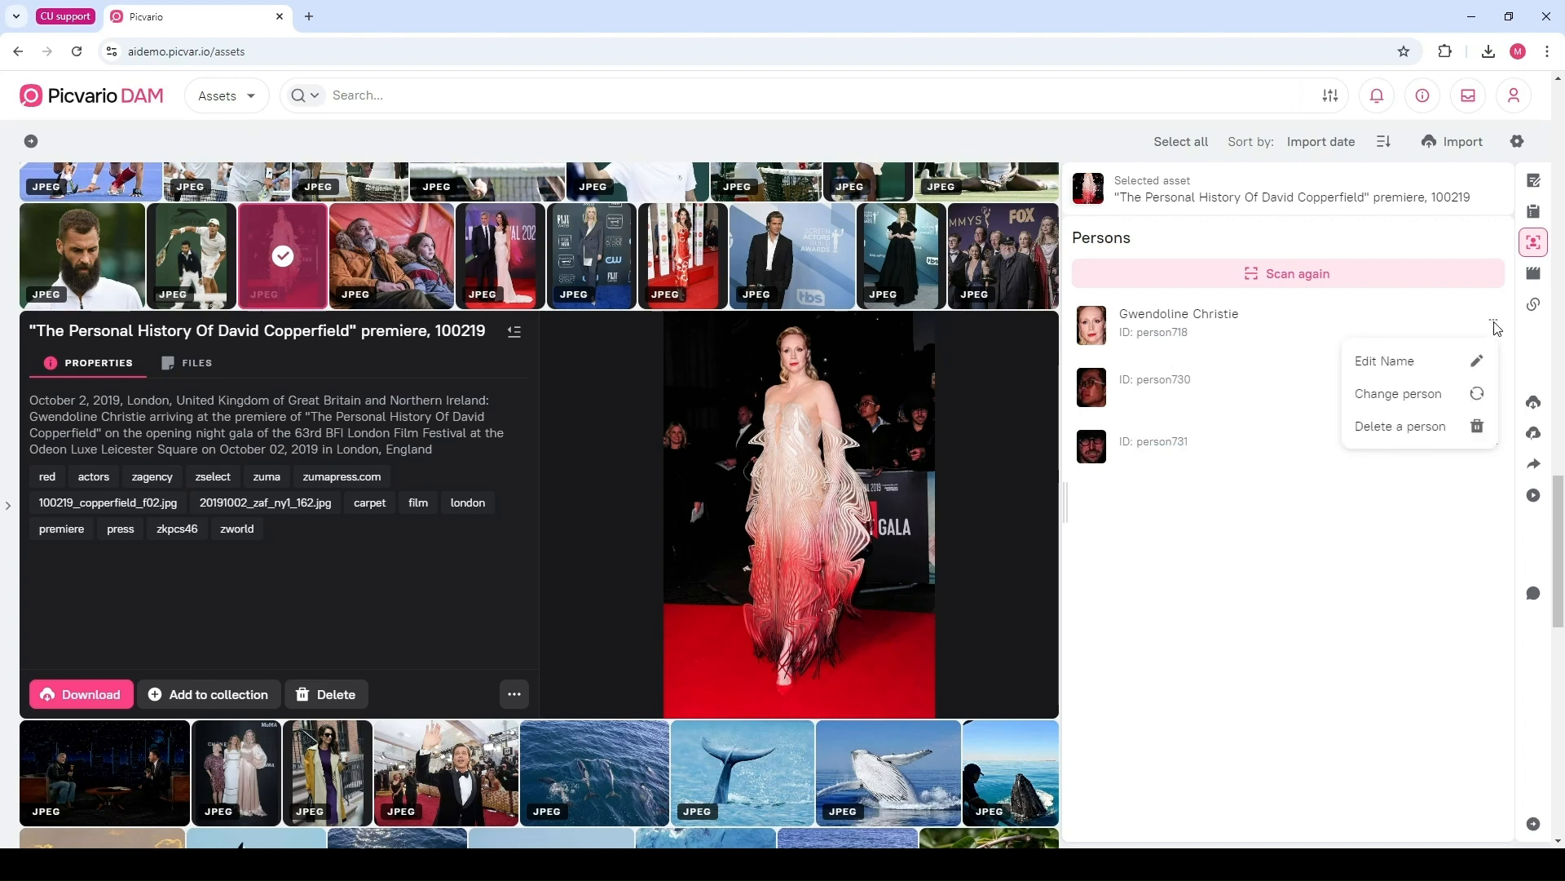
pyautogui.click(1405, 373)
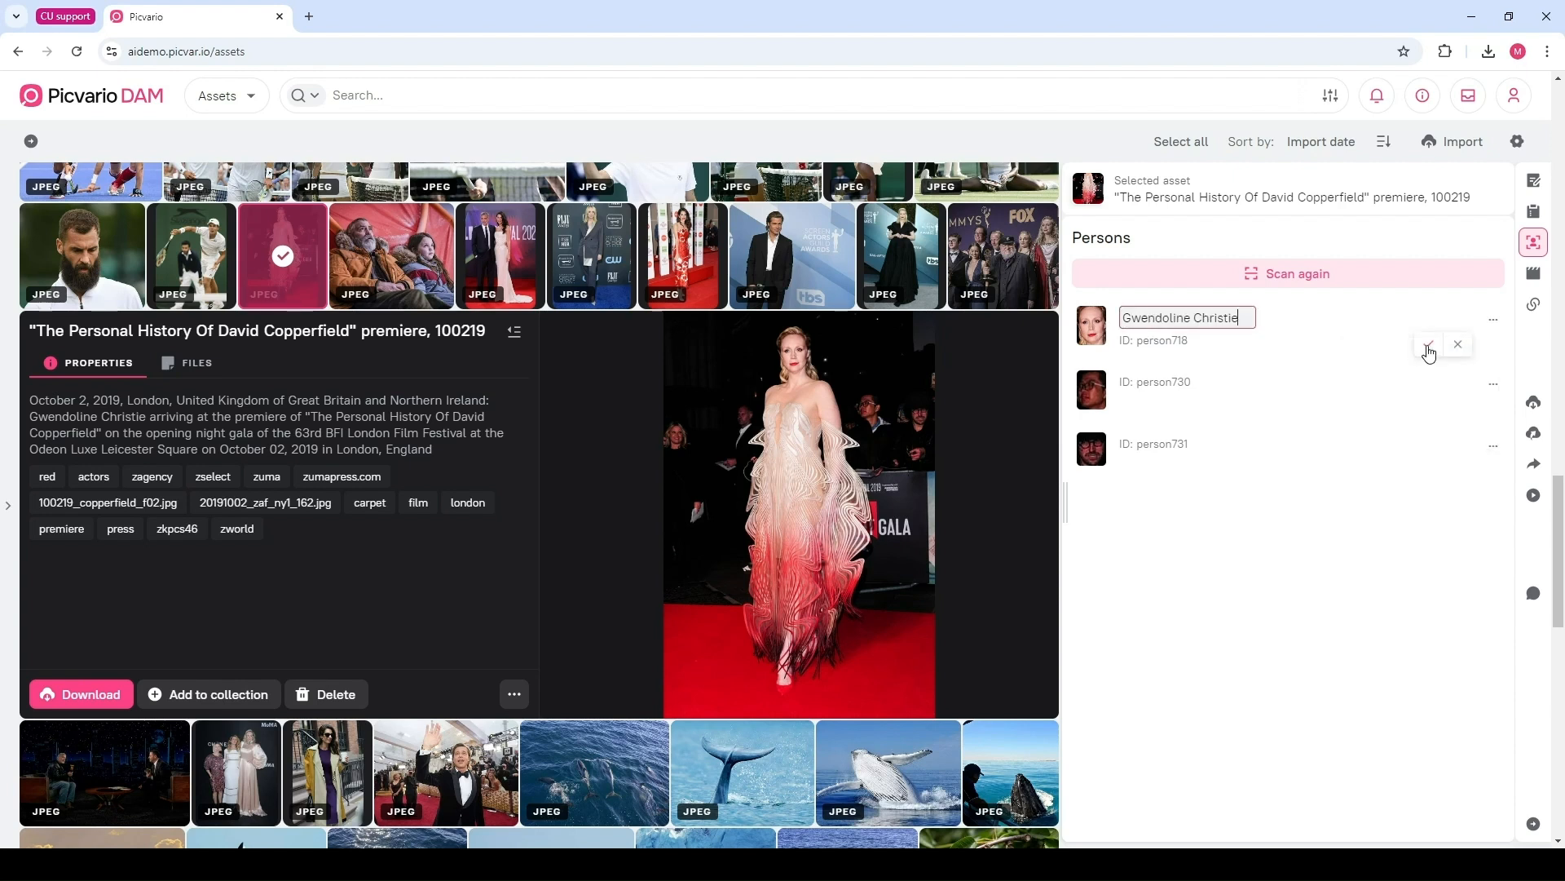
pyautogui.click(1428, 345)
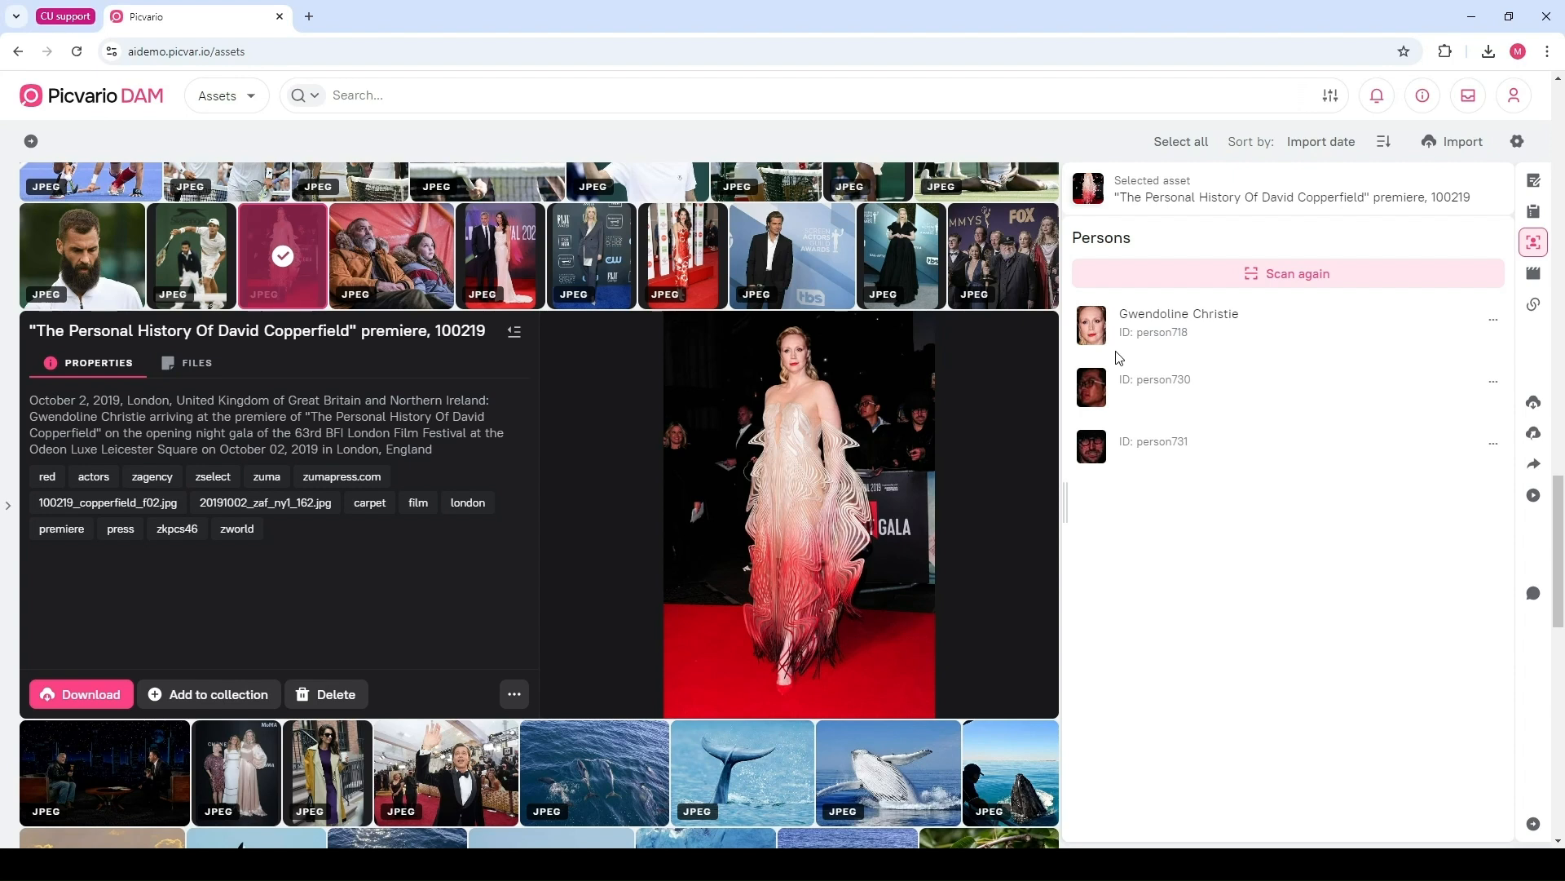
# Filter the library to all assets showing Gwendoline Christie via her face thumbnail
pyautogui.scroll(1, 1123, 386)
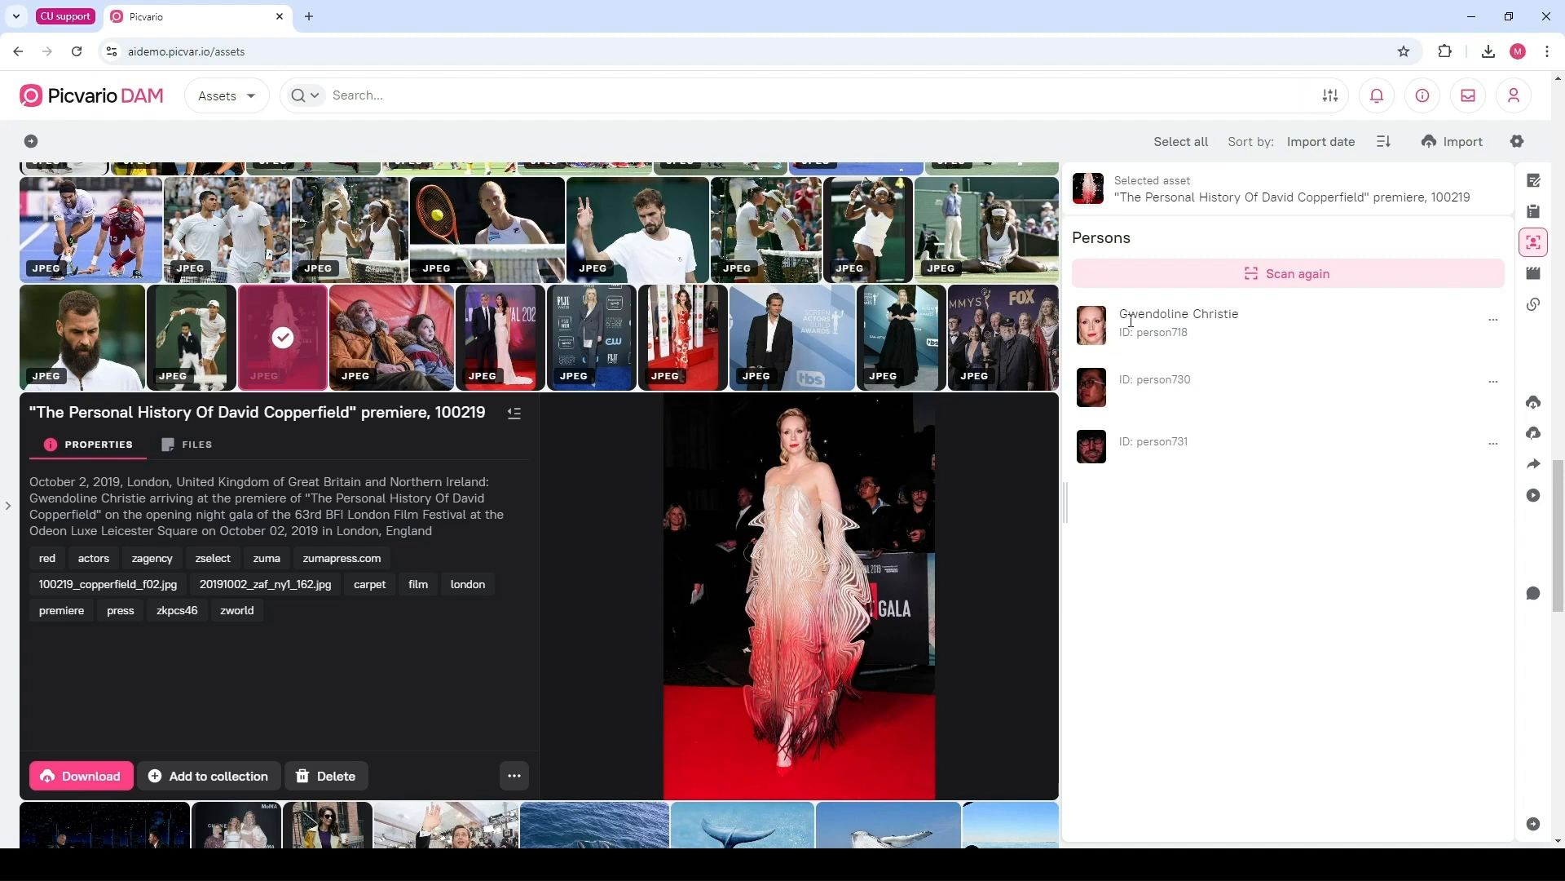
pyautogui.moveTo(1117, 314); pyautogui.dragTo(1246, 323)
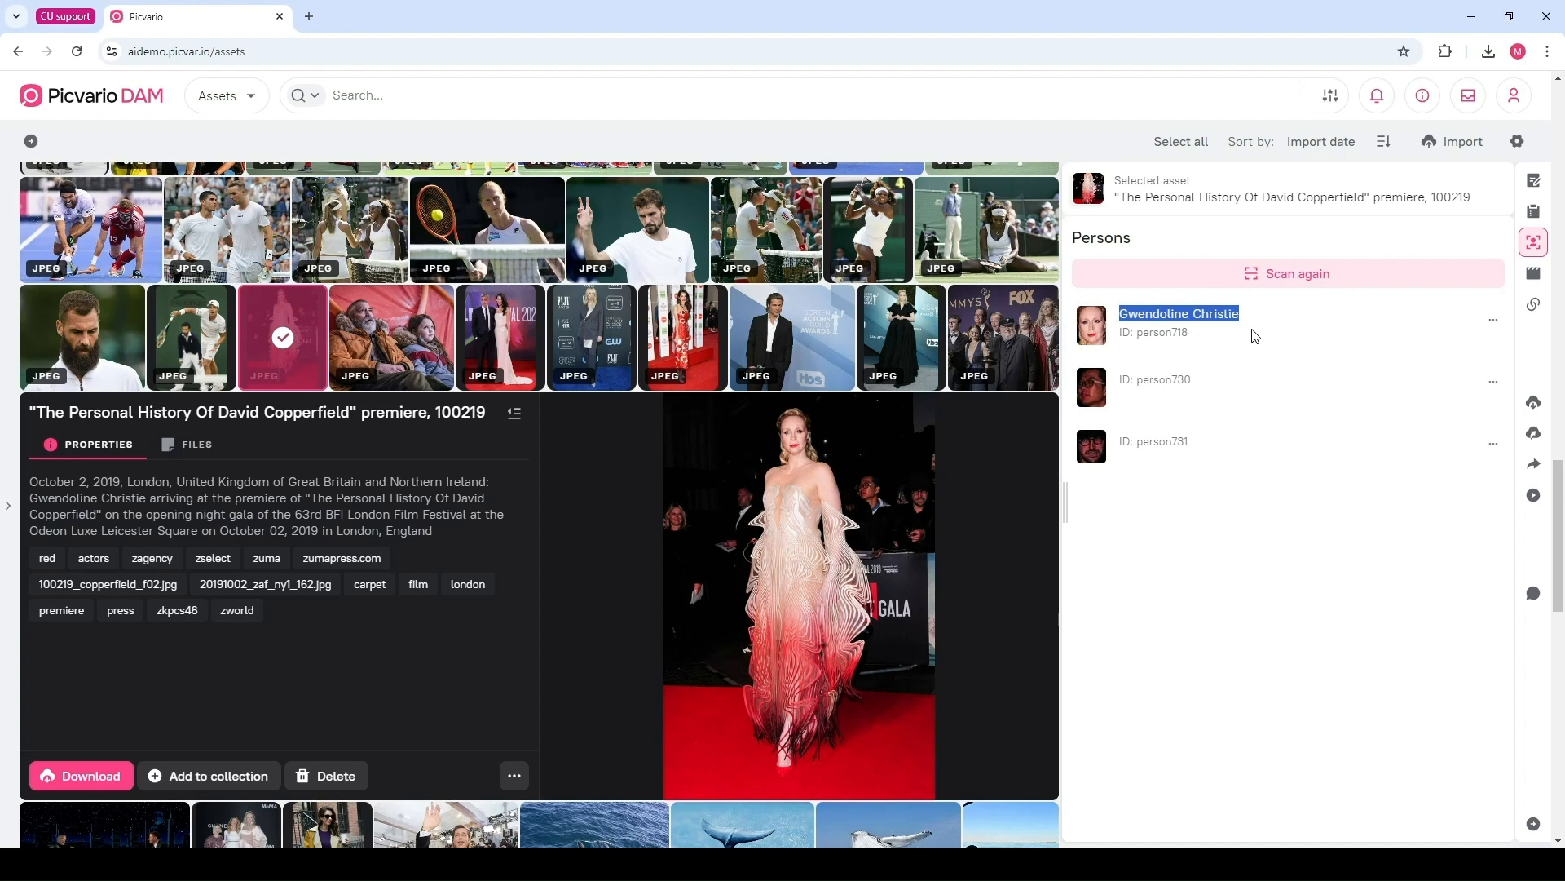
pyautogui.click(1254, 336)
pyautogui.moveTo(1094, 333)
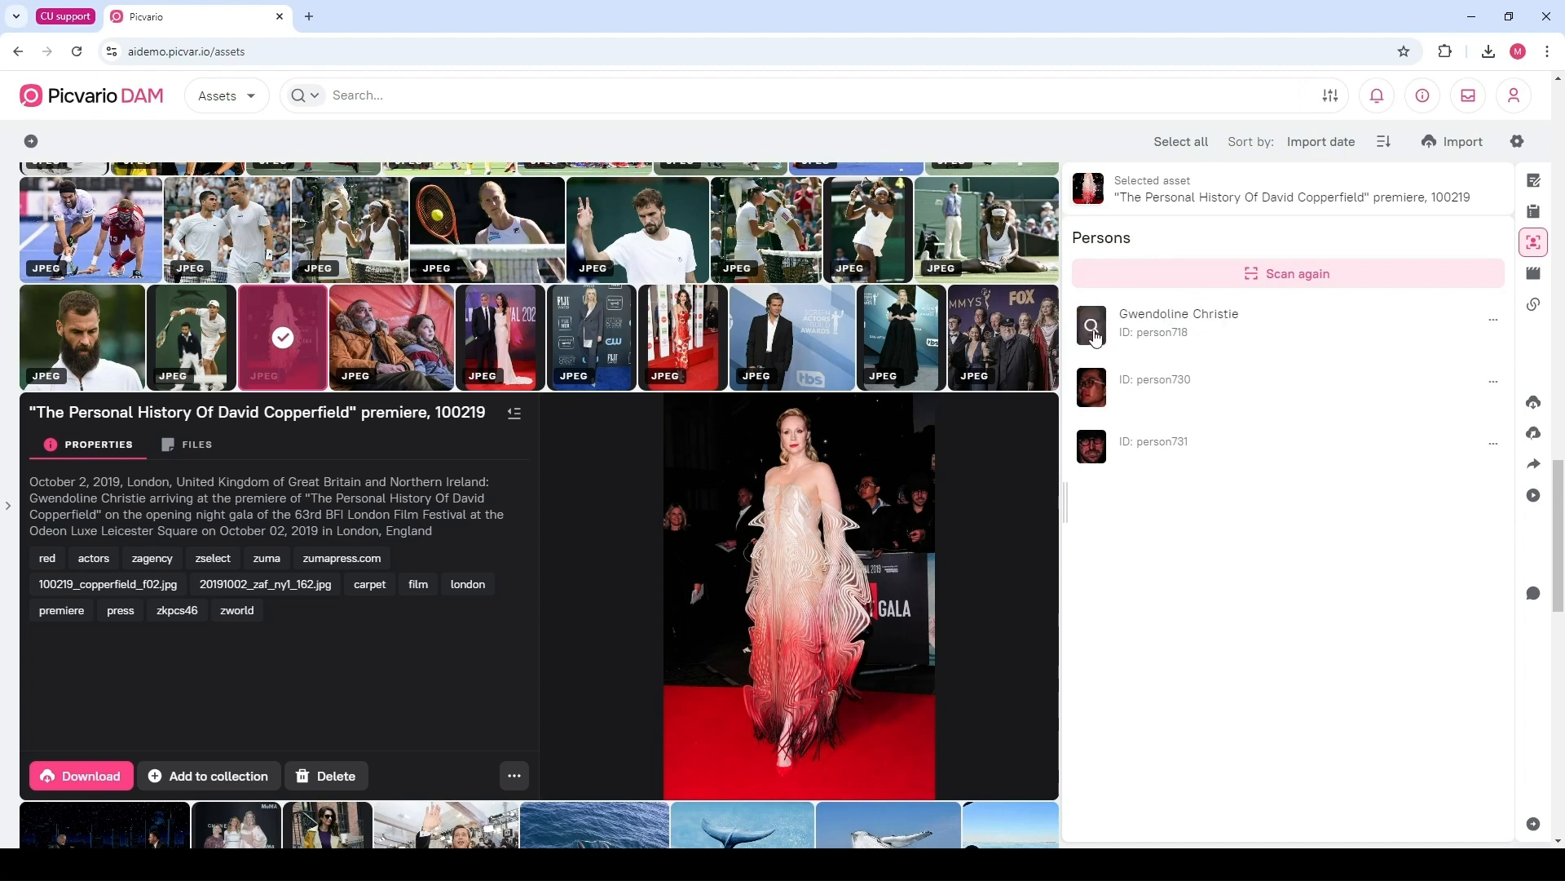
pyautogui.click(1092, 327)
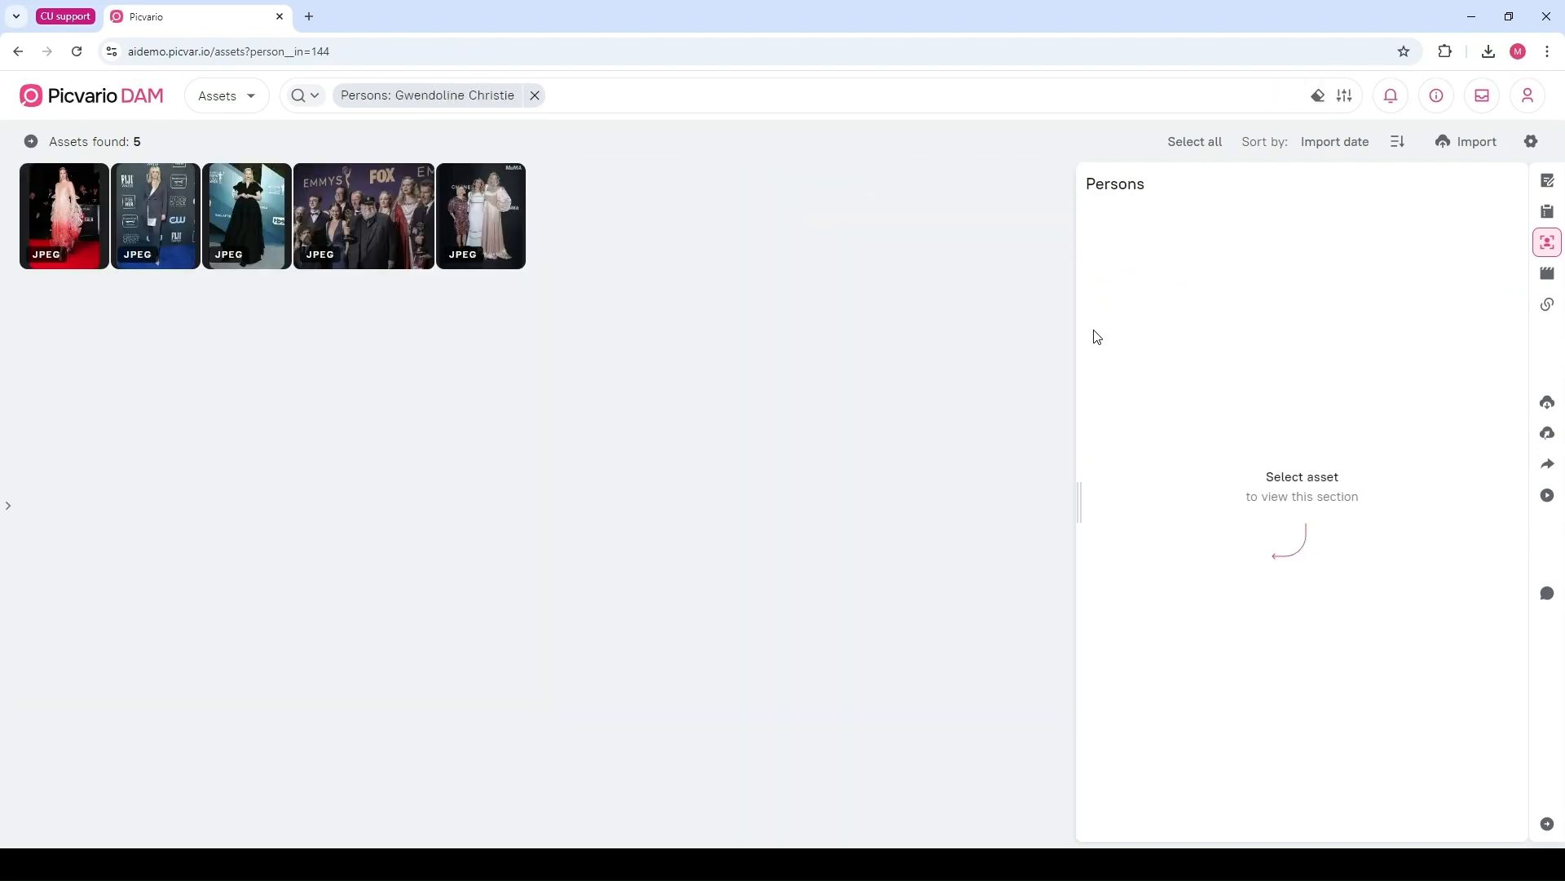
# Clear the persons filter, open the Valencia, Spain image and scroll through its properties
pyautogui.click(535, 95)
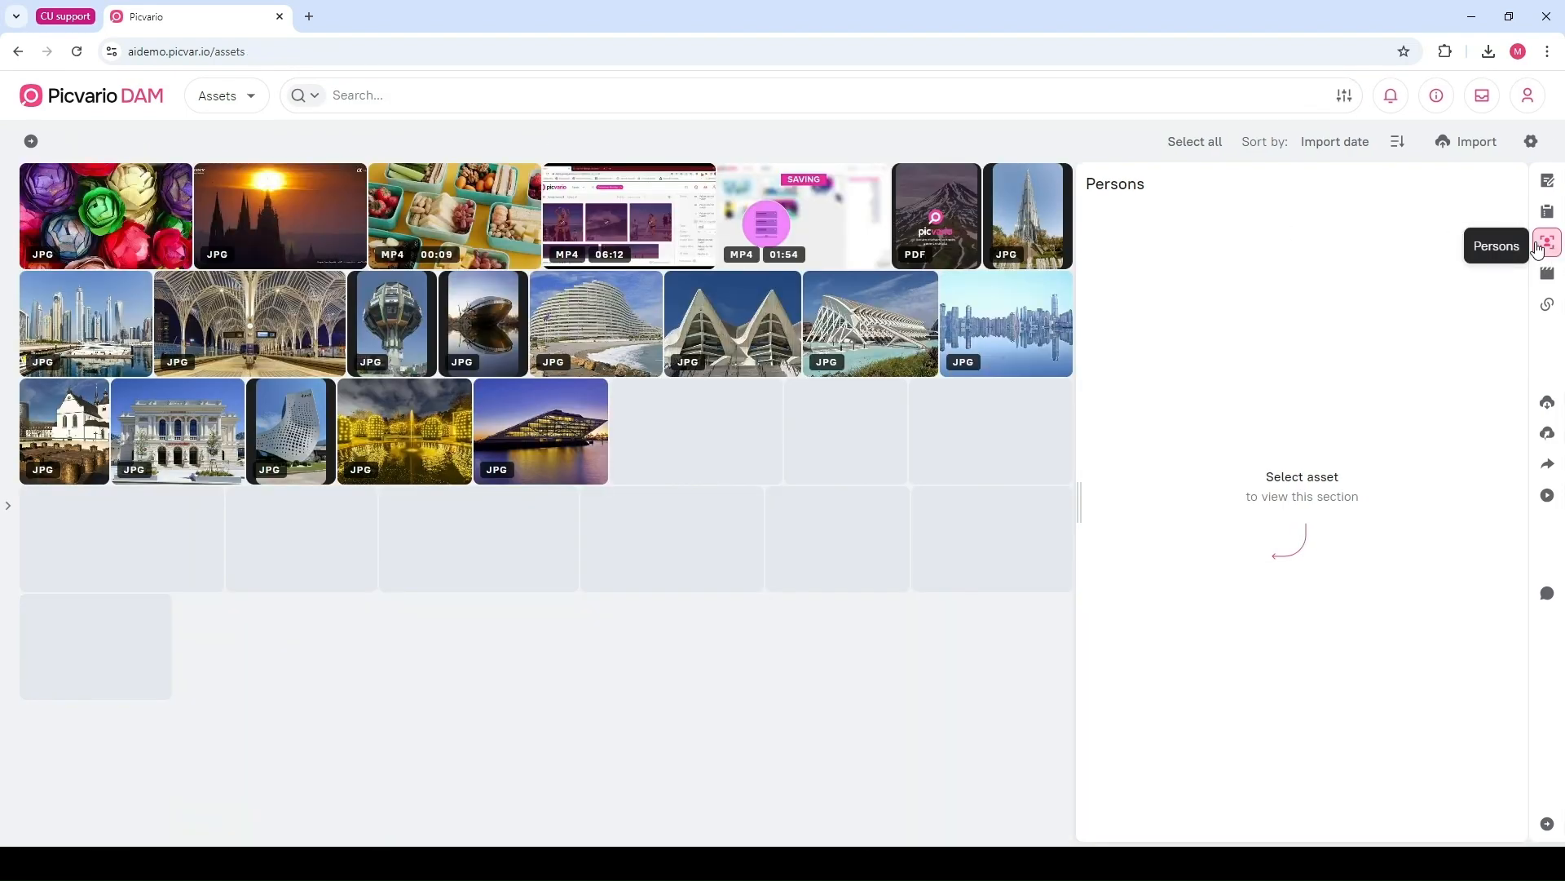
pyautogui.click(903, 311)
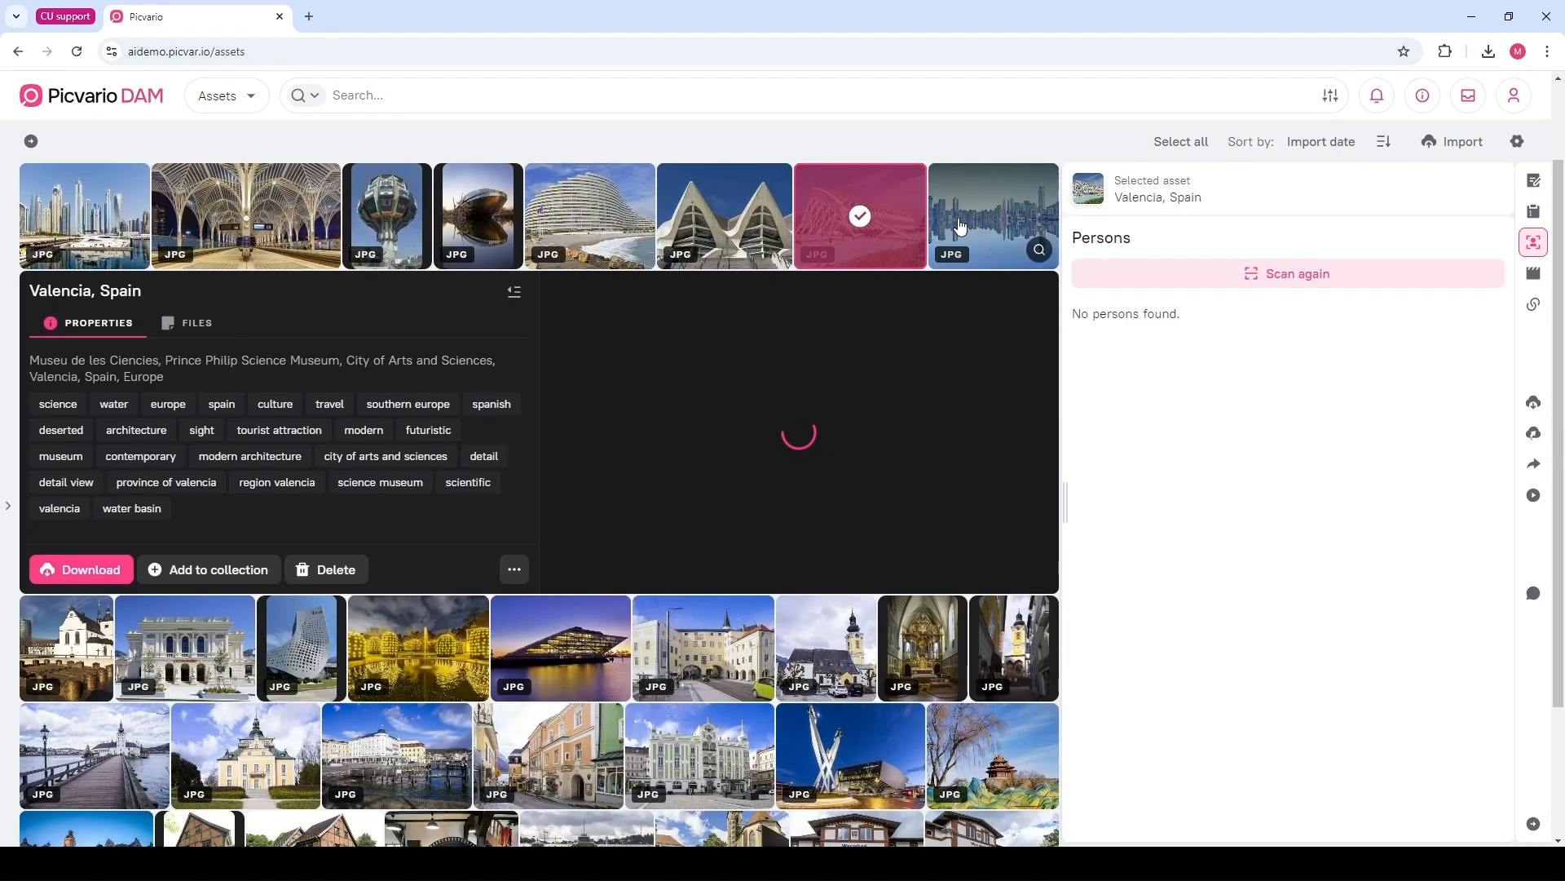
pyautogui.click(1534, 180)
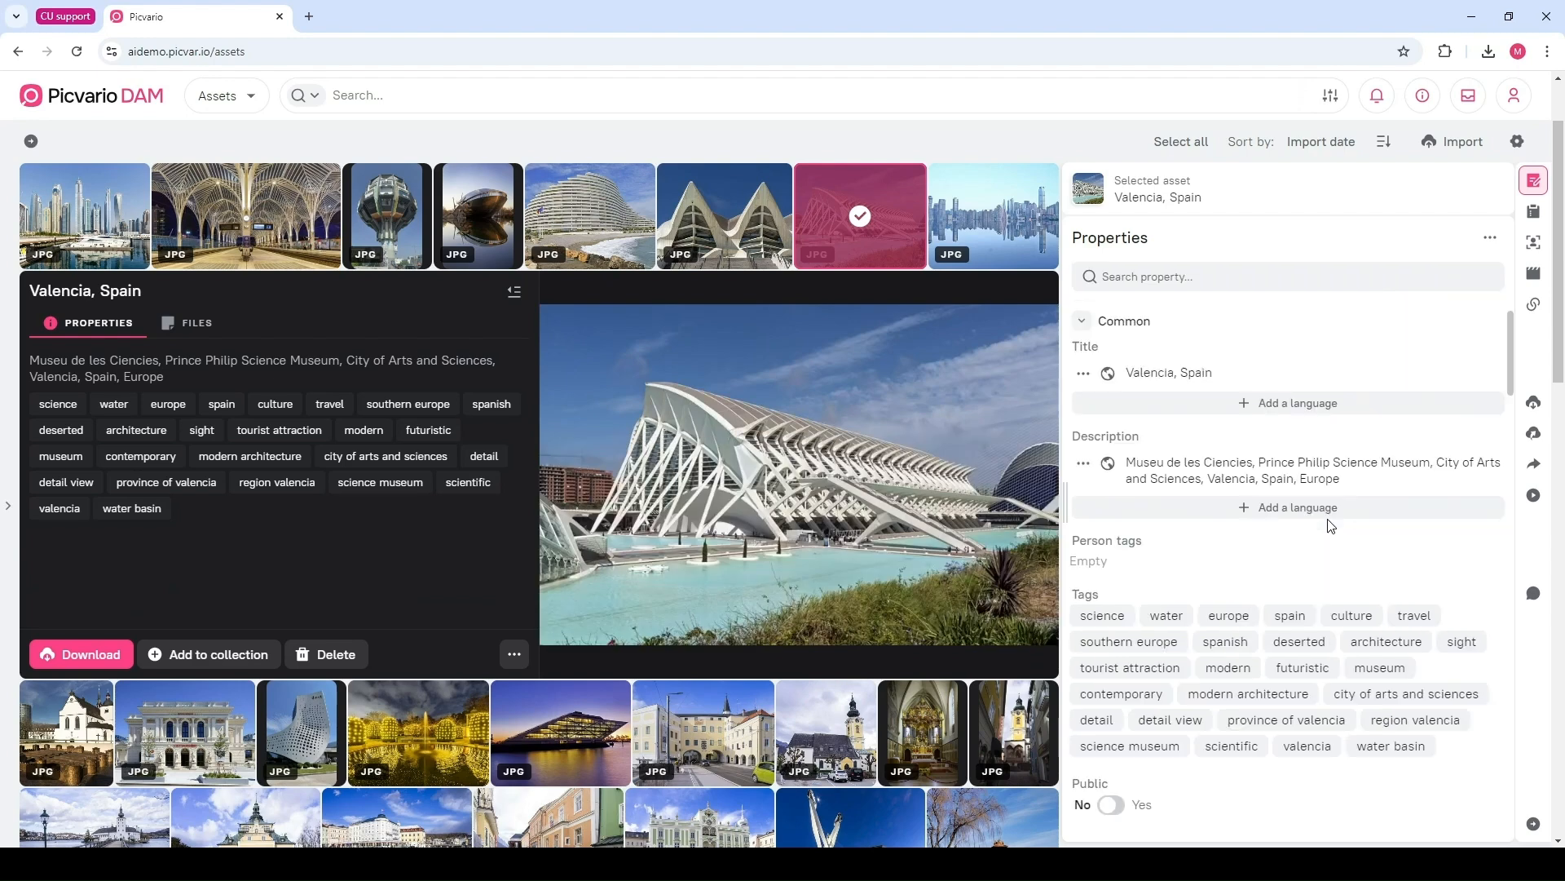
pyautogui.scroll(-5, 1330, 525)
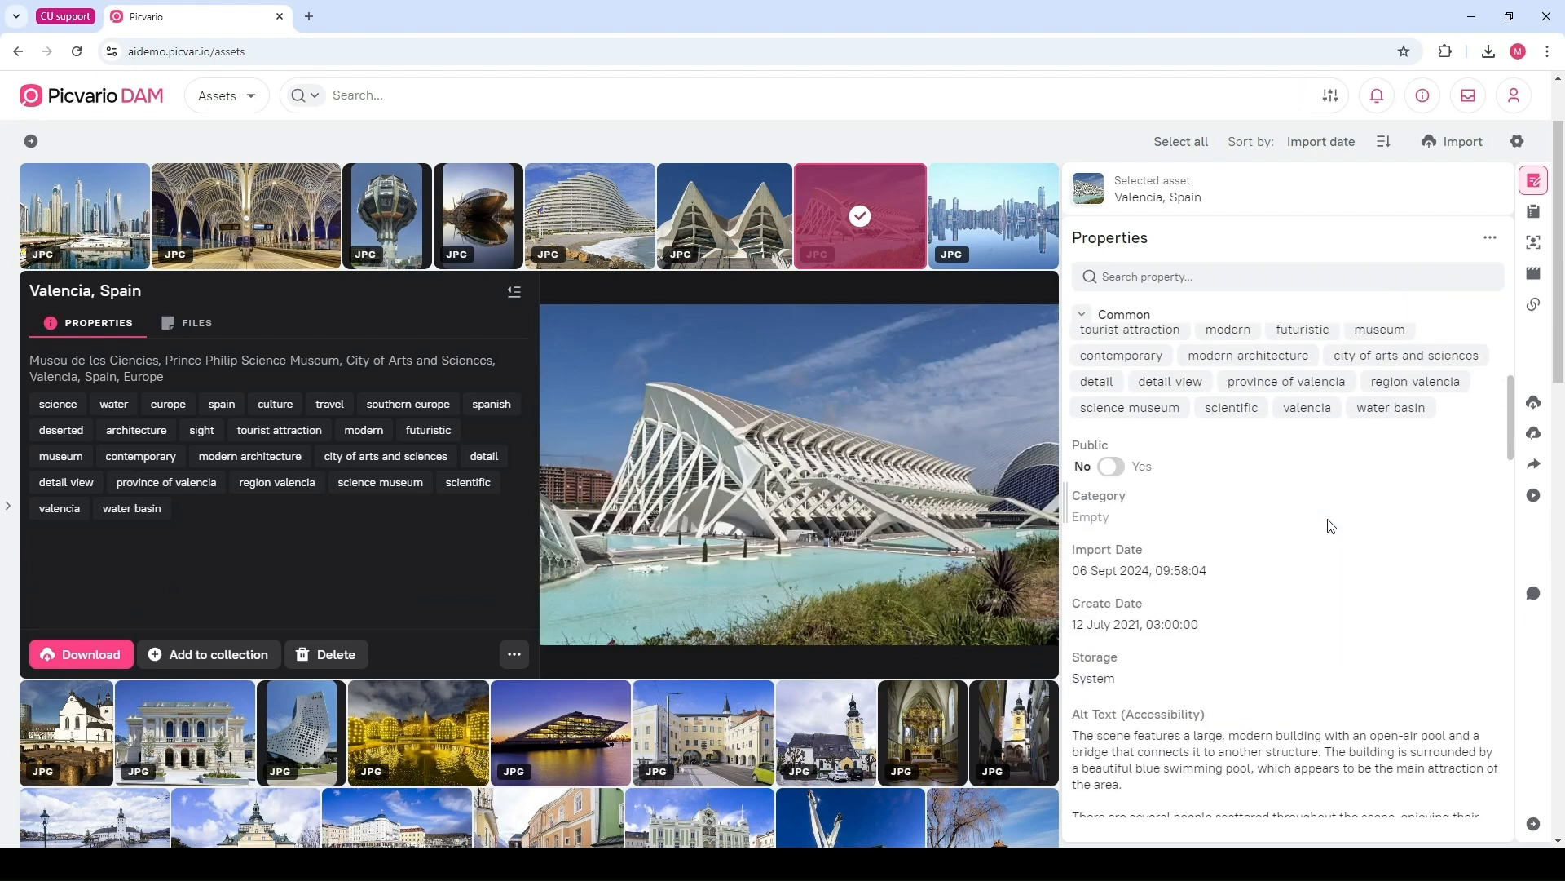
pyautogui.scroll(-1, 1330, 526)
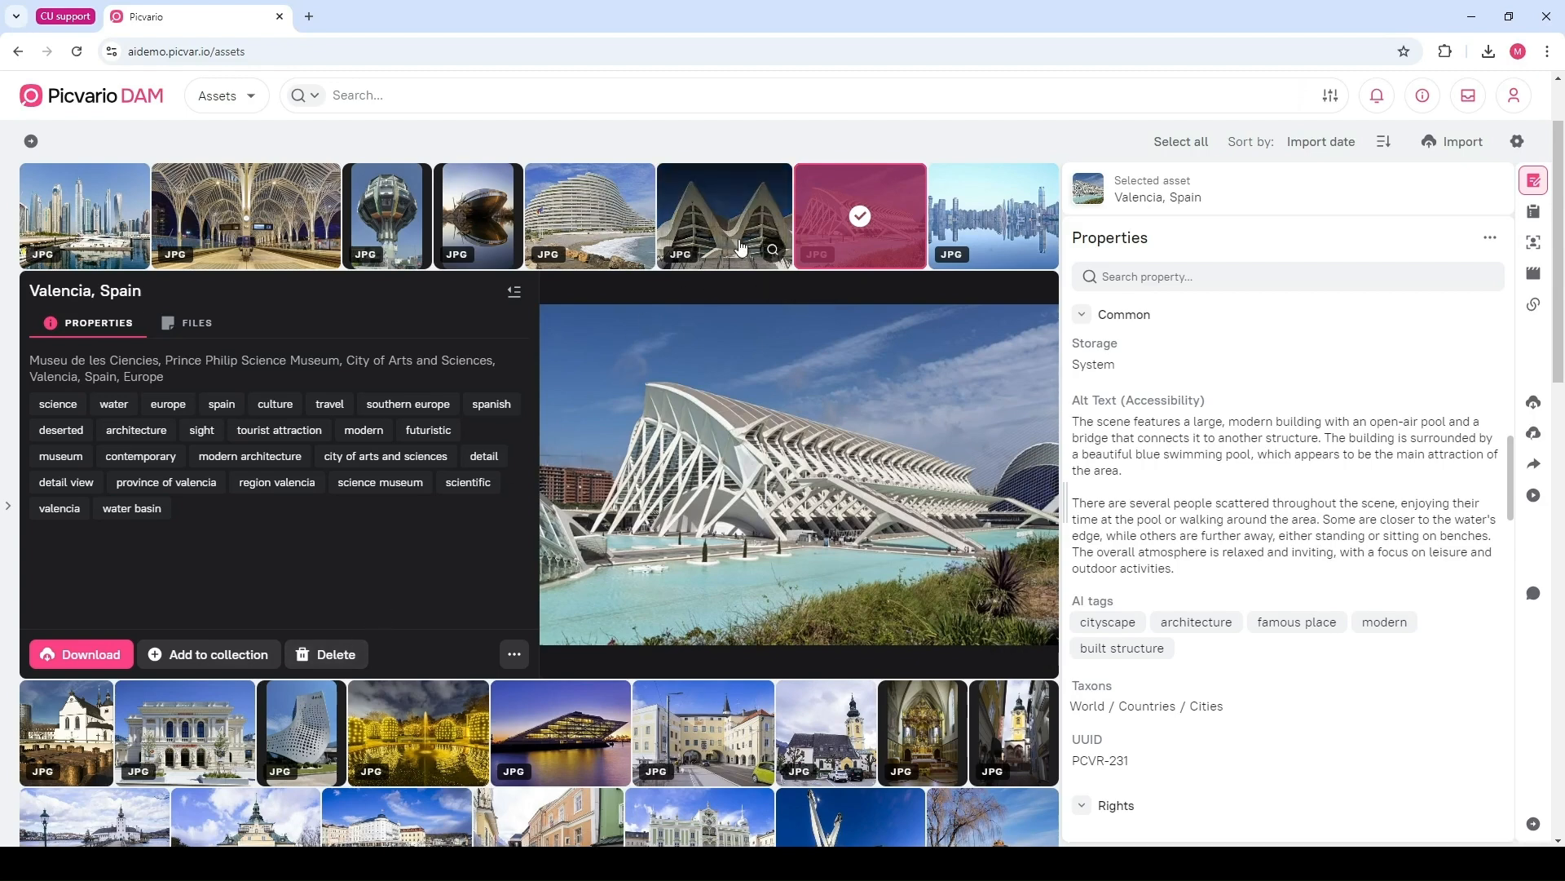
# Select four building images together to view their combined properties
pyautogui.click(690, 213)
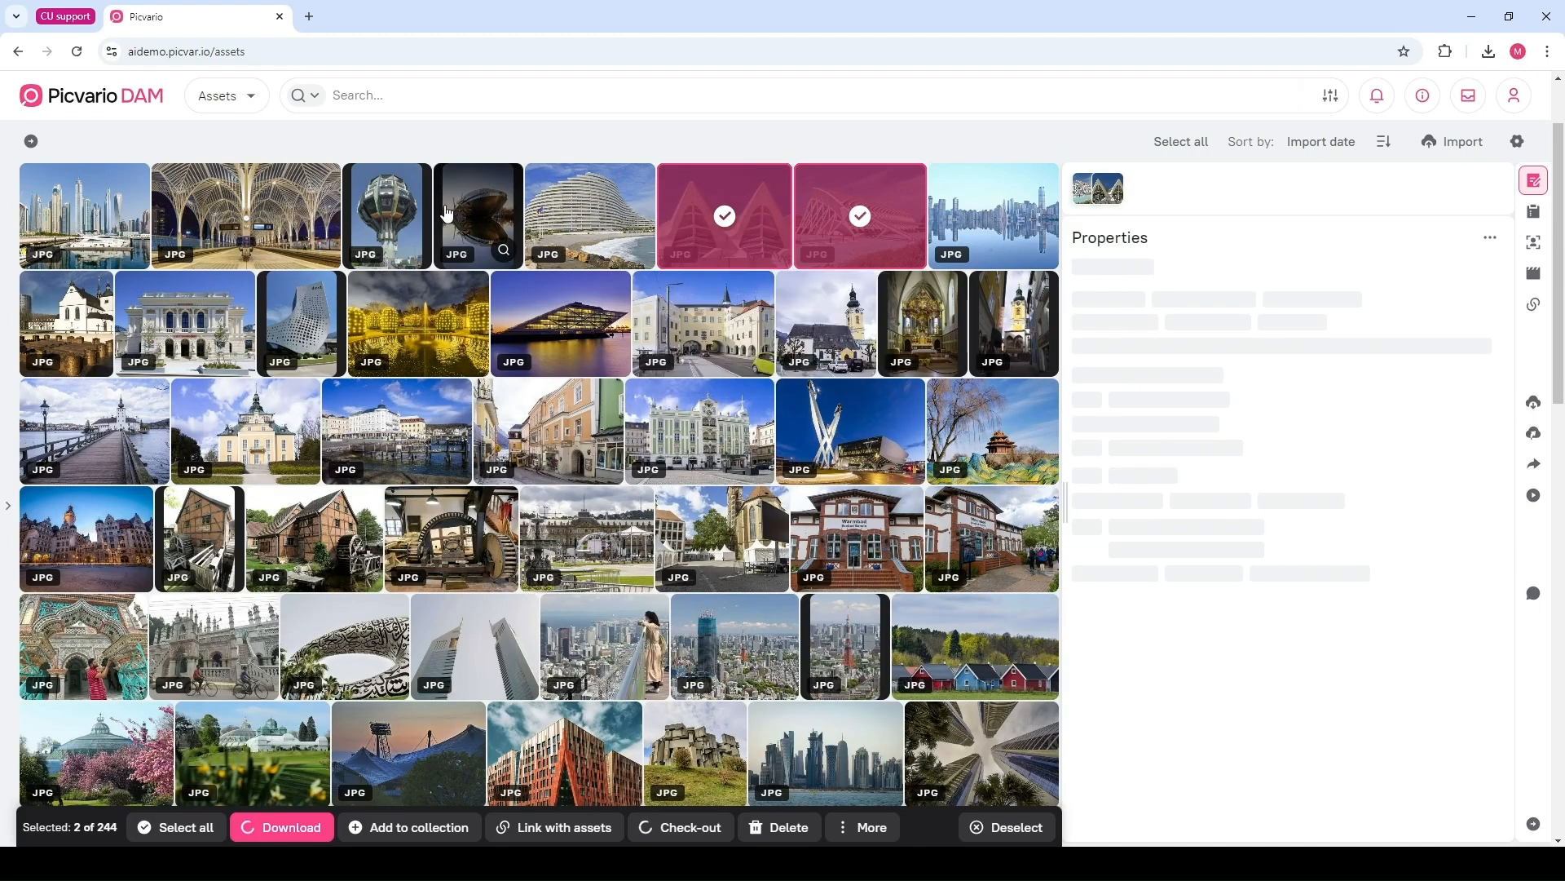
pyautogui.click(447, 214)
pyautogui.click(387, 214)
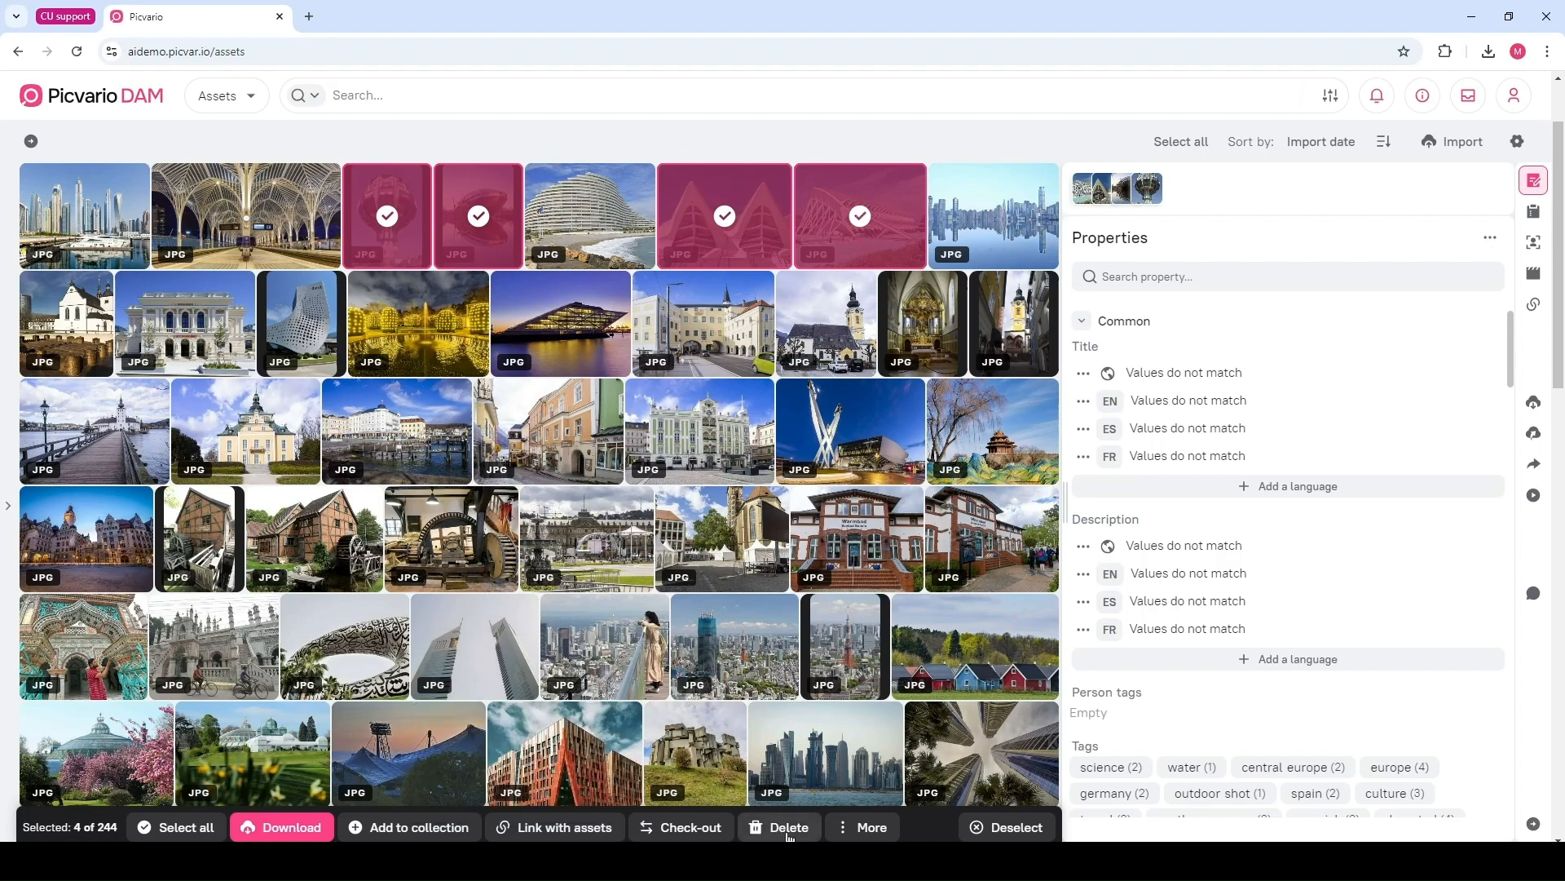
pyautogui.click(897, 223)
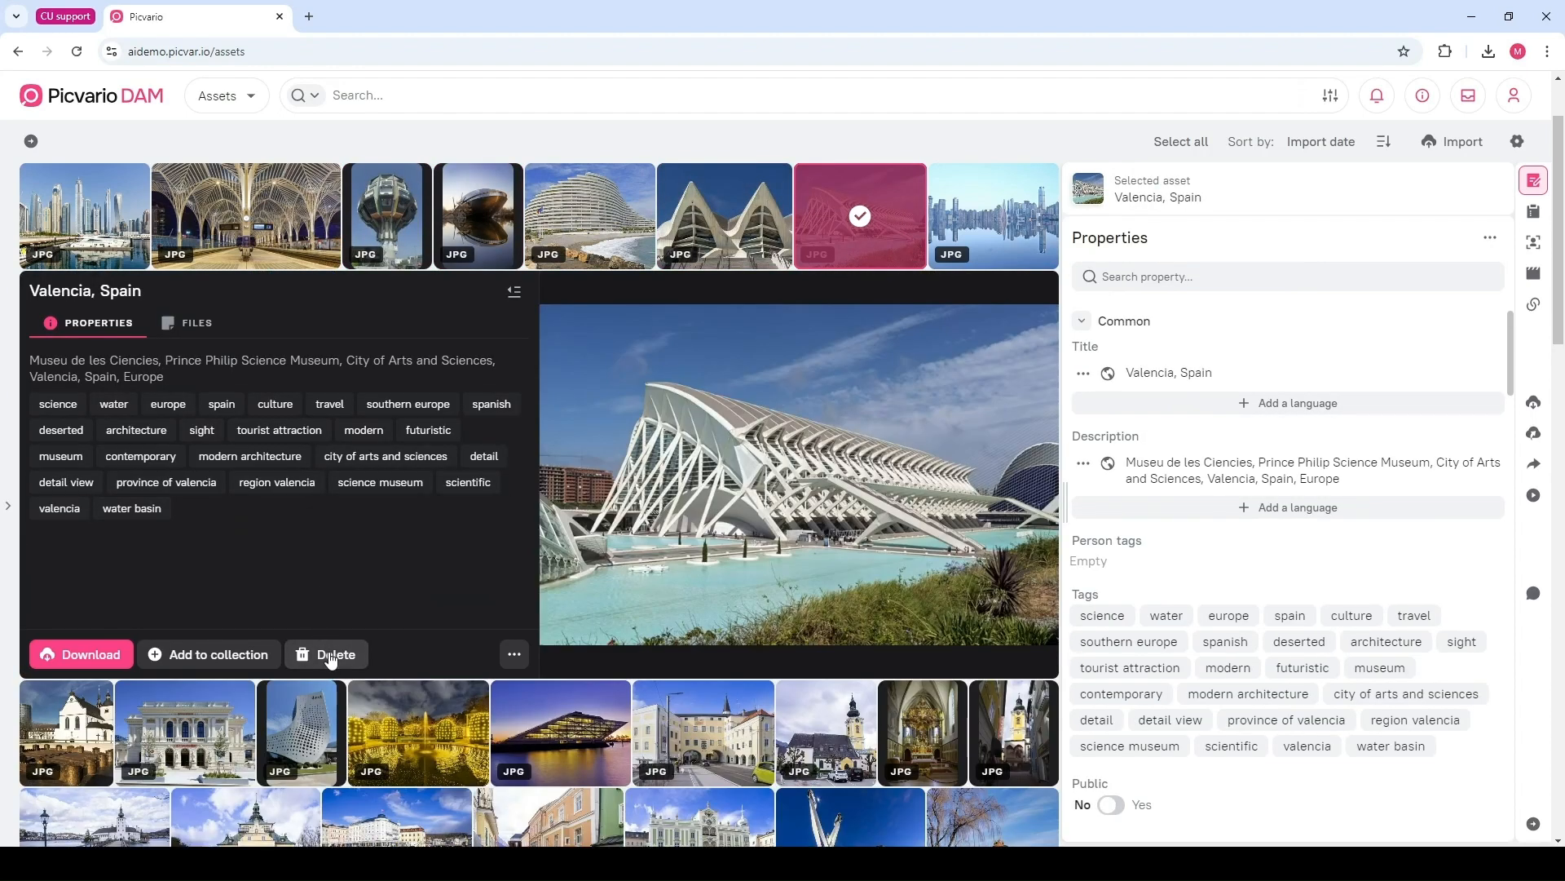
pyautogui.click(330, 656)
pyautogui.click(1474, 818)
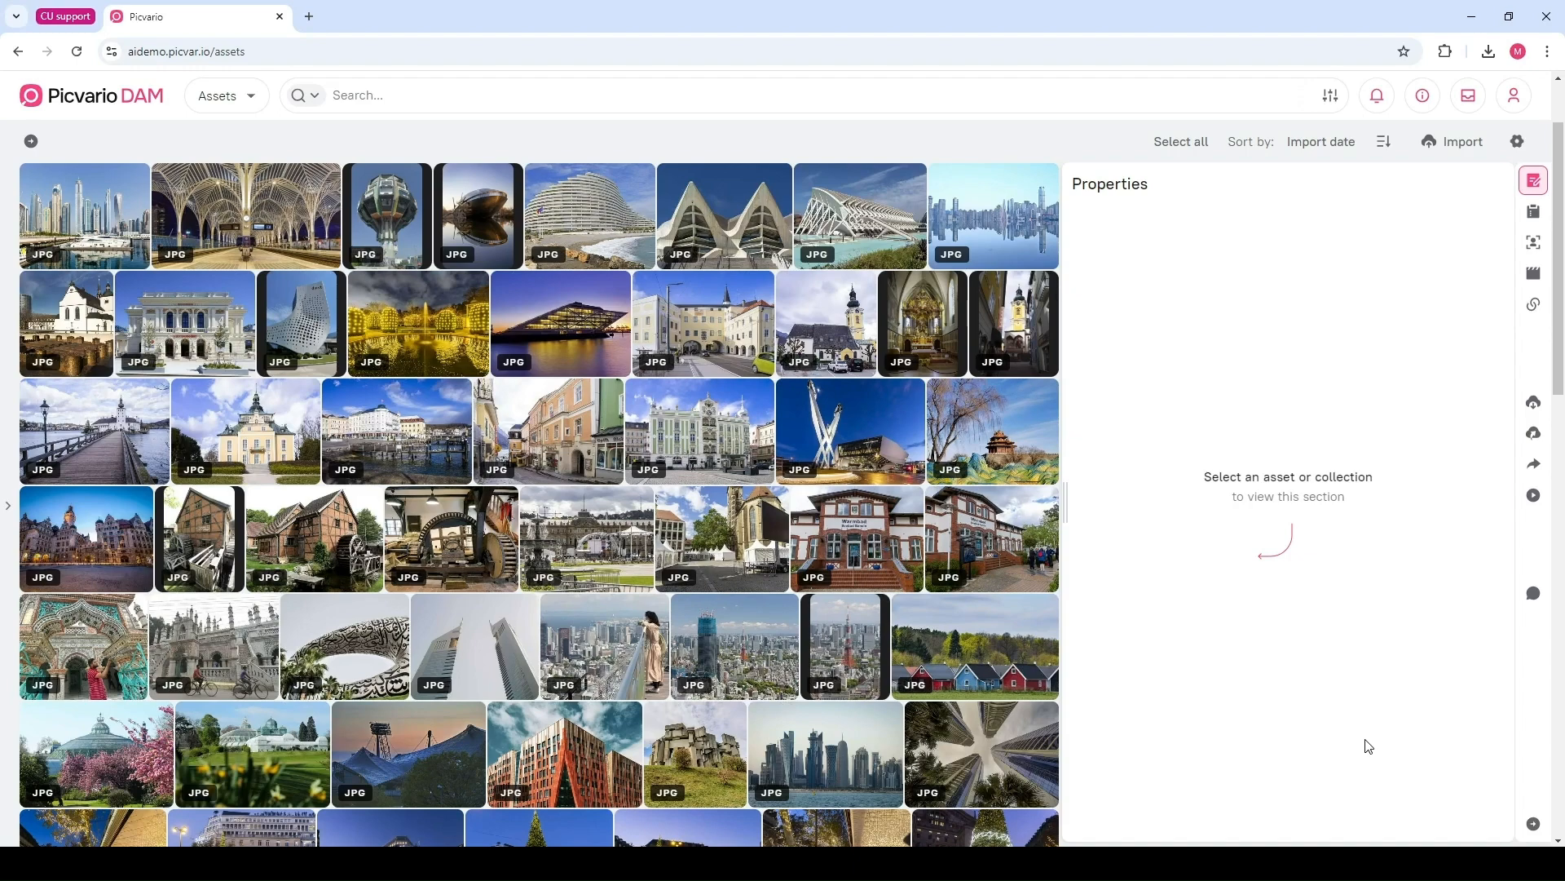
# Hide the properties panel and open the search-mode options in the search field
pyautogui.click(1534, 180)
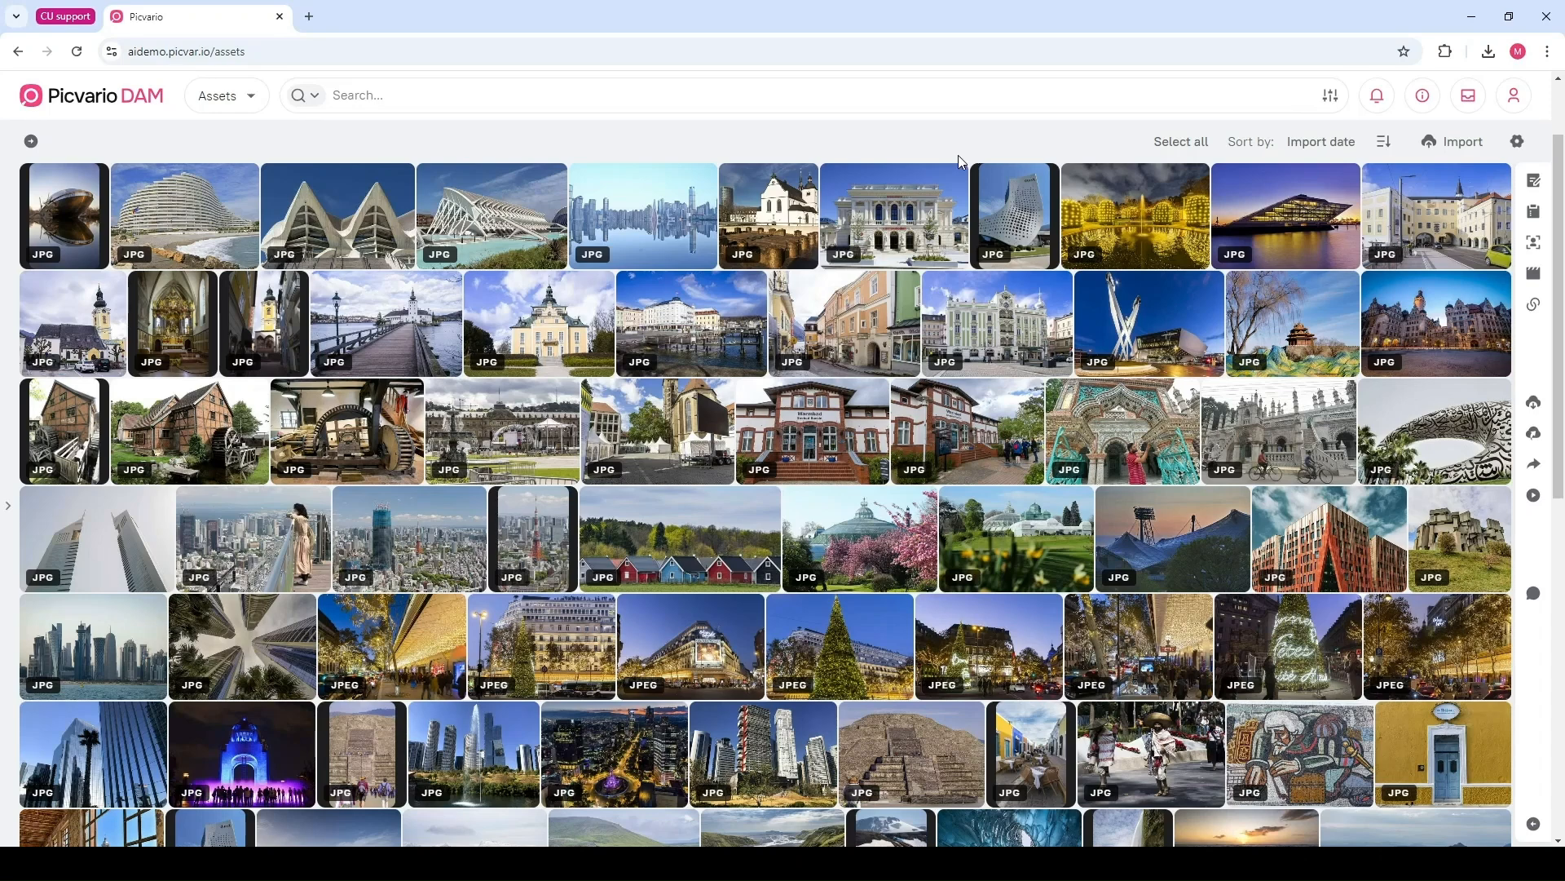
pyautogui.click(365, 97)
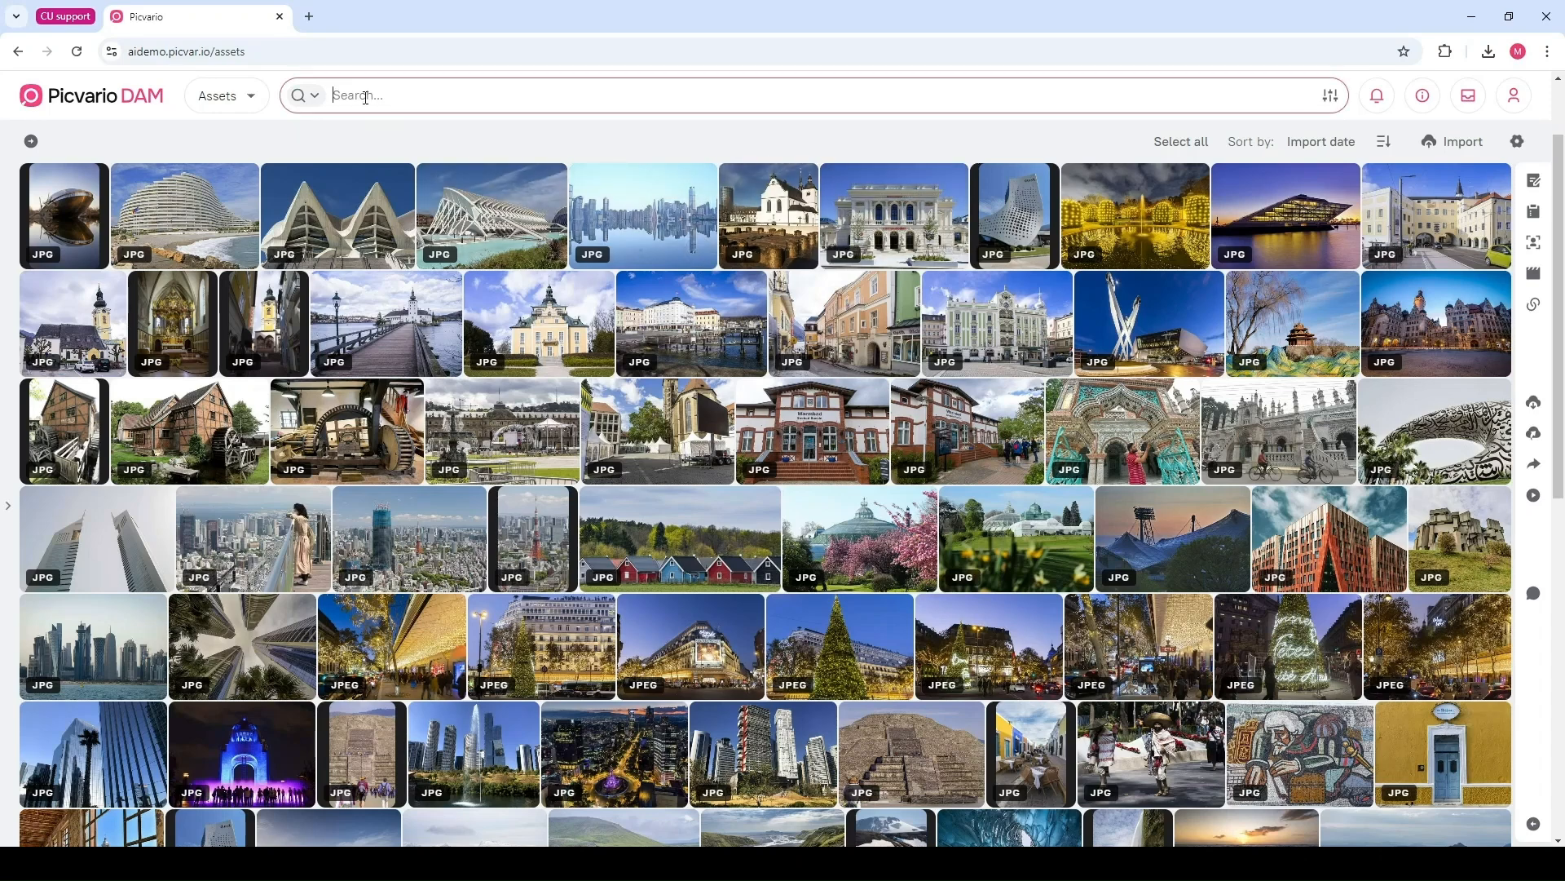
pyautogui.click(308, 96)
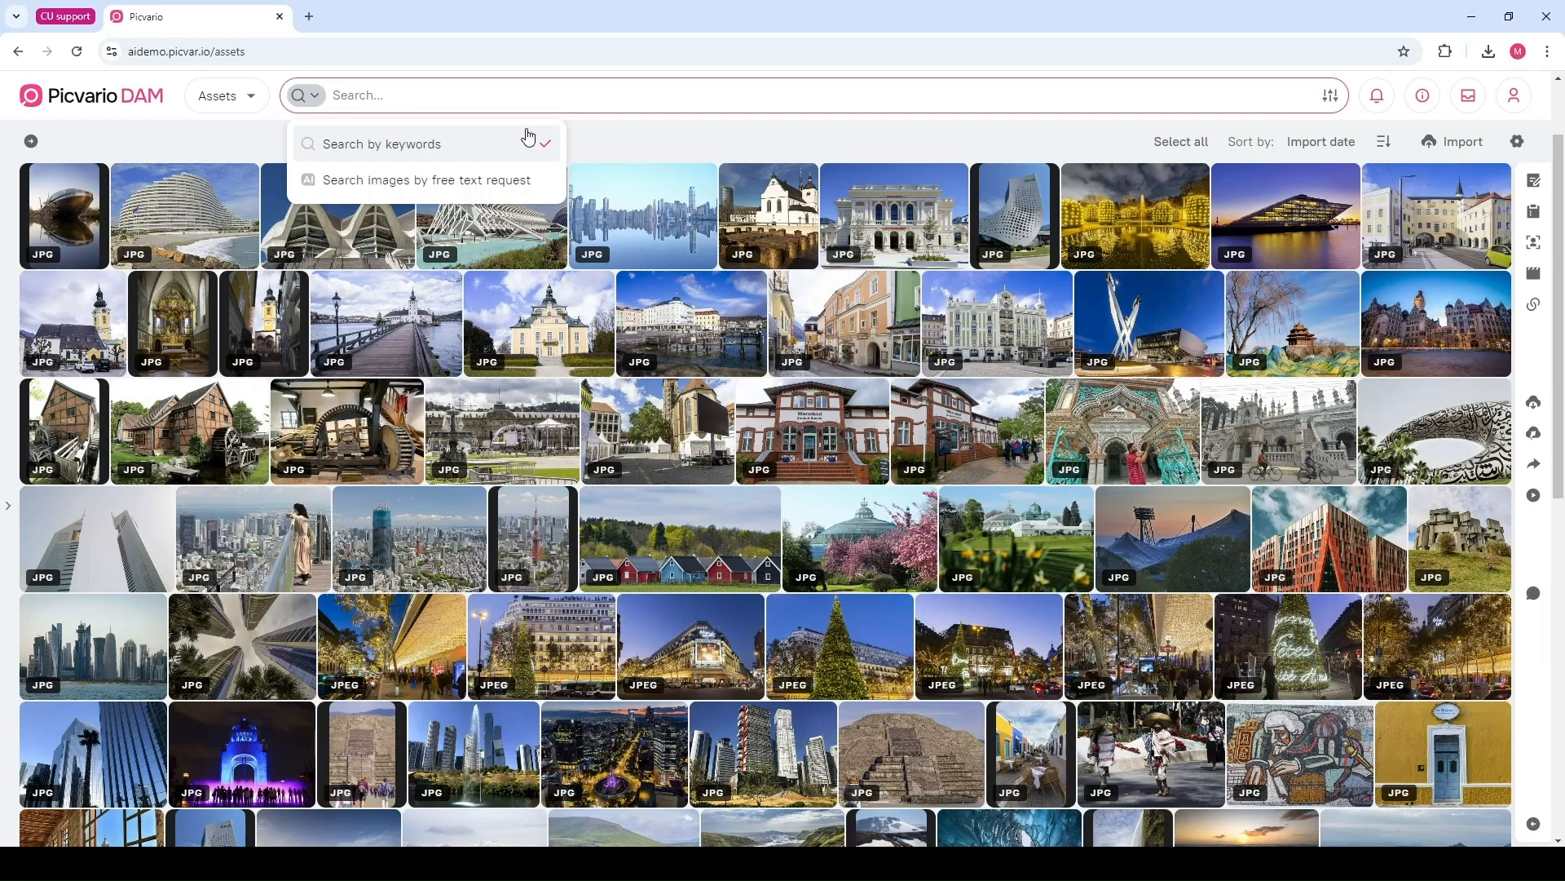
pyautogui.click(464, 93)
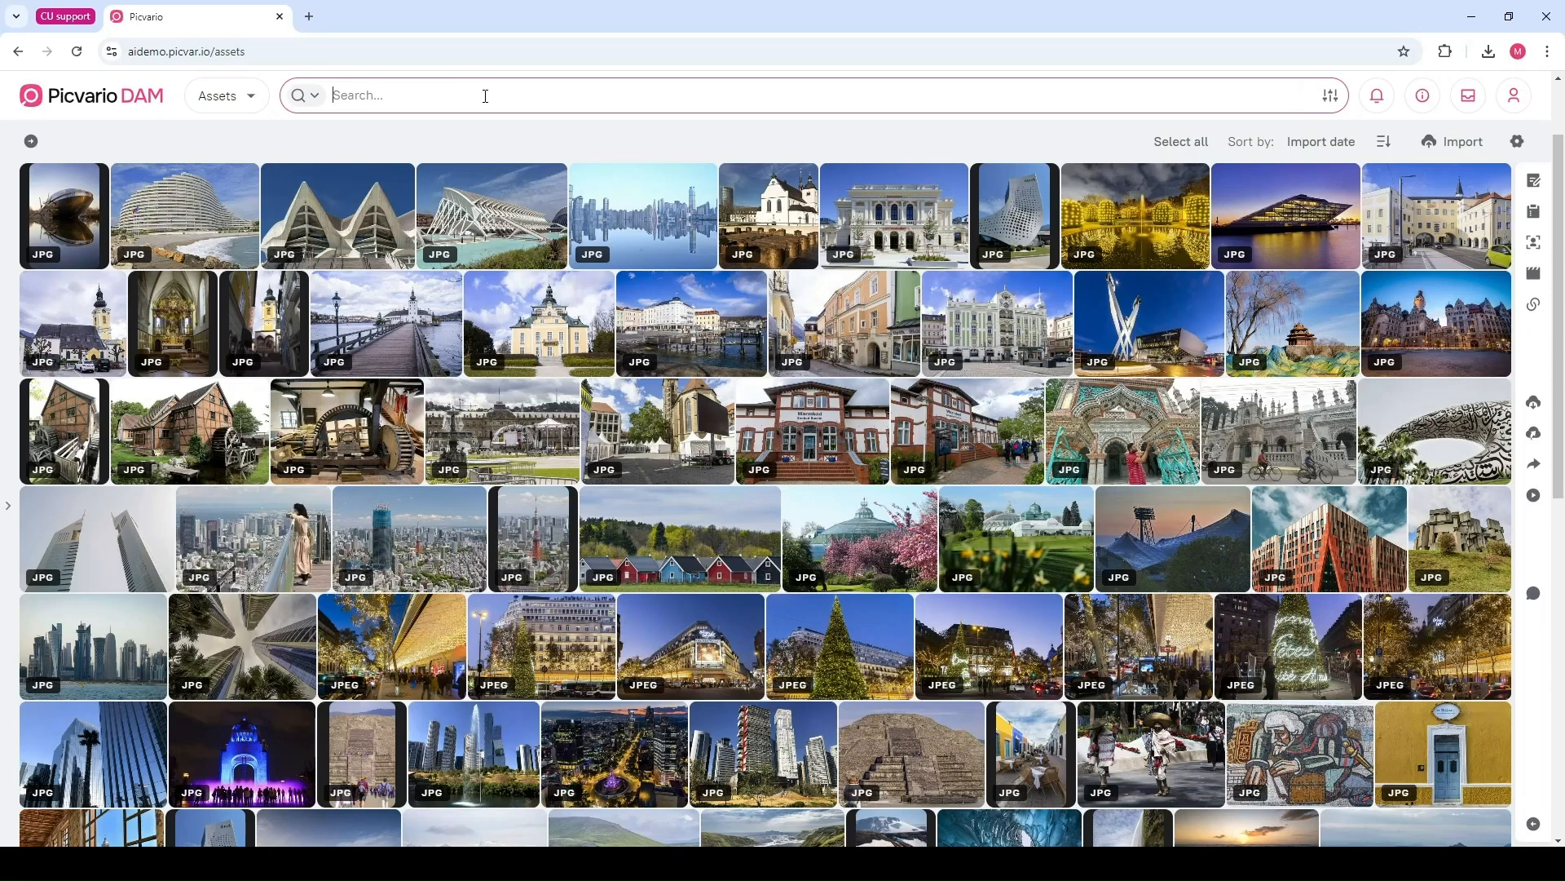
# Search the library by keyword for nature and scroll through the results
pyautogui.write('nature')
pyautogui.press('Return')
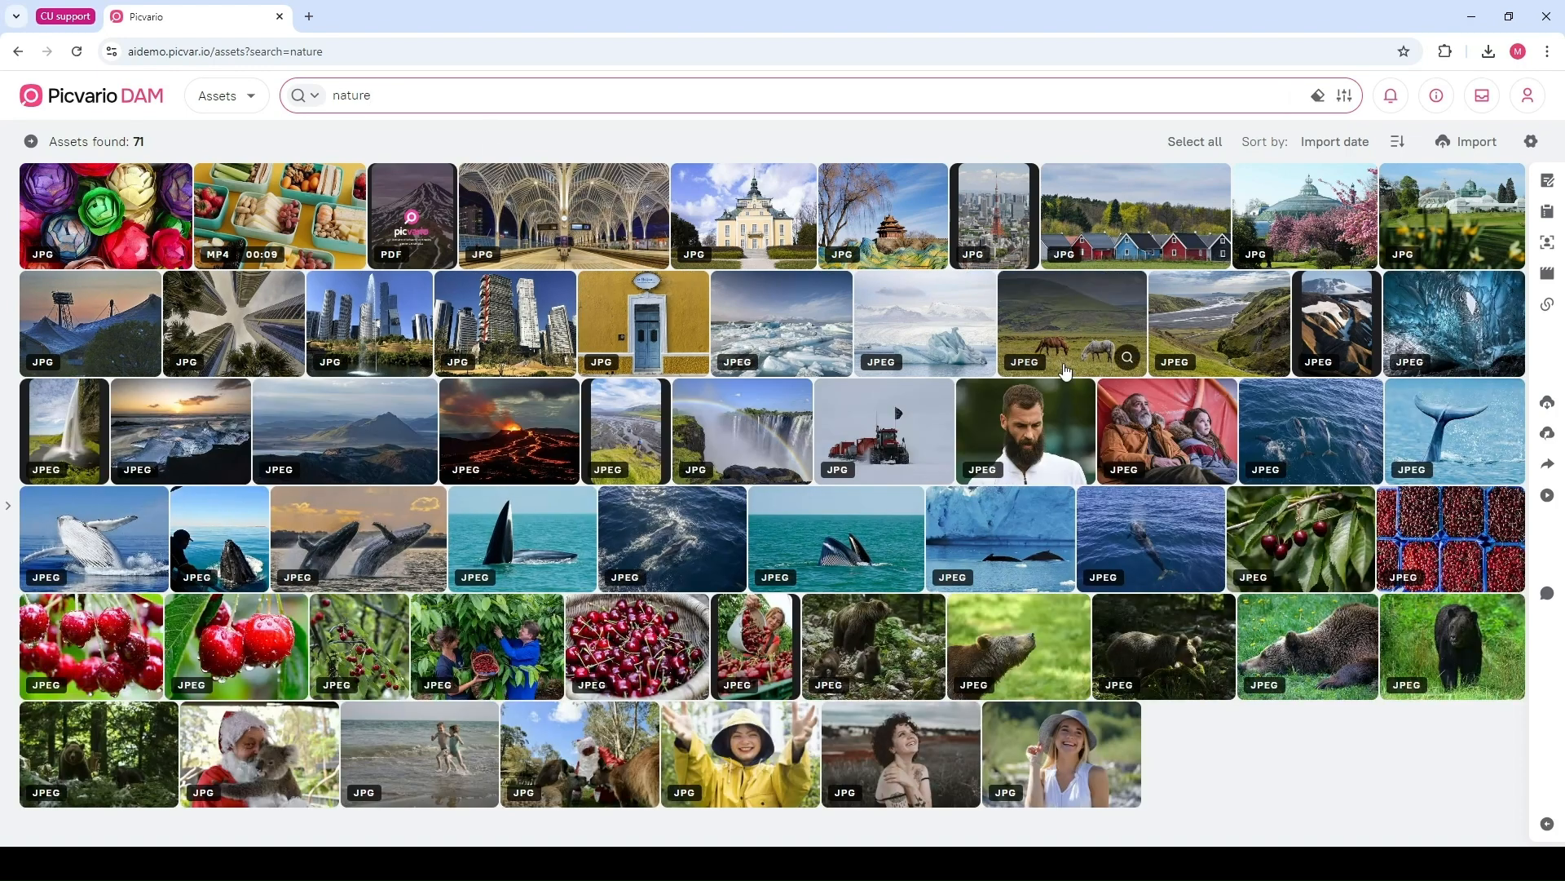
pyautogui.moveTo(1066, 371)
pyautogui.scroll(-1, 1066, 371)
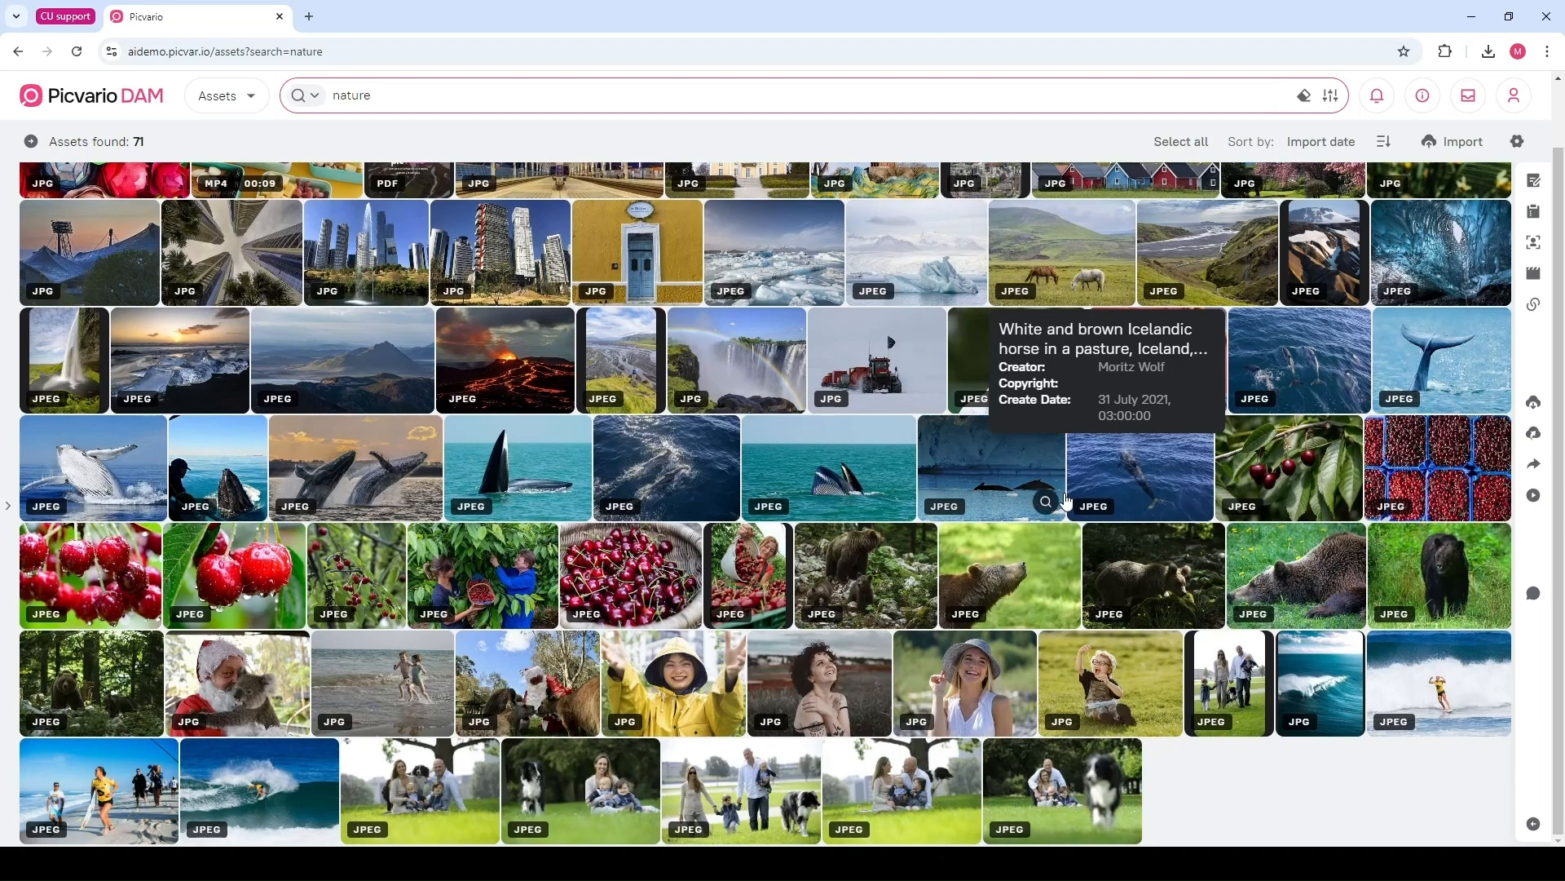
pyautogui.moveTo(1067, 499)
pyautogui.scroll(1, 1066, 499)
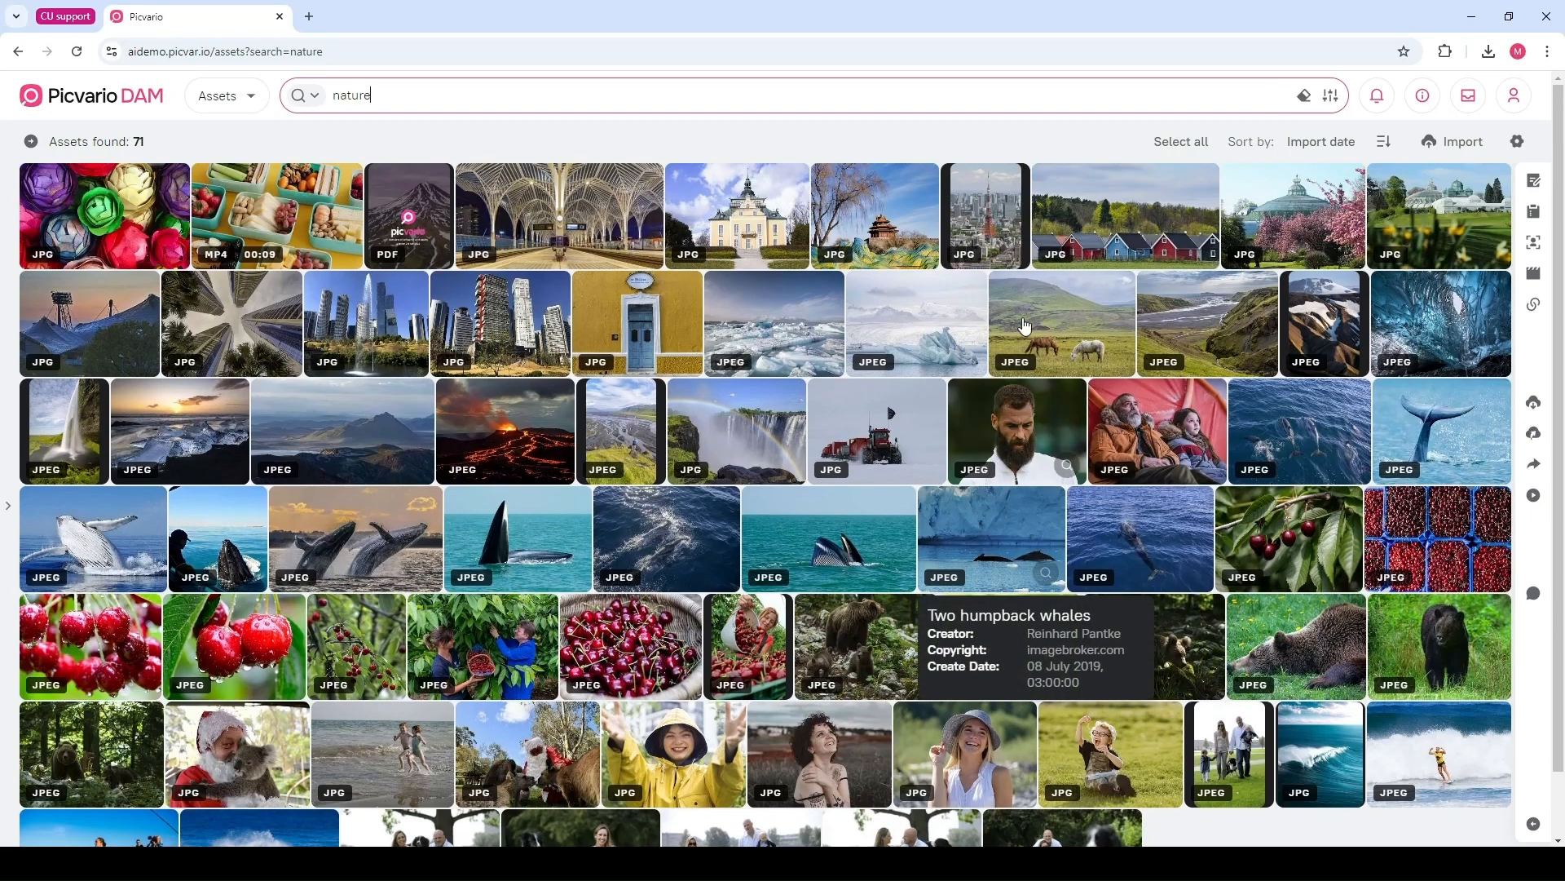
# Replace the search with the wildcard query child*
pyautogui.doubleClick(392, 96)
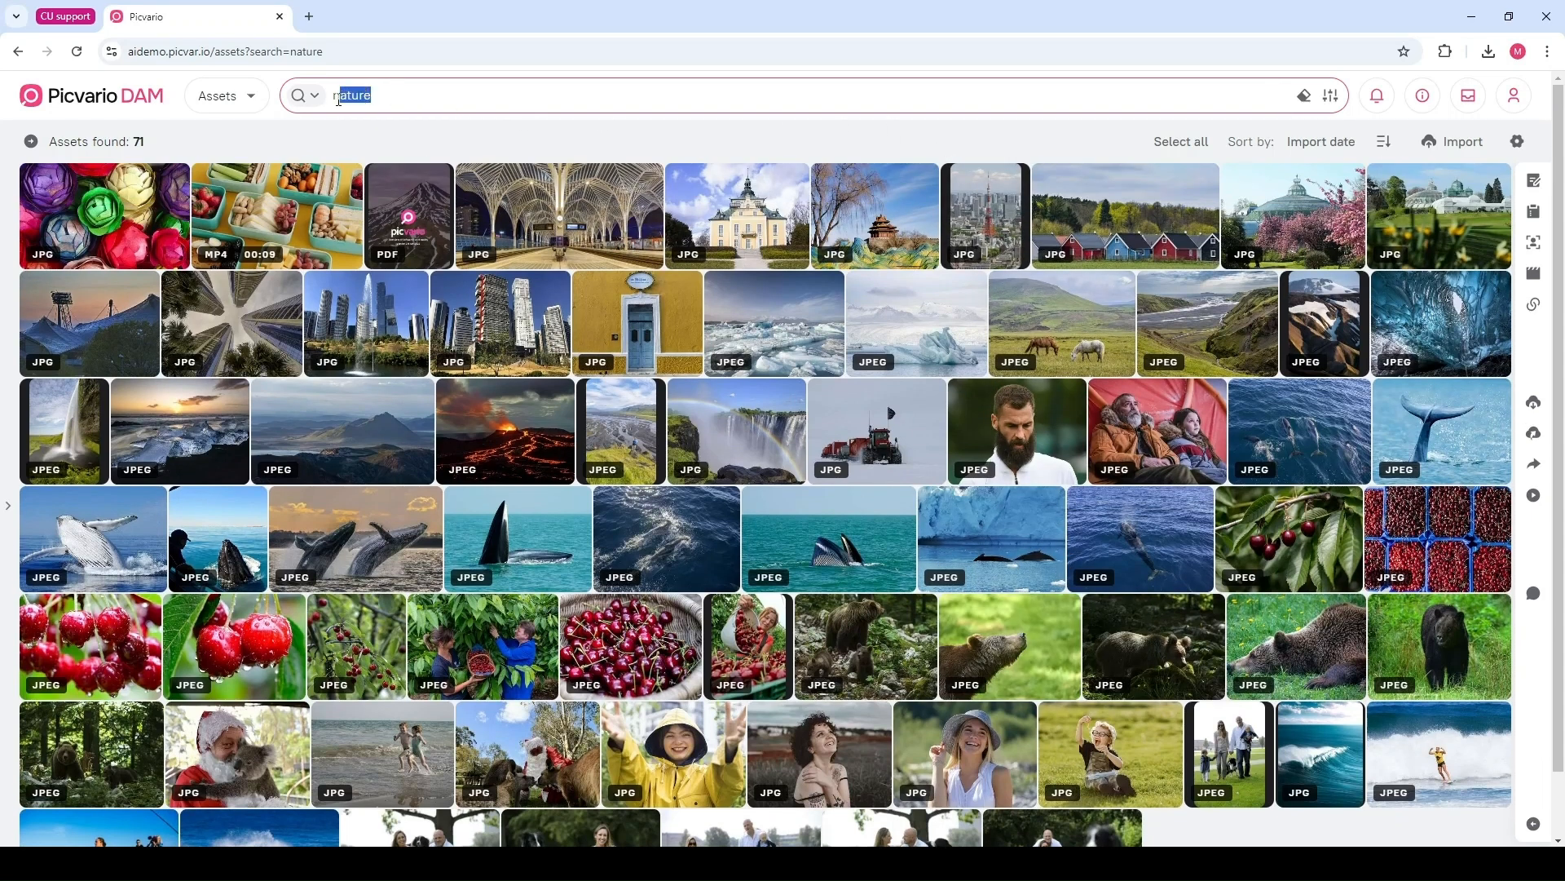
pyautogui.press('BackSpace')
pyautogui.write('child*')
pyautogui.press('Return')
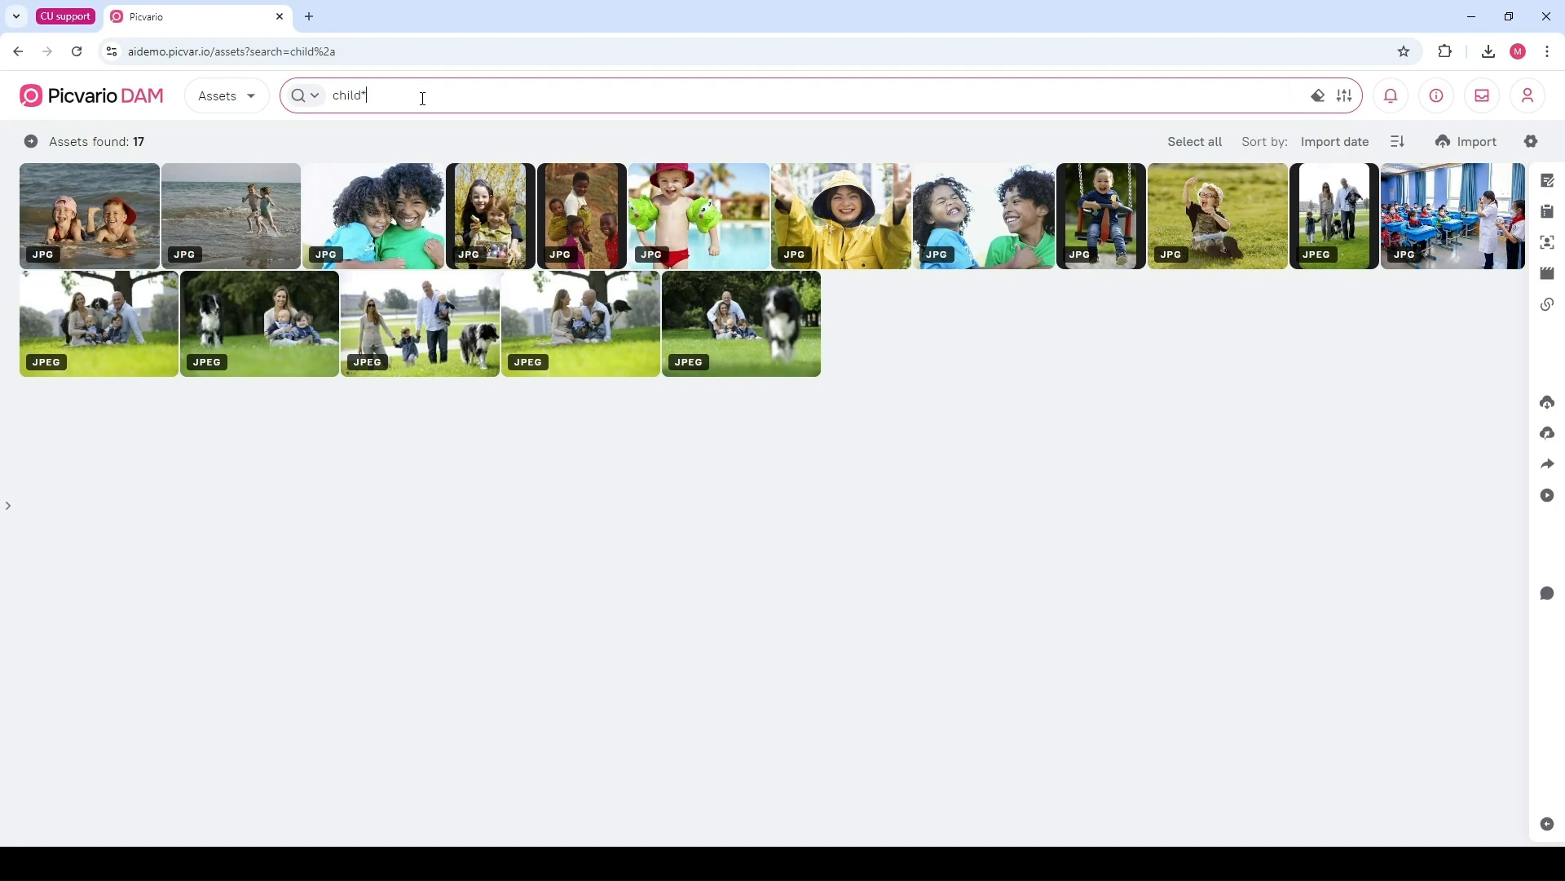
# Search the library for park AND bear
pyautogui.moveTo(367, 96); pyautogui.dragTo(329, 99)
pyautogui.press('BackSpace')
pyautogui.write('par')
pyautogui.write('k AND')
pyautogui.write(' bear')
pyautogui.press('Return')
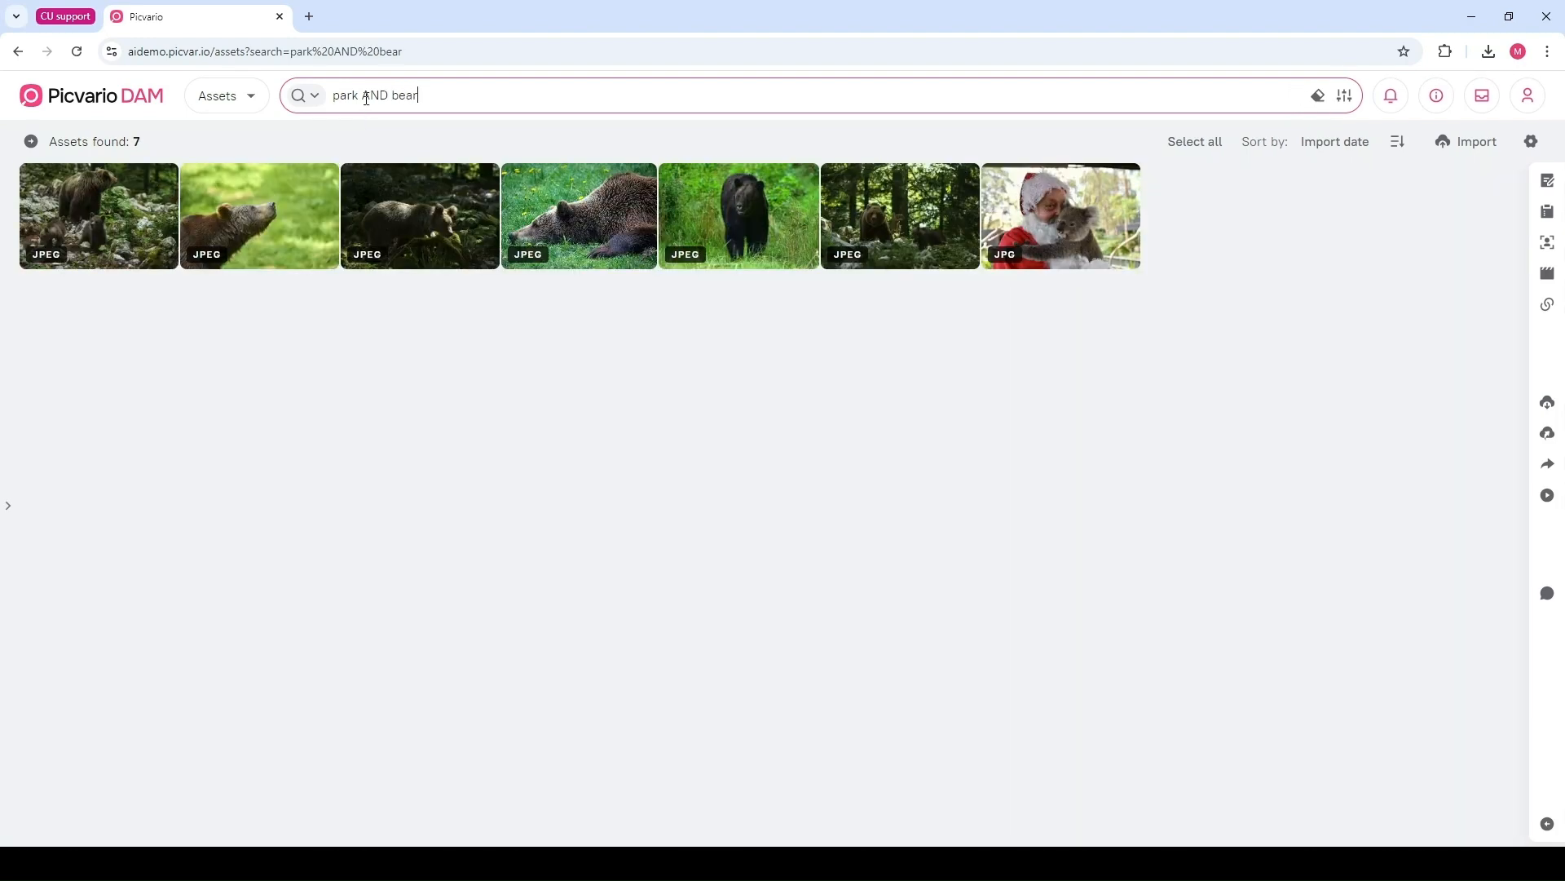
# Remove the AND operator to search for park bear and open two of the bear results
pyautogui.moveTo(361, 96); pyautogui.dragTo(391, 98)
pyautogui.press('BackSpace')
pyautogui.press('BackSpace')
pyautogui.press('Return')
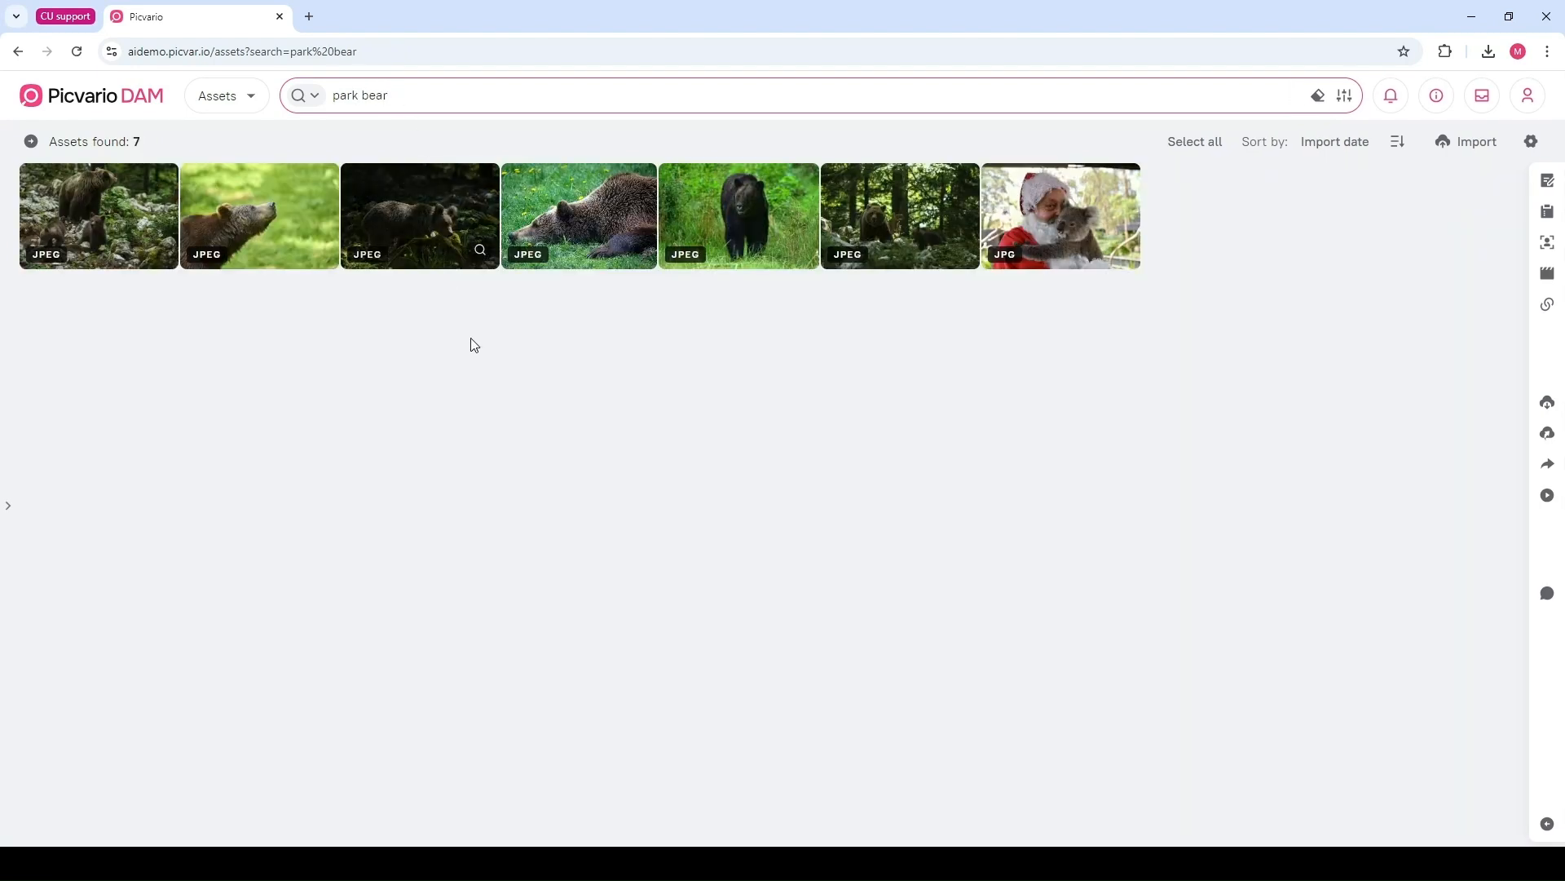
pyautogui.click(246, 194)
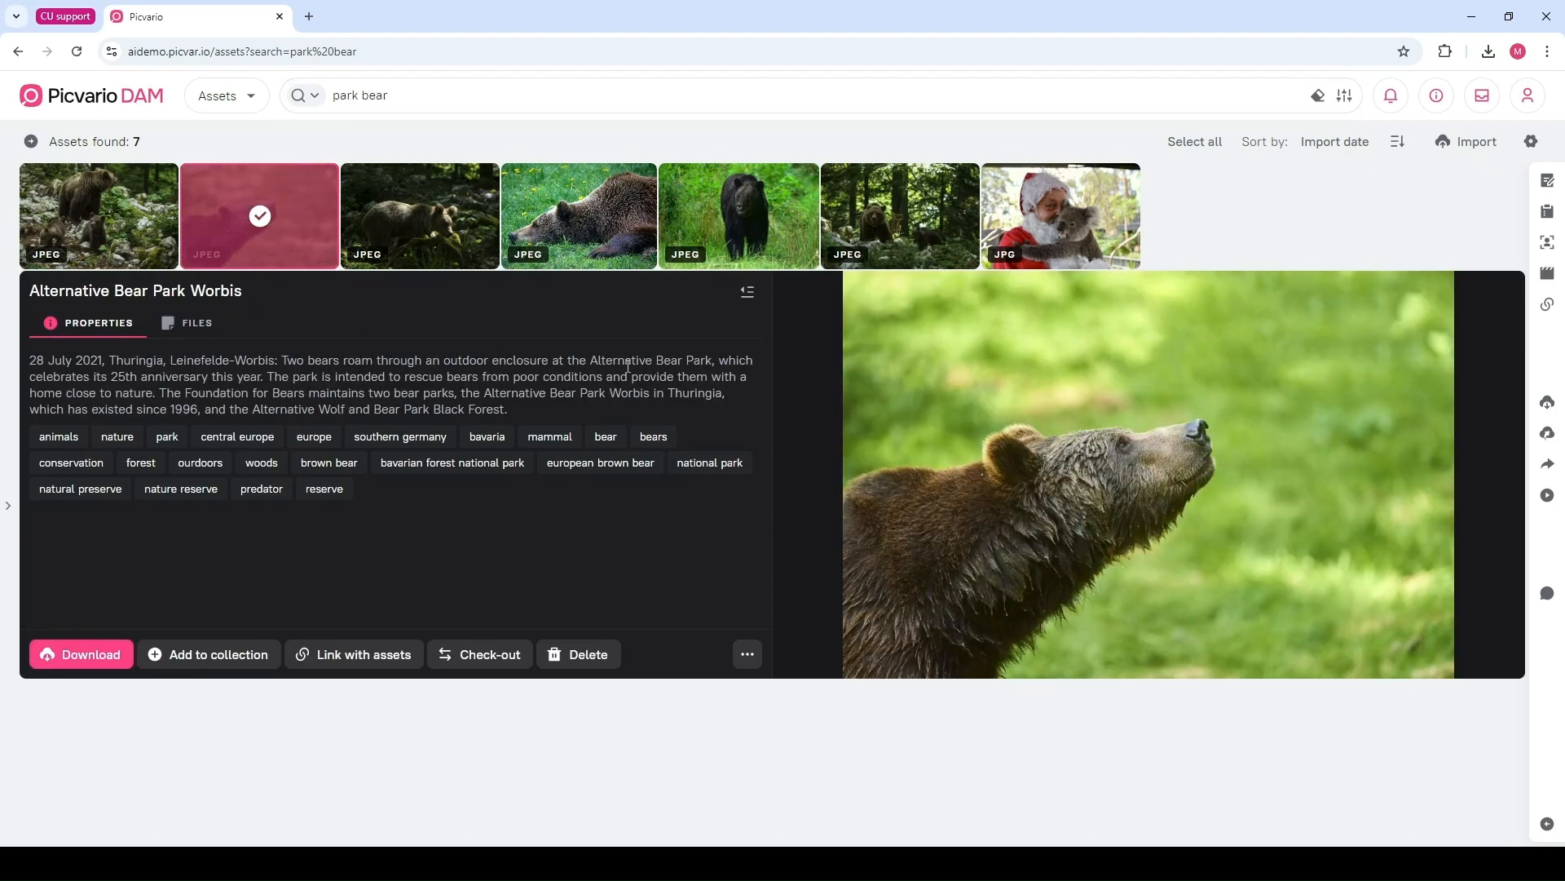
pyautogui.click(718, 210)
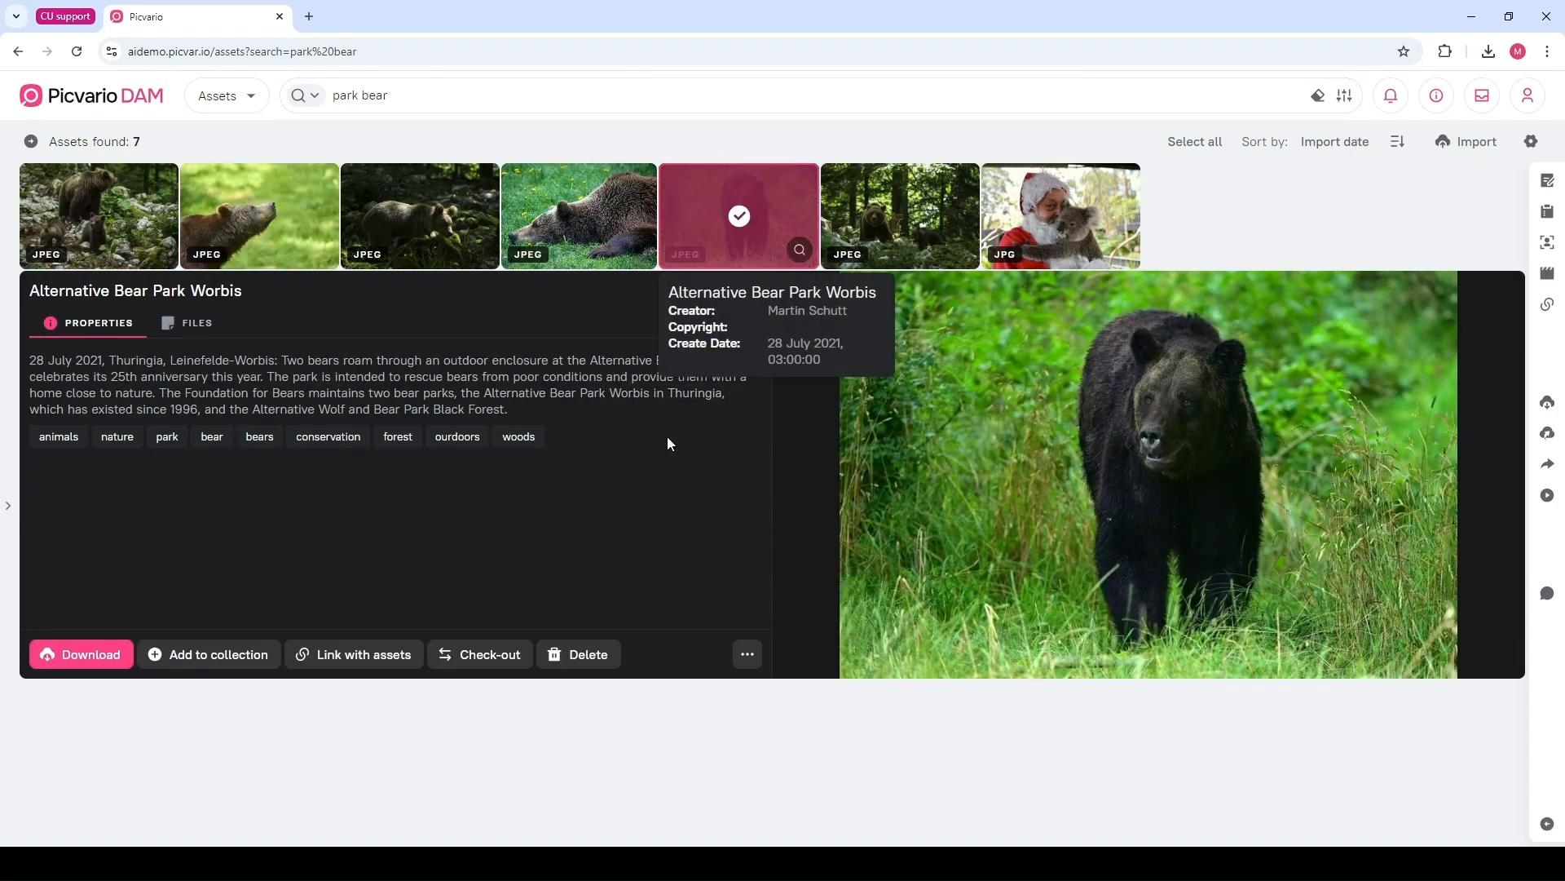
# Search for park OR bear and open a bear image among the results
pyautogui.click(362, 93)
pyautogui.write('OR')
pyautogui.press('Return')
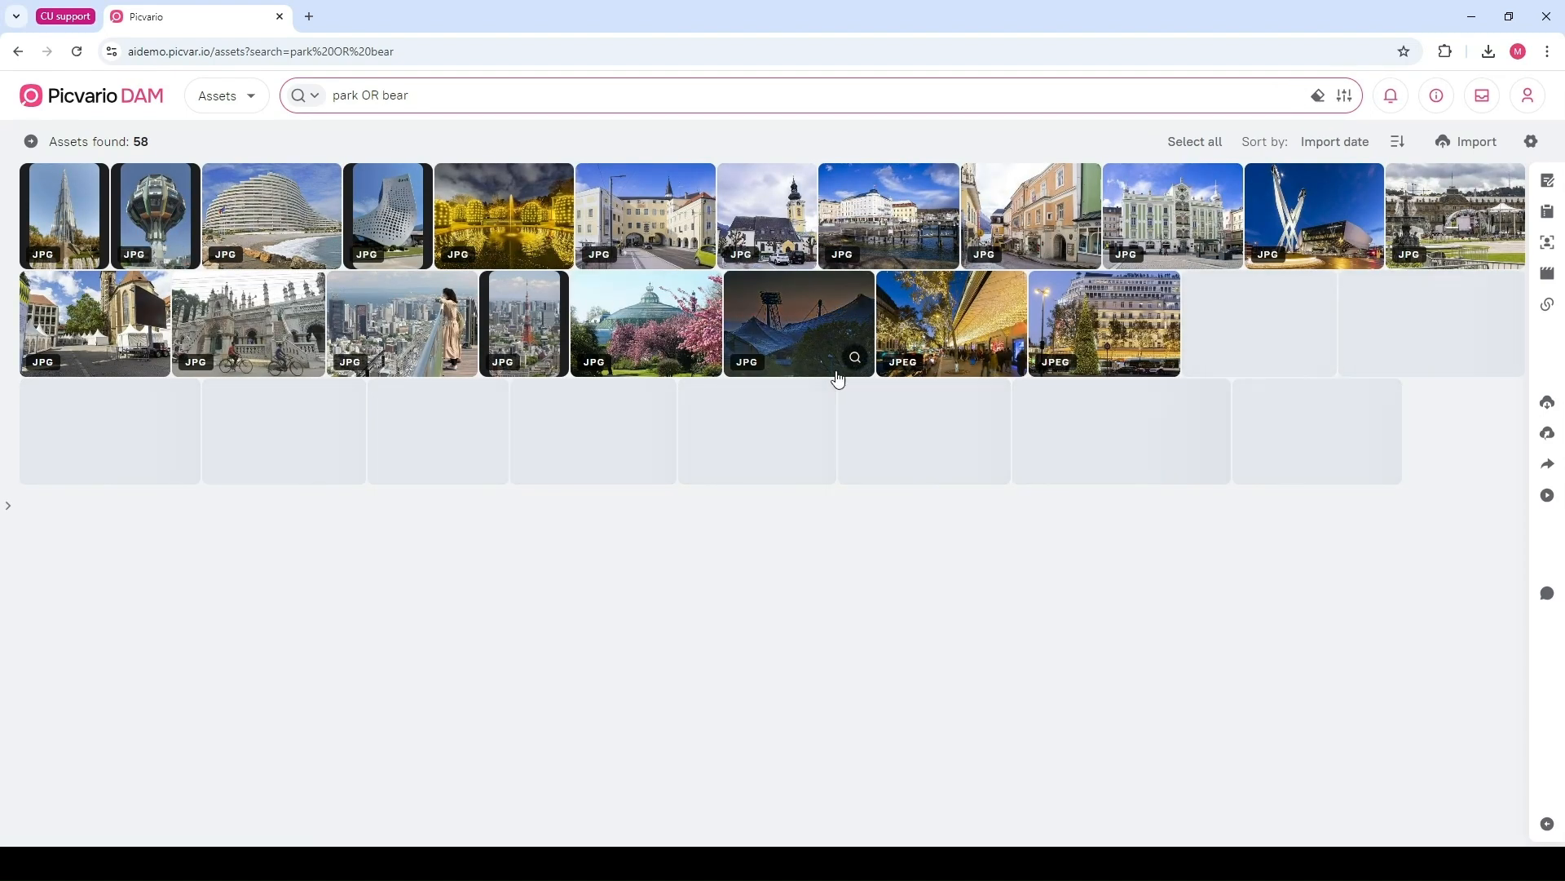
pyautogui.moveTo(1159, 382)
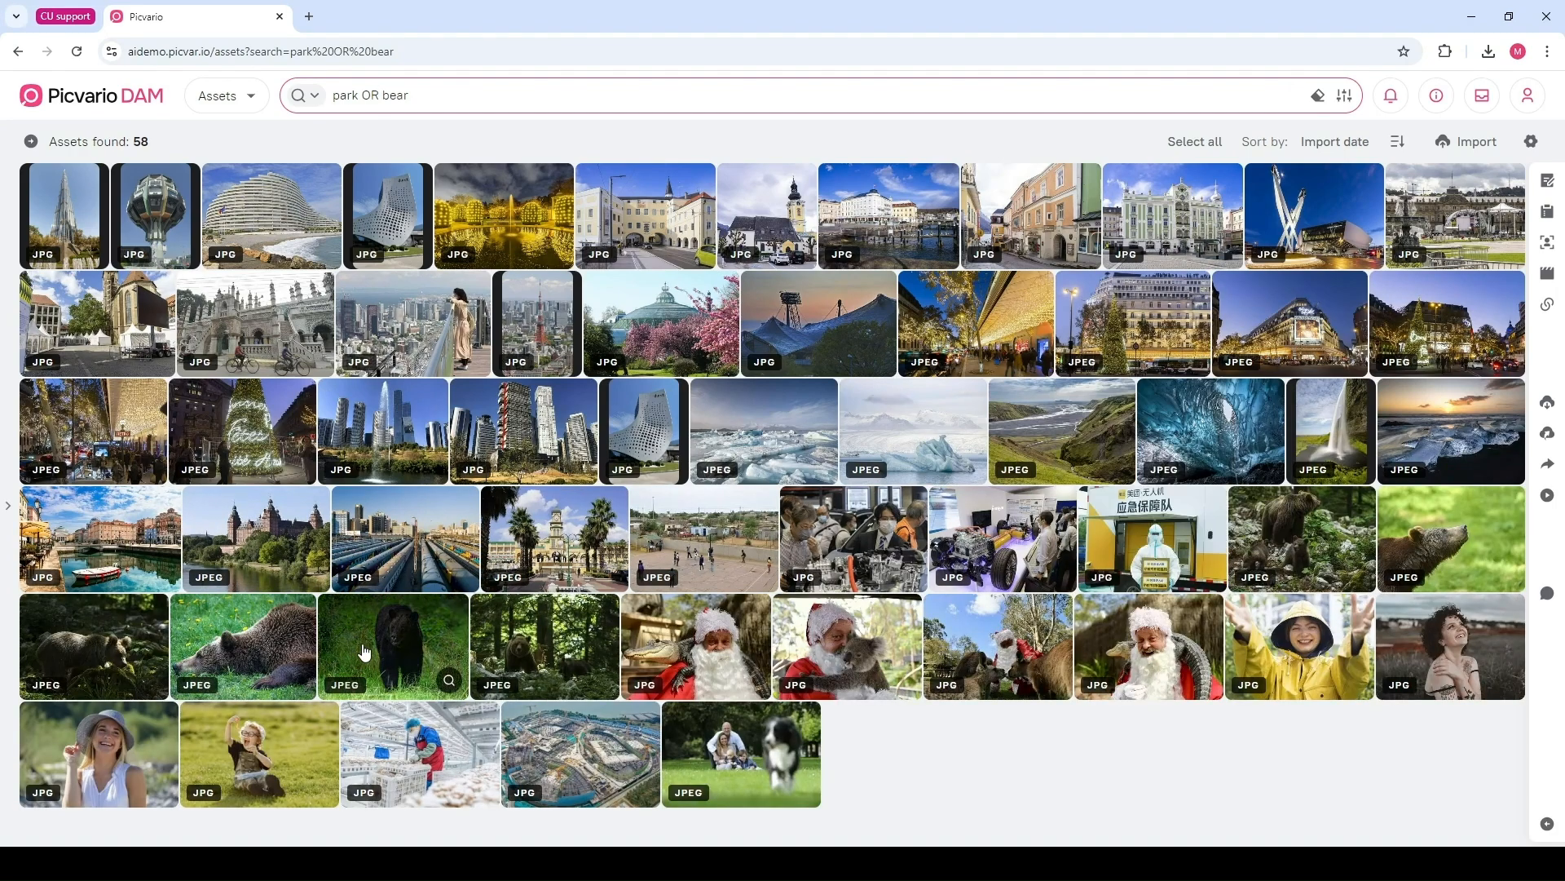
pyautogui.click(364, 652)
pyautogui.scroll(4, 367, 367)
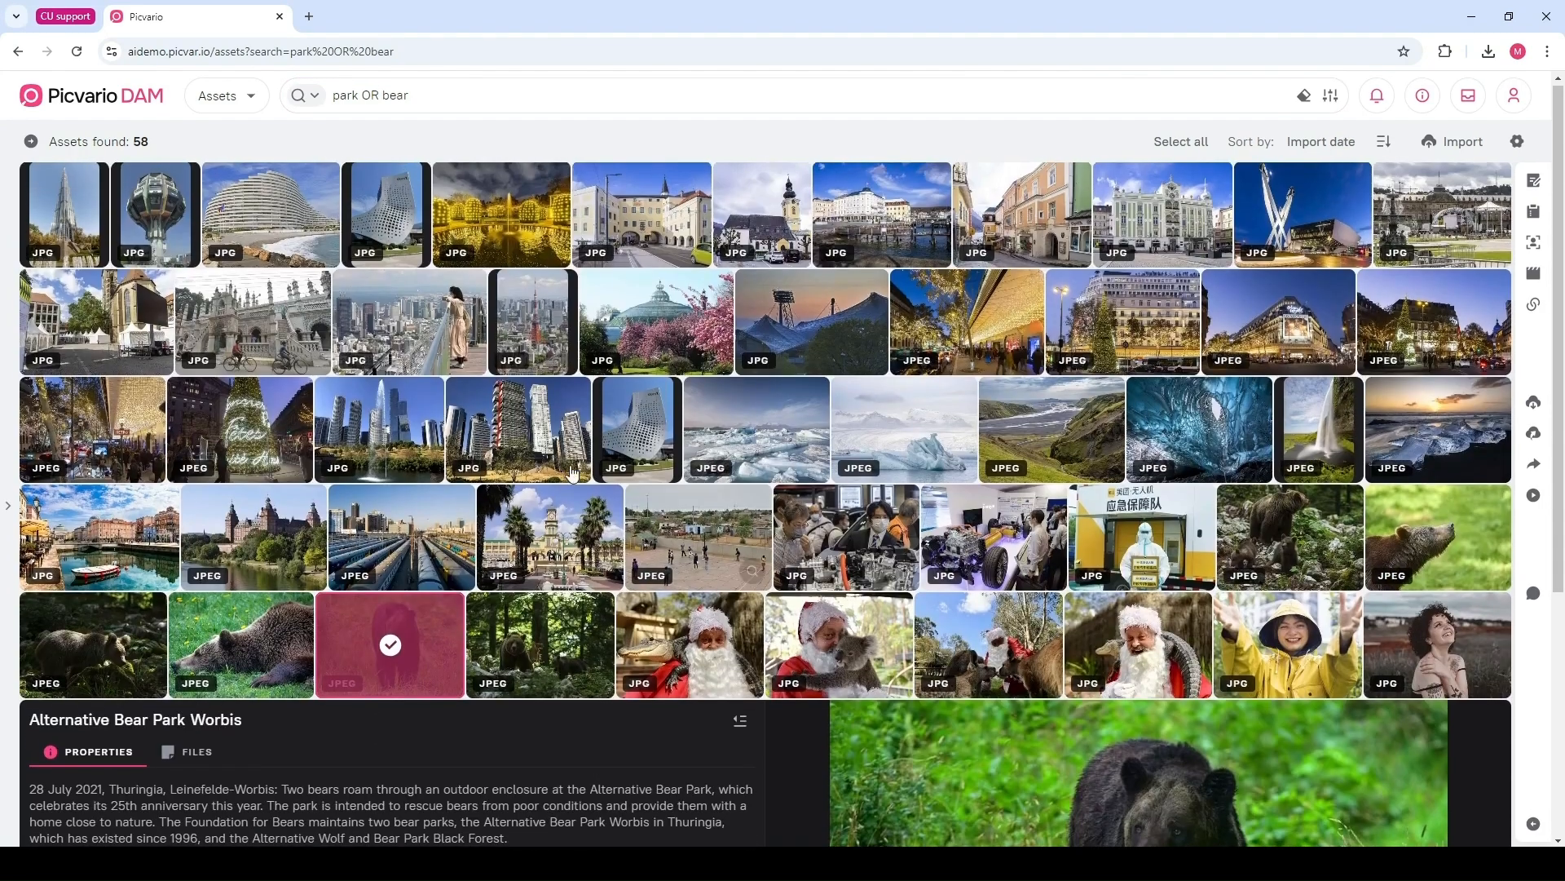
# Search for park NOT bear
pyautogui.doubleClick(370, 95)
pyautogui.write('NOT')
pyautogui.press('Return')
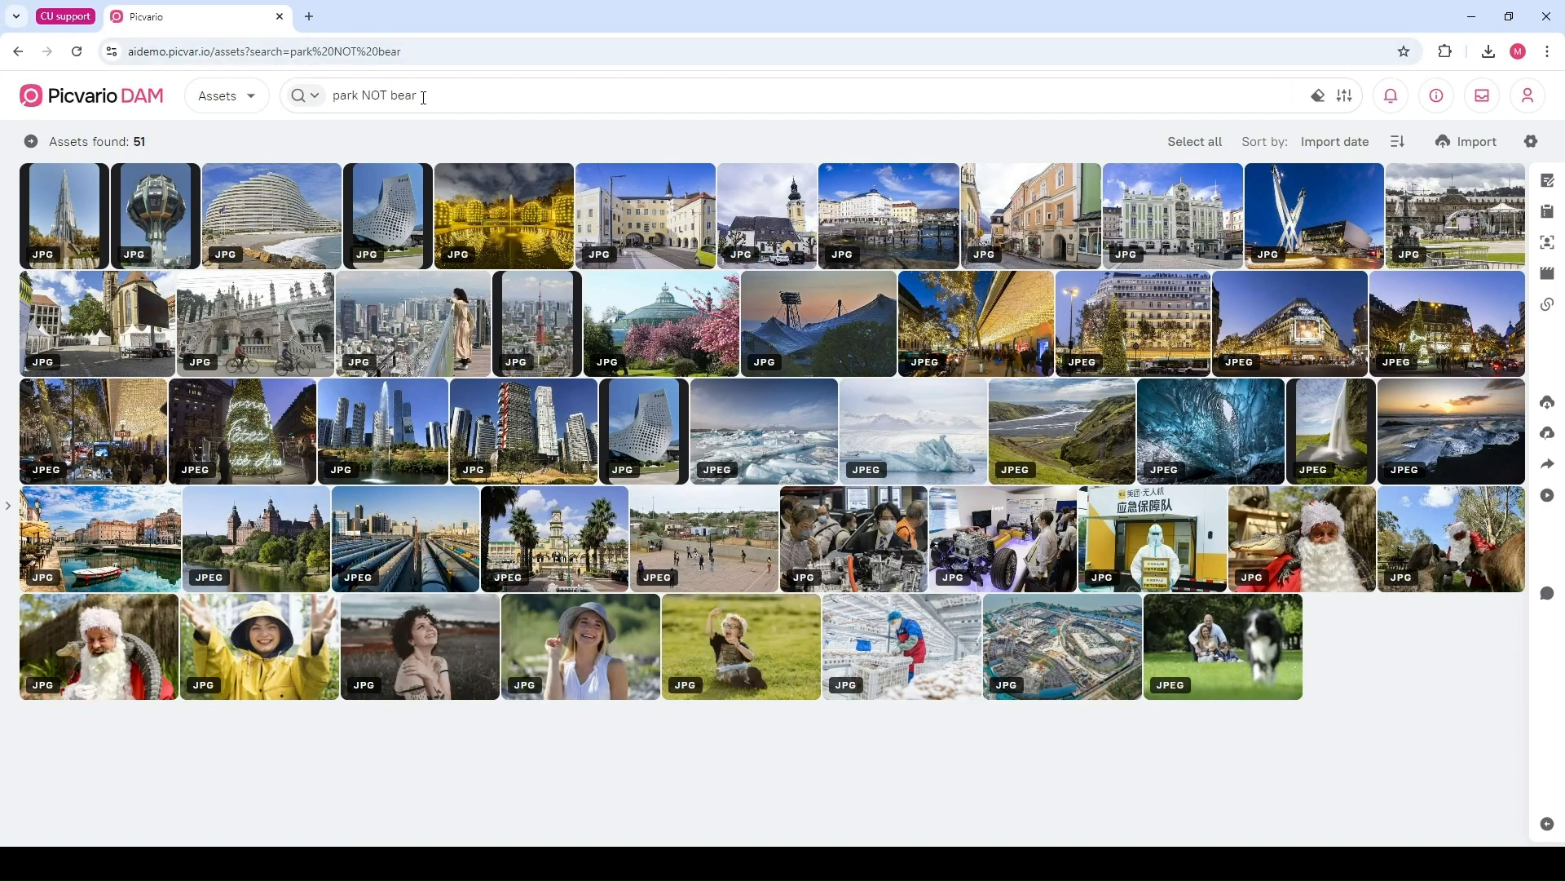
# Clear the search field and open the advanced filter panel
pyautogui.click(318, 111)
pyautogui.press('BackSpace')
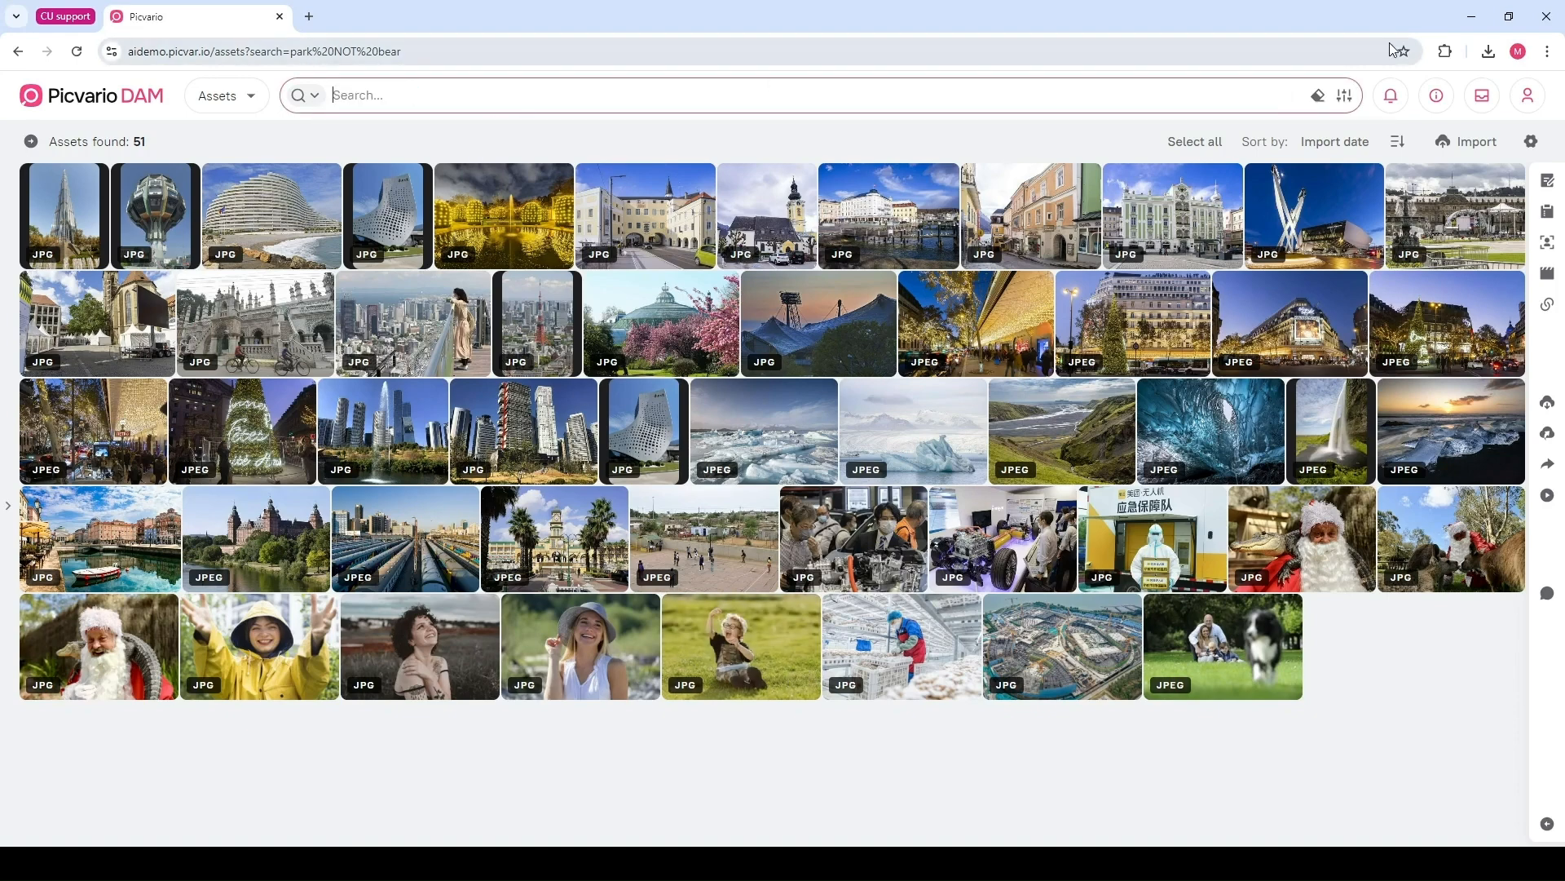
pyautogui.click(1344, 95)
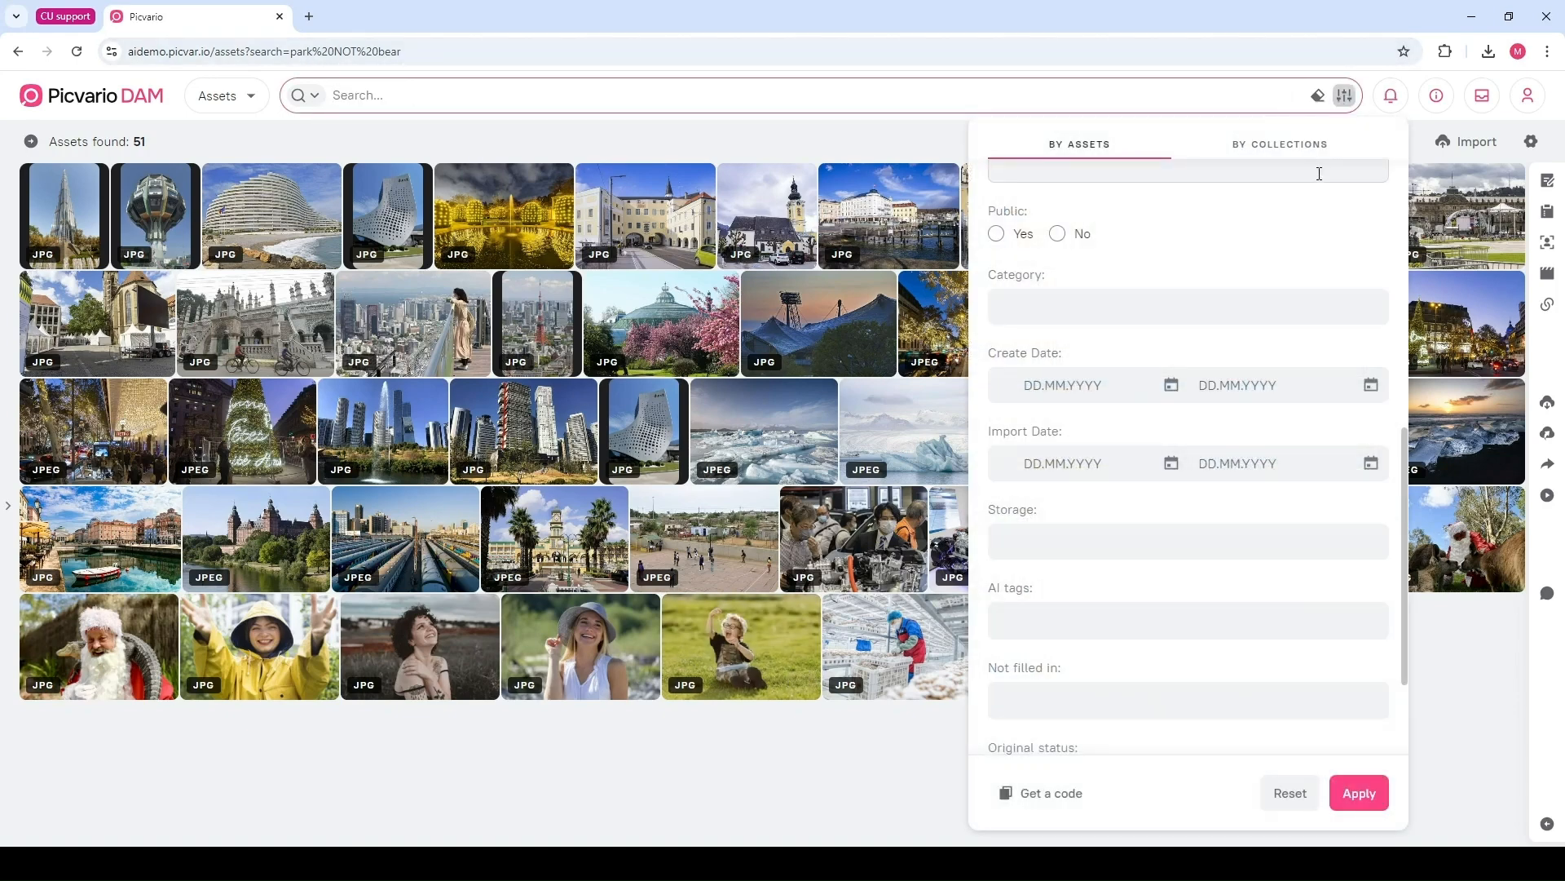
# Set the advanced filter's Format to Photo
pyautogui.scroll(6, 1307, 276)
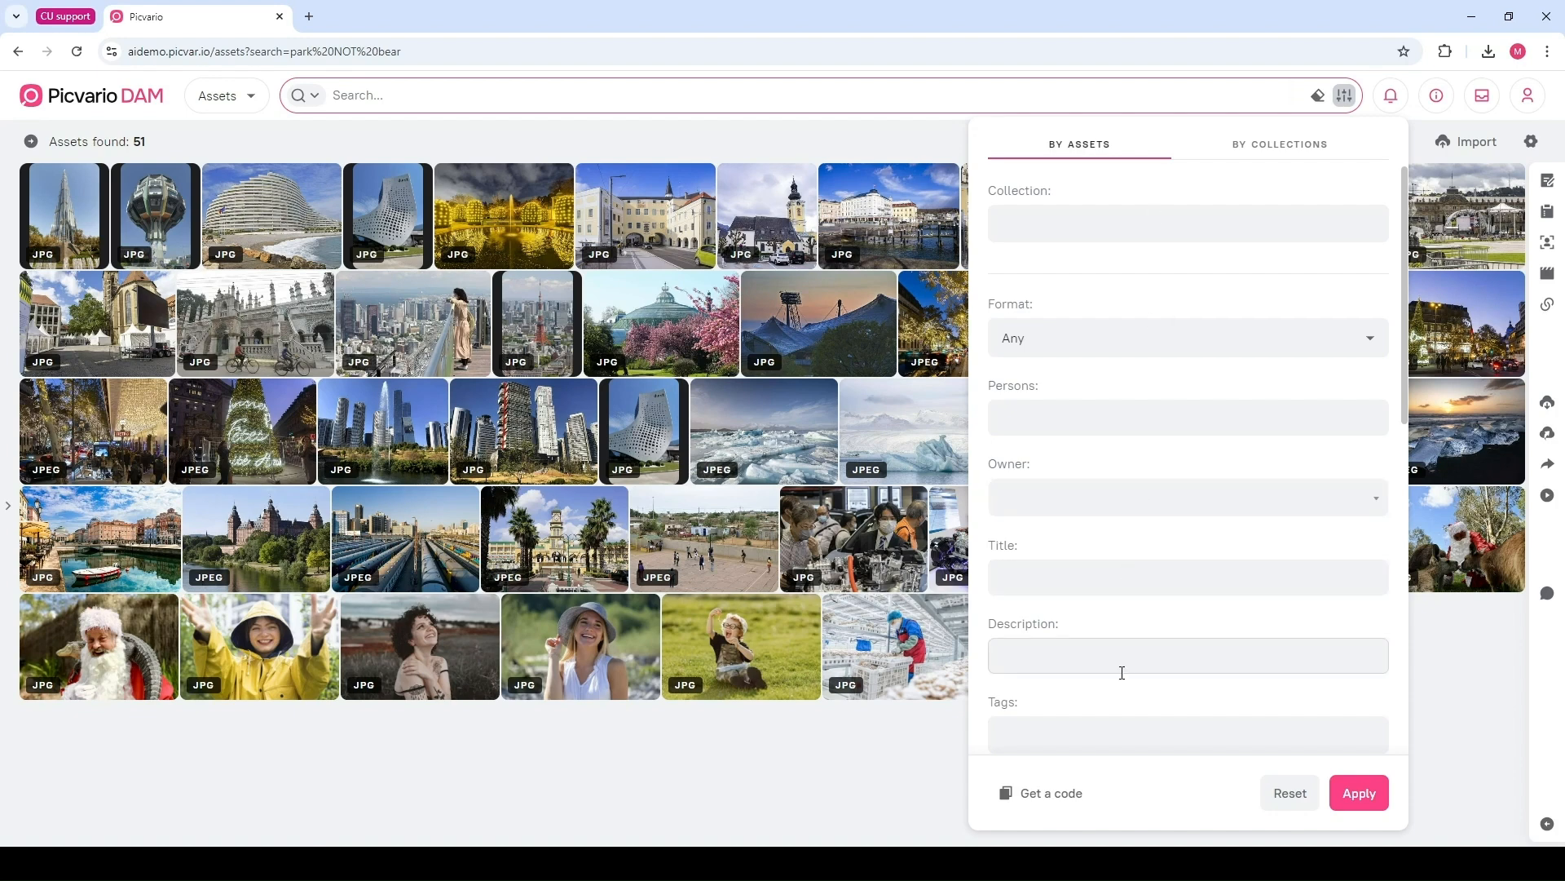
pyautogui.click(1247, 147)
pyautogui.click(1127, 150)
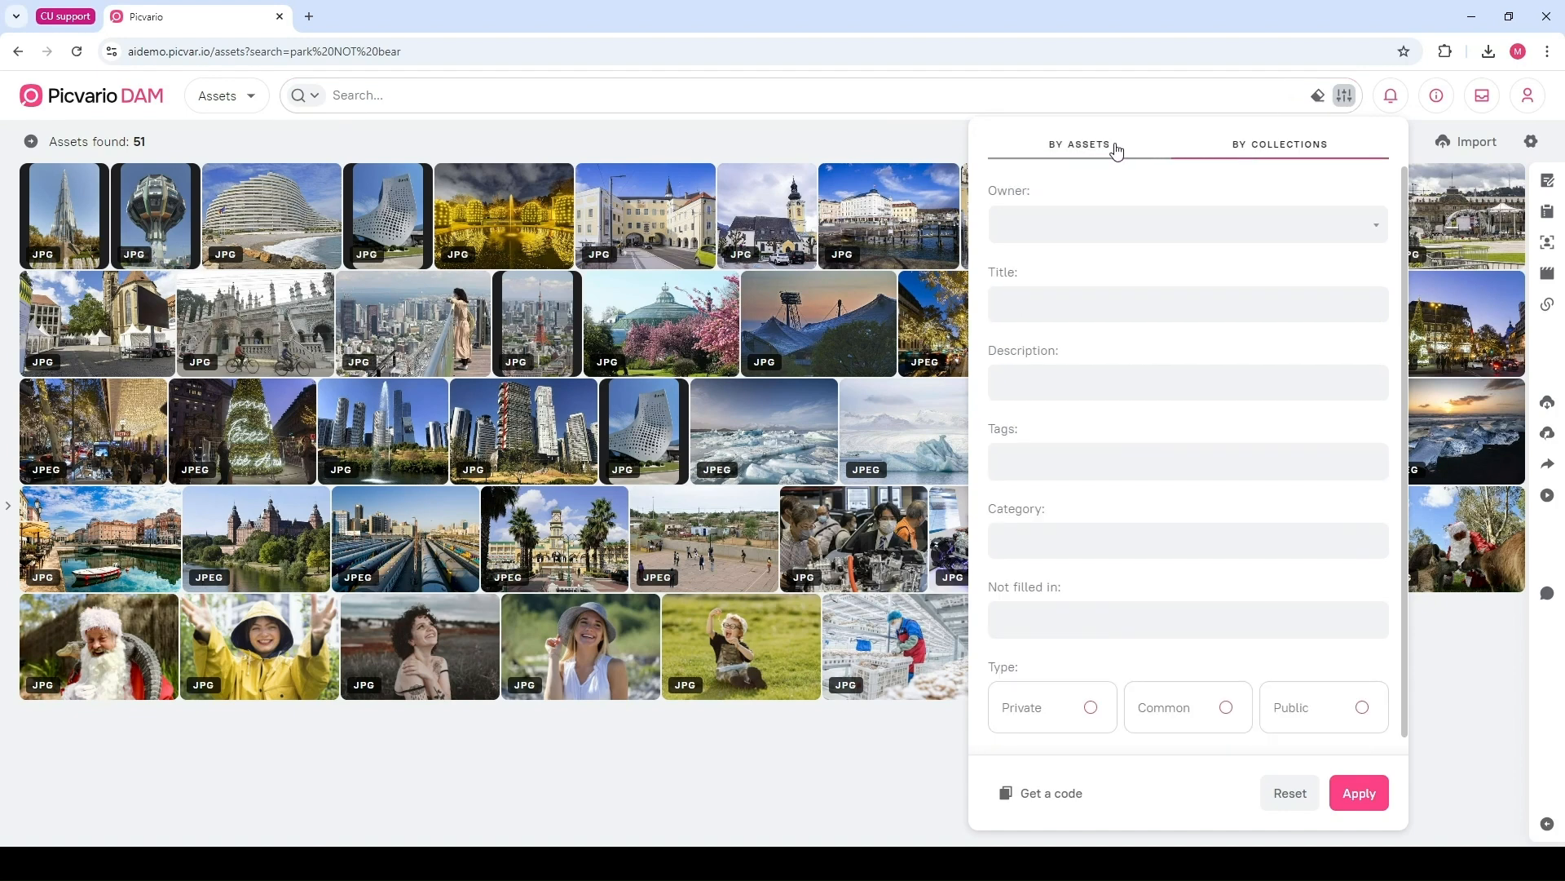
pyautogui.click(1048, 226)
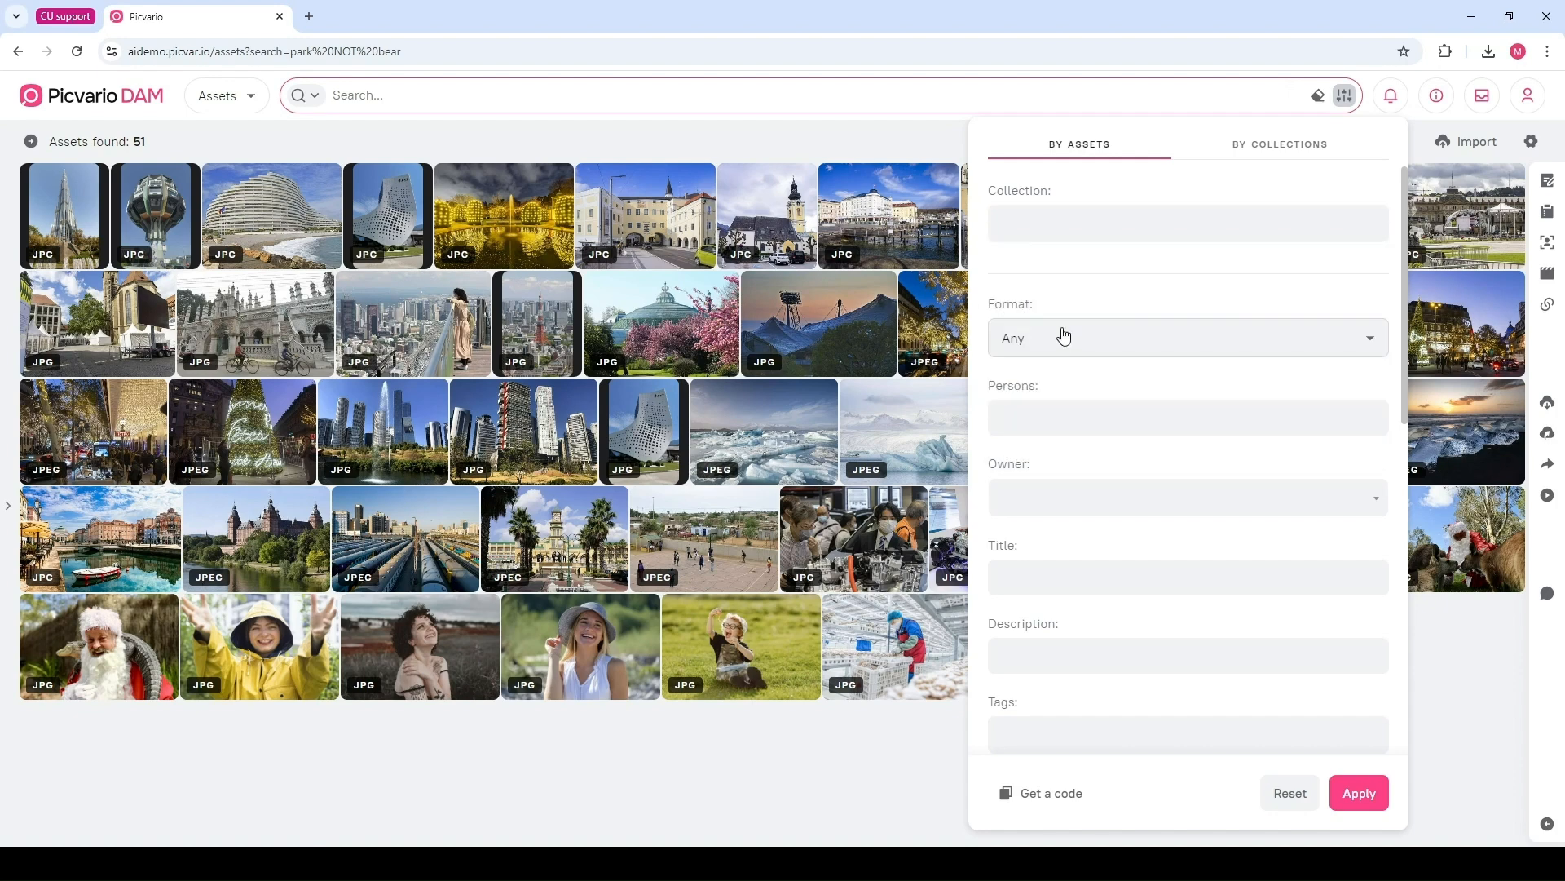
pyautogui.click(1064, 339)
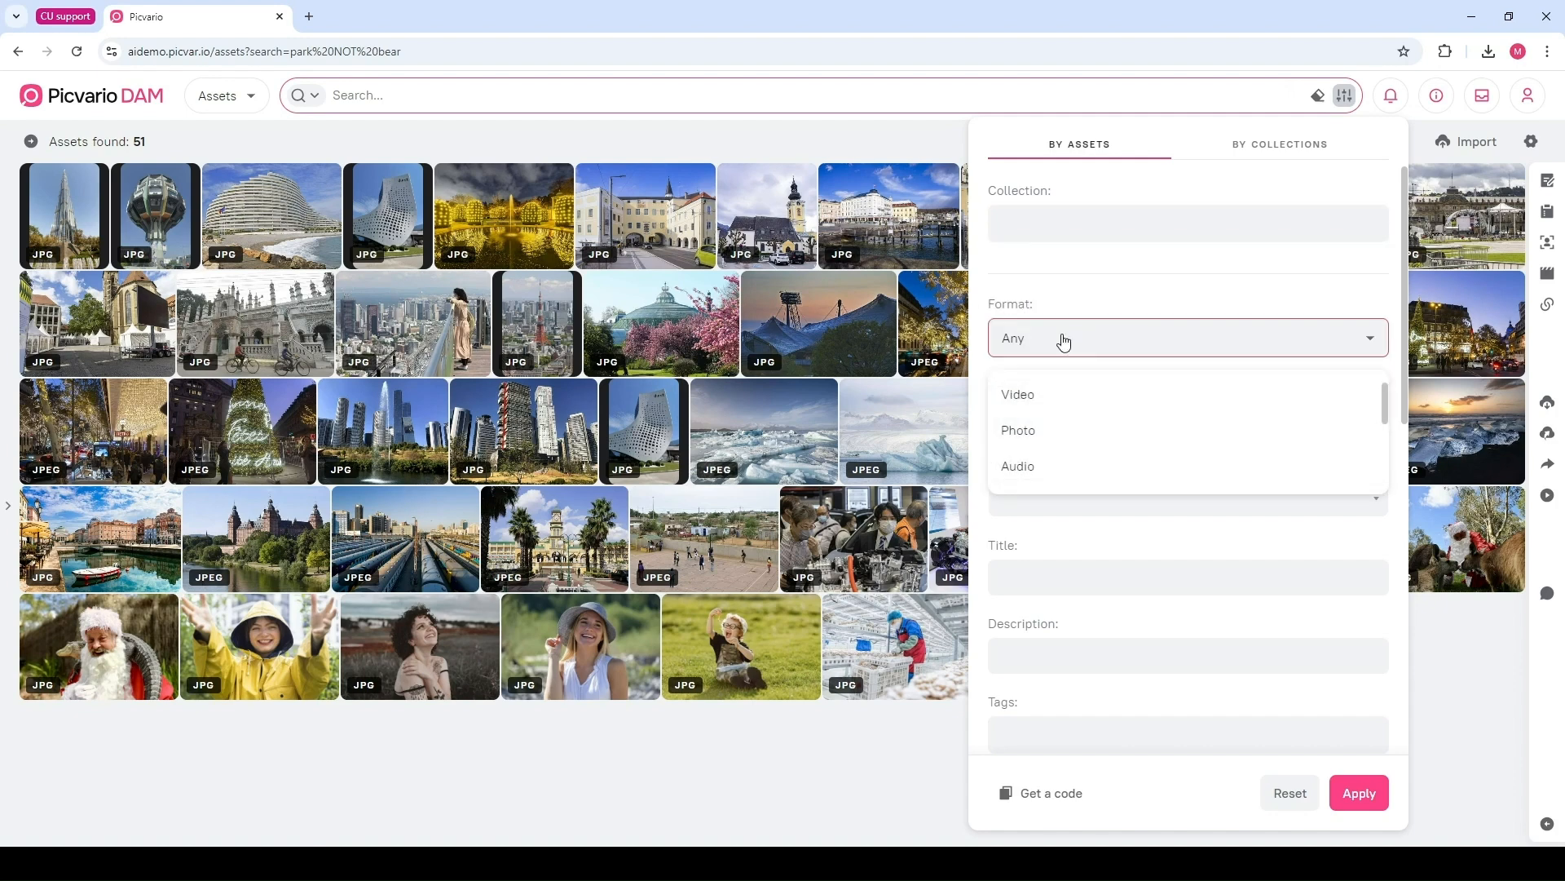
pyautogui.click(1034, 436)
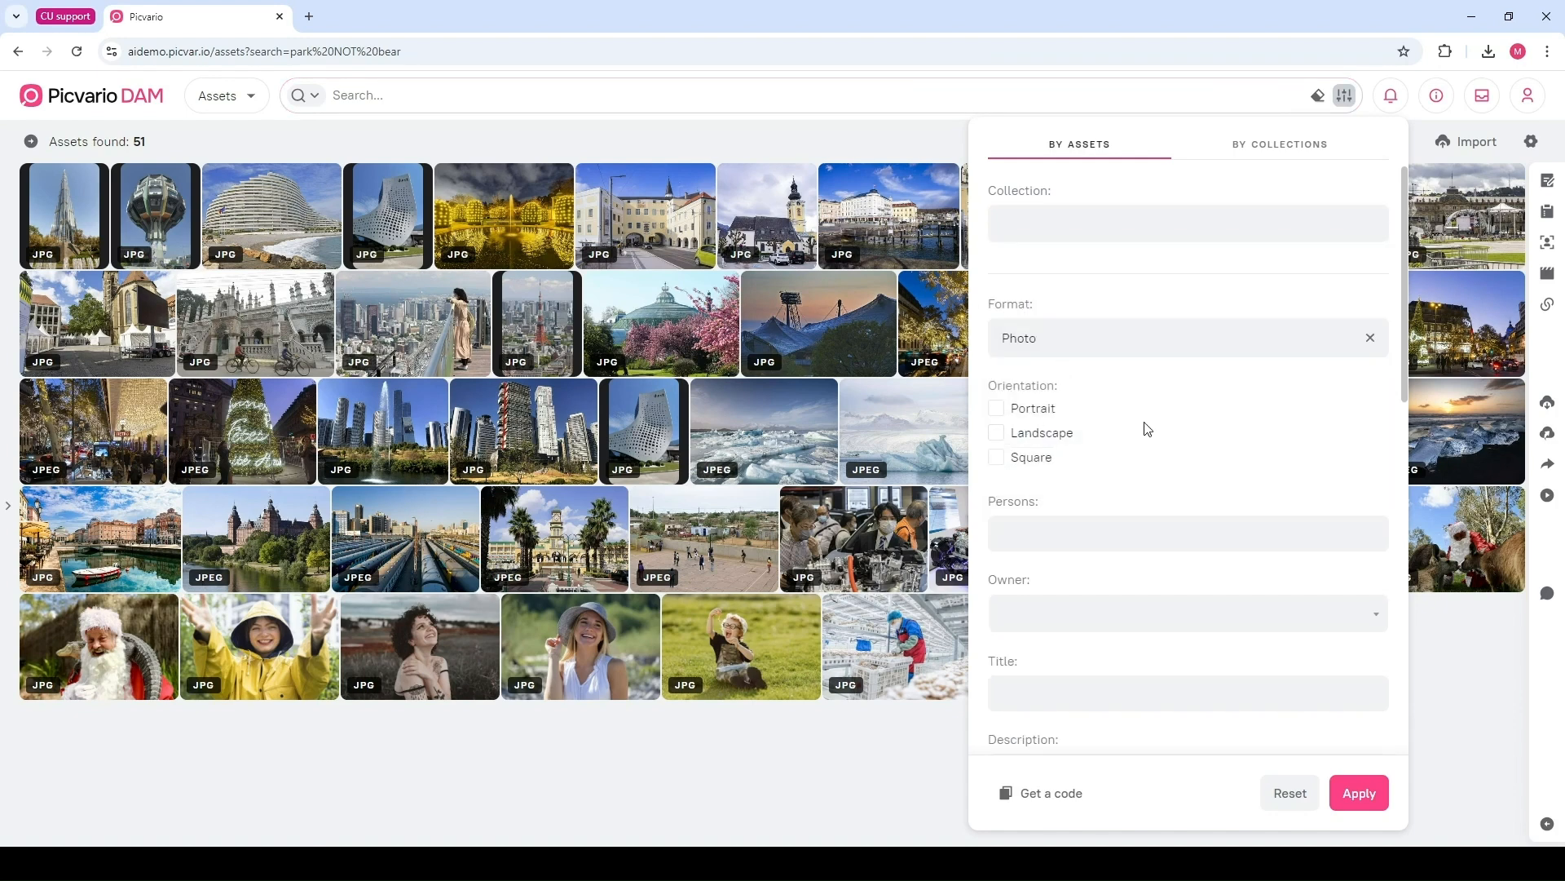
# Tick the Landscape orientation filter
pyautogui.scroll(-1, 1141, 424)
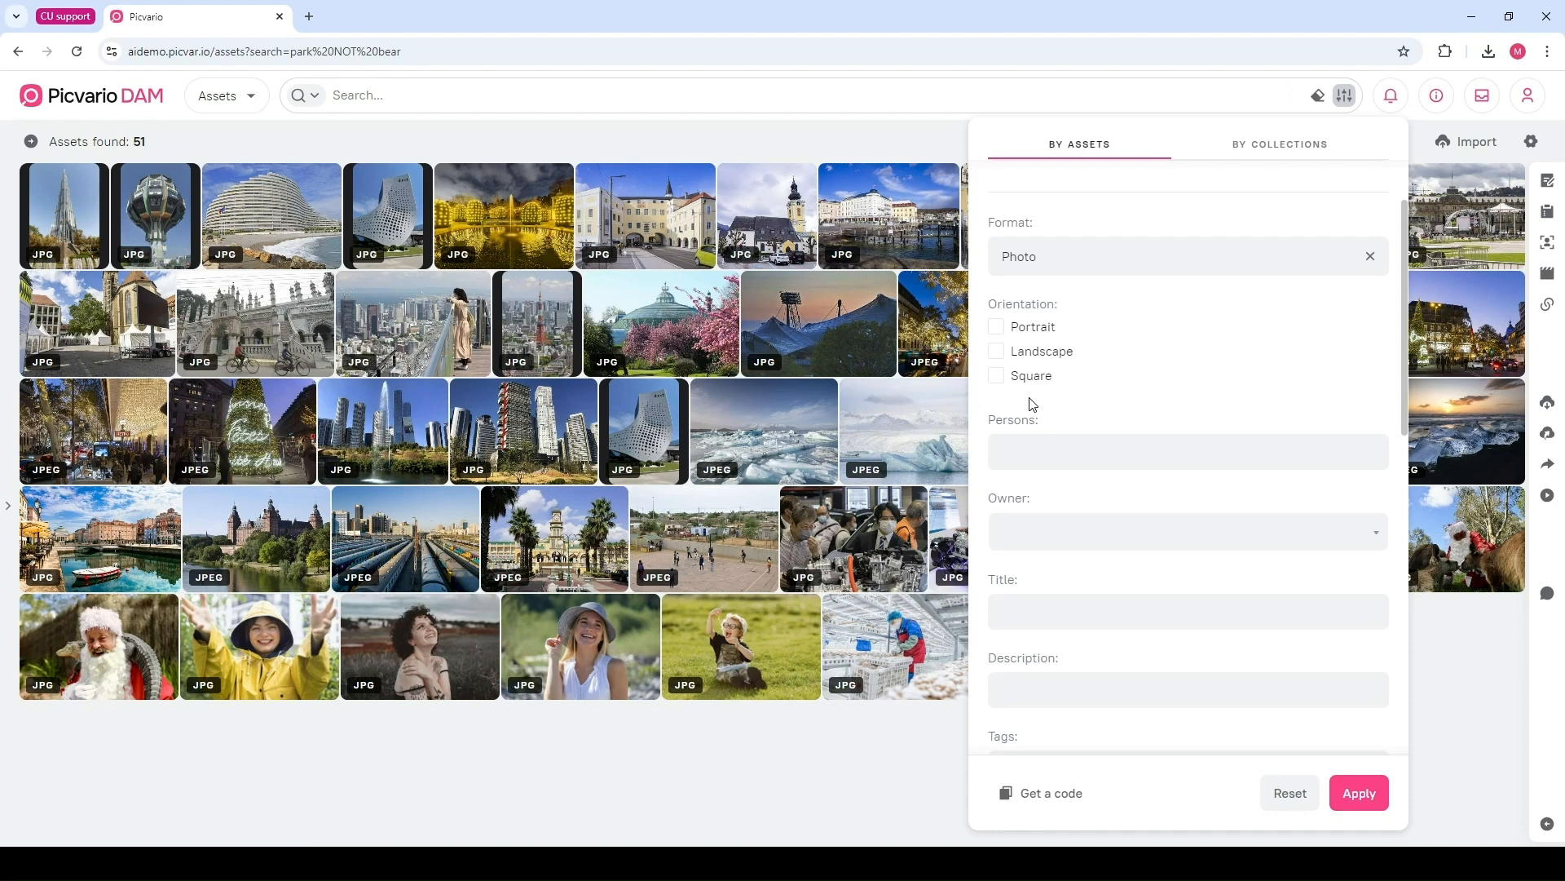
pyautogui.click(996, 352)
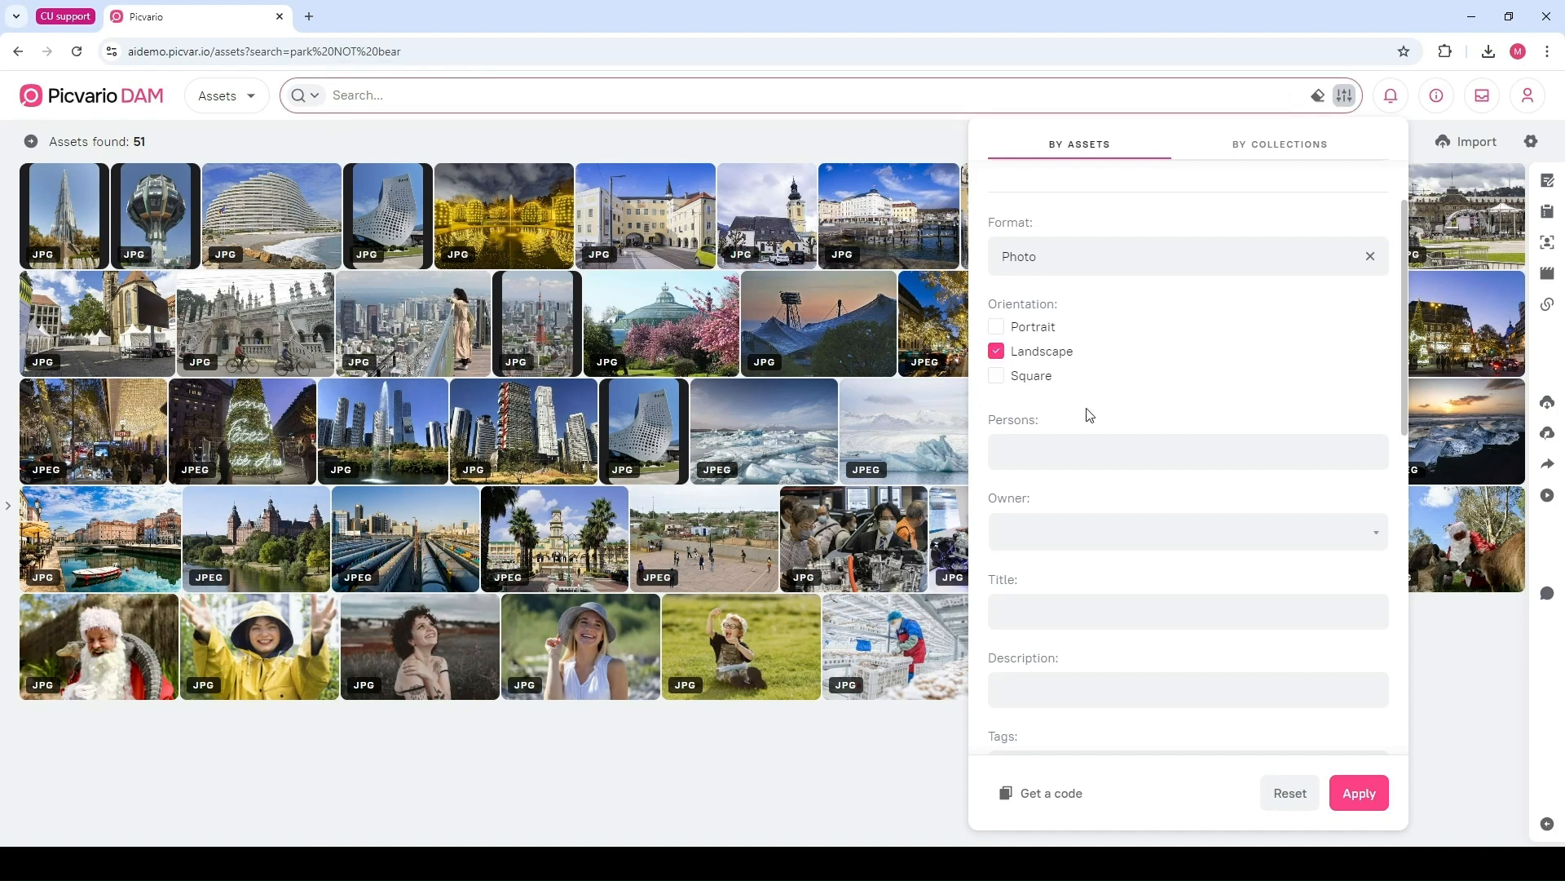
pyautogui.scroll(-2, 1085, 413)
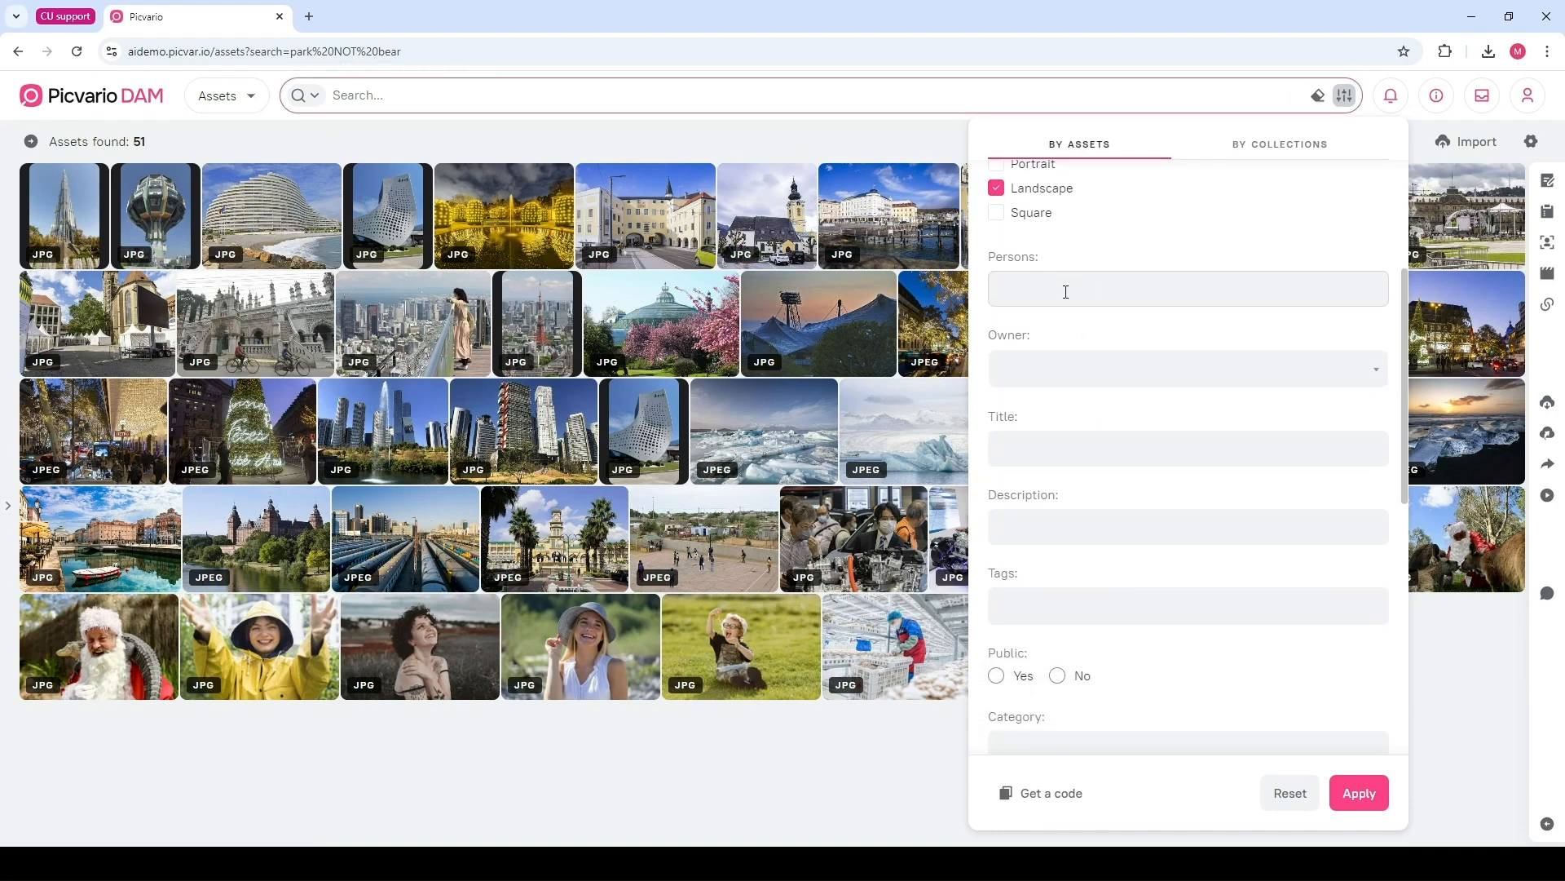
pyautogui.click(1050, 373)
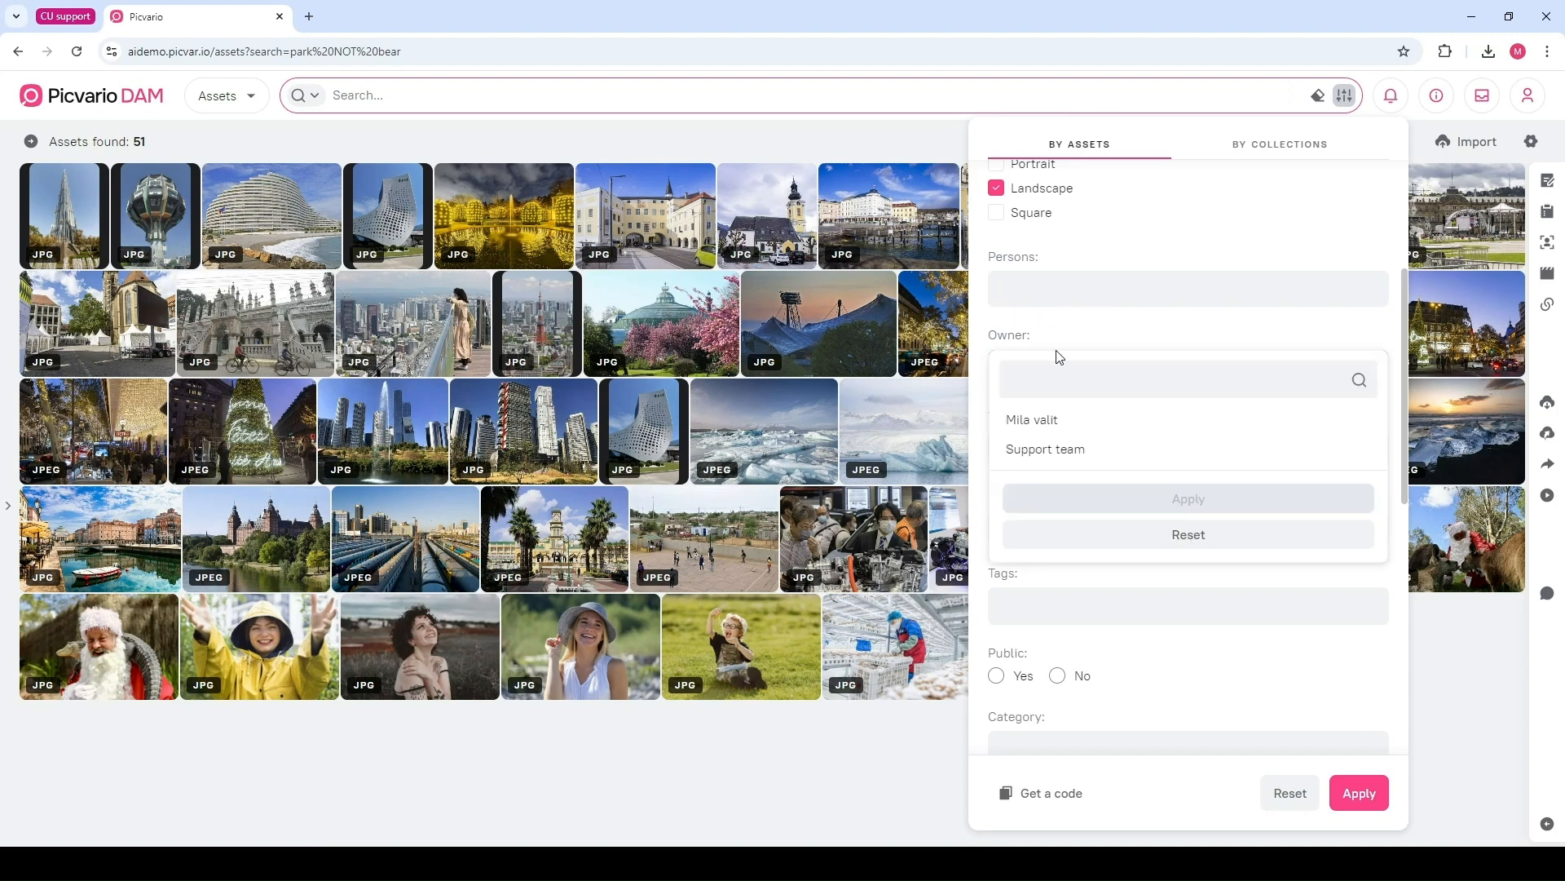
pyautogui.click(1069, 335)
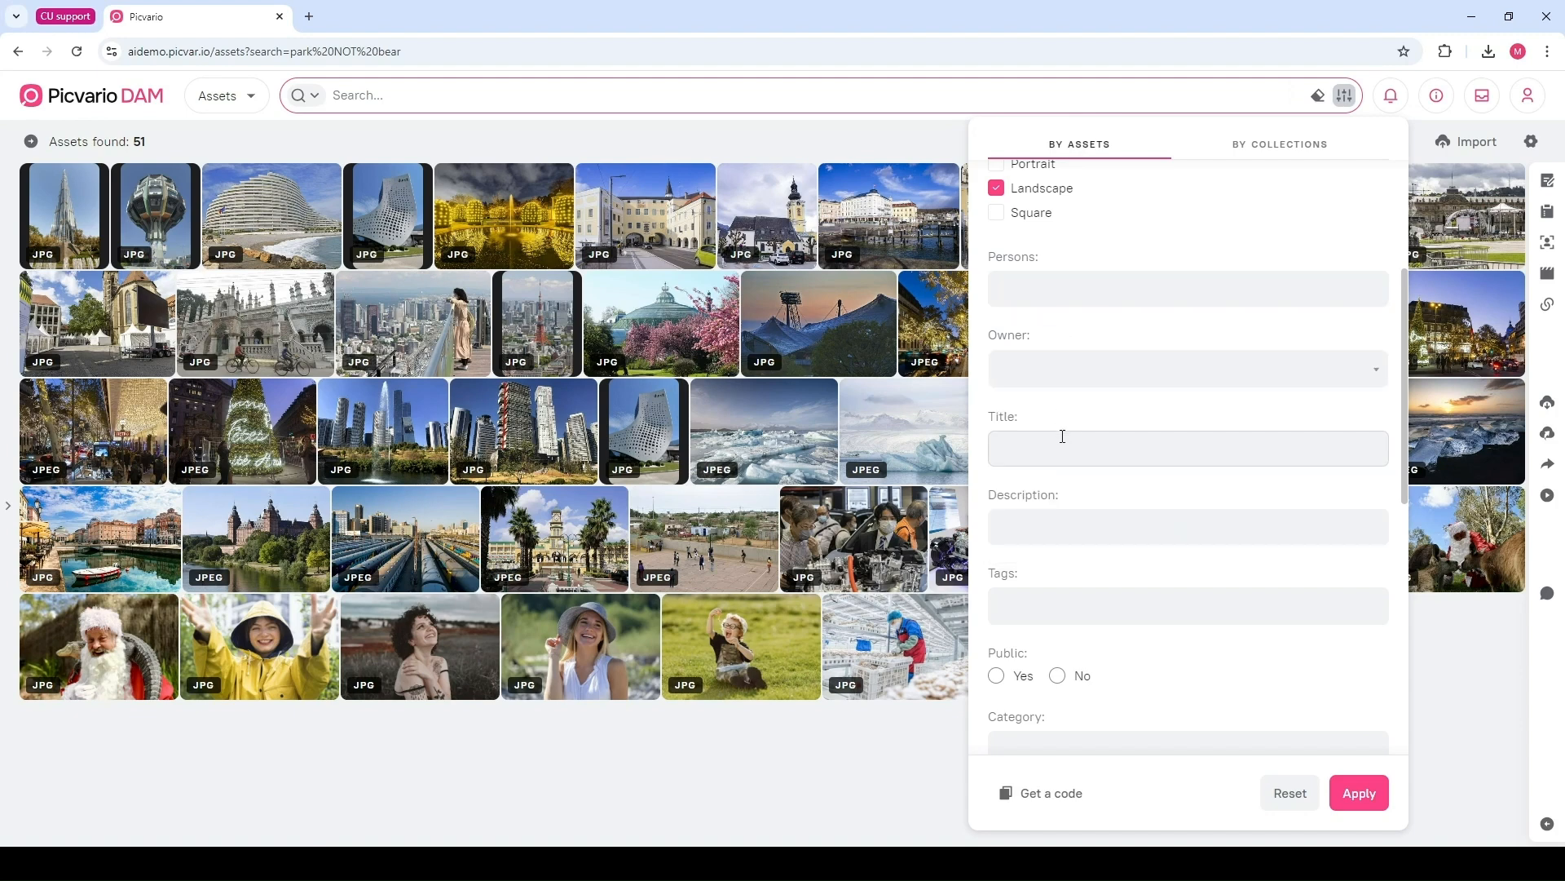
# Set the Category filter to Entertainment
pyautogui.click(1119, 443)
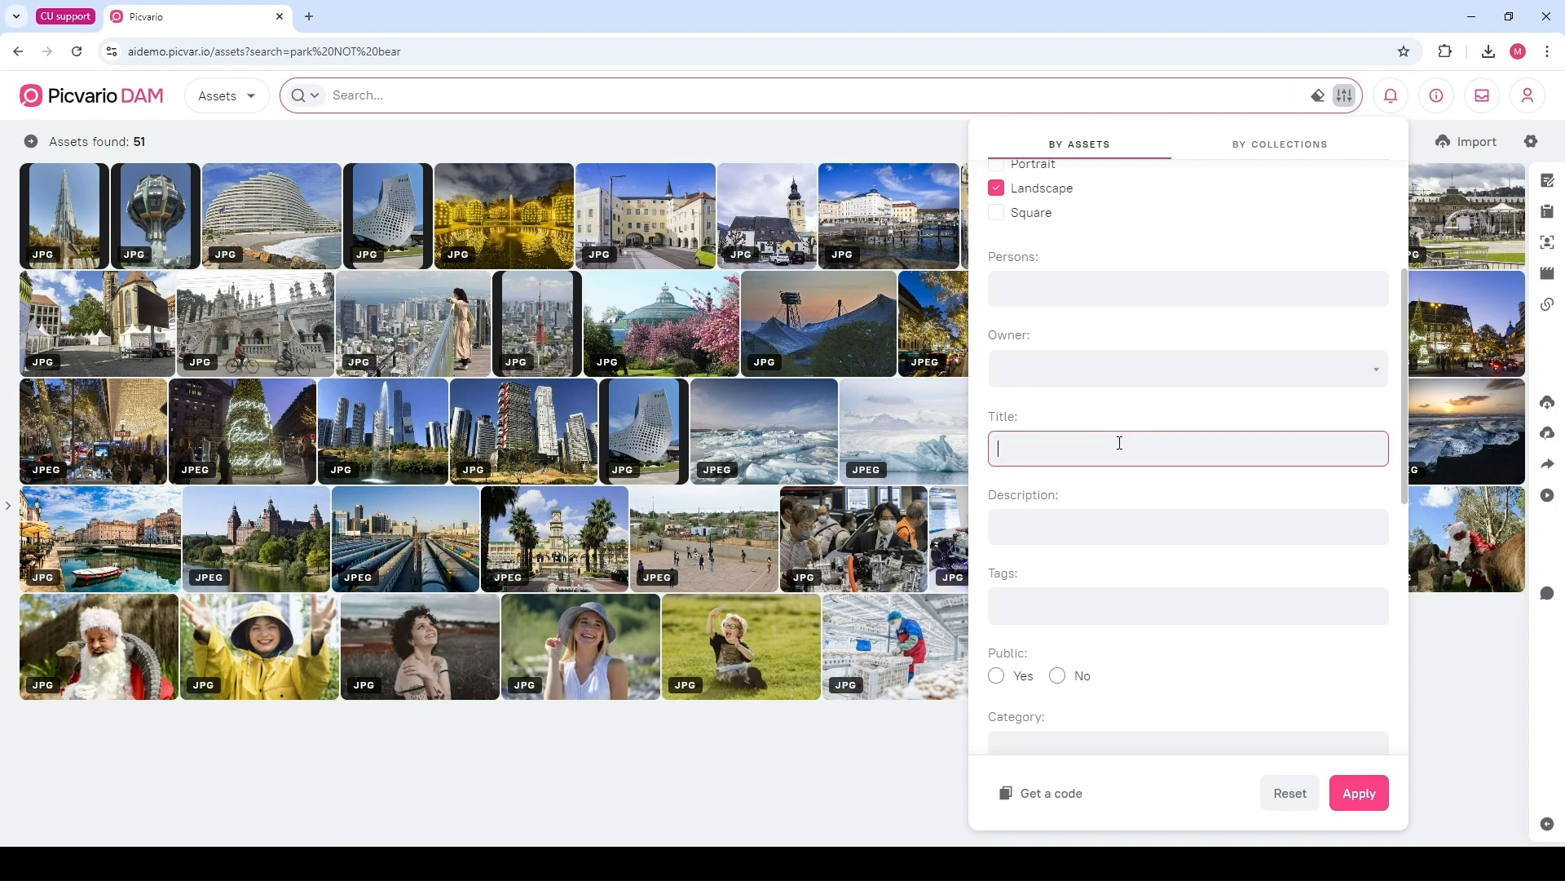
pyautogui.click(1104, 530)
pyautogui.click(1125, 608)
pyautogui.scroll(-4, 1125, 611)
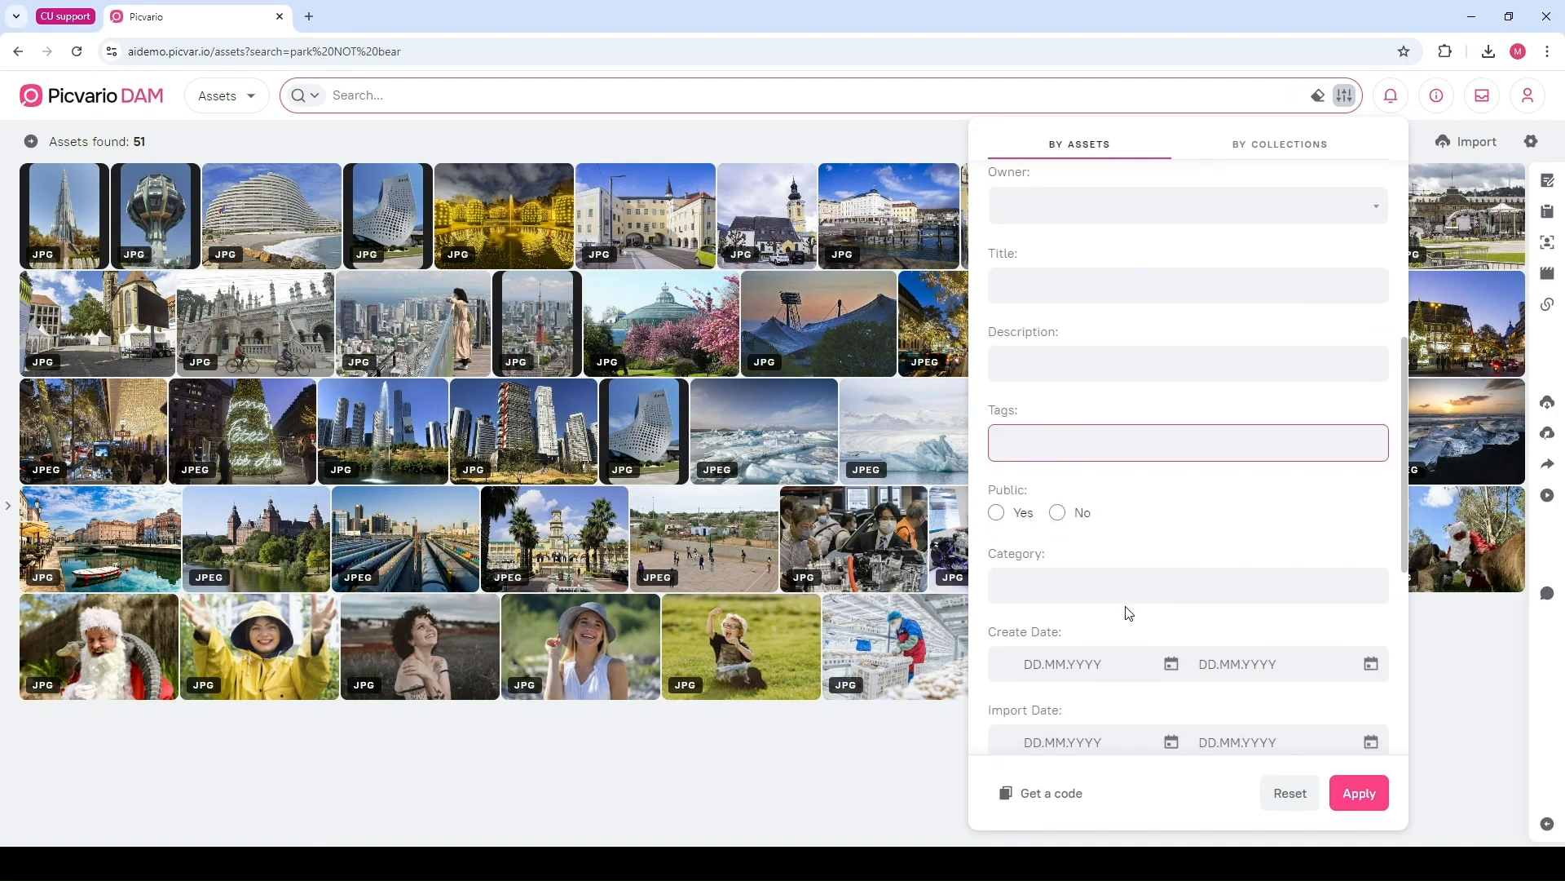
pyautogui.click(1094, 424)
pyautogui.click(1072, 479)
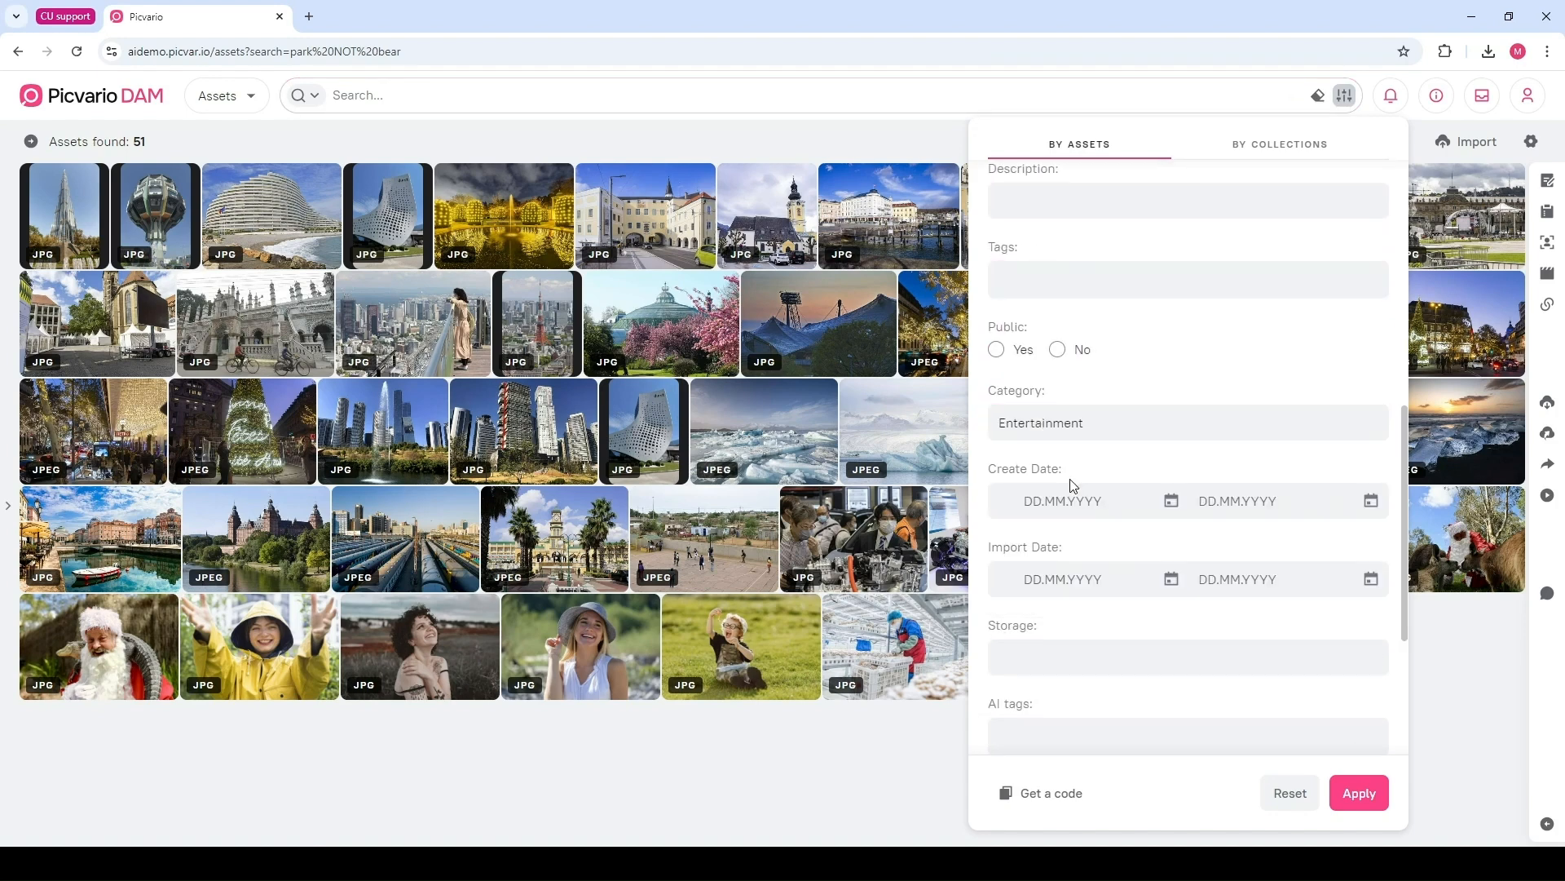
# Examine the Create Date and Import Date range pickers
pyautogui.scroll(-2, 1076, 362)
pyautogui.click(1087, 341)
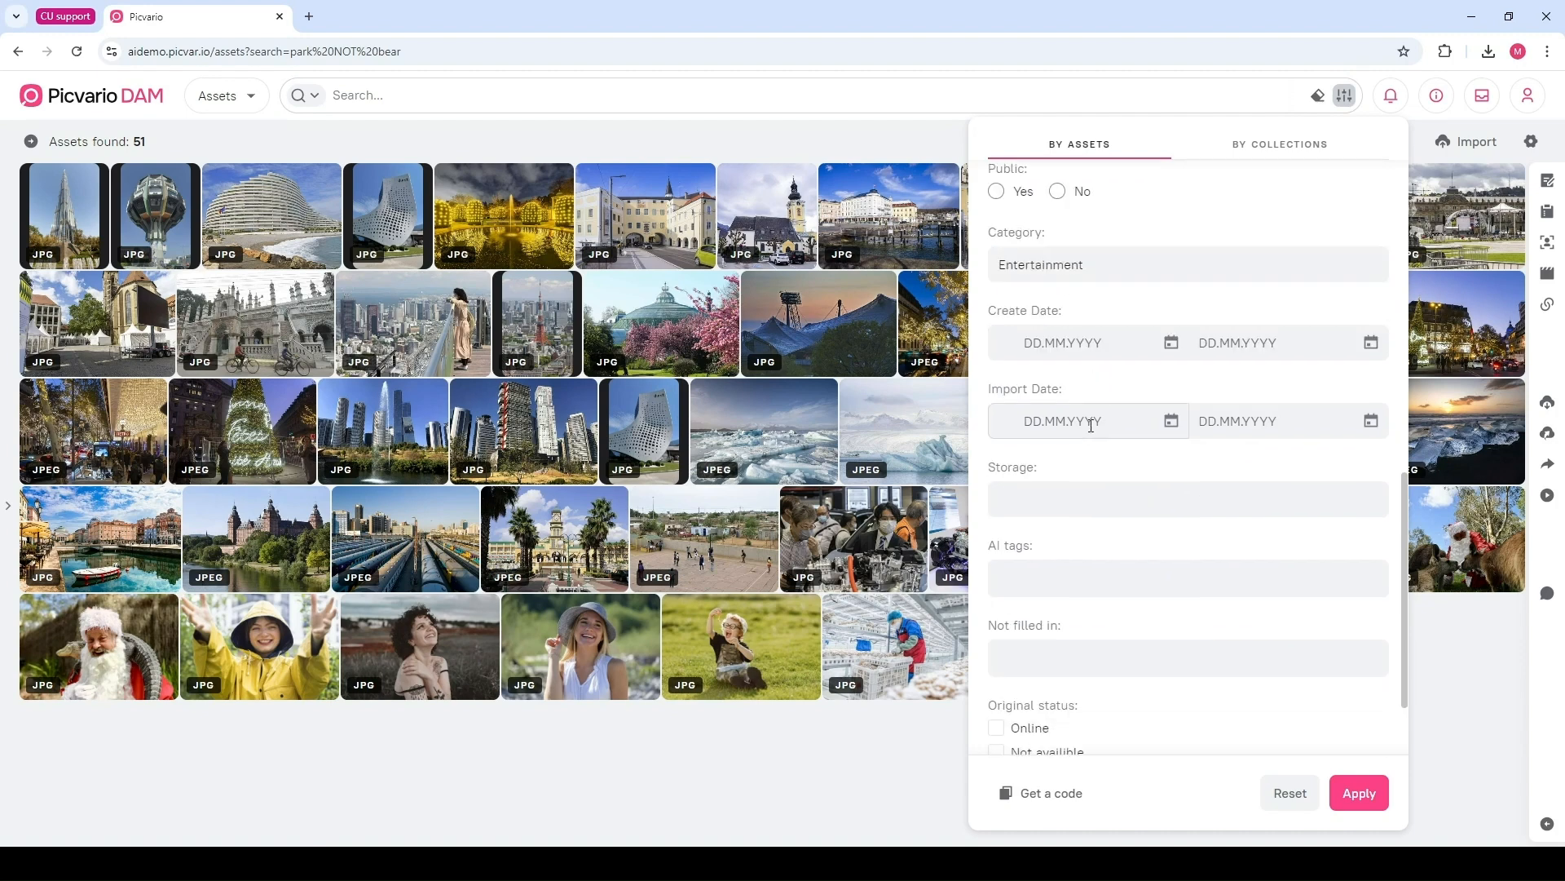
pyautogui.click(1255, 338)
pyautogui.click(1061, 417)
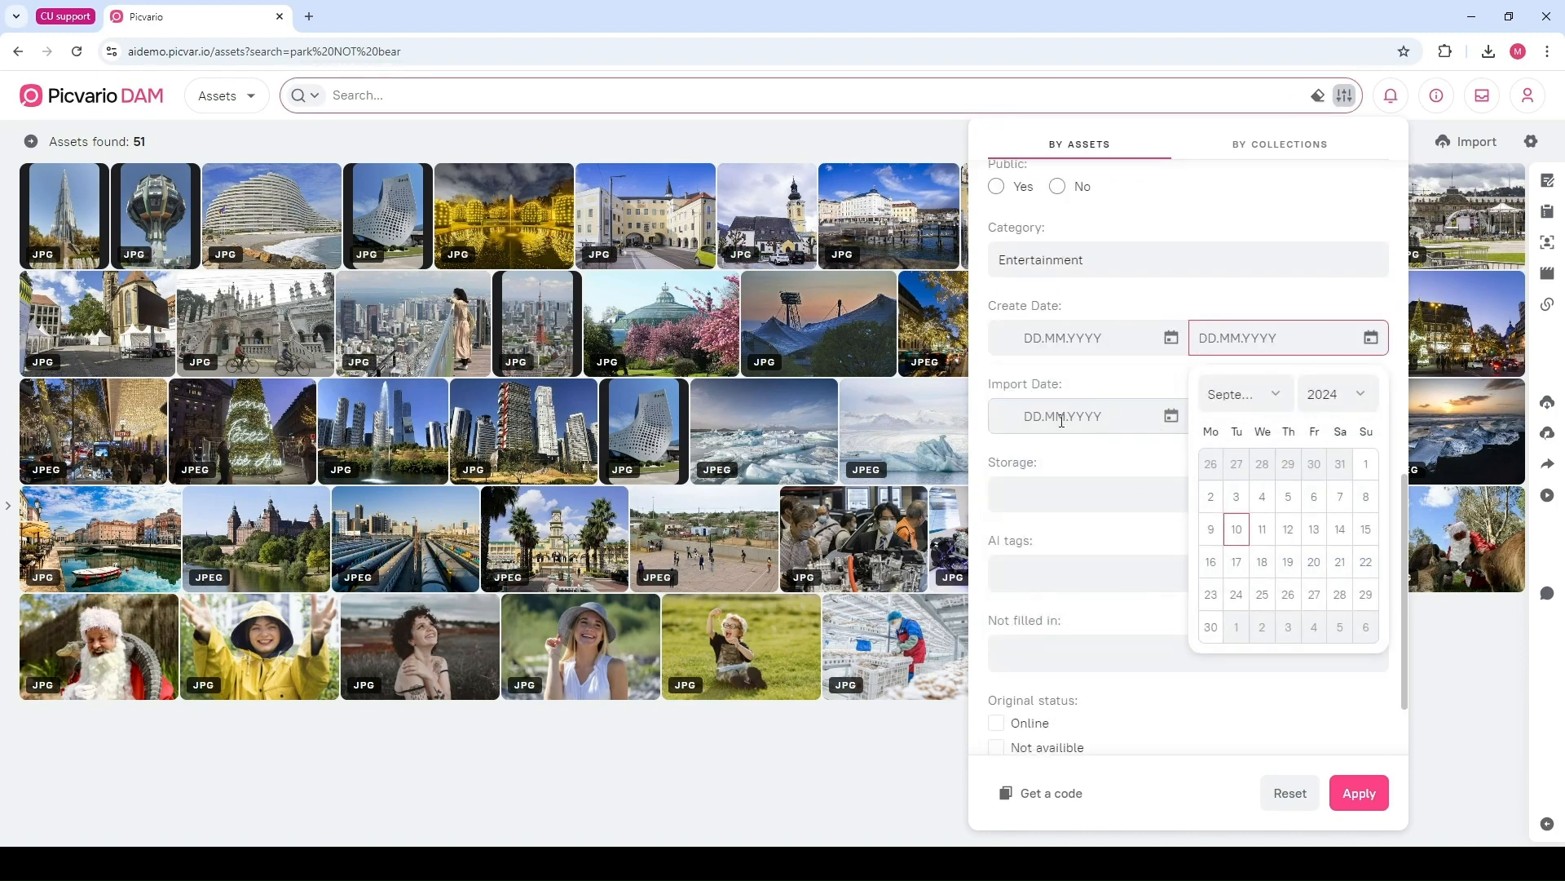
pyautogui.click(1230, 416)
pyautogui.click(1123, 461)
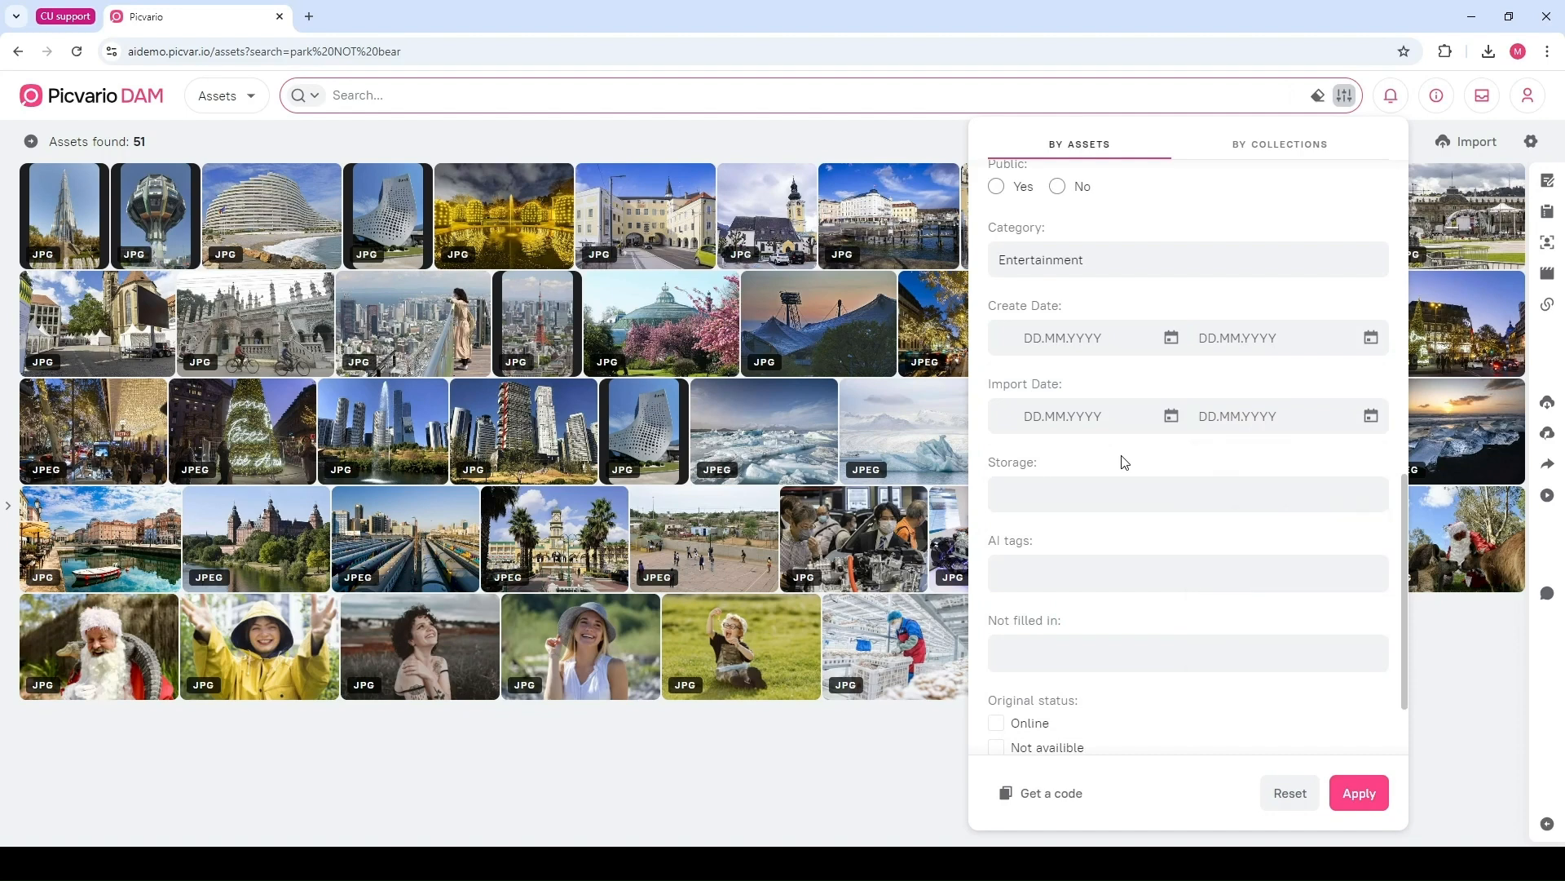
# Set the Not filled in filter to Description and apply the filters
pyautogui.scroll(-1, 1125, 462)
pyautogui.click(1047, 561)
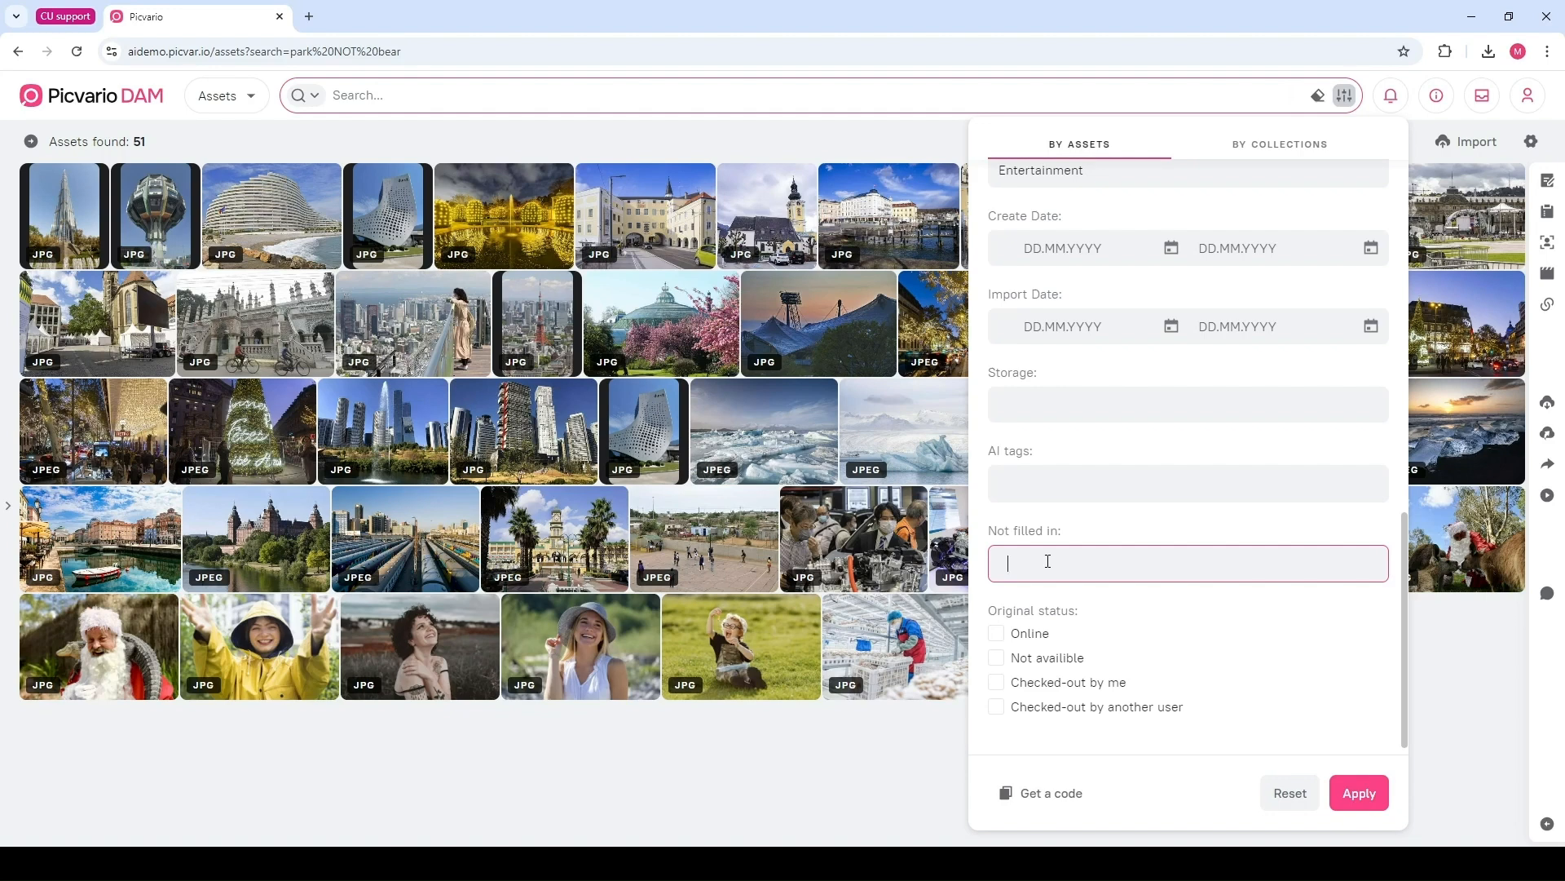
pyautogui.write('Descri')
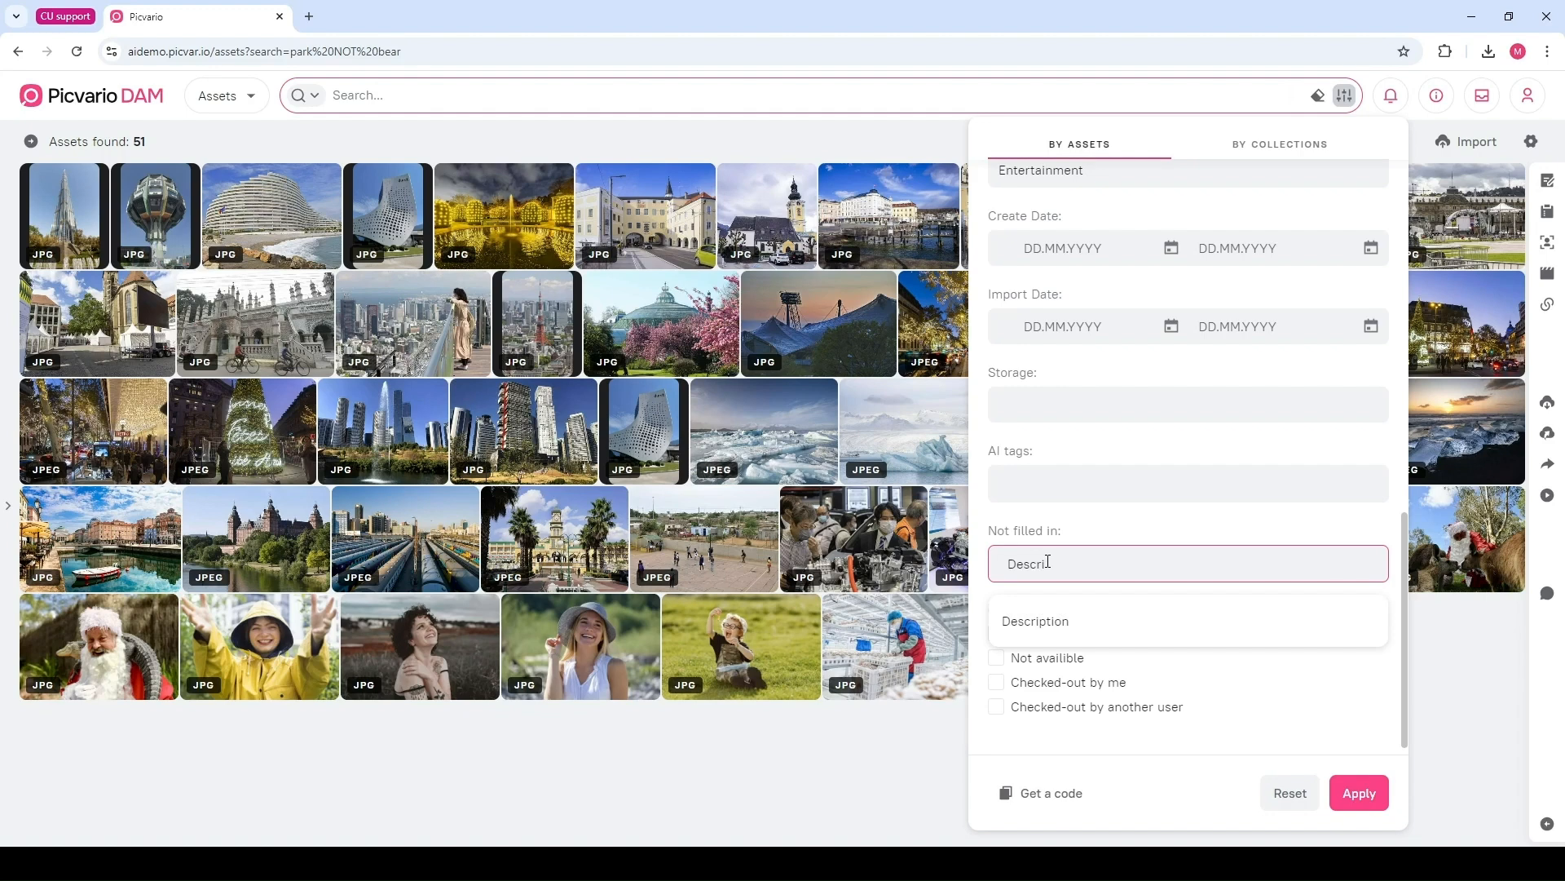
pyautogui.click(1076, 626)
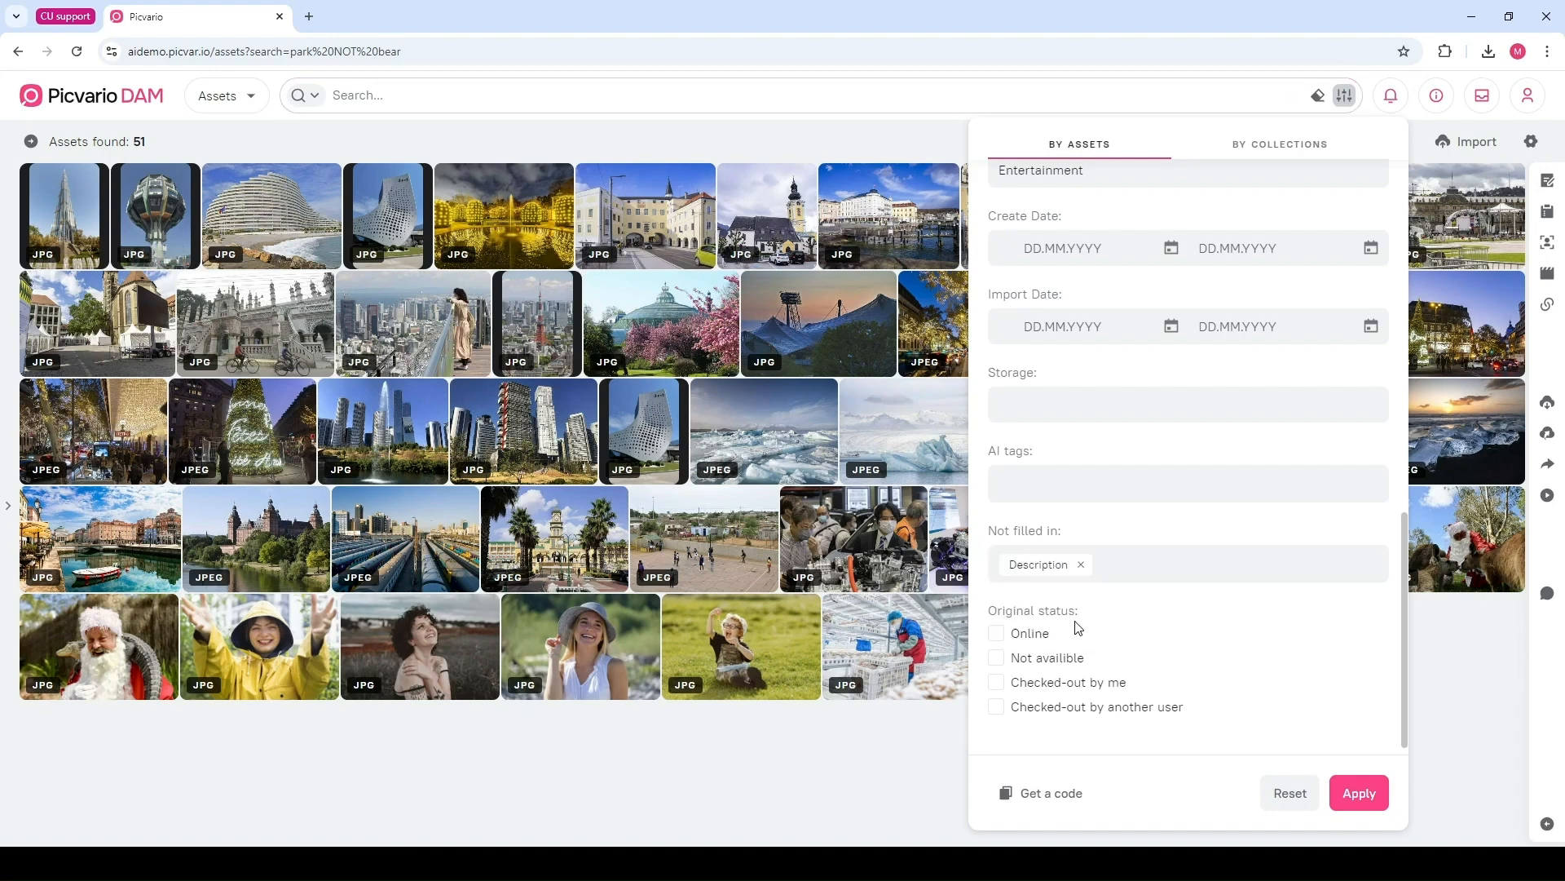
pyautogui.click(1367, 793)
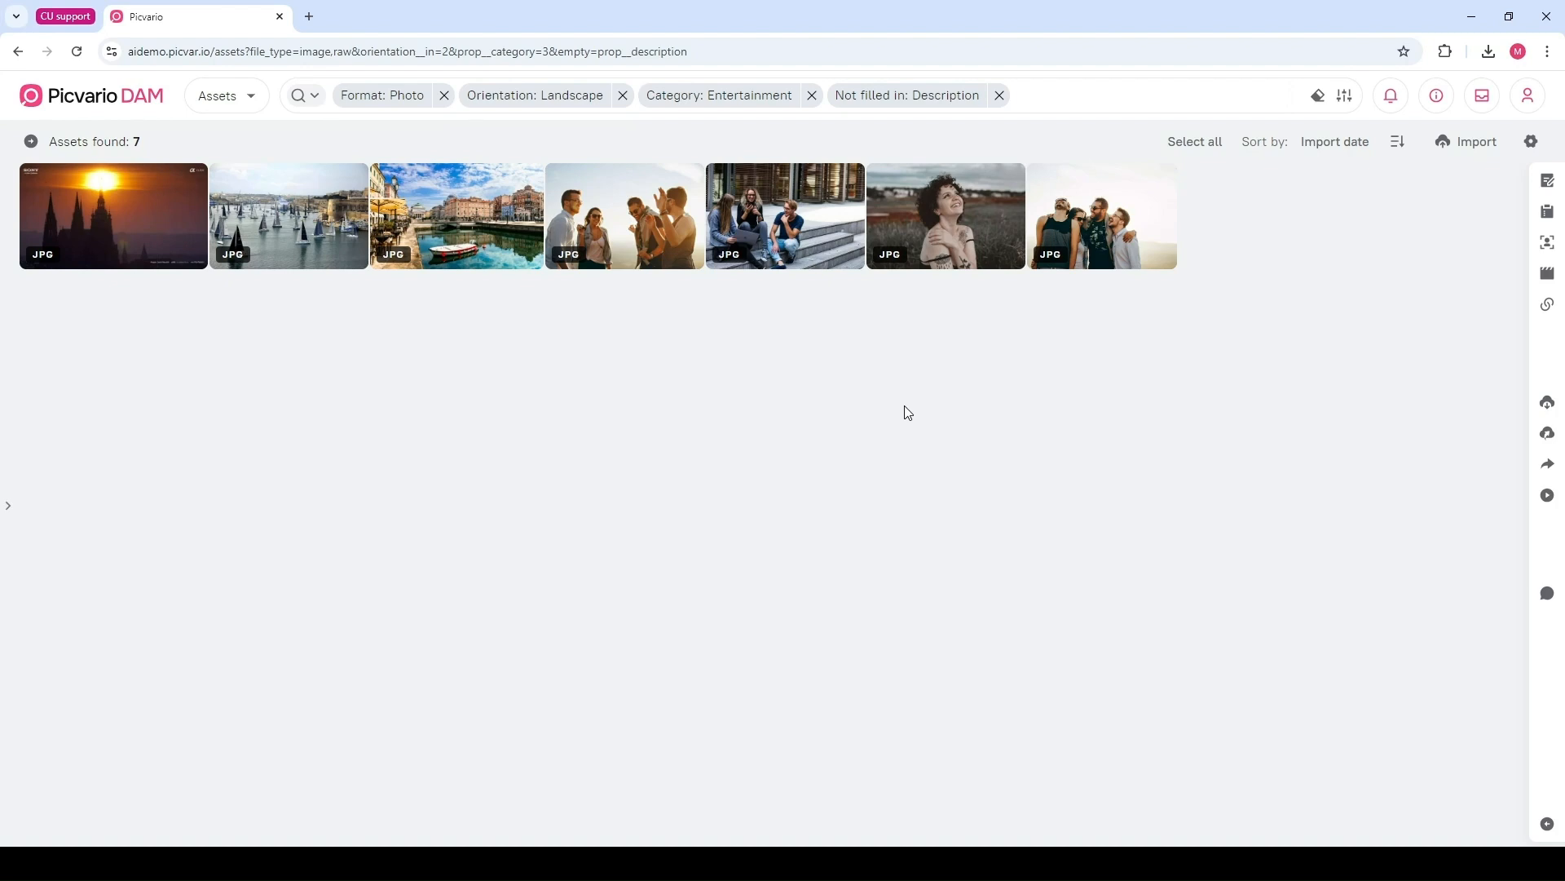
# Remove the Not filled in, Category, Orientation and Format filters from the search
pyautogui.click(1038, 99)
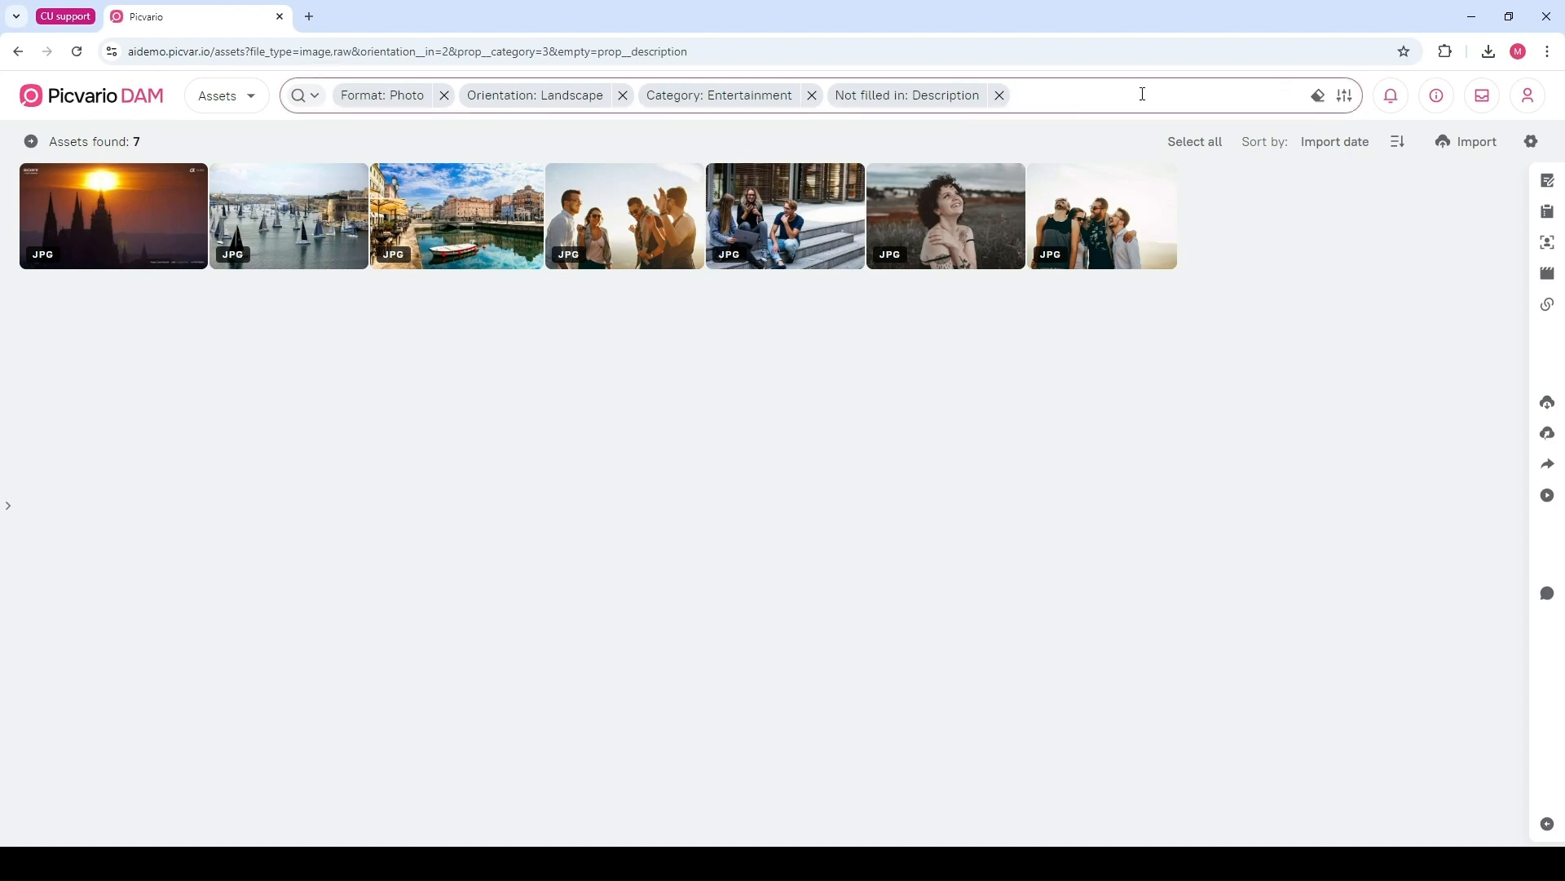
pyautogui.click(999, 95)
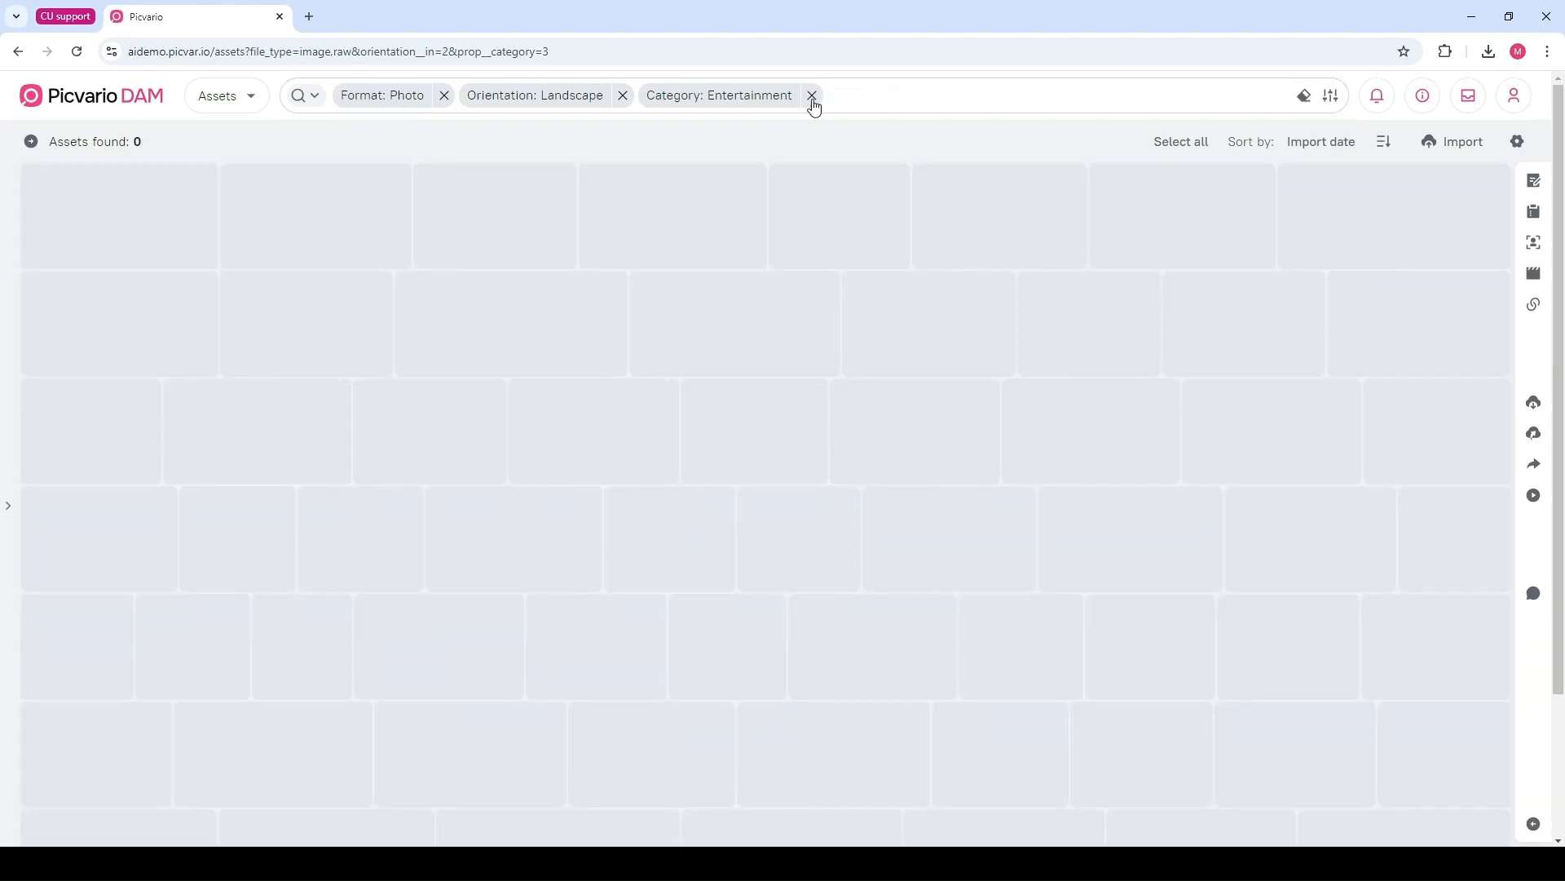
pyautogui.click(812, 95)
pyautogui.click(623, 95)
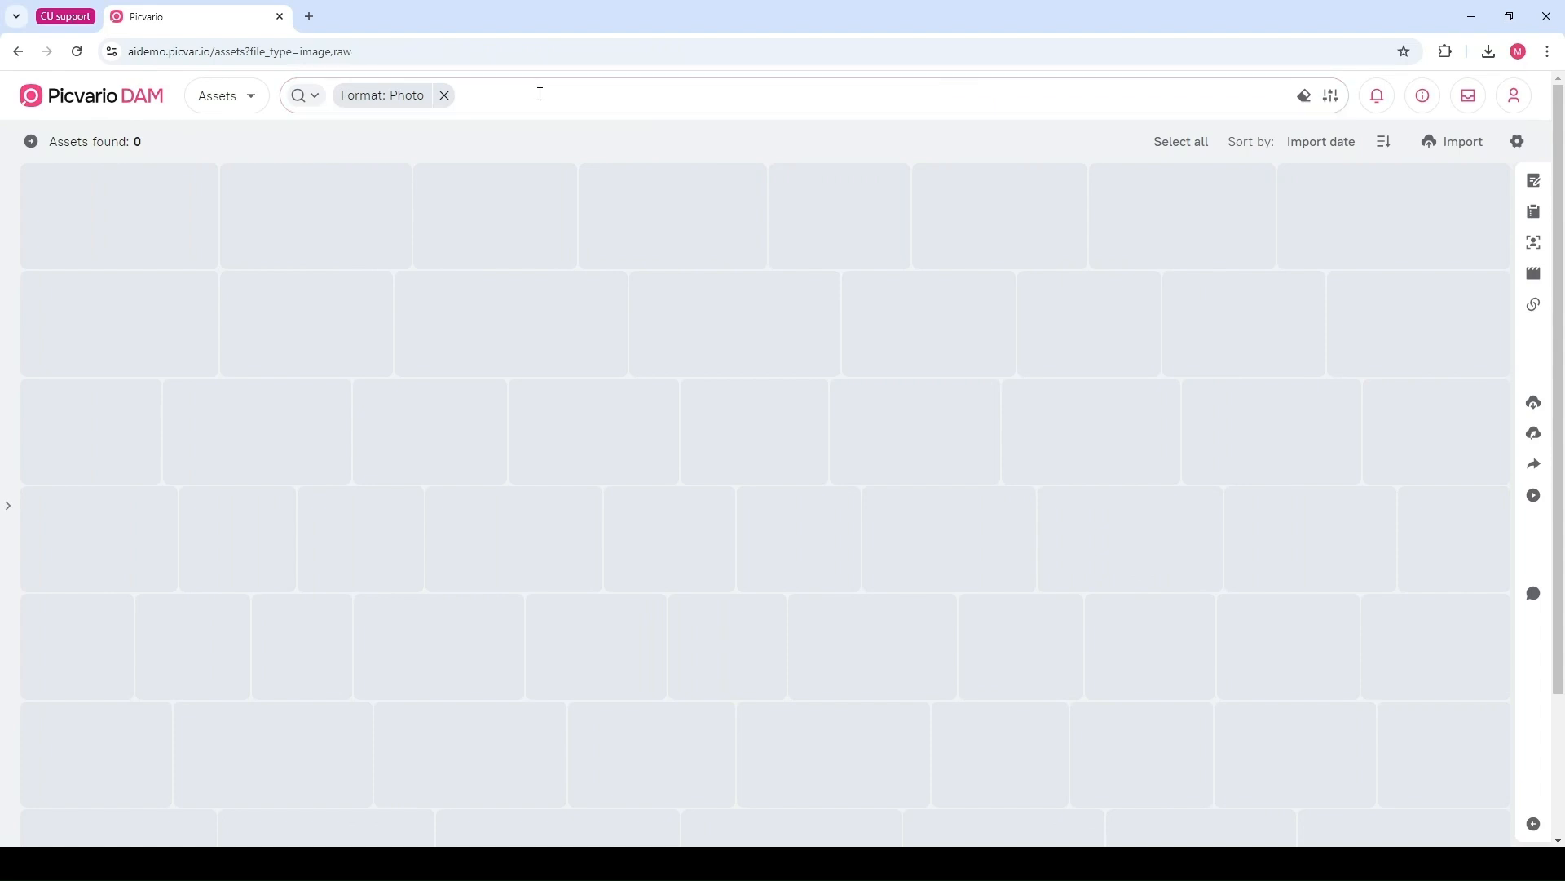
pyautogui.click(444, 96)
# Switch to AI smart search and search for "a group of people sitiing and smiling"
pyautogui.click(306, 95)
pyautogui.click(345, 181)
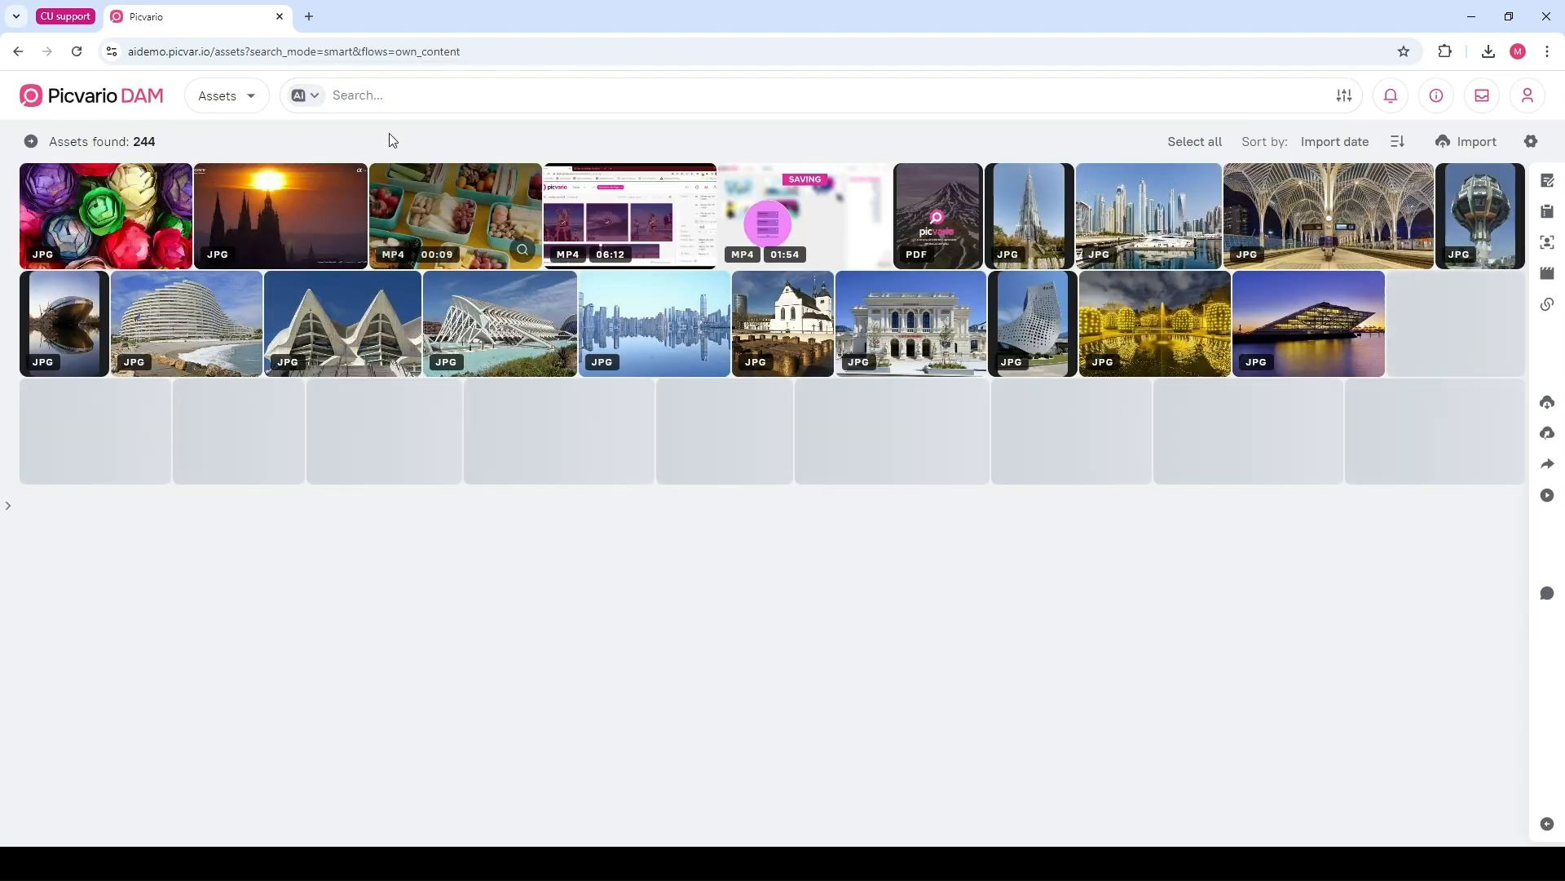
pyautogui.click(389, 97)
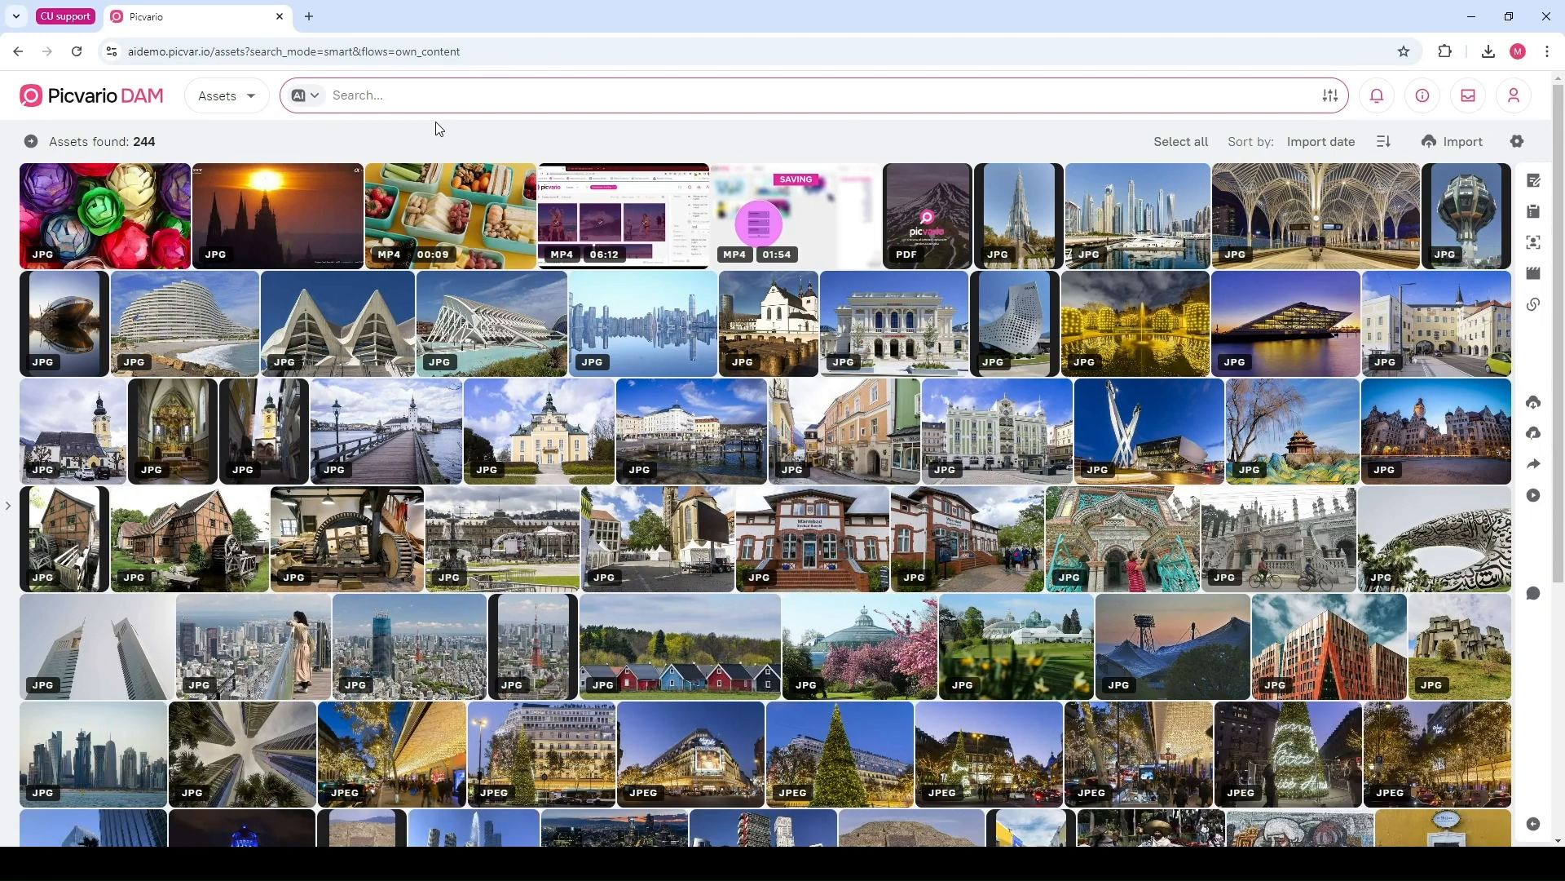
pyautogui.write('a ')
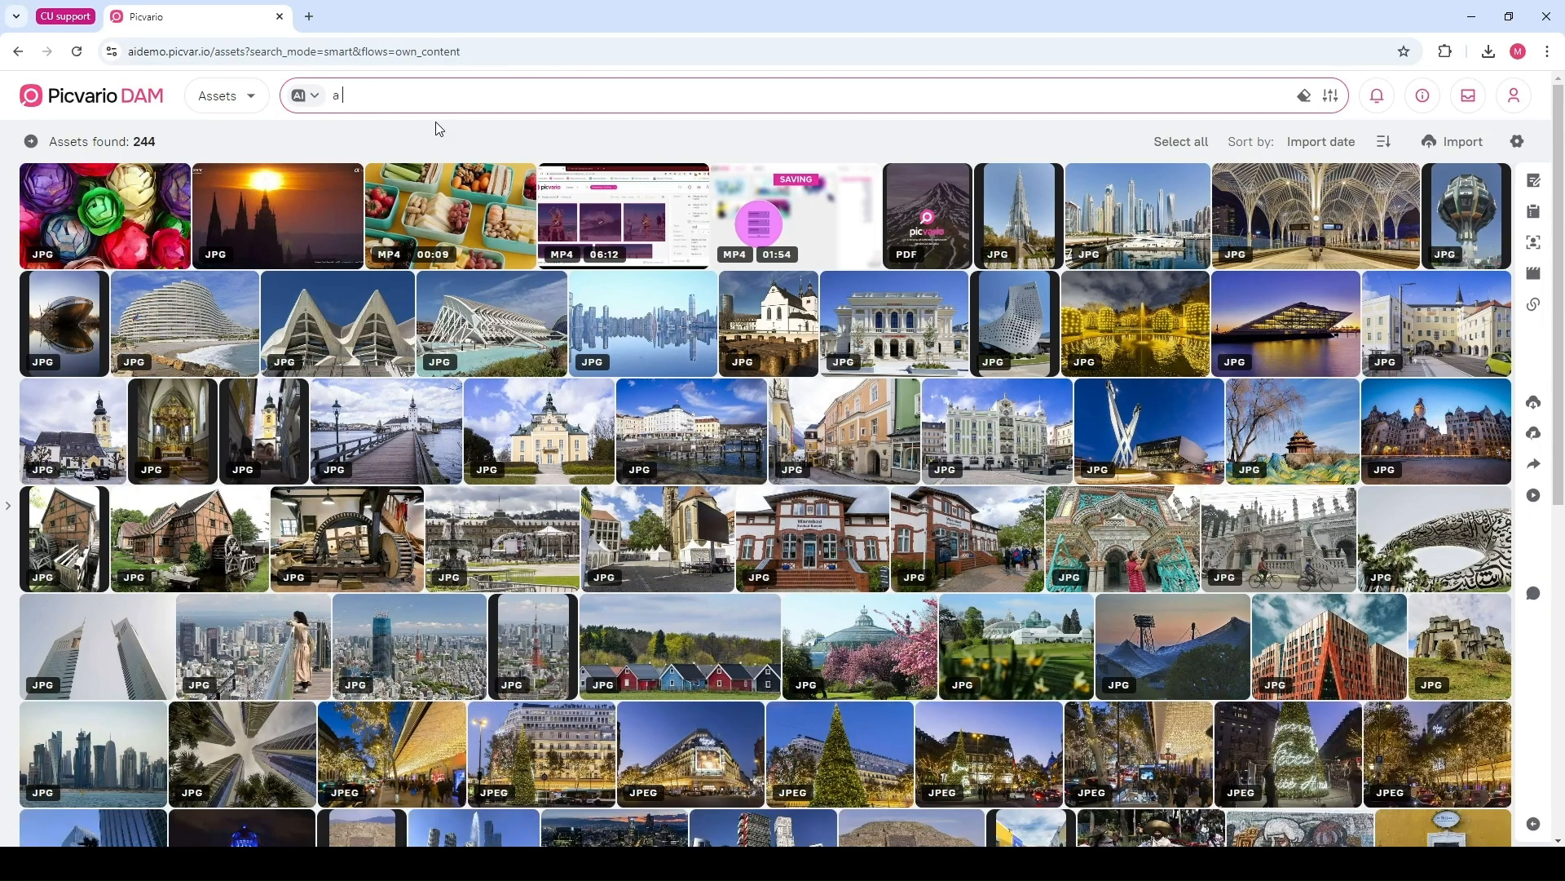
pyautogui.write('group of people sitiing and s')
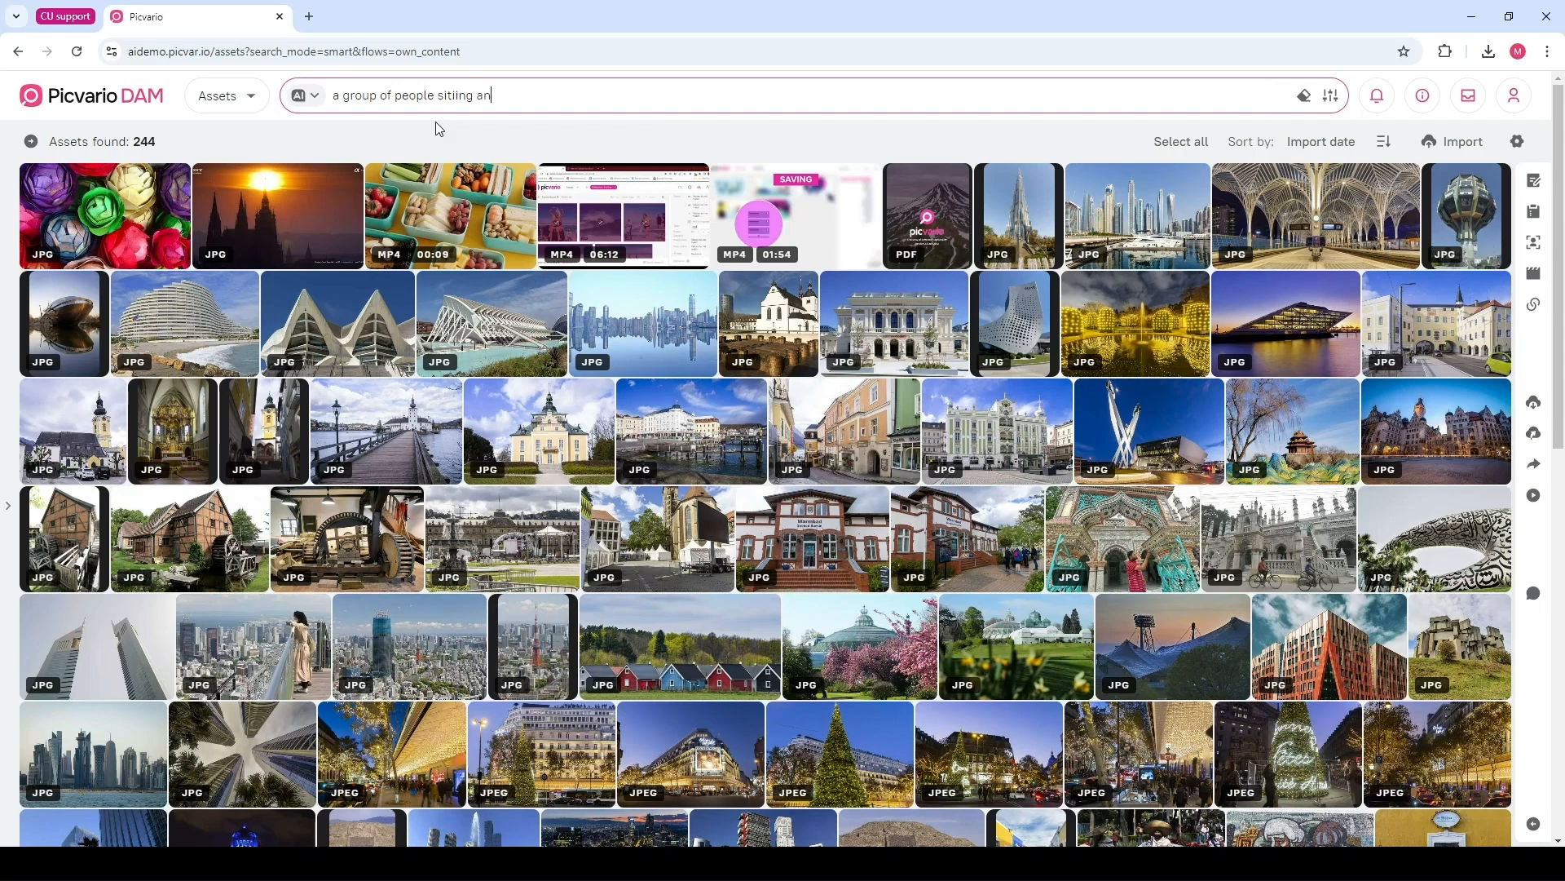
pyautogui.write('miling')
pyautogui.press('Return')
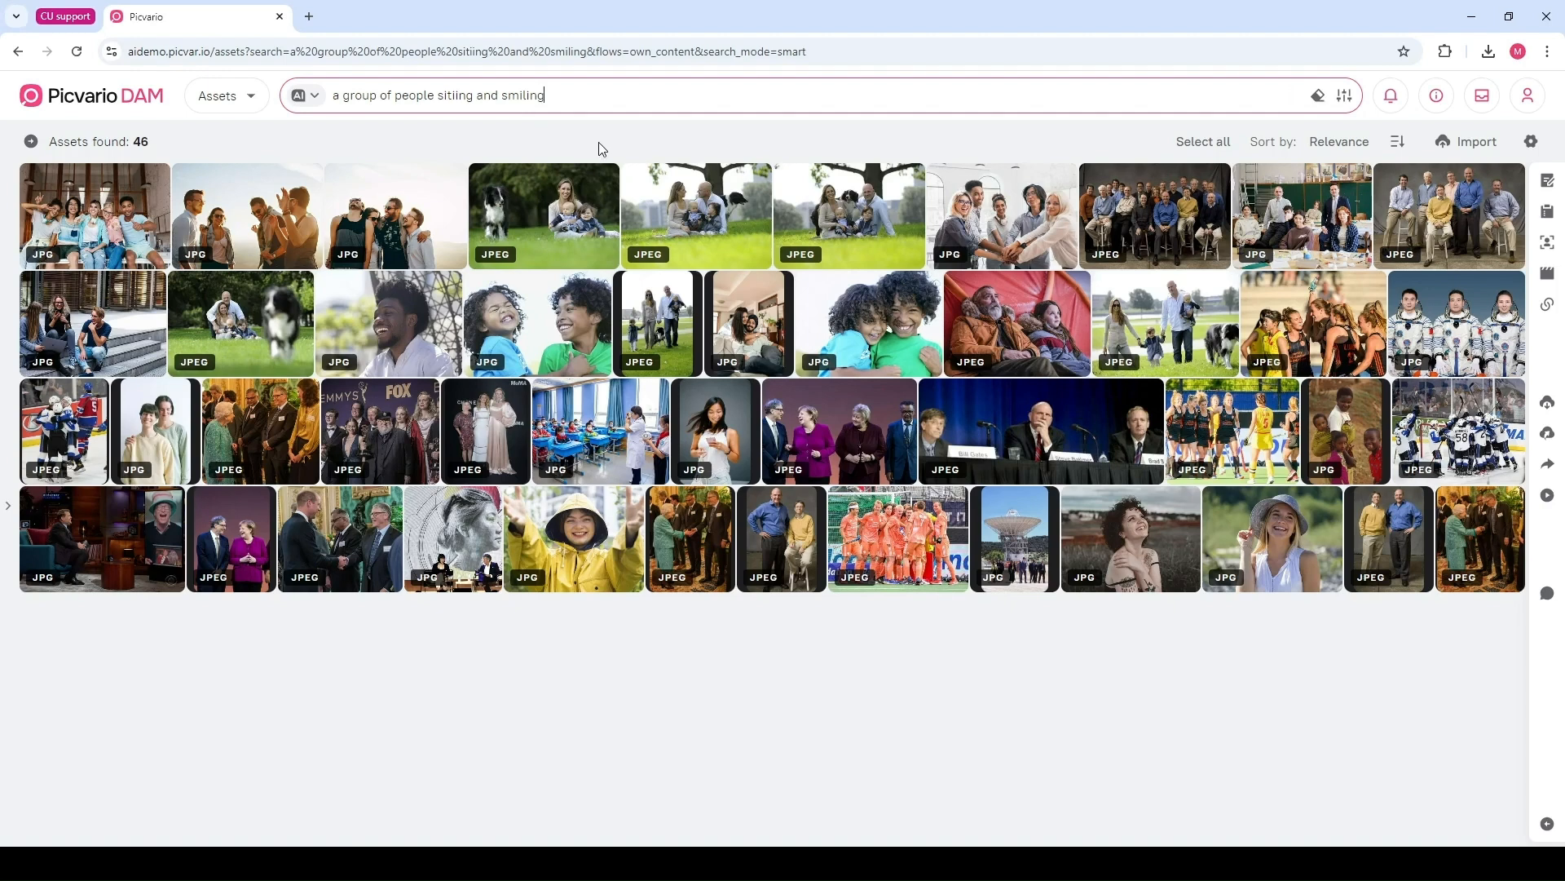
# Replace the AI query with "happy family with two children"
pyautogui.moveTo(553, 97); pyautogui.dragTo(342, 113)
pyautogui.write('happy family with two children')
pyautogui.press('Return')
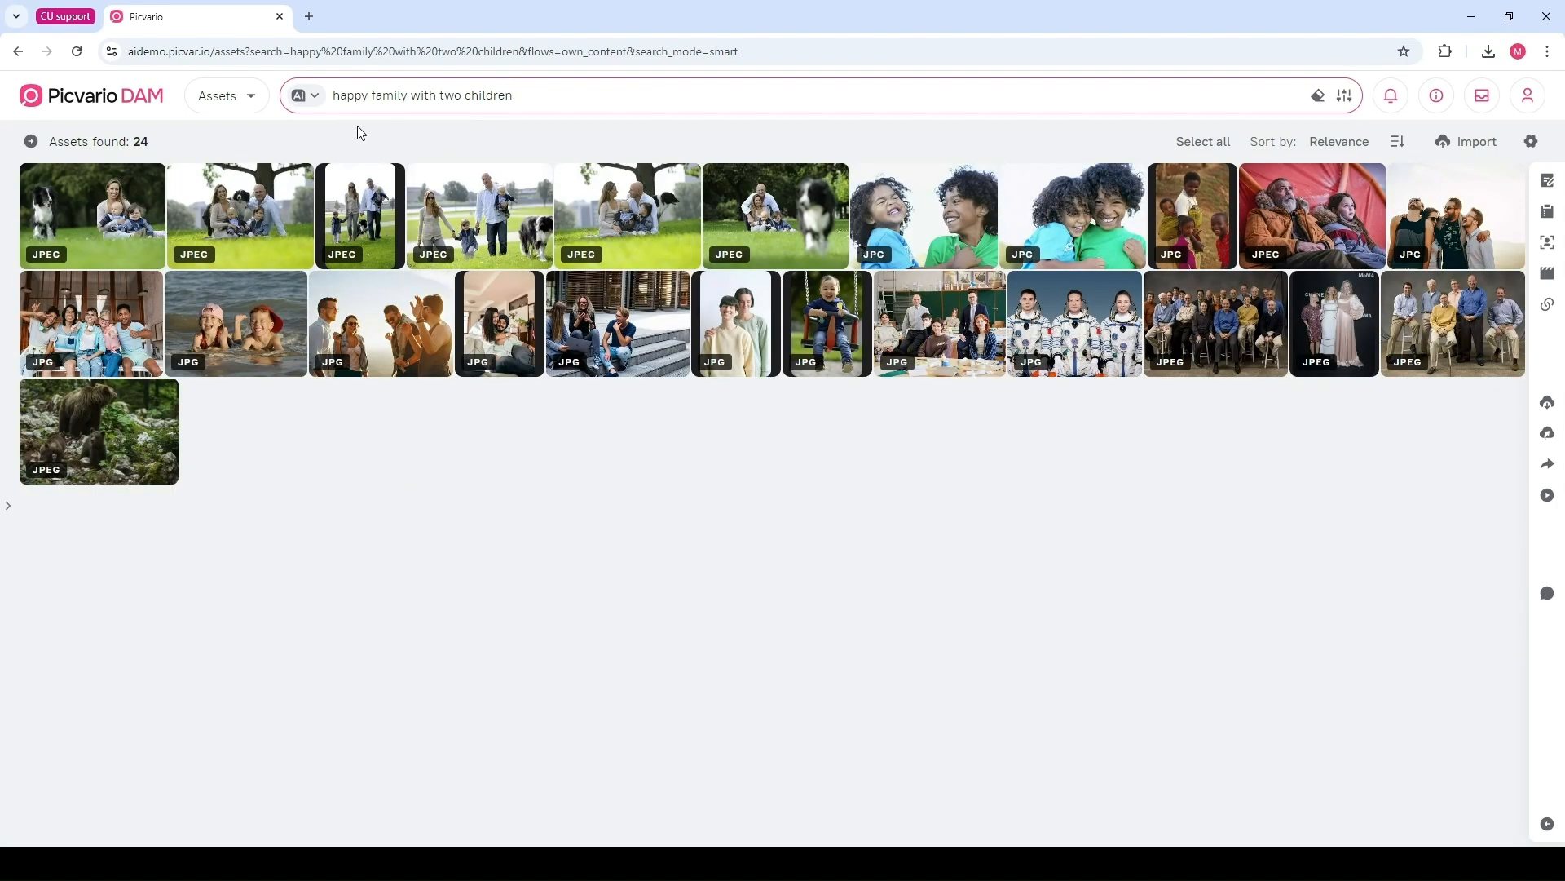
# Rerun the query in standard search mode and open the fifth family photo
pyautogui.click(307, 95)
pyautogui.click(332, 145)
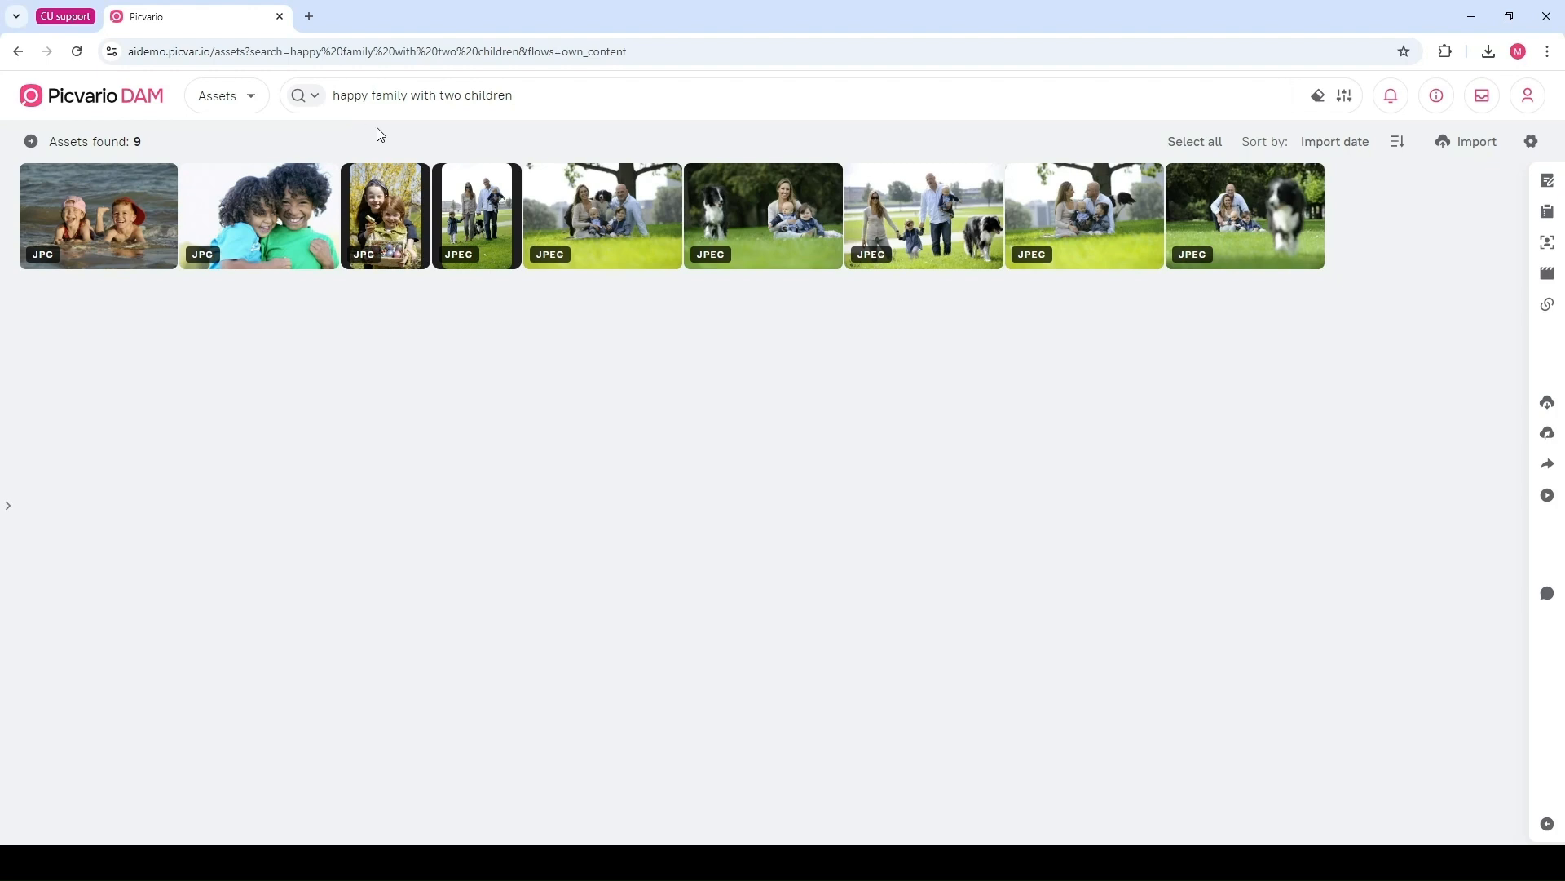
pyautogui.click(582, 206)
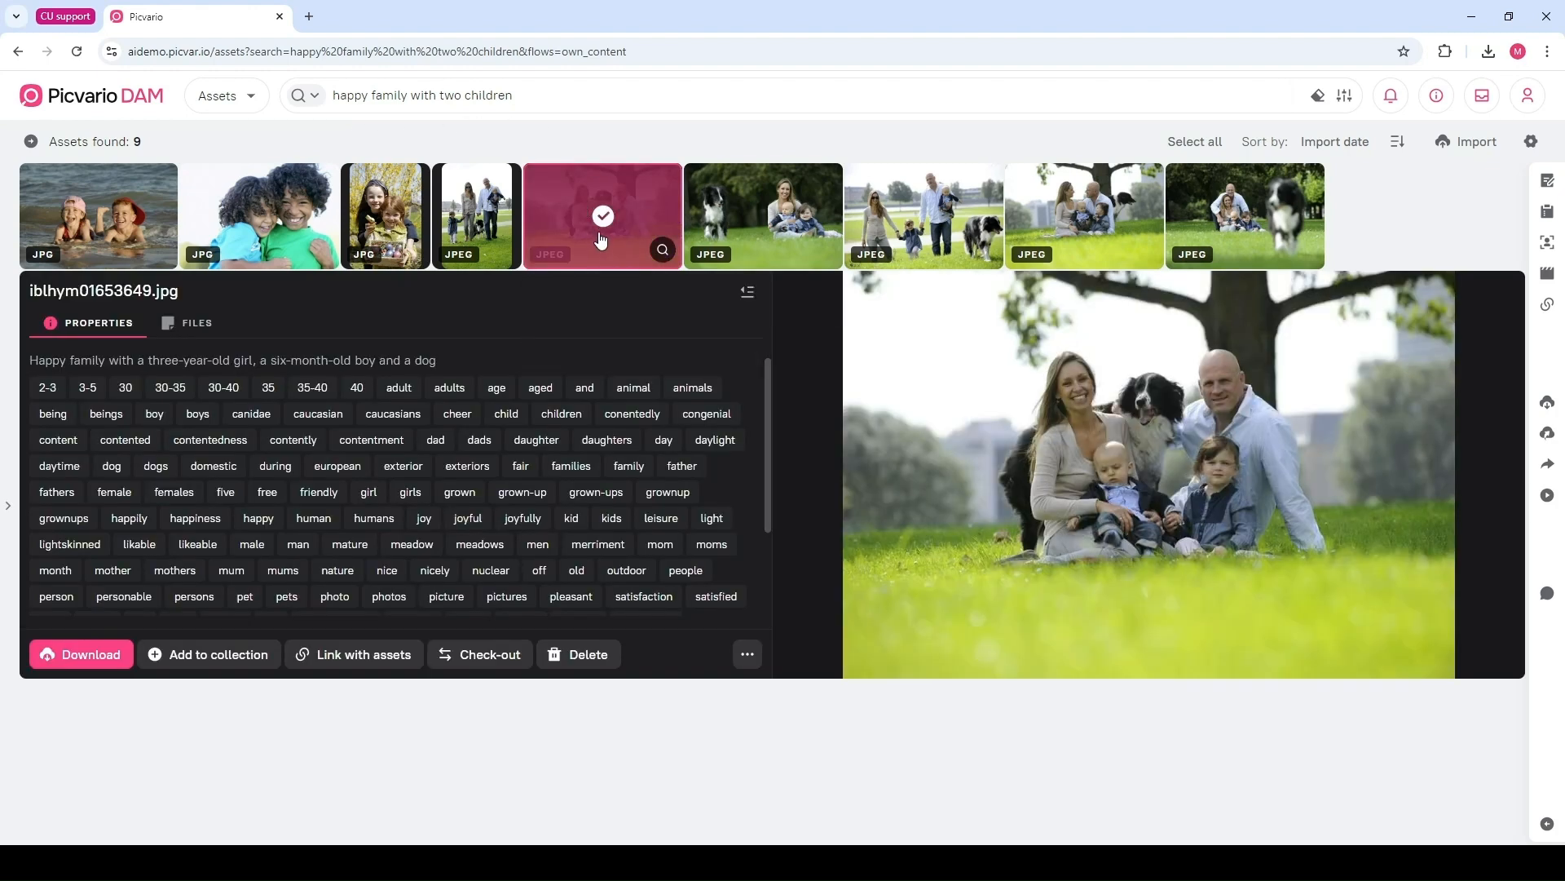
# Find assets similar to the opened family photo
pyautogui.click(747, 657)
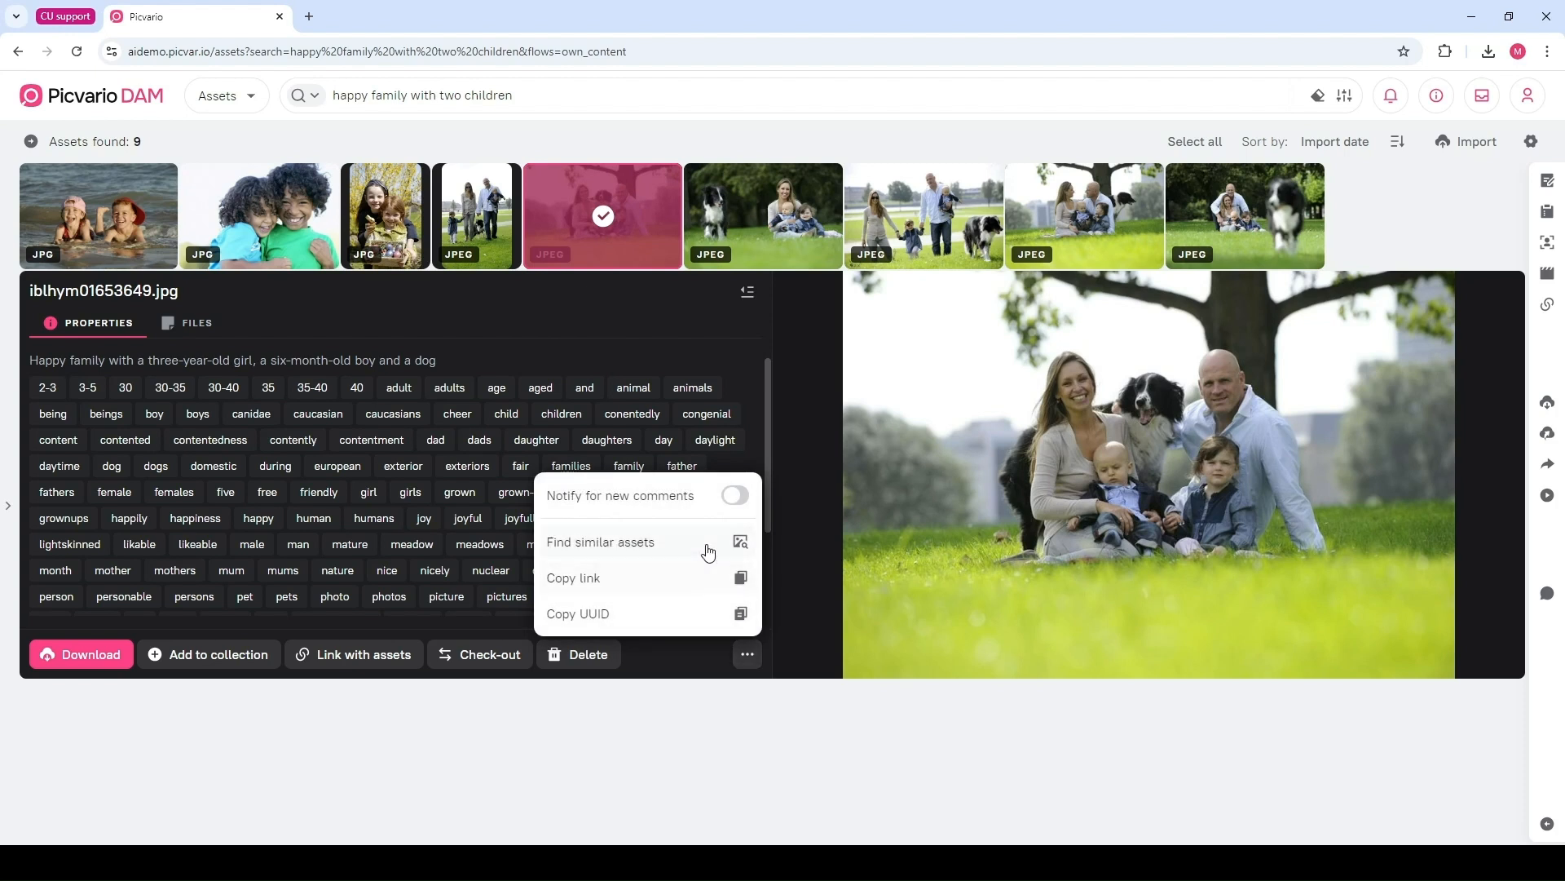
pyautogui.click(678, 544)
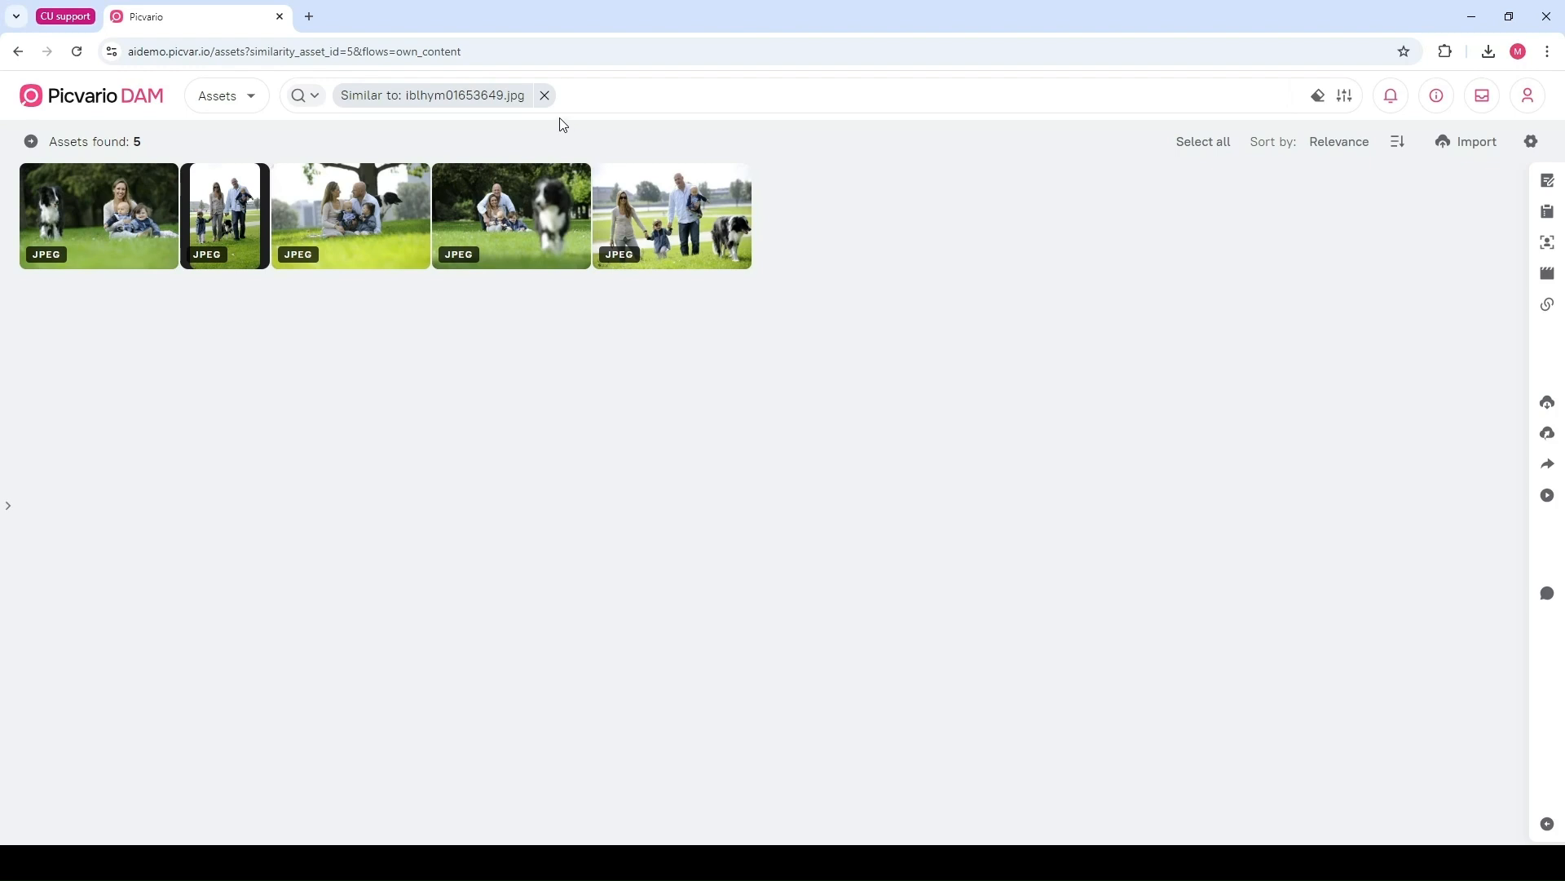
# Open a few of the similar results to preview them
pyautogui.click(534, 178)
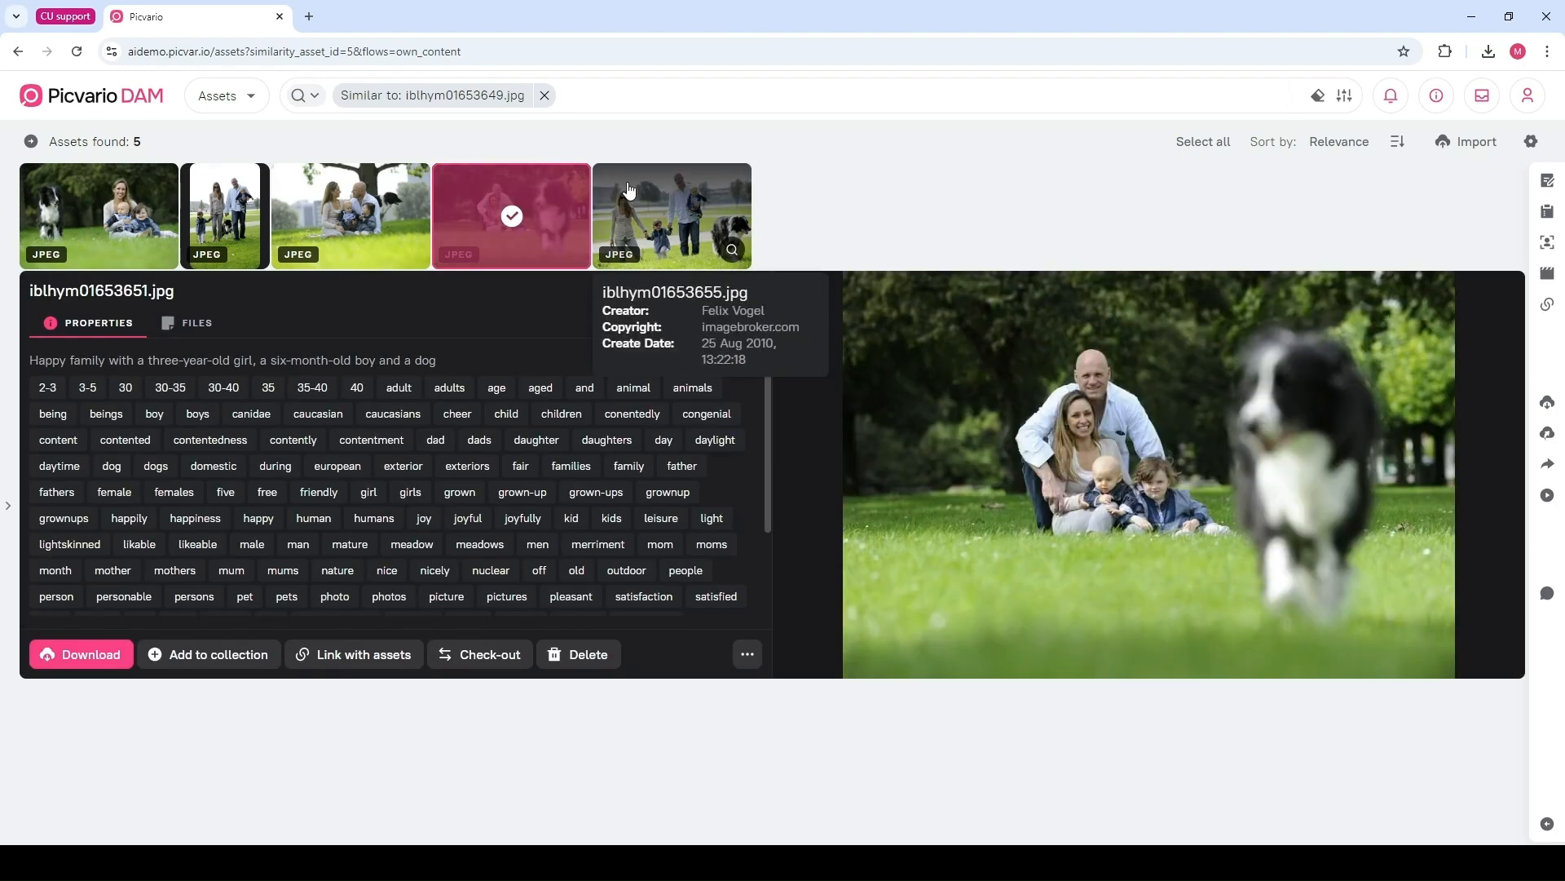
pyautogui.click(628, 190)
pyautogui.click(358, 196)
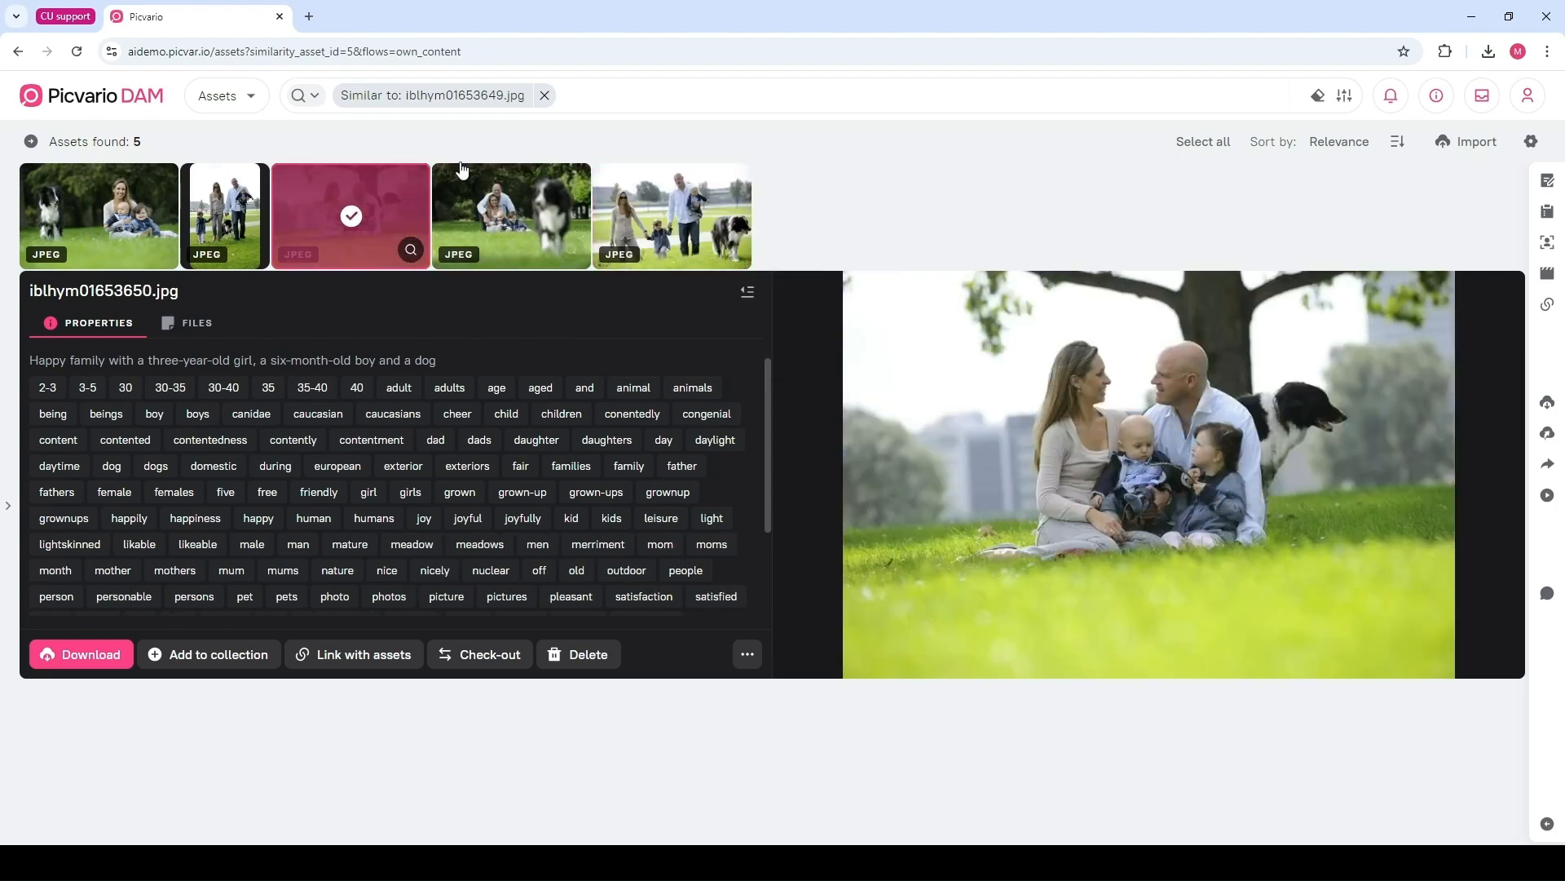
# Clear the similarity filter and switch to the Collections section
pyautogui.click(544, 96)
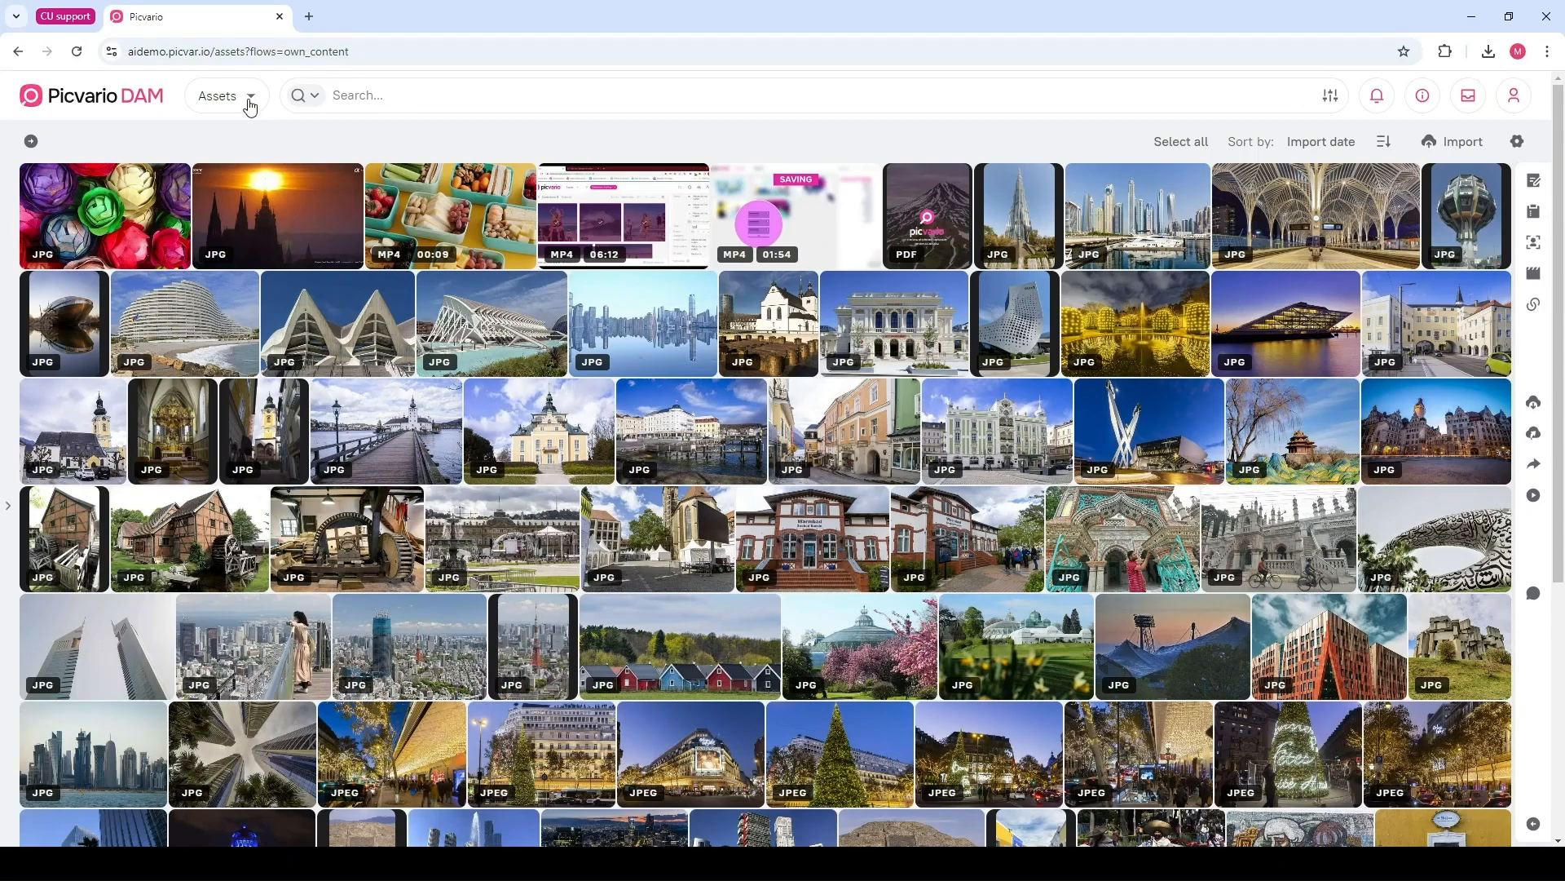
pyautogui.click(250, 101)
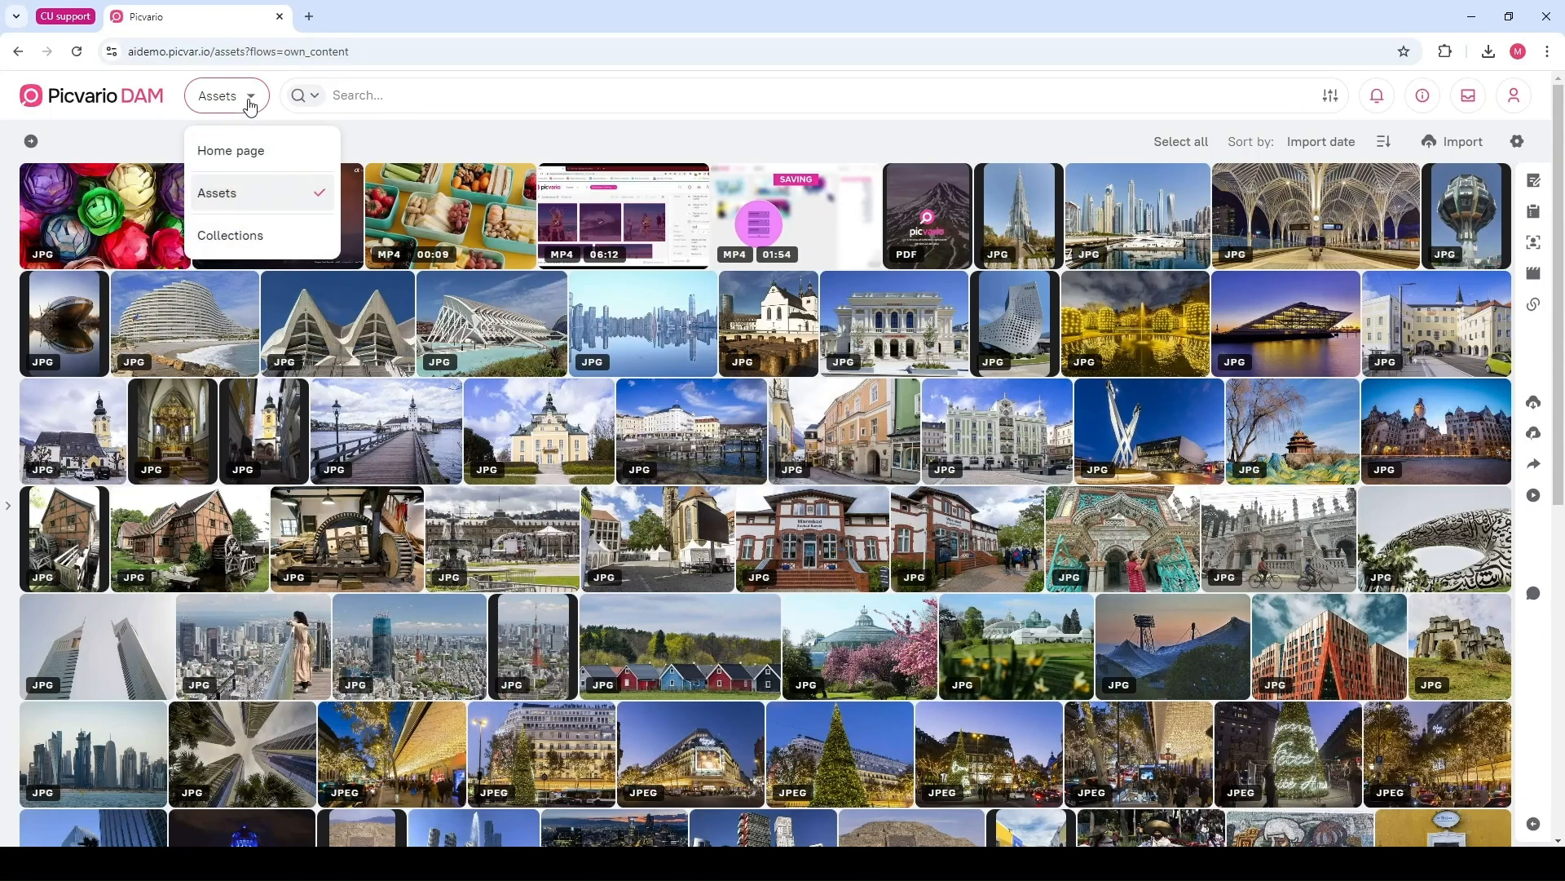
pyautogui.click(251, 237)
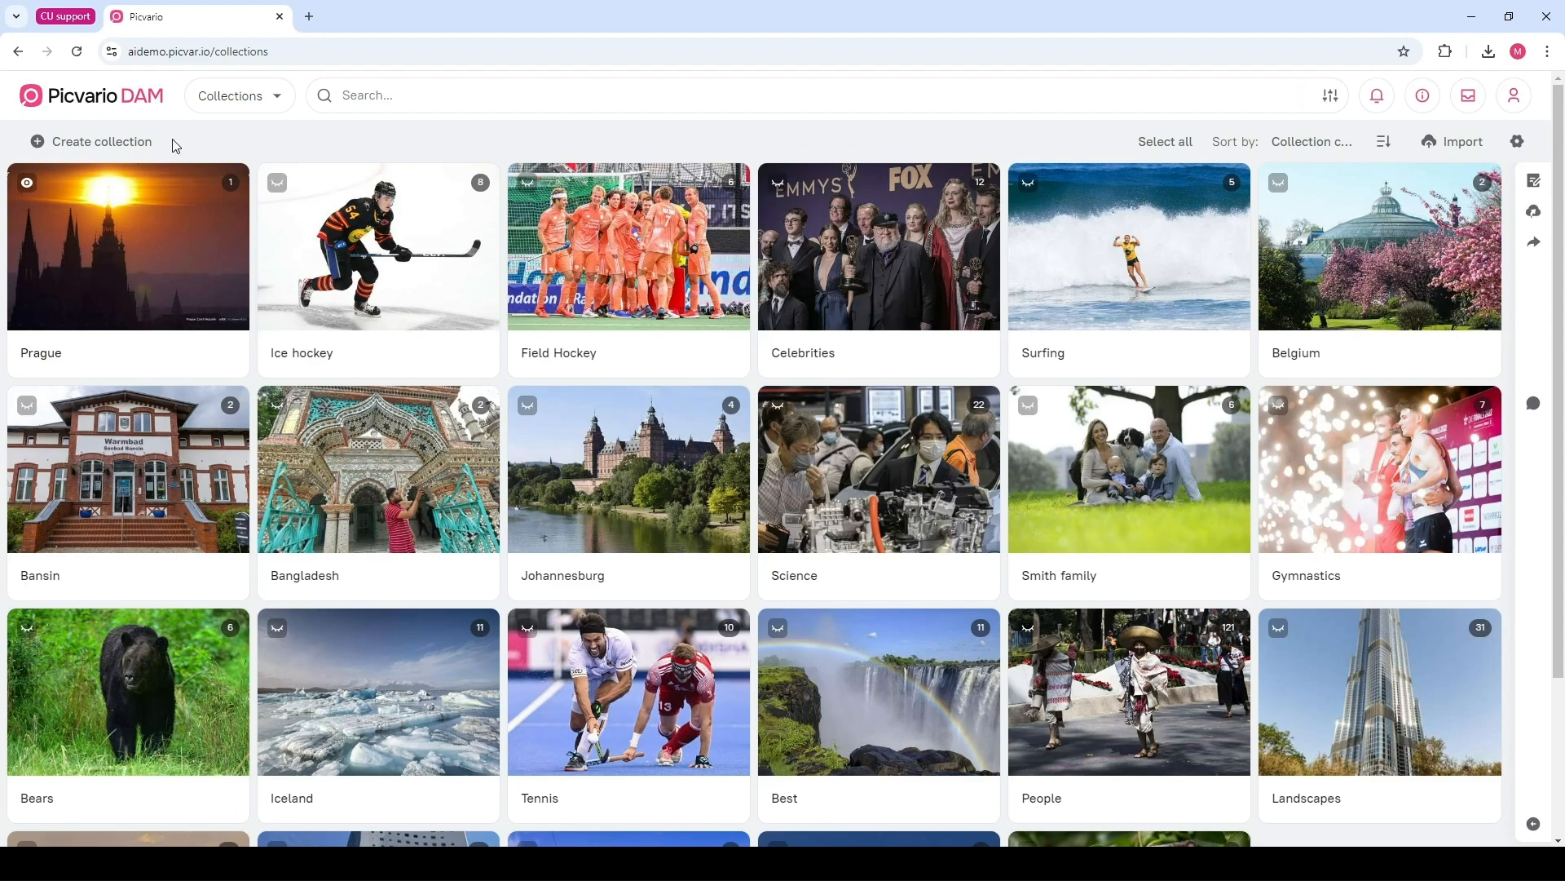
pyautogui.click(101, 150)
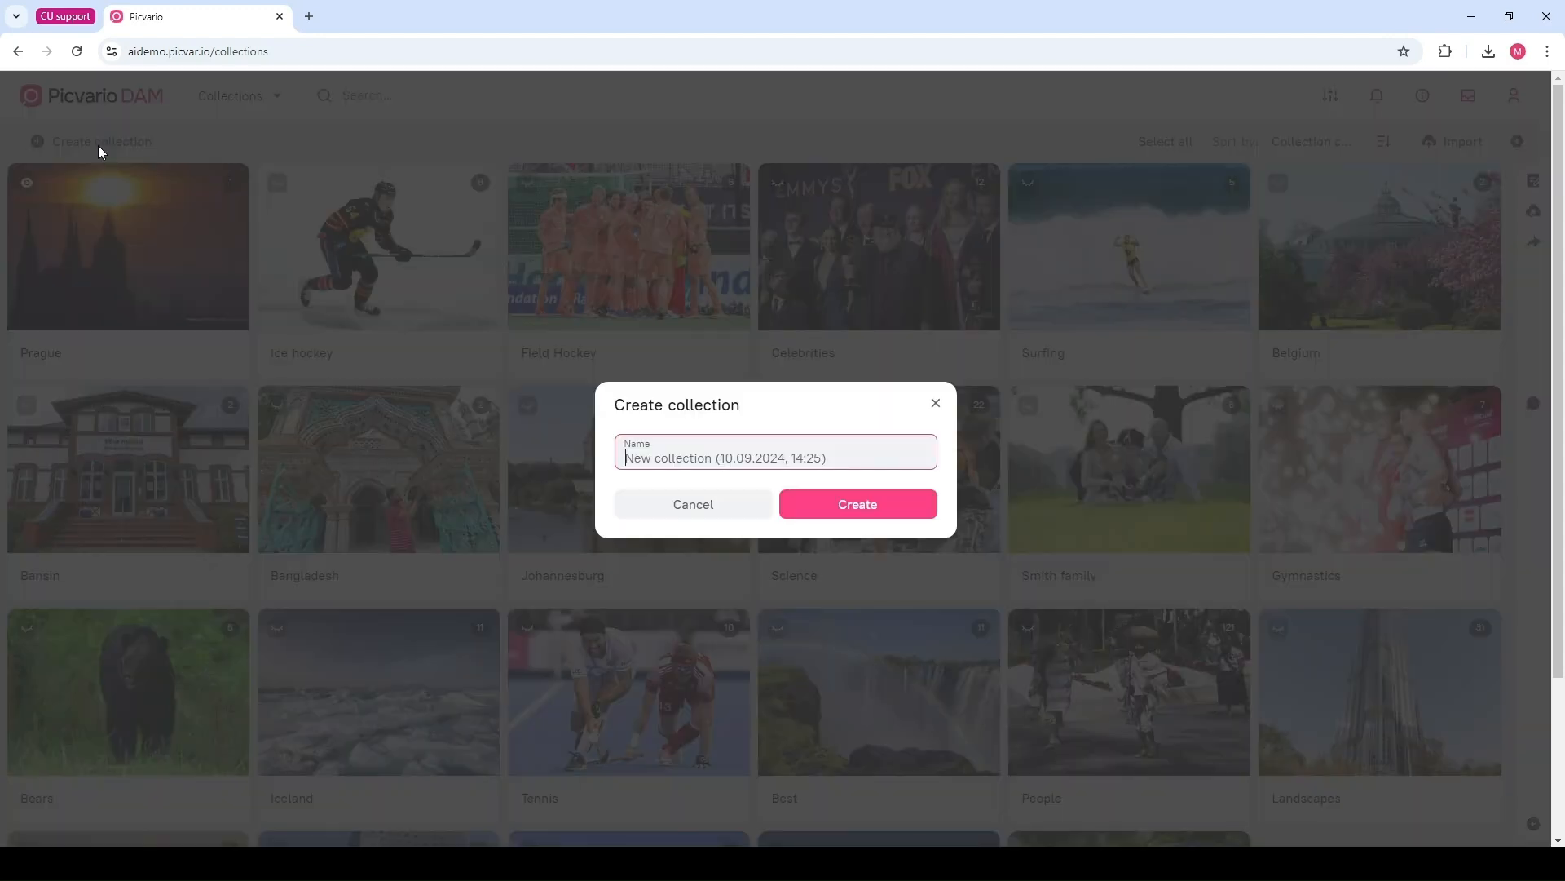
pyautogui.click(936, 404)
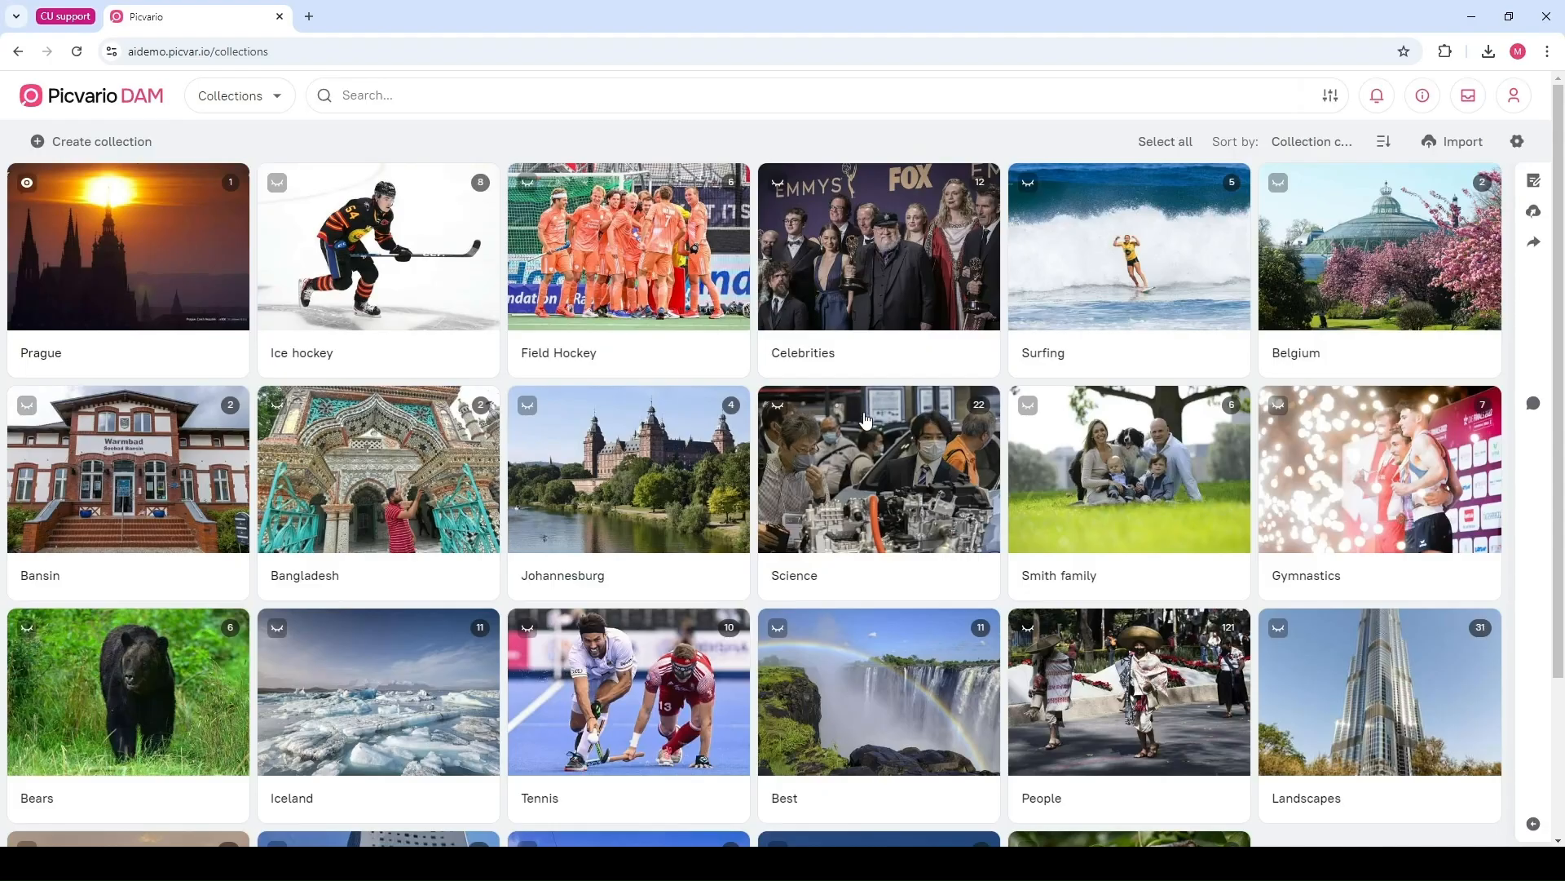
# Select the Celebrities collection and inspect its properties, opening and cancelling the Description and Tags fields
pyautogui.click(835, 218)
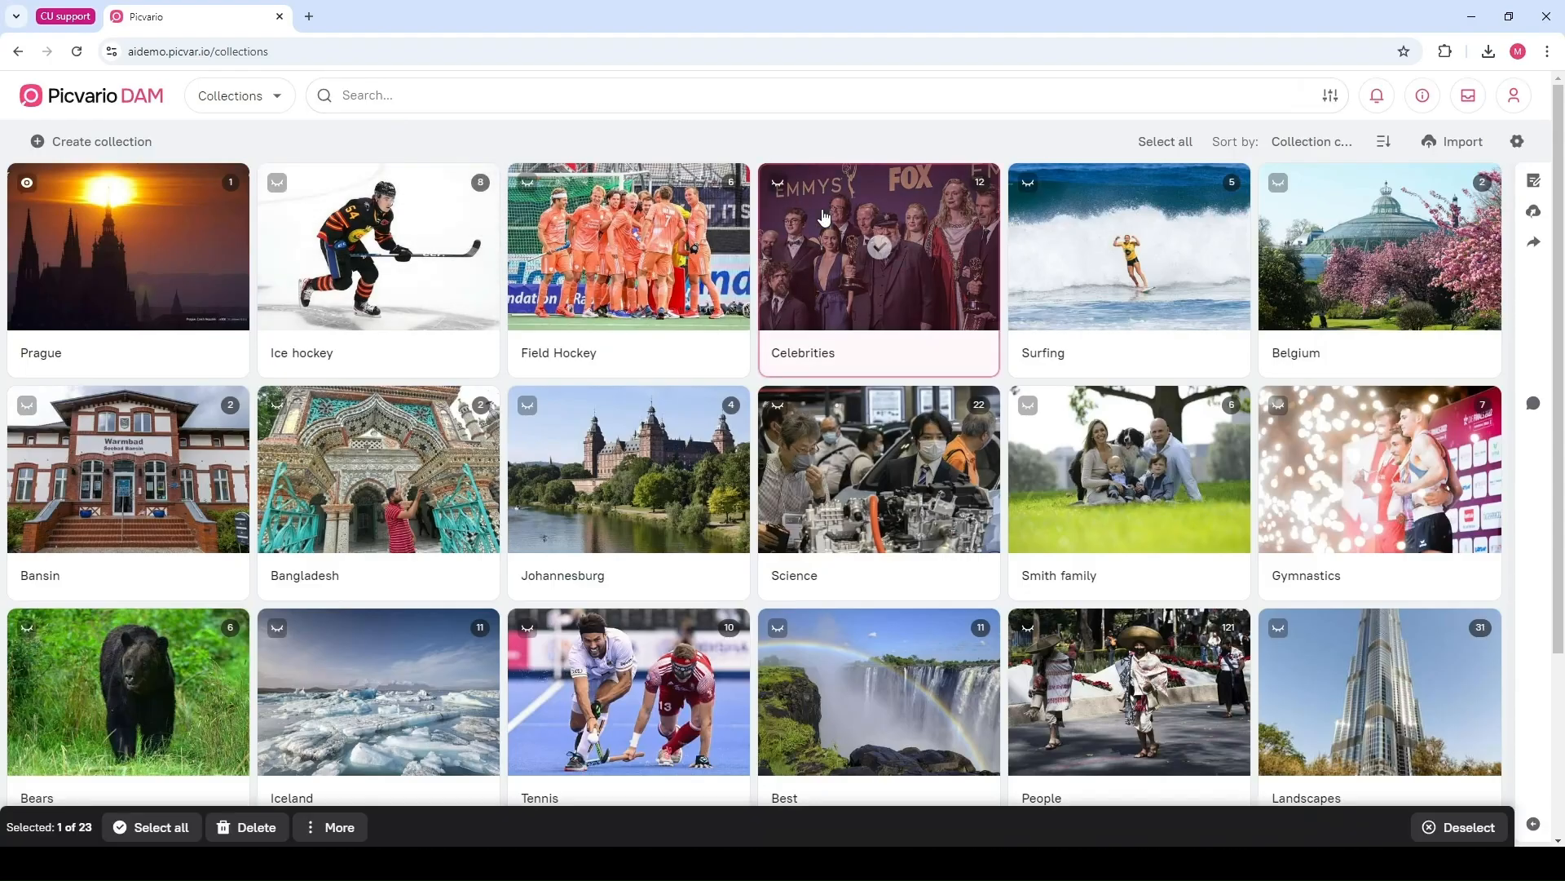
pyautogui.click(1534, 181)
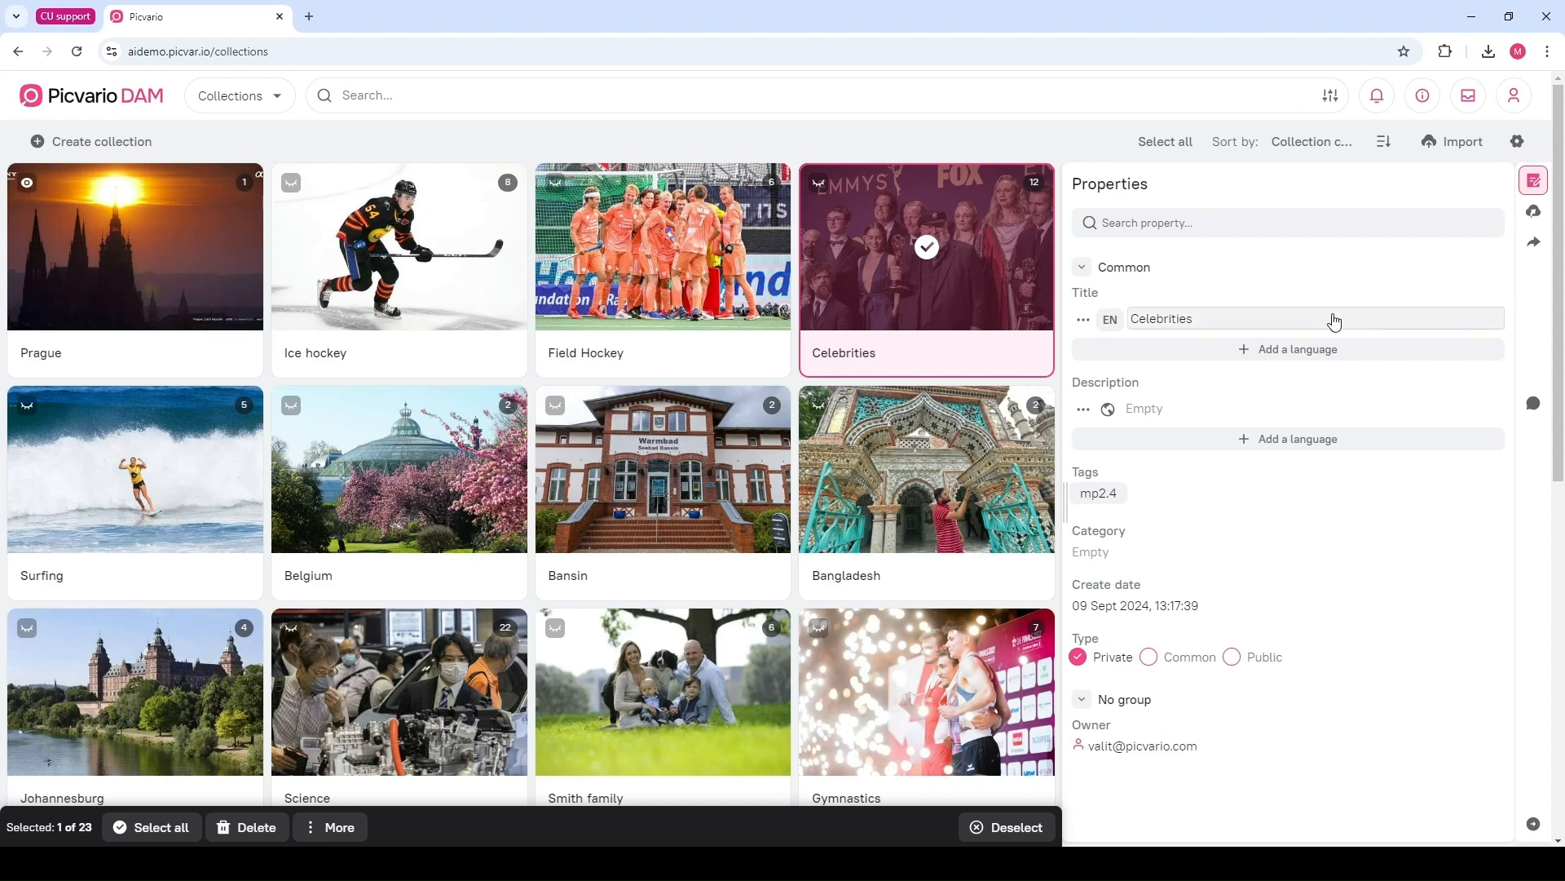
pyautogui.click(1200, 409)
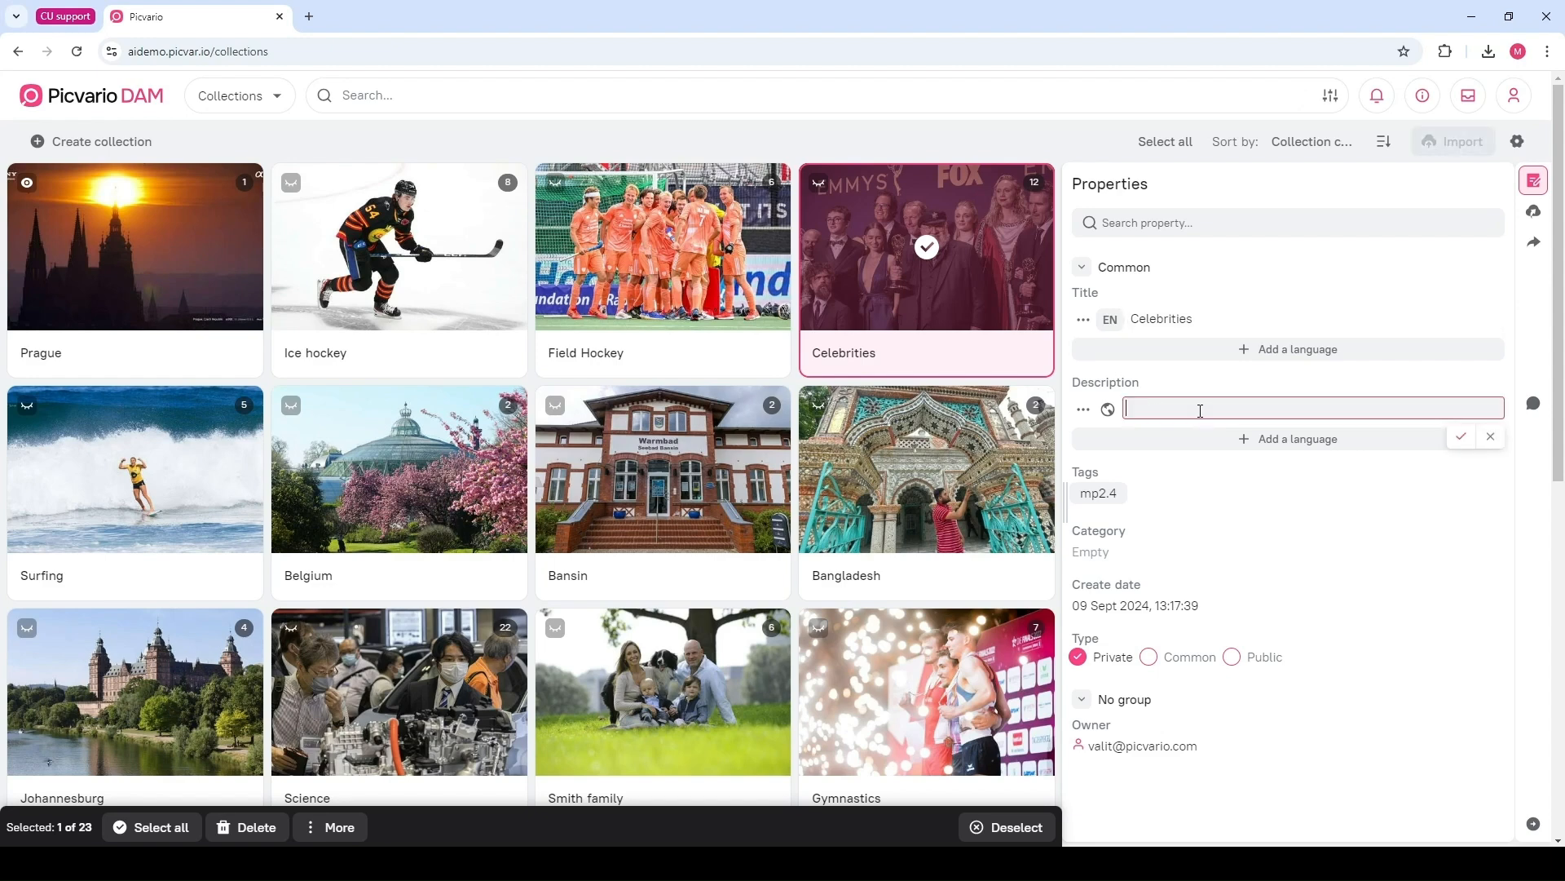
pyautogui.click(1157, 492)
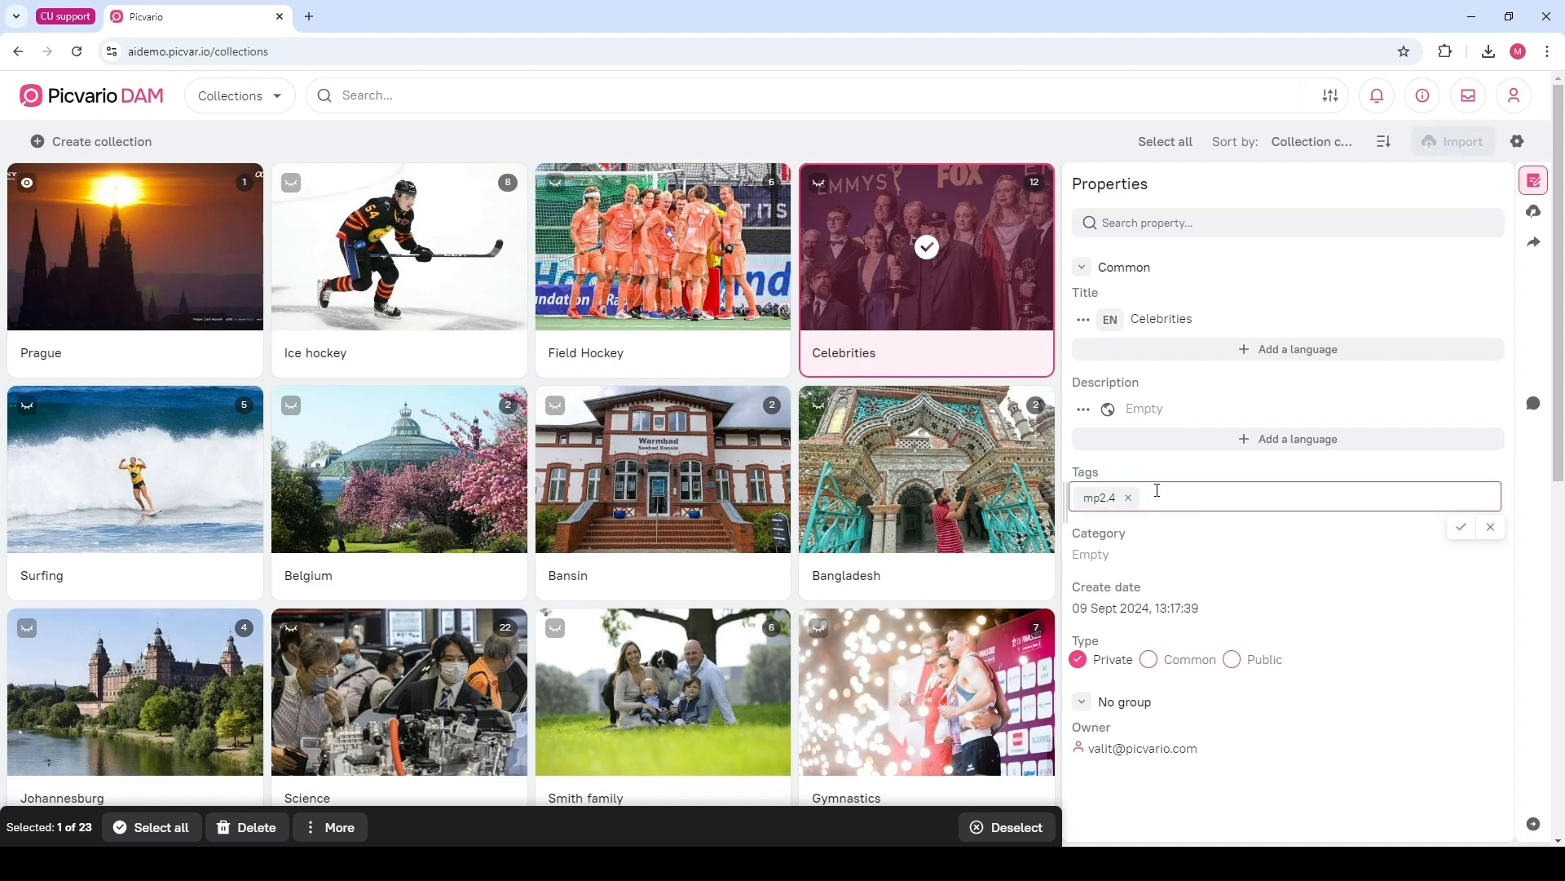
pyautogui.click(1489, 534)
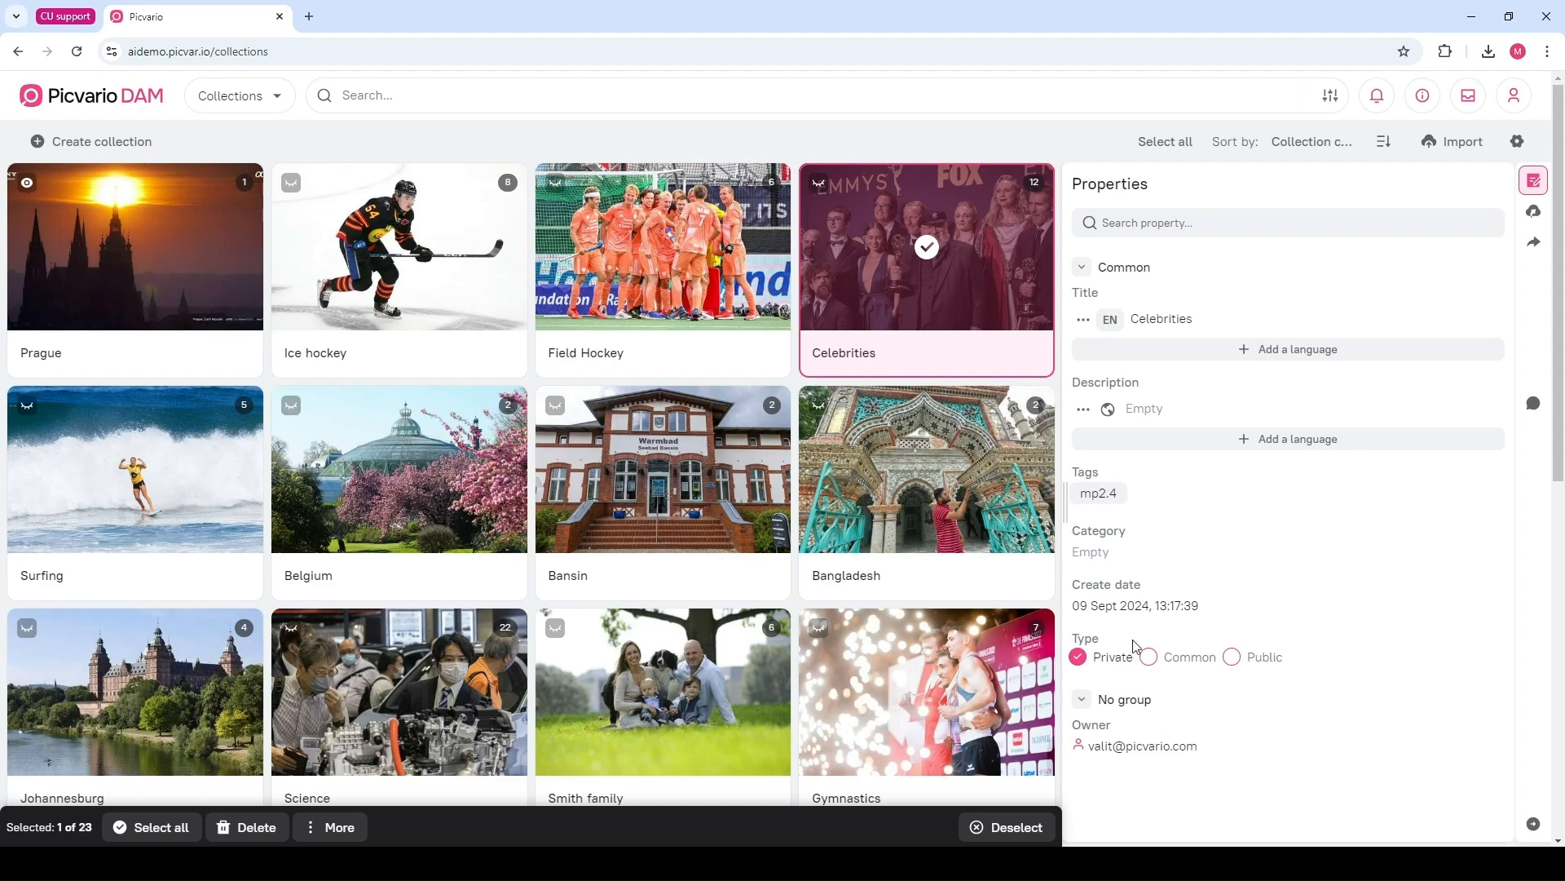
# Try setting the Celebrities collection's type to Public while leaving its assets private, then revert it to Private
pyautogui.click(1151, 657)
pyautogui.click(1233, 657)
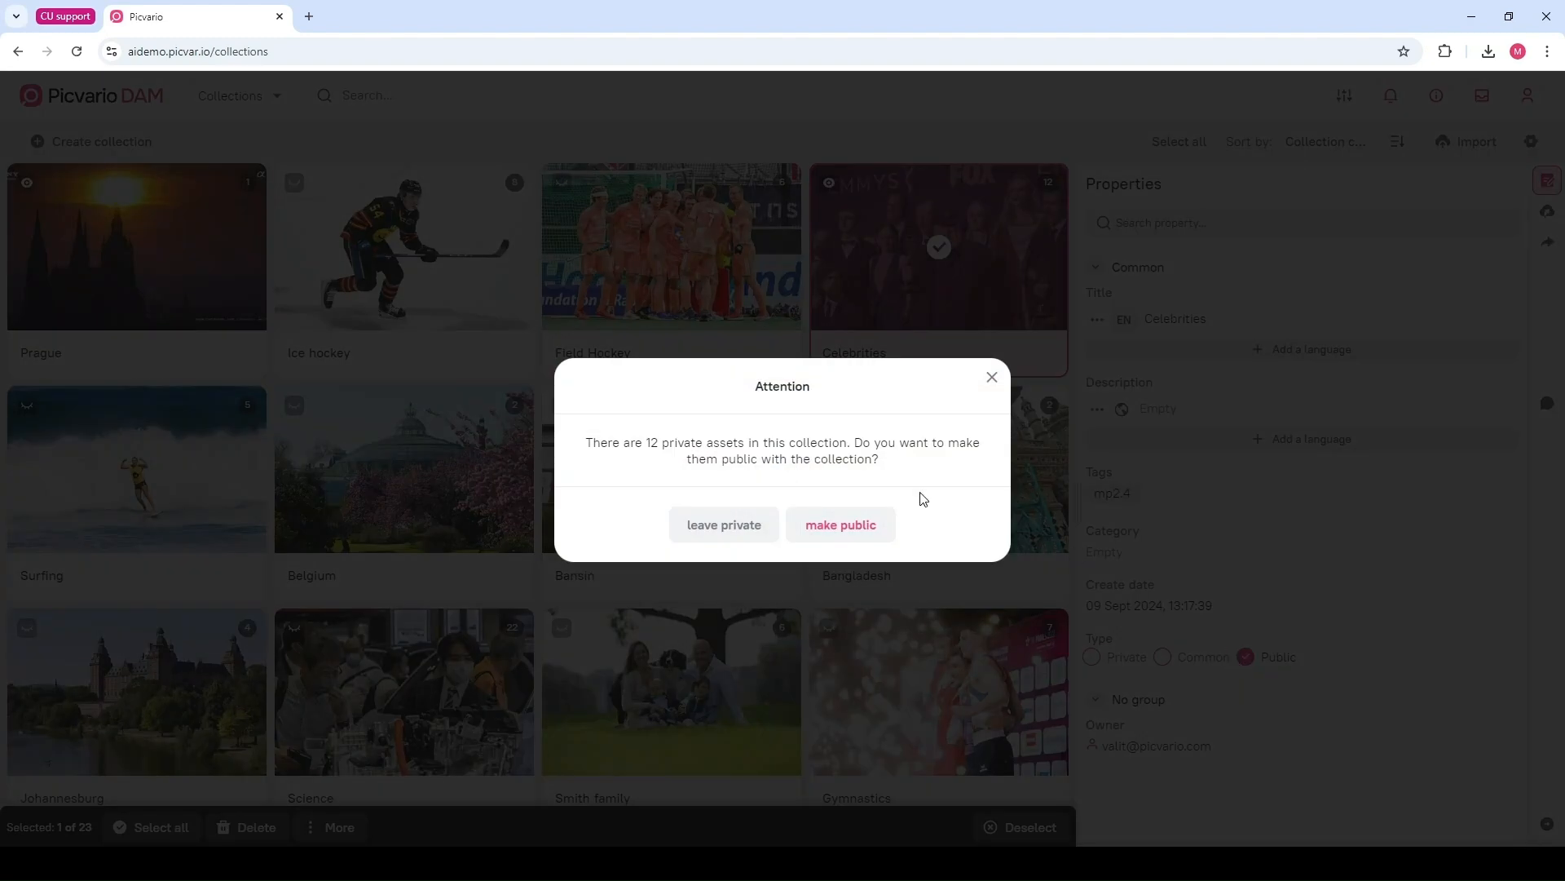
pyautogui.click(744, 536)
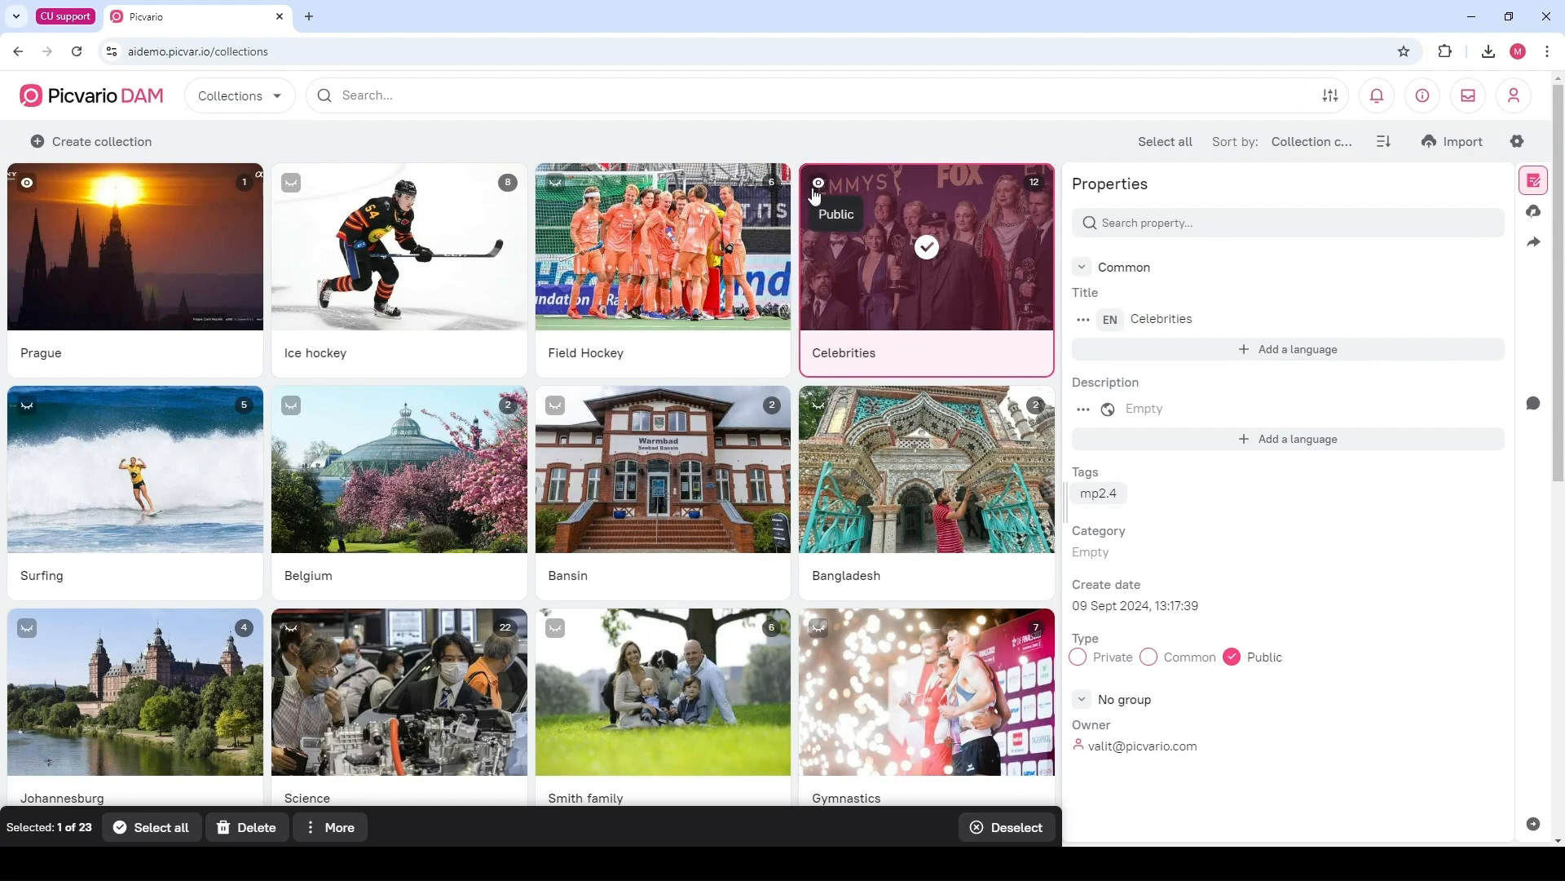
pyautogui.click(1107, 662)
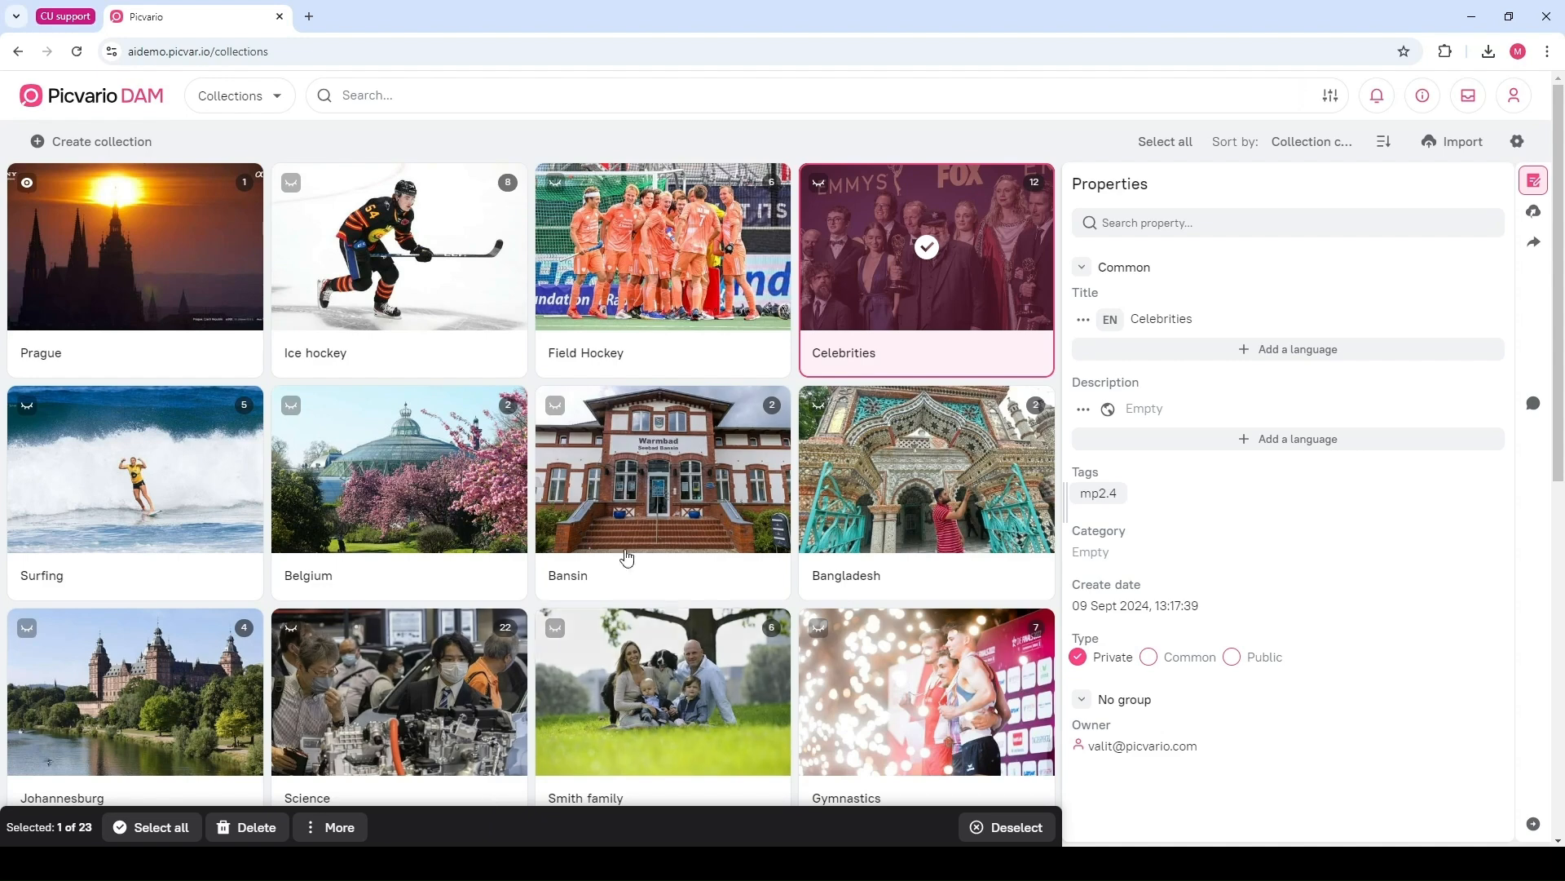
# Add the Field Hockey and Bansin collections to the selection to compare shared properties, then deselect all
pyautogui.click(711, 277)
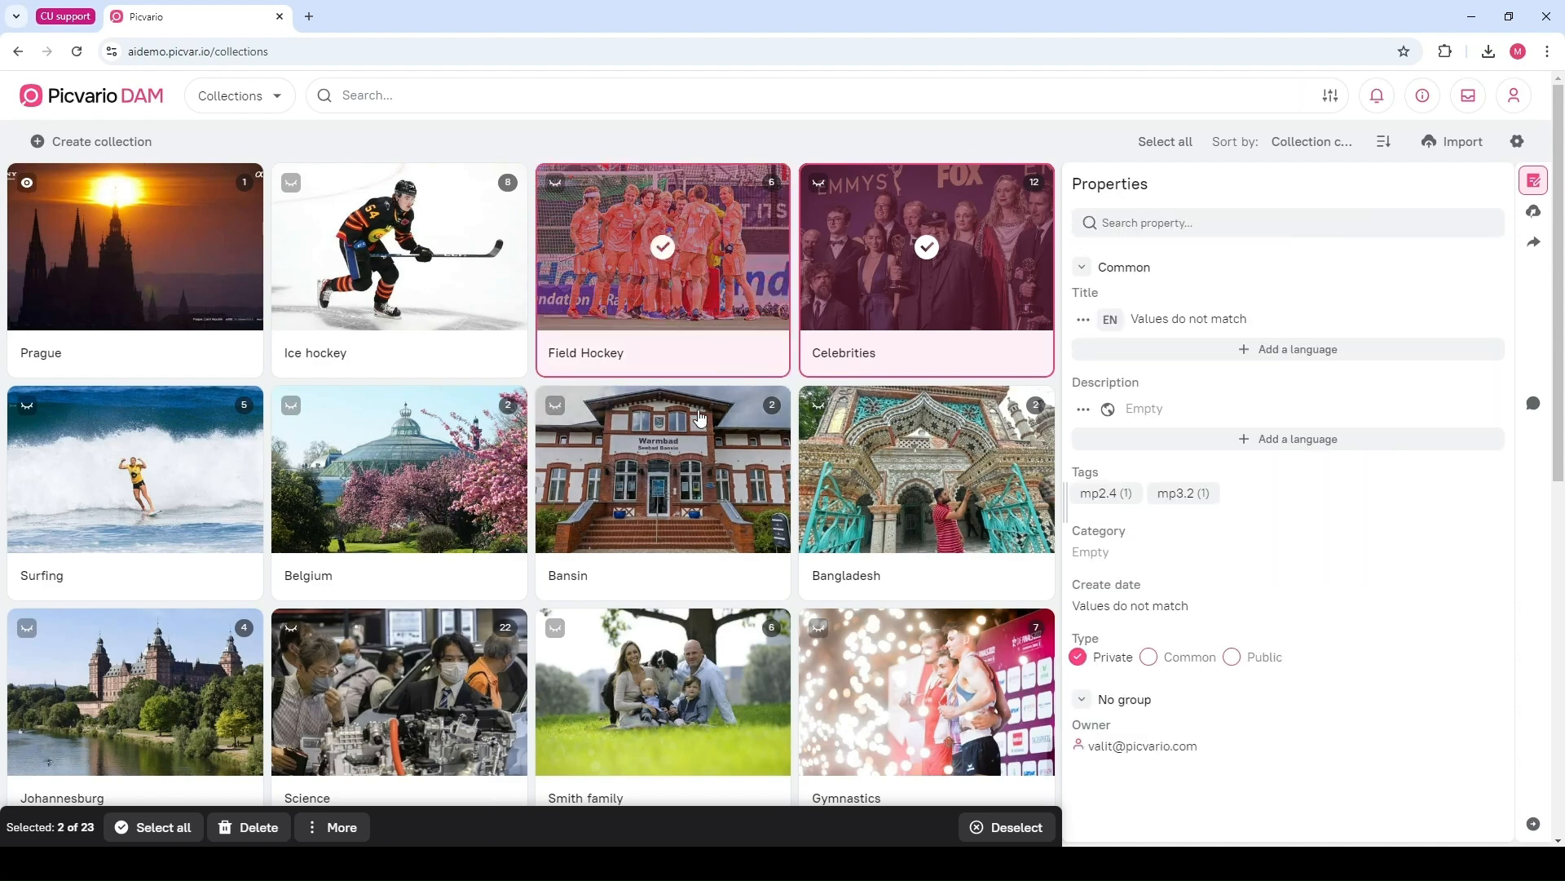
pyautogui.click(699, 417)
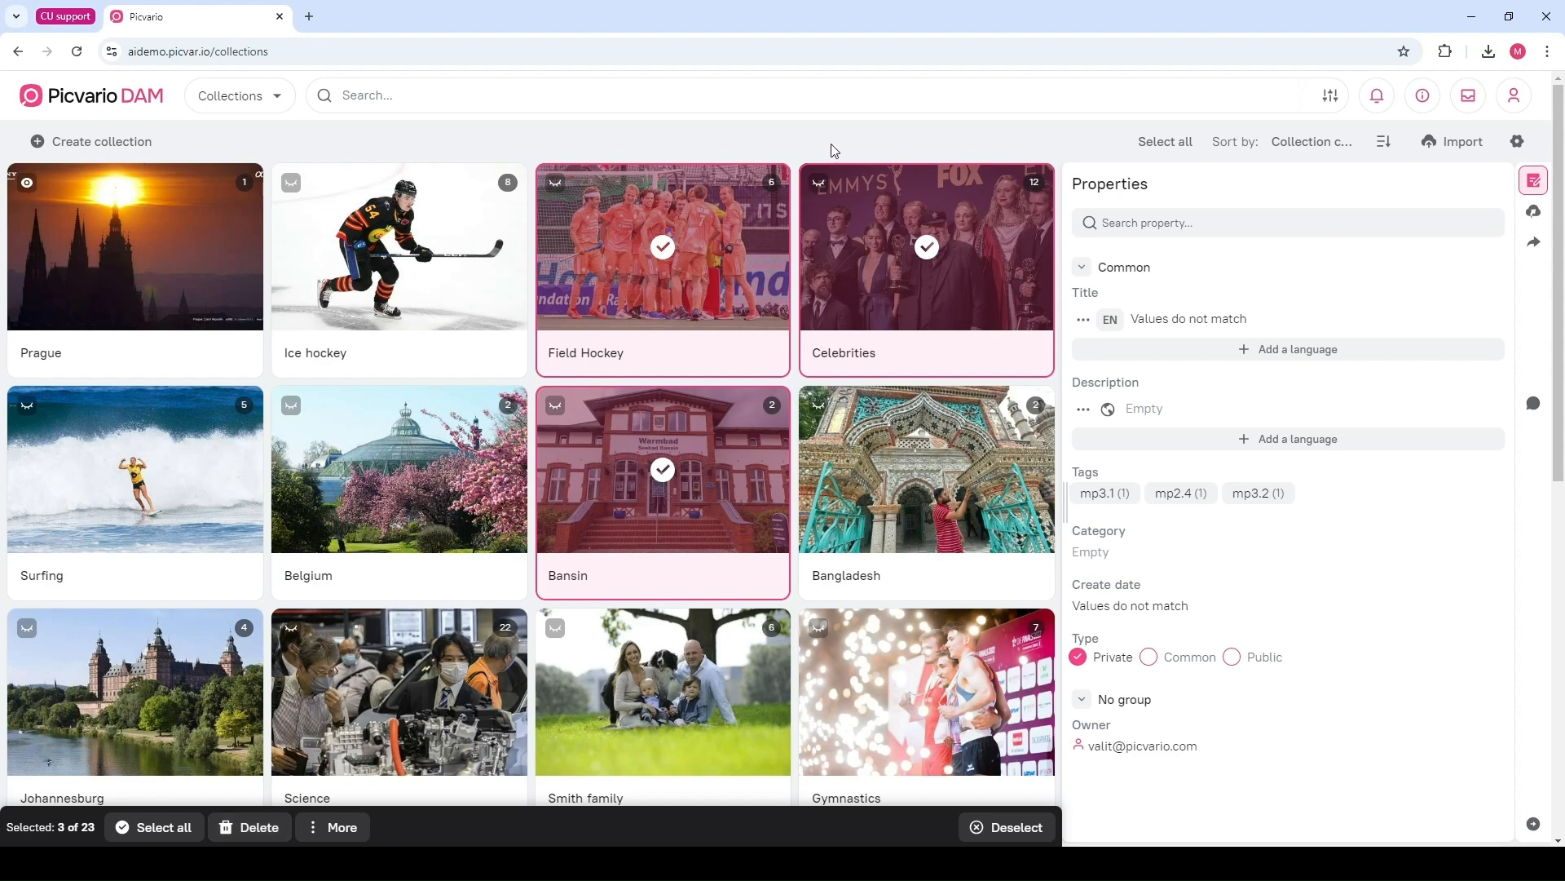
pyautogui.click(1020, 826)
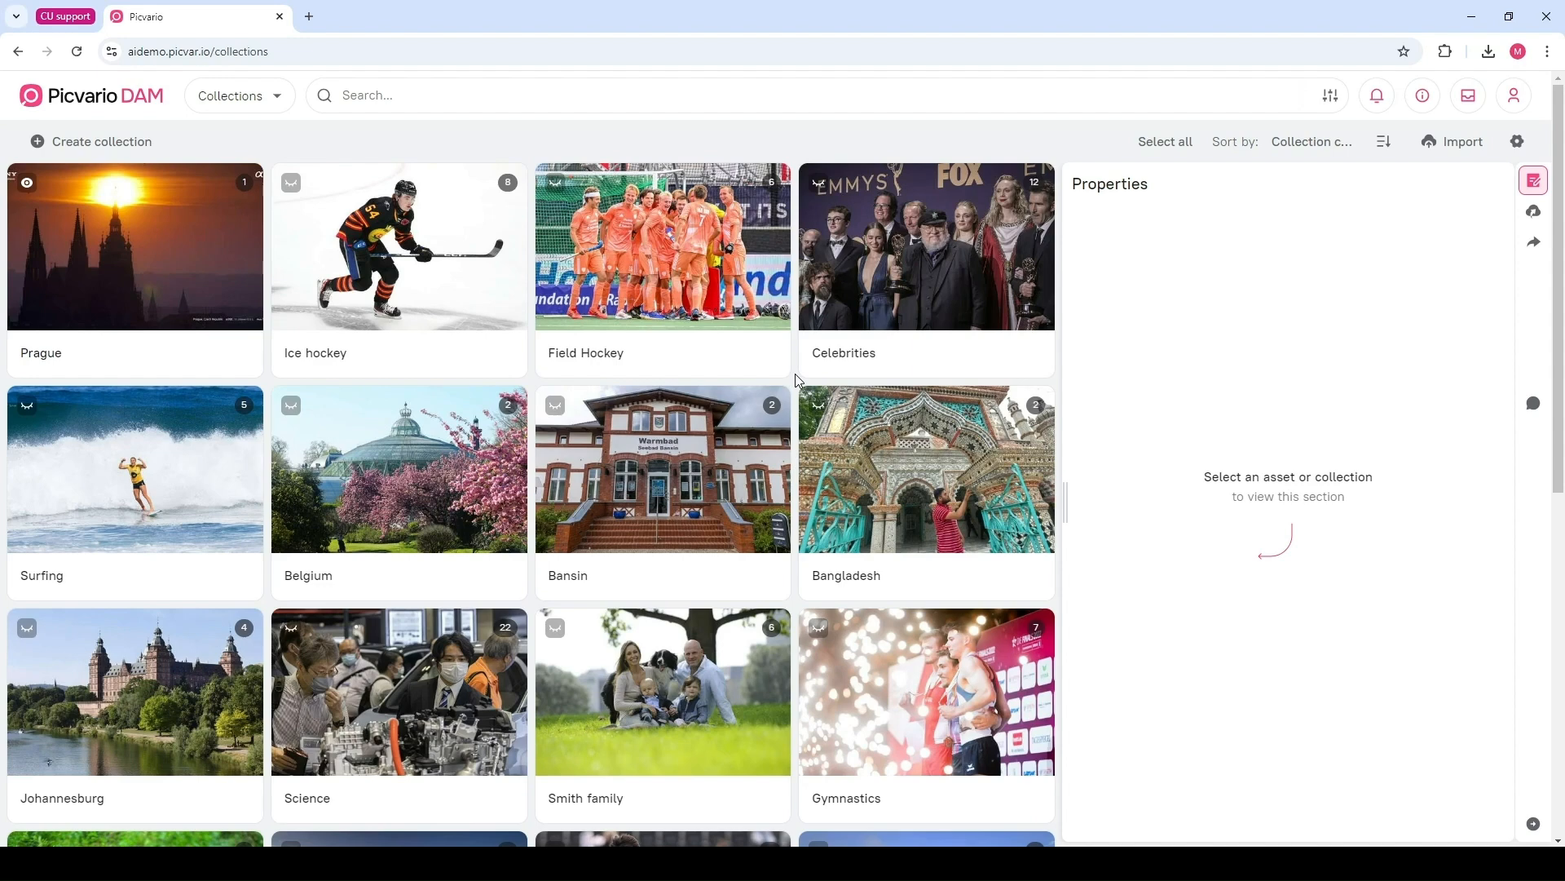
# Close the properties panel and open the Celebrities collection
pyautogui.click(1538, 194)
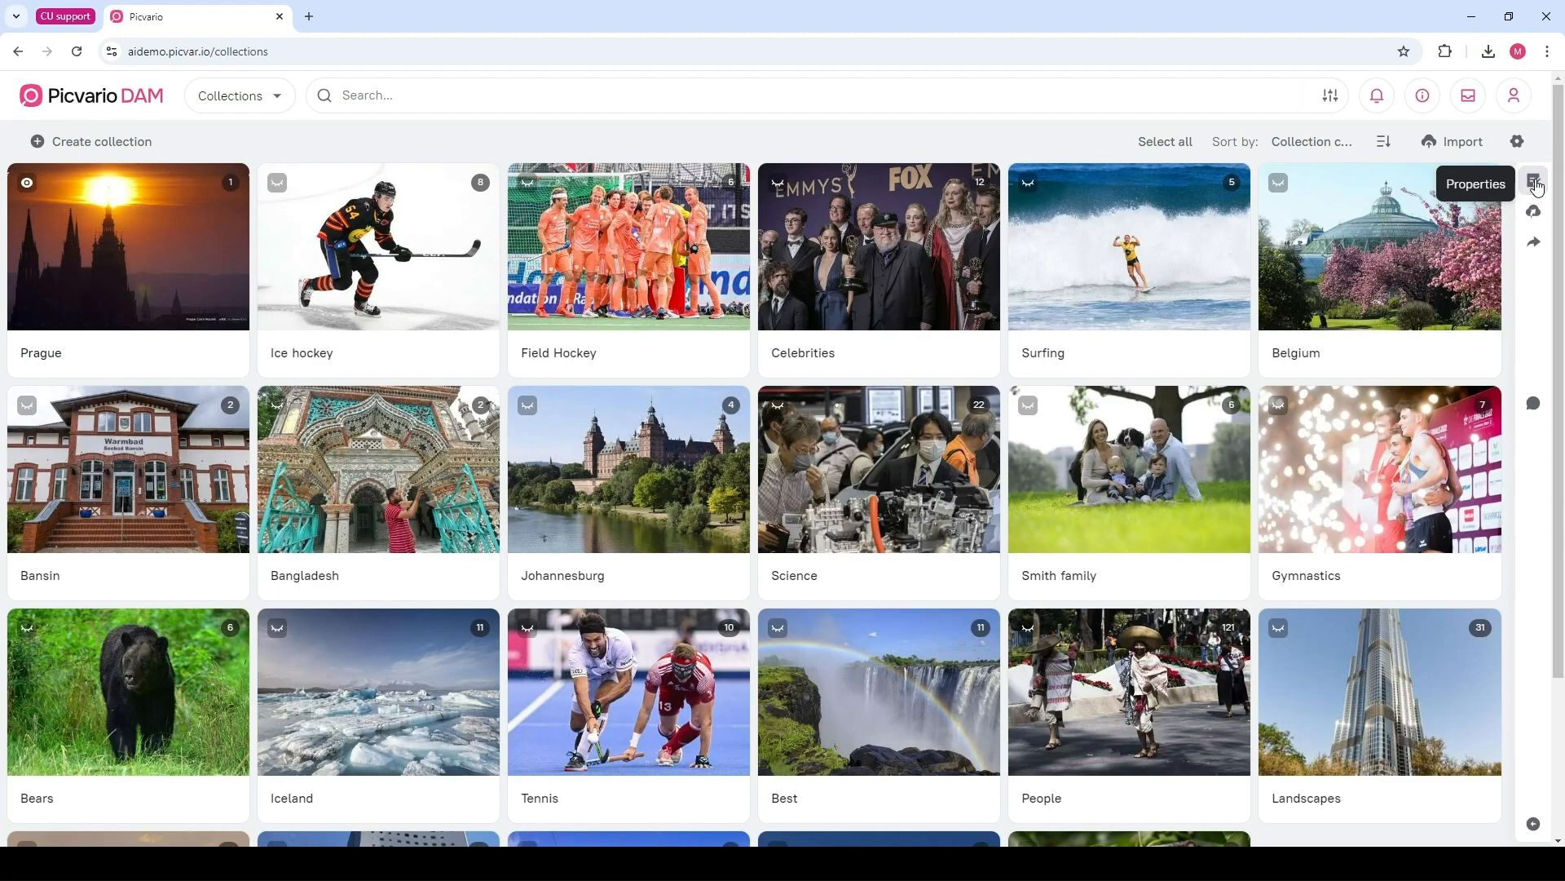
pyautogui.click(881, 257)
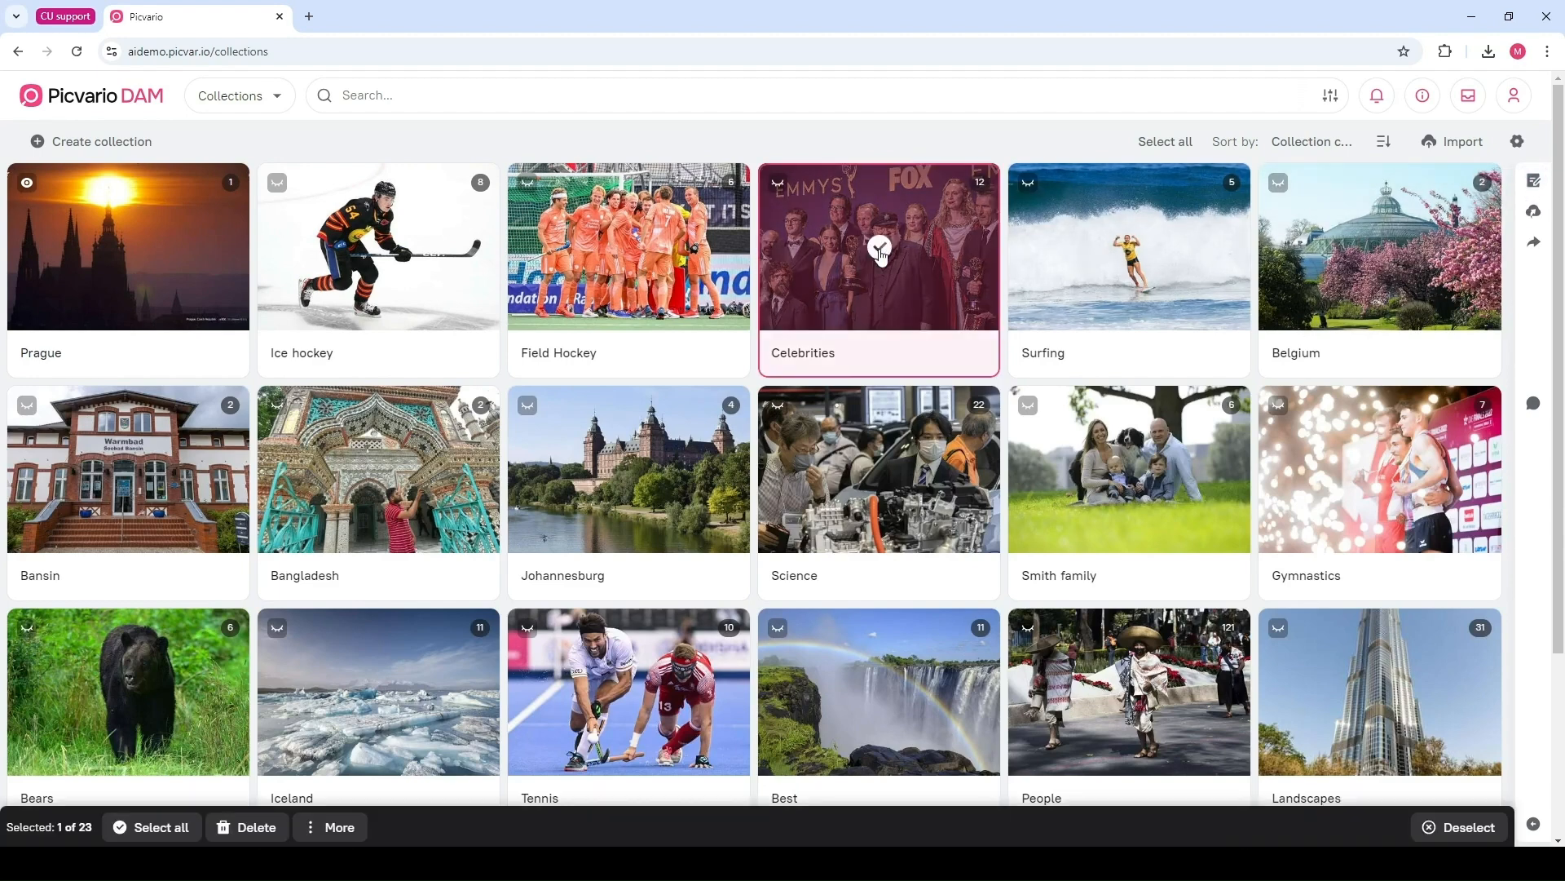
pyautogui.doubleClick(946, 222)
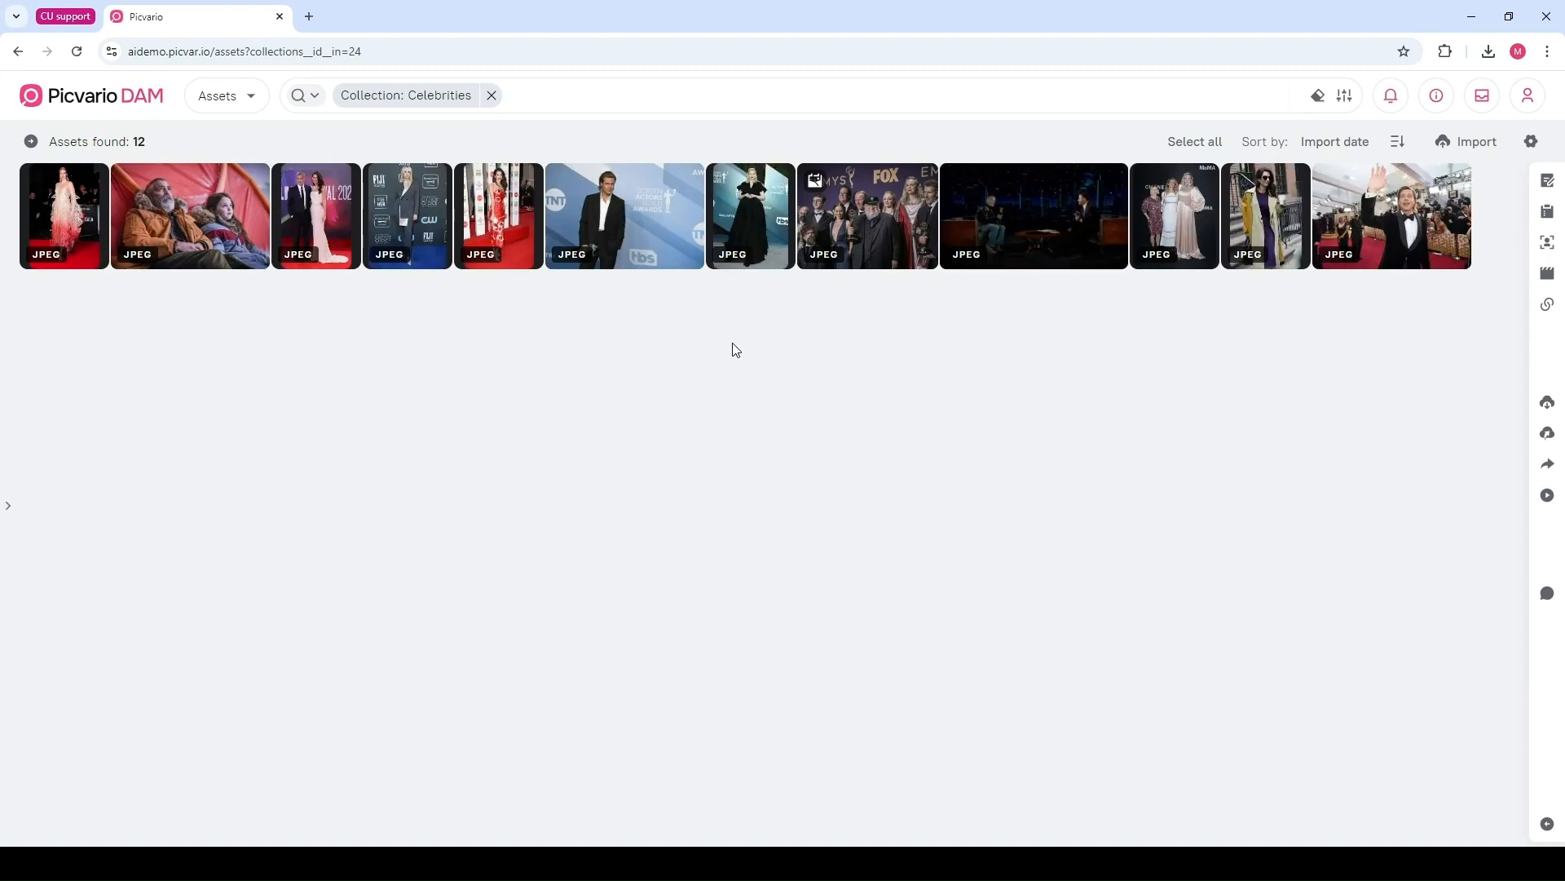
# Set the Brad Pitt red-carpet photo as the cover of the Celebrities collection
pyautogui.click(842, 217)
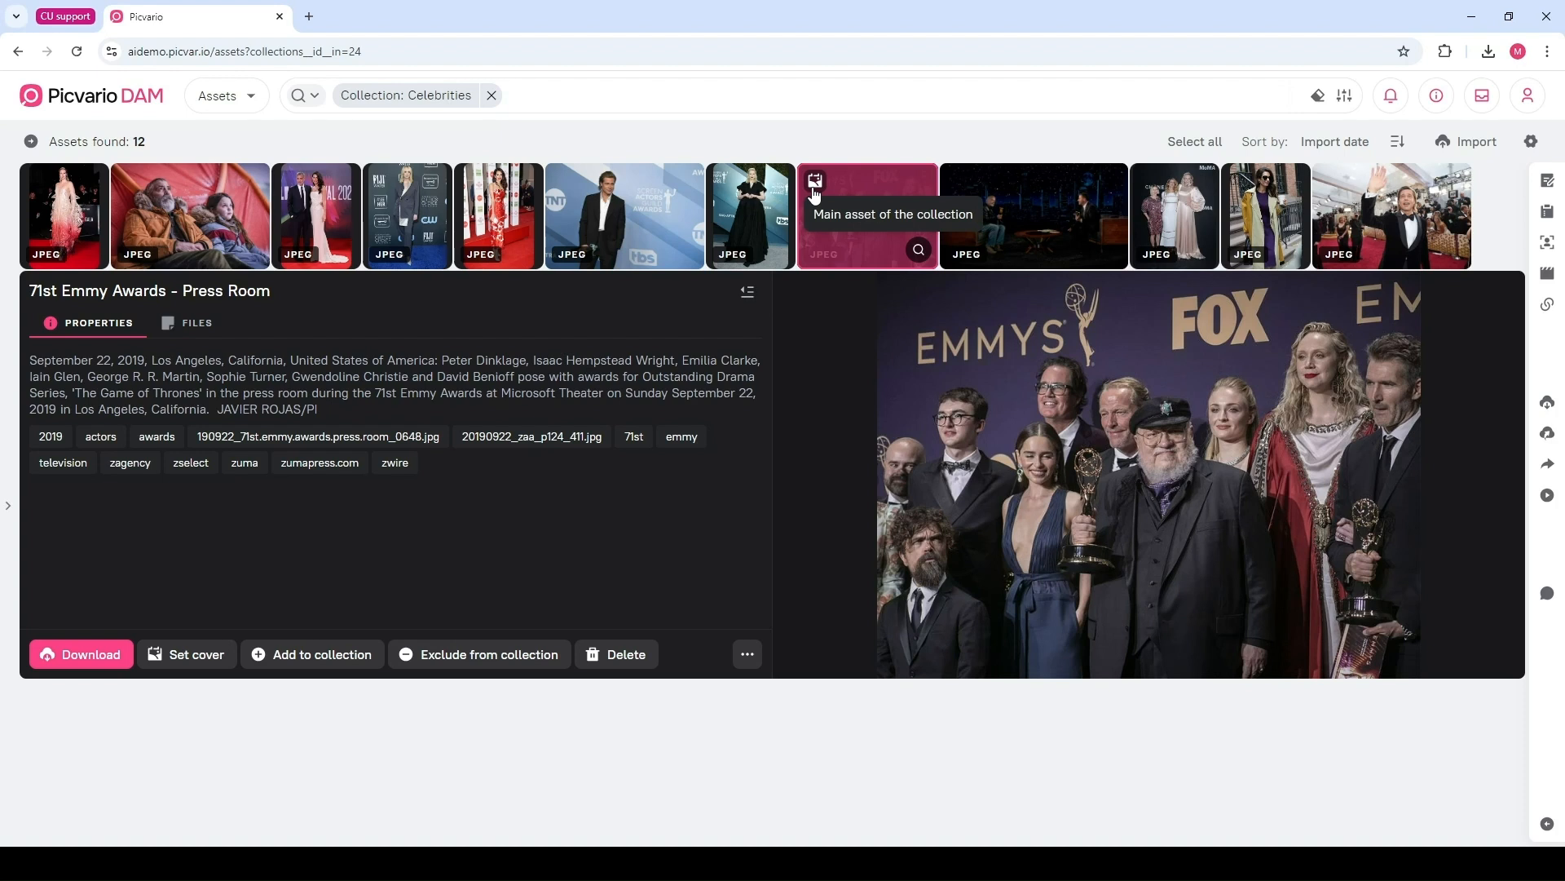
pyautogui.click(868, 213)
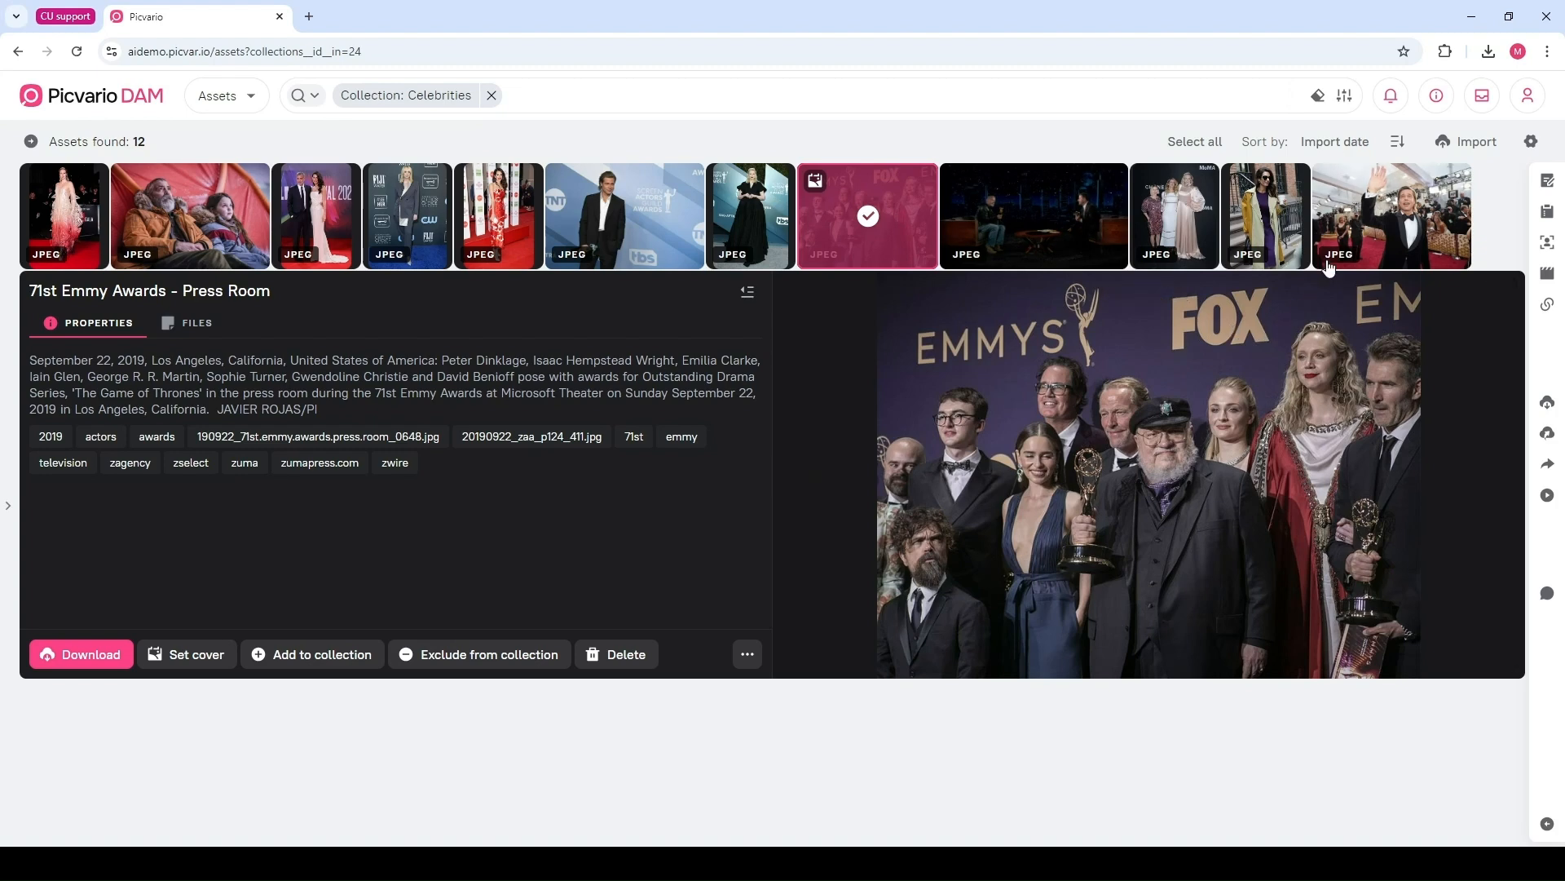
pyautogui.click(1378, 210)
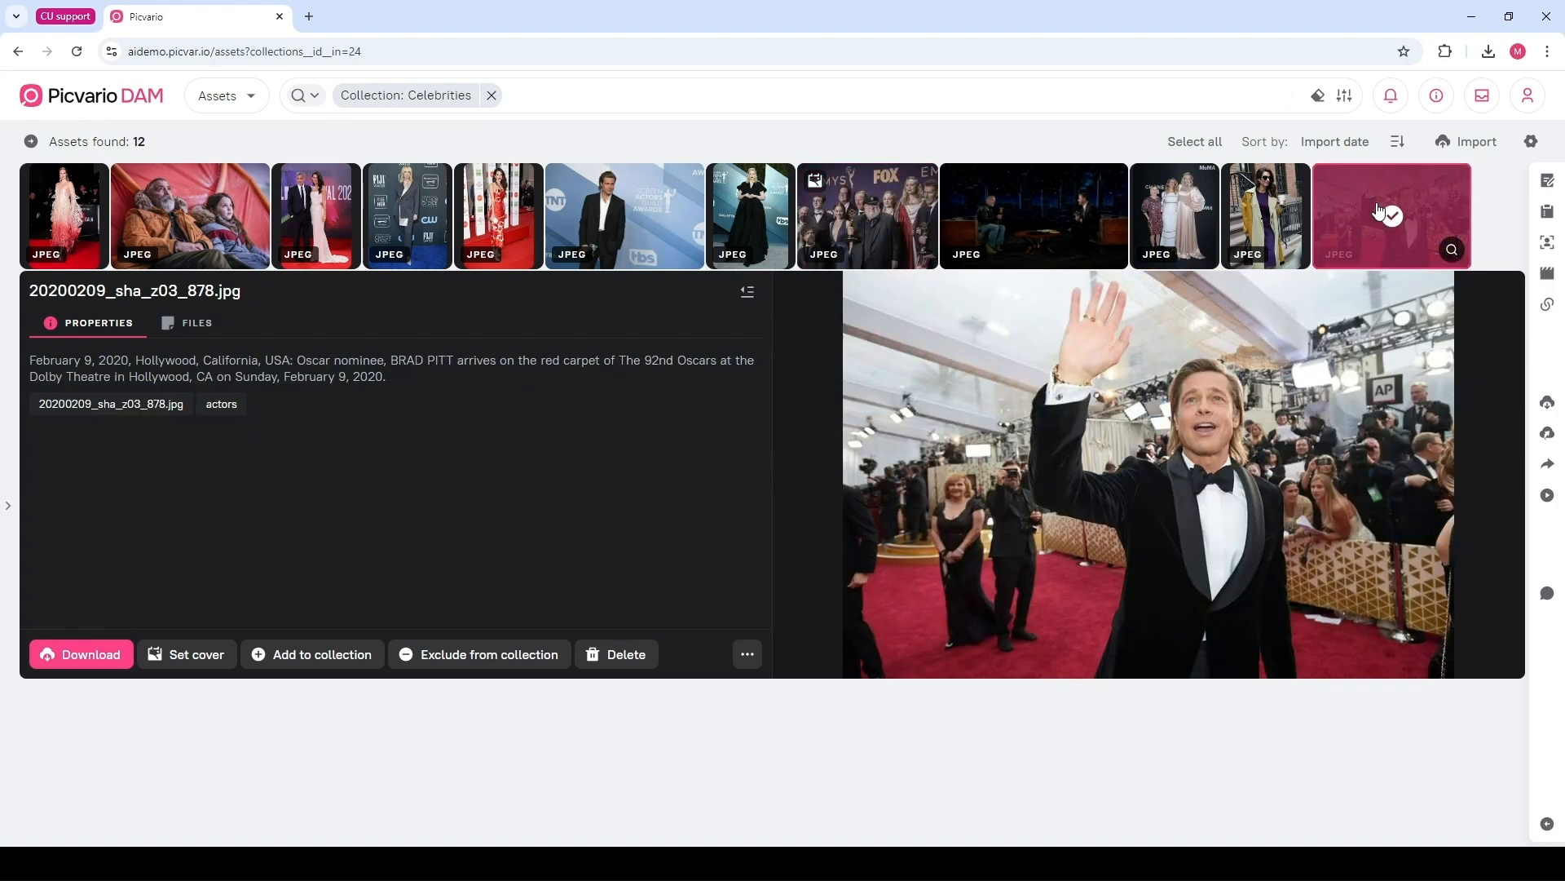
pyautogui.click(193, 664)
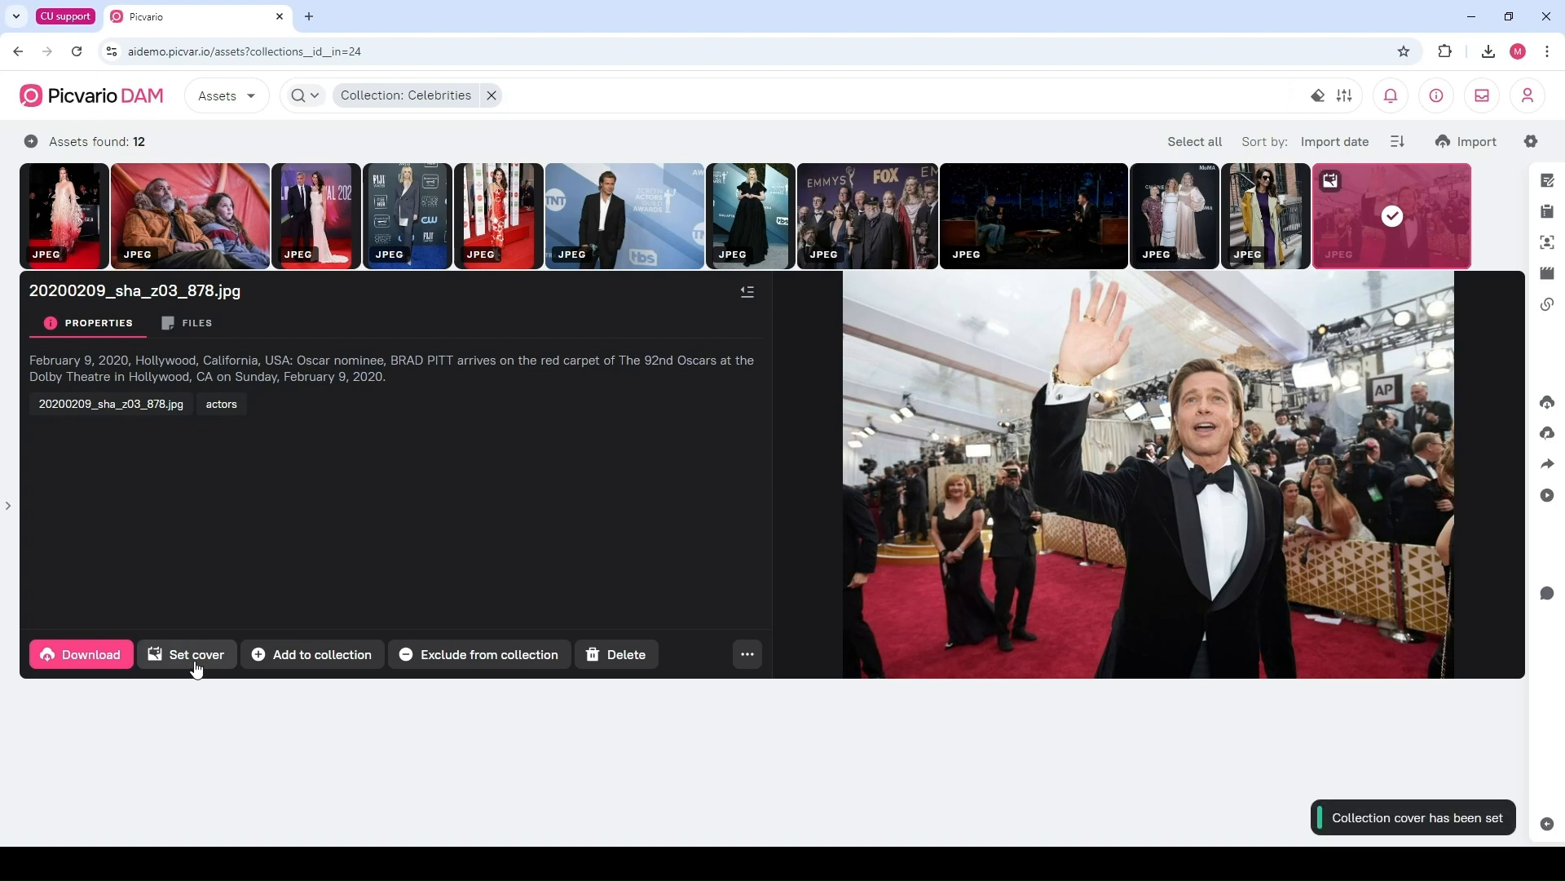
# Return to the Collections section to check the new cover, then reopen the Celebrities collection
pyautogui.click(247, 97)
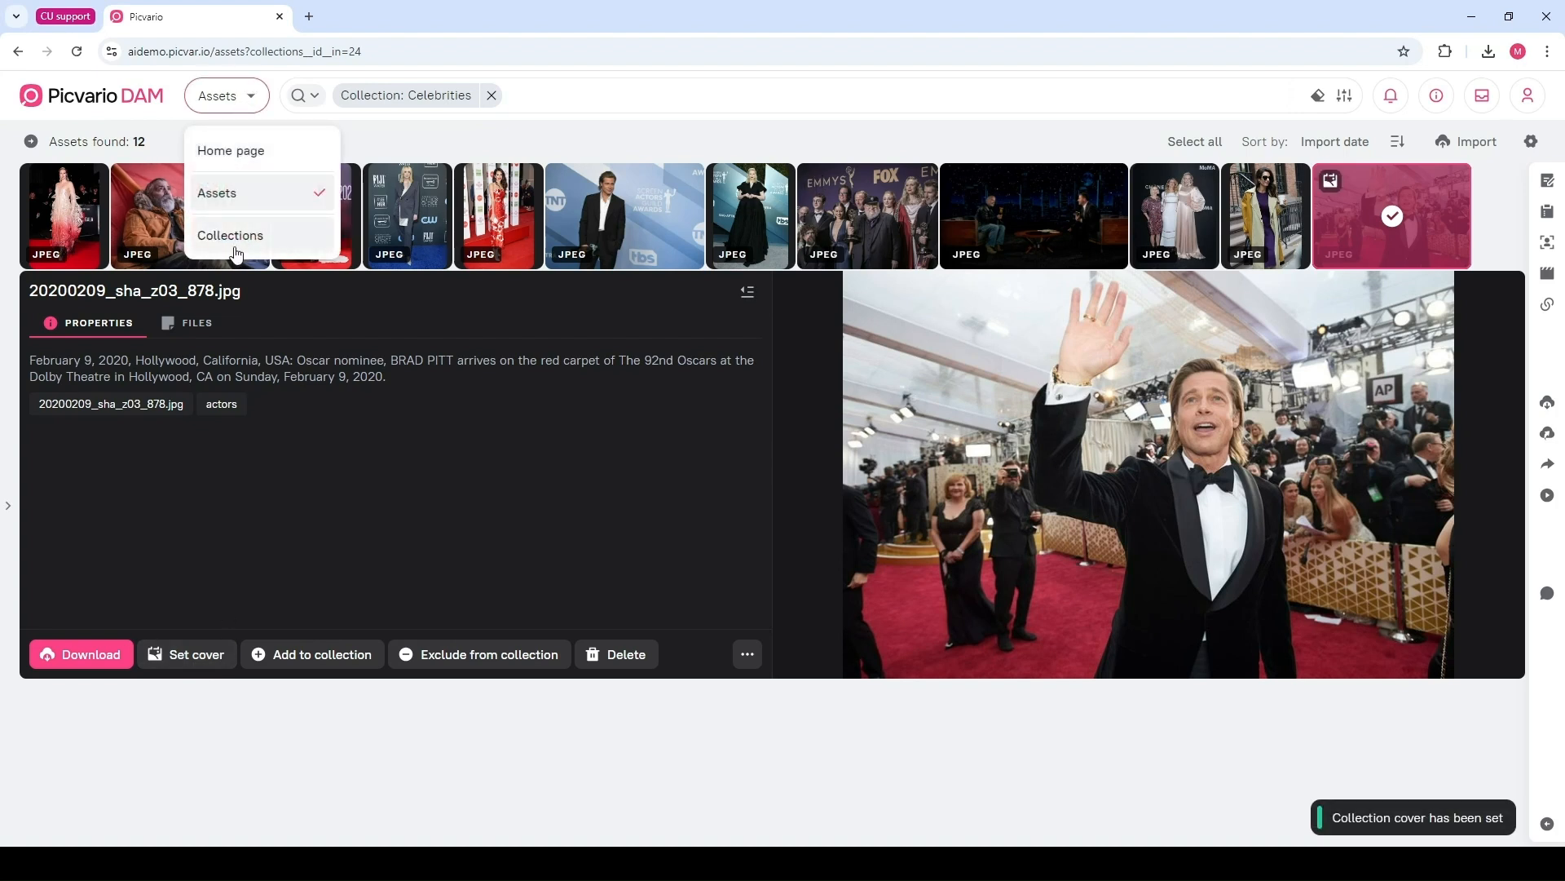
pyautogui.click(236, 238)
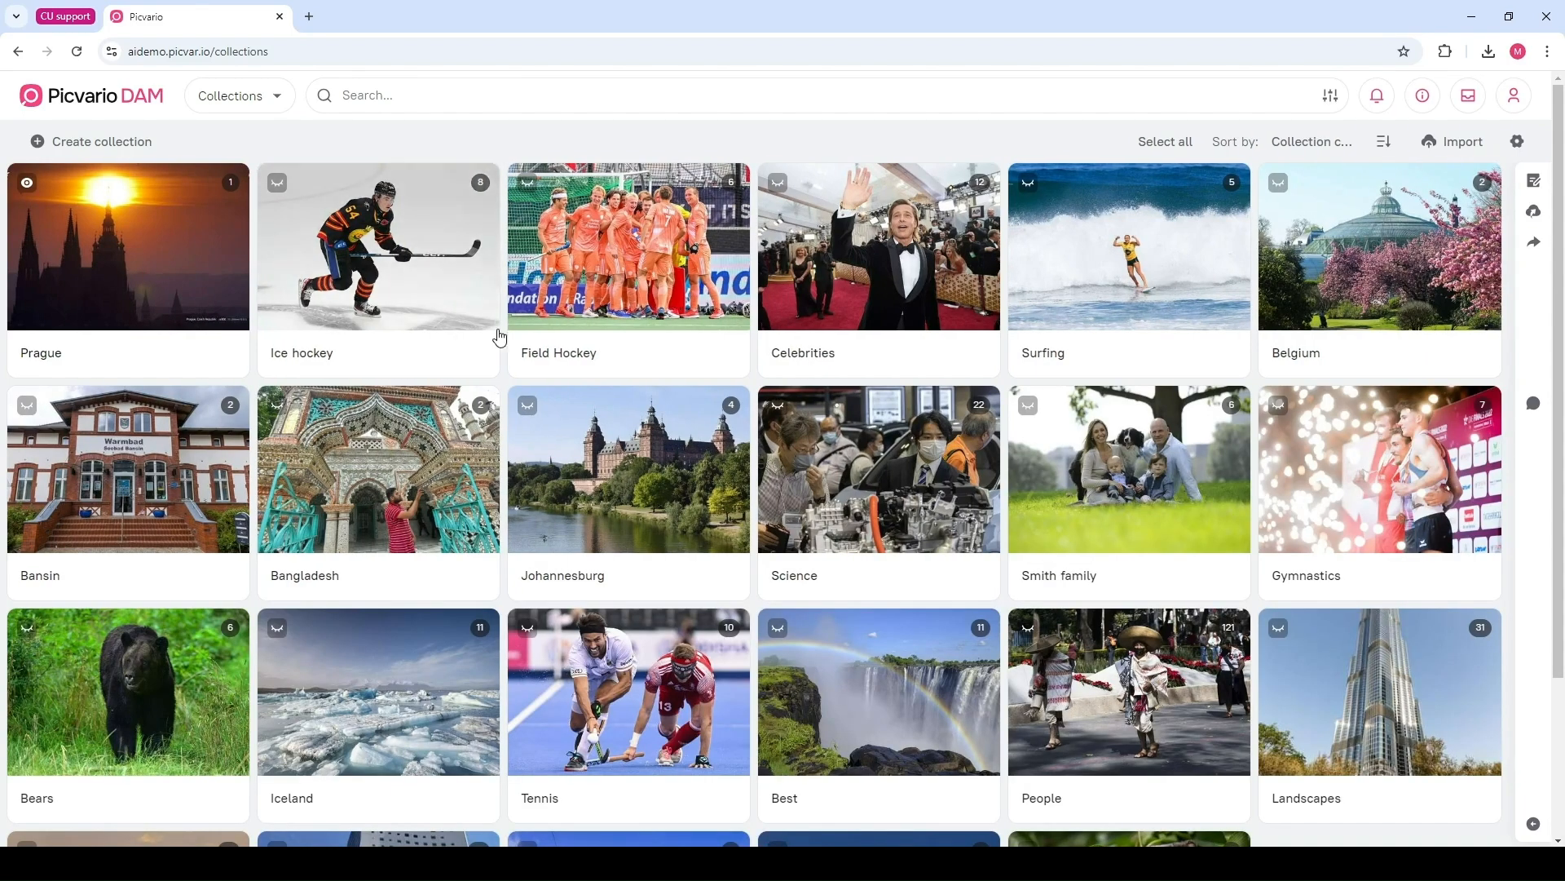
pyautogui.click(869, 263)
pyautogui.click(869, 264)
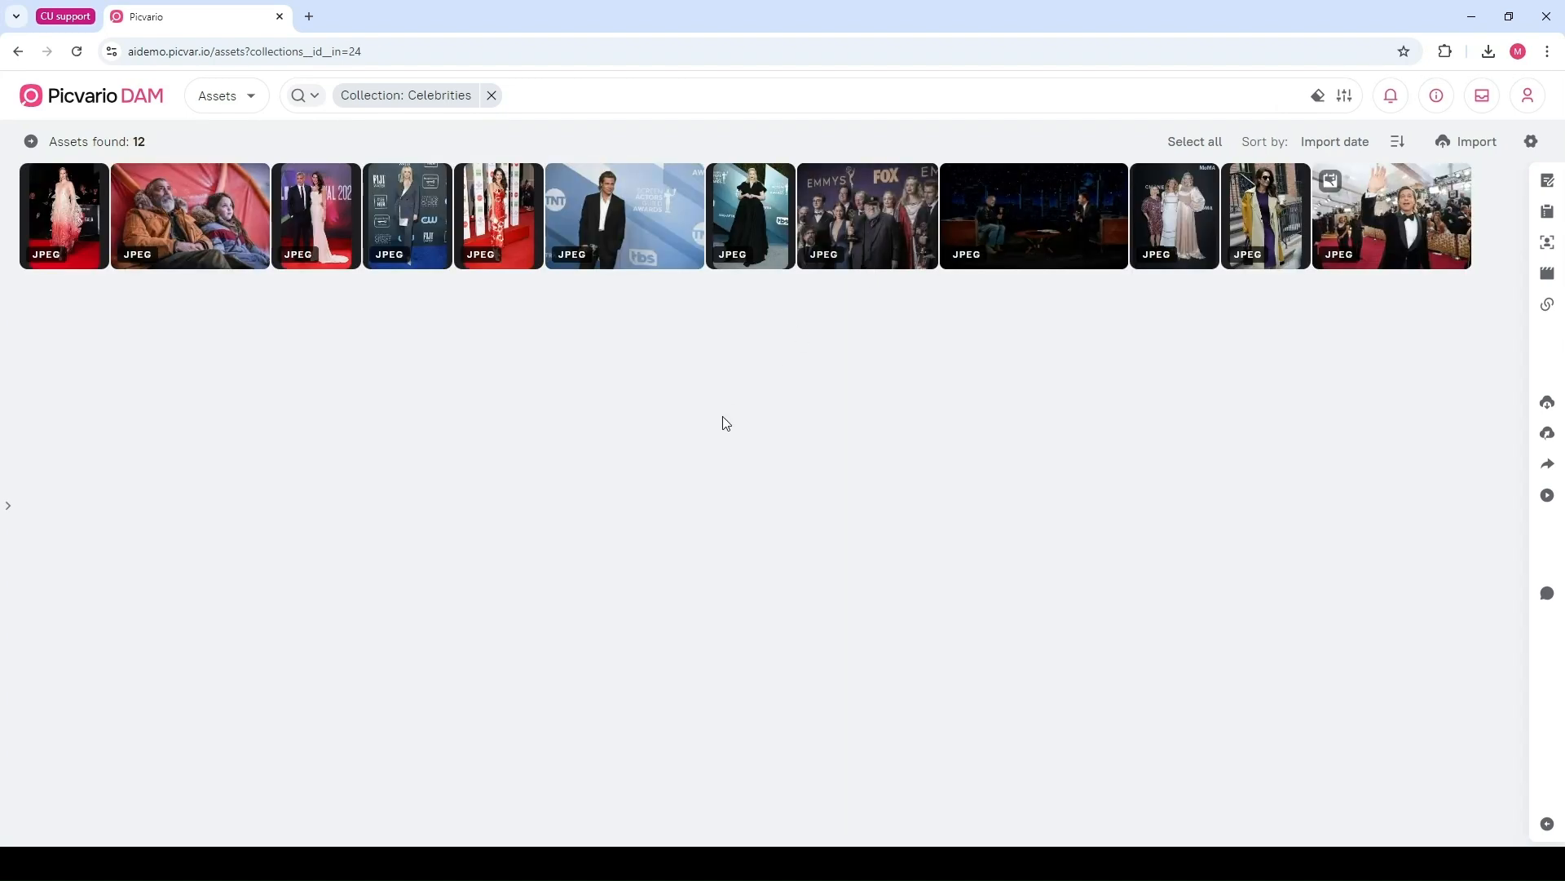
# Select three celebrity photos and try adding them to another collection, searching the collection list for "pr"
pyautogui.click(179, 213)
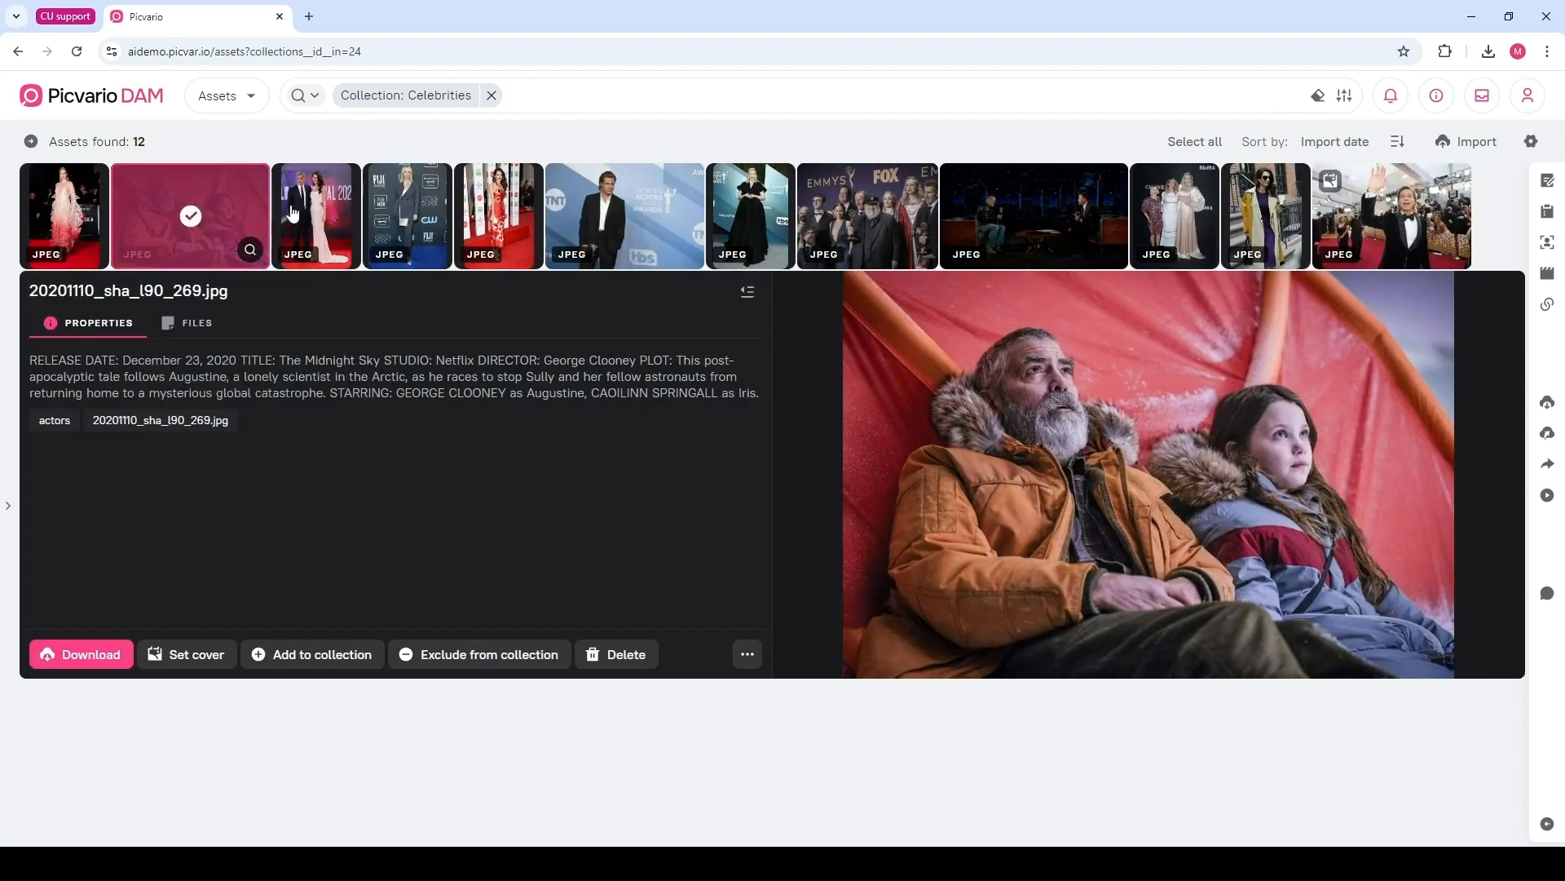
pyautogui.click(405, 213)
pyautogui.click(505, 210)
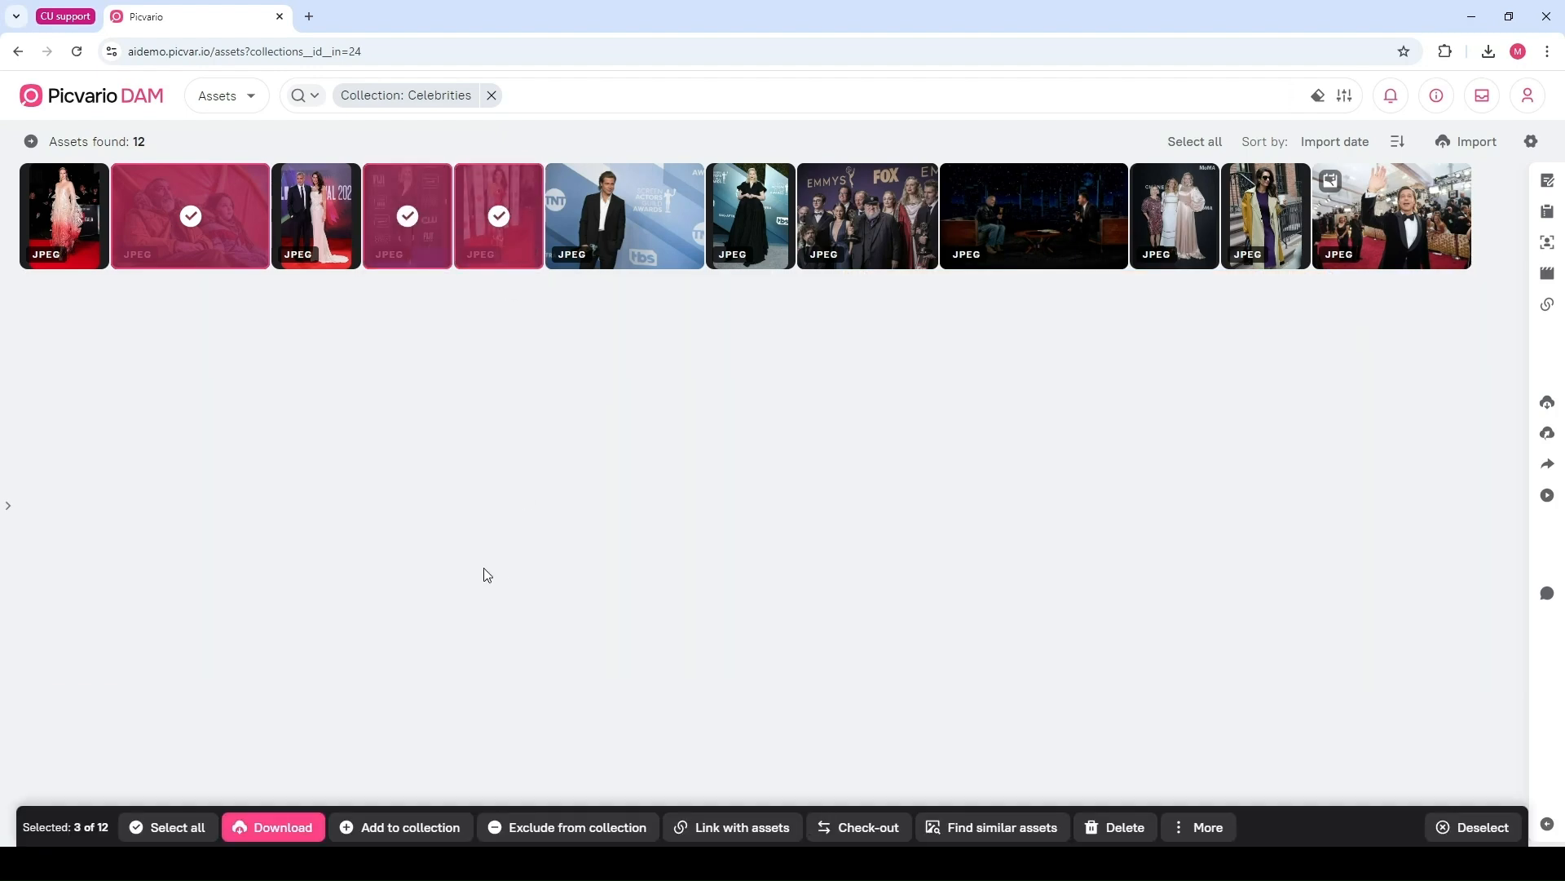
pyautogui.click(445, 827)
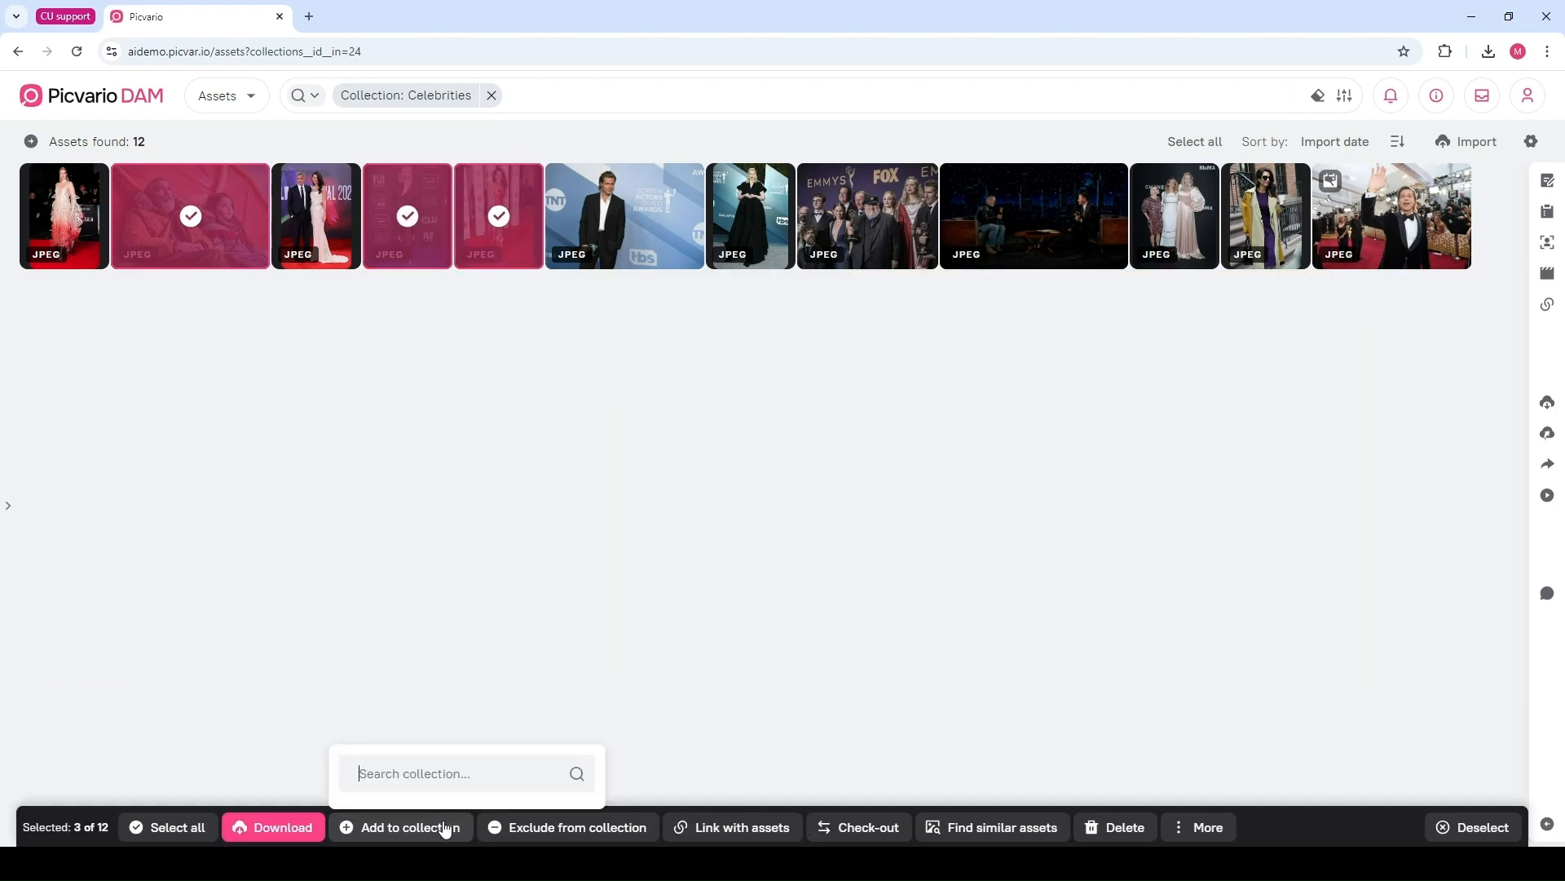
pyautogui.click(457, 593)
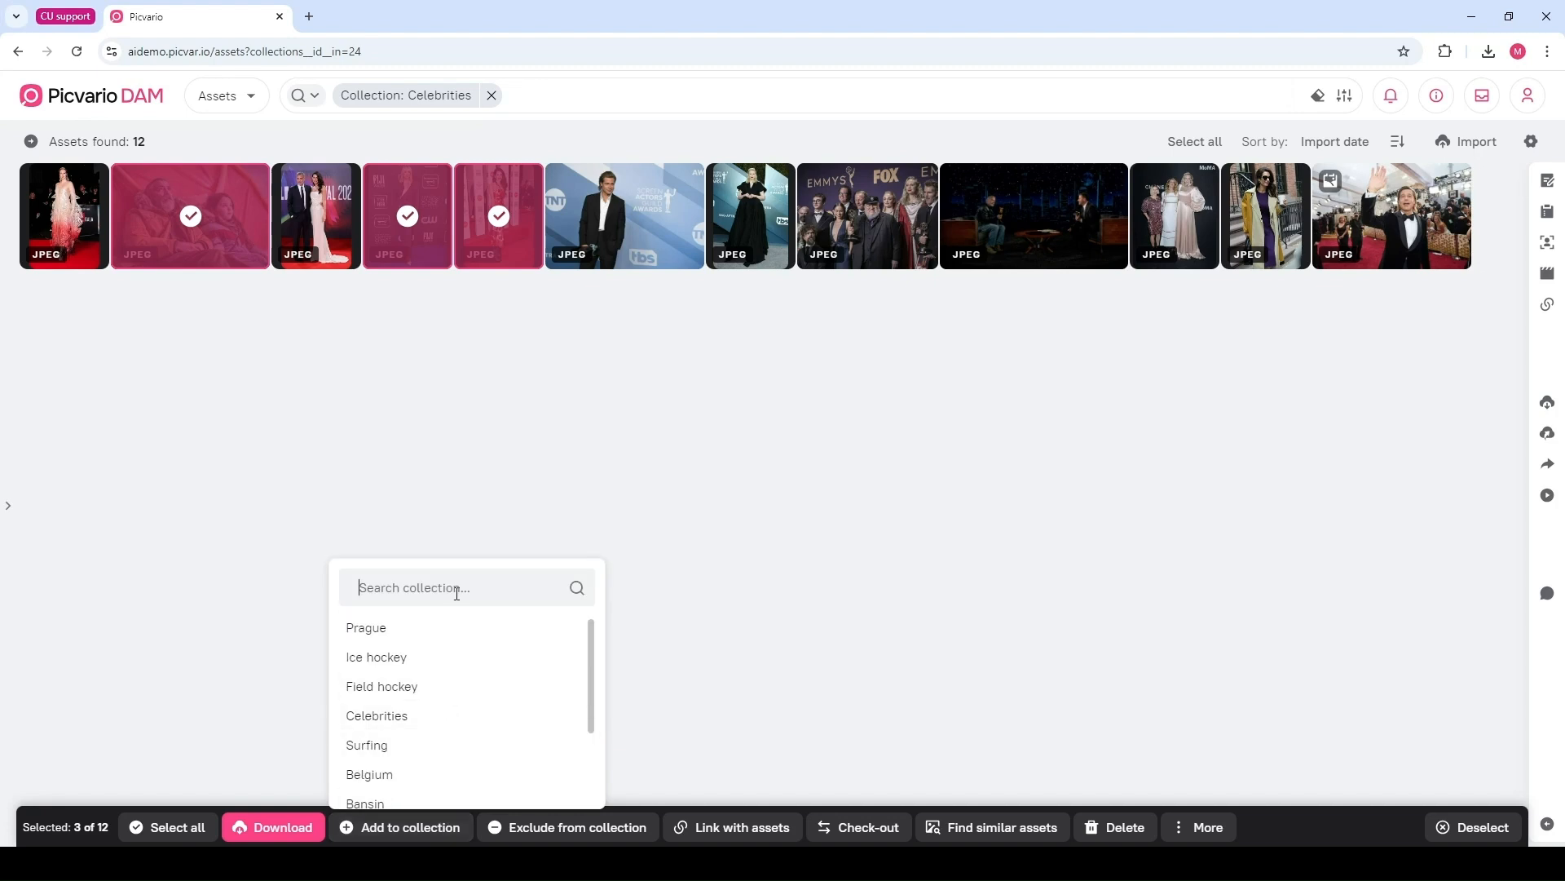
pyautogui.write('pr')
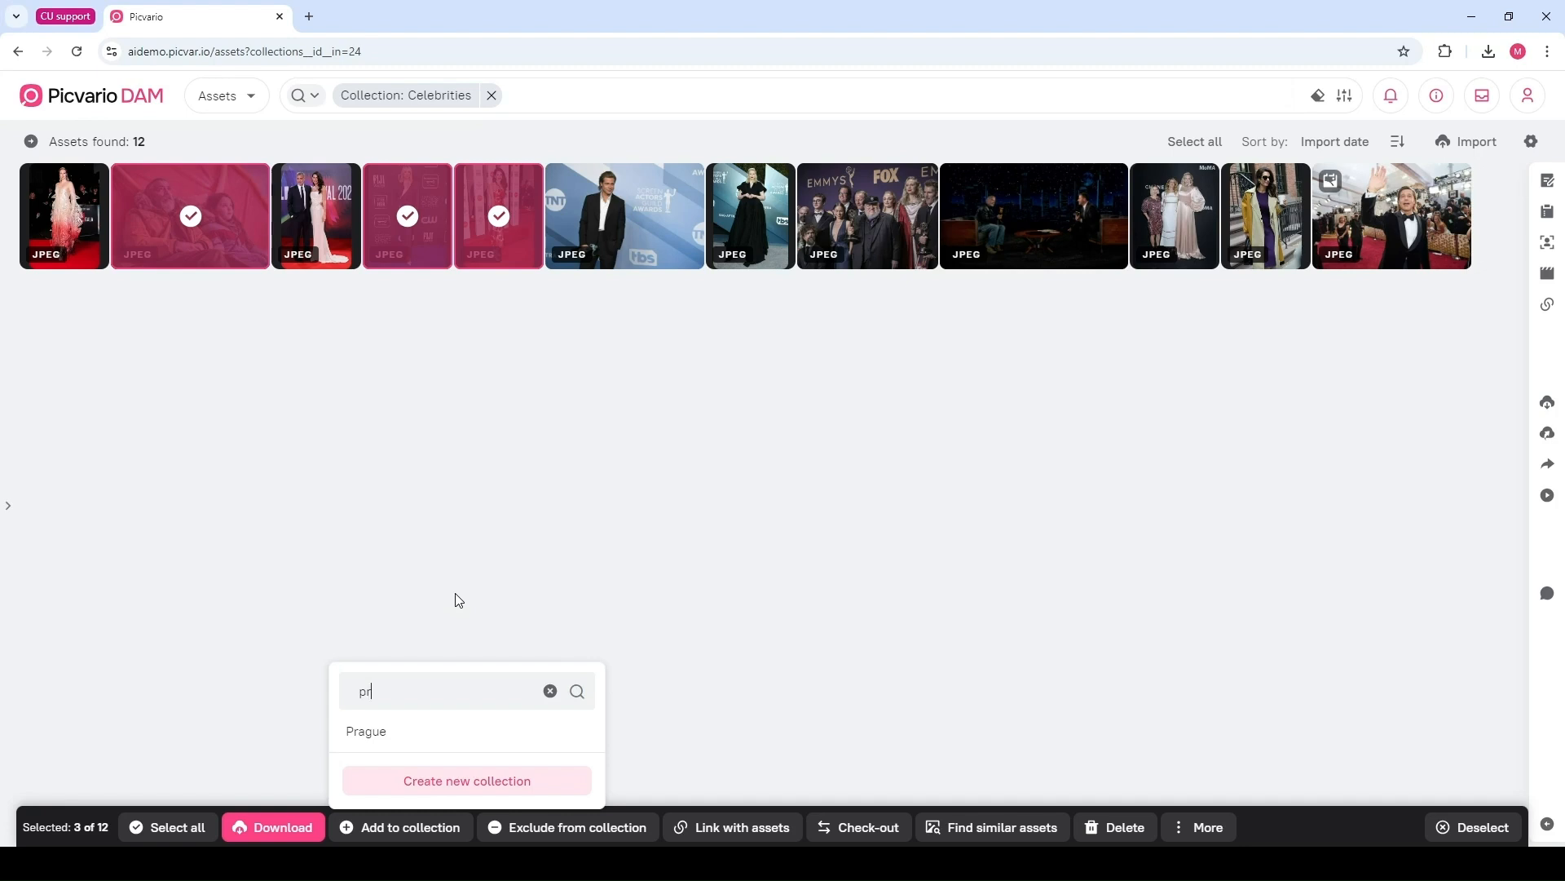
pyautogui.press('BackSpace')
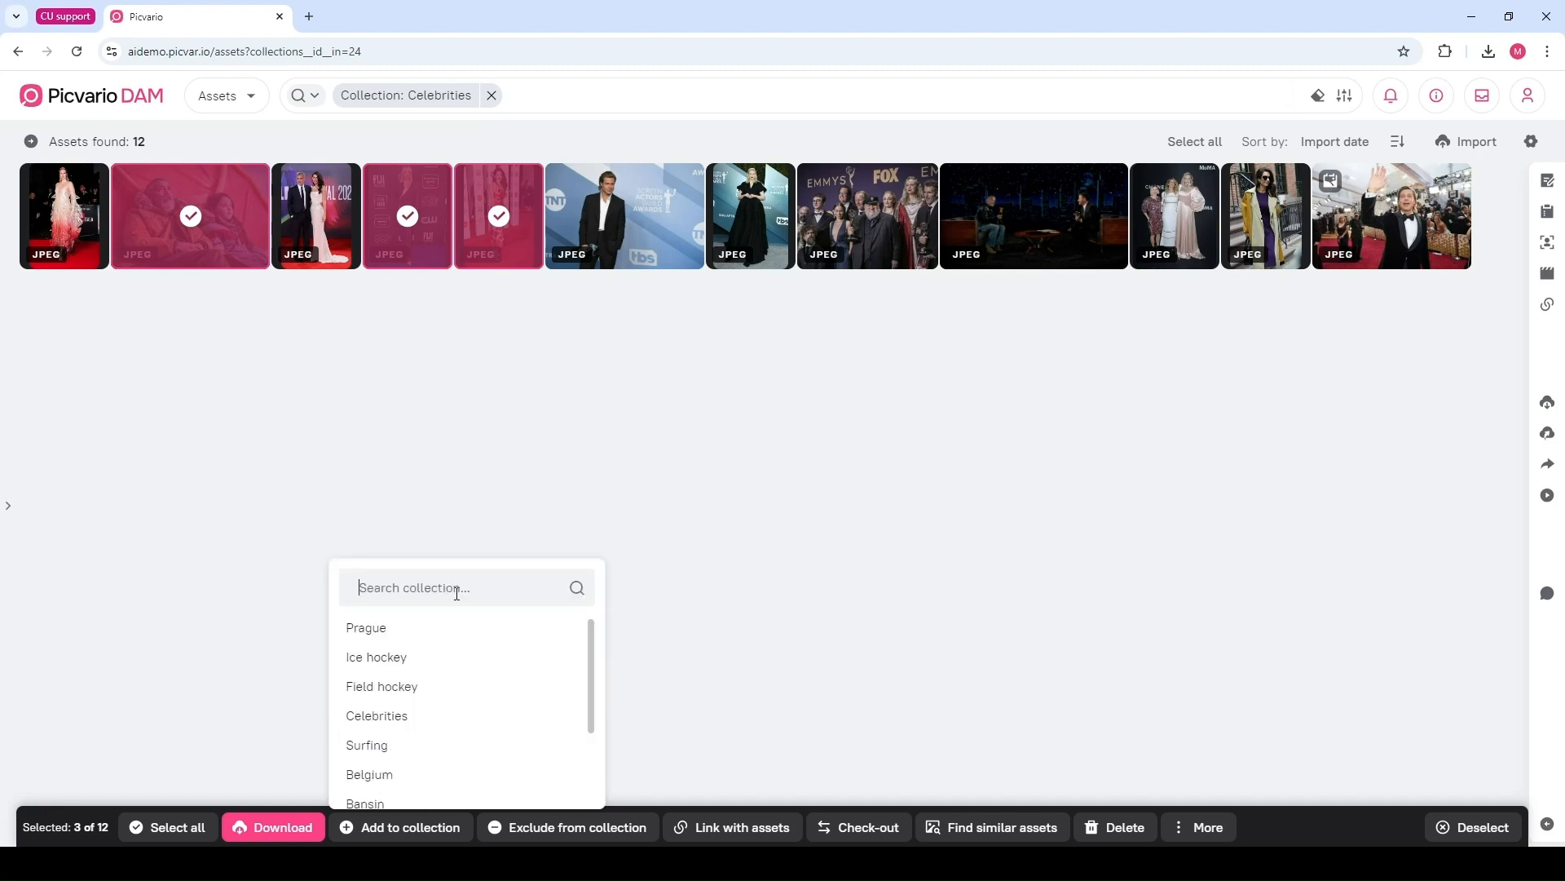
pyautogui.scroll(-2, 460, 707)
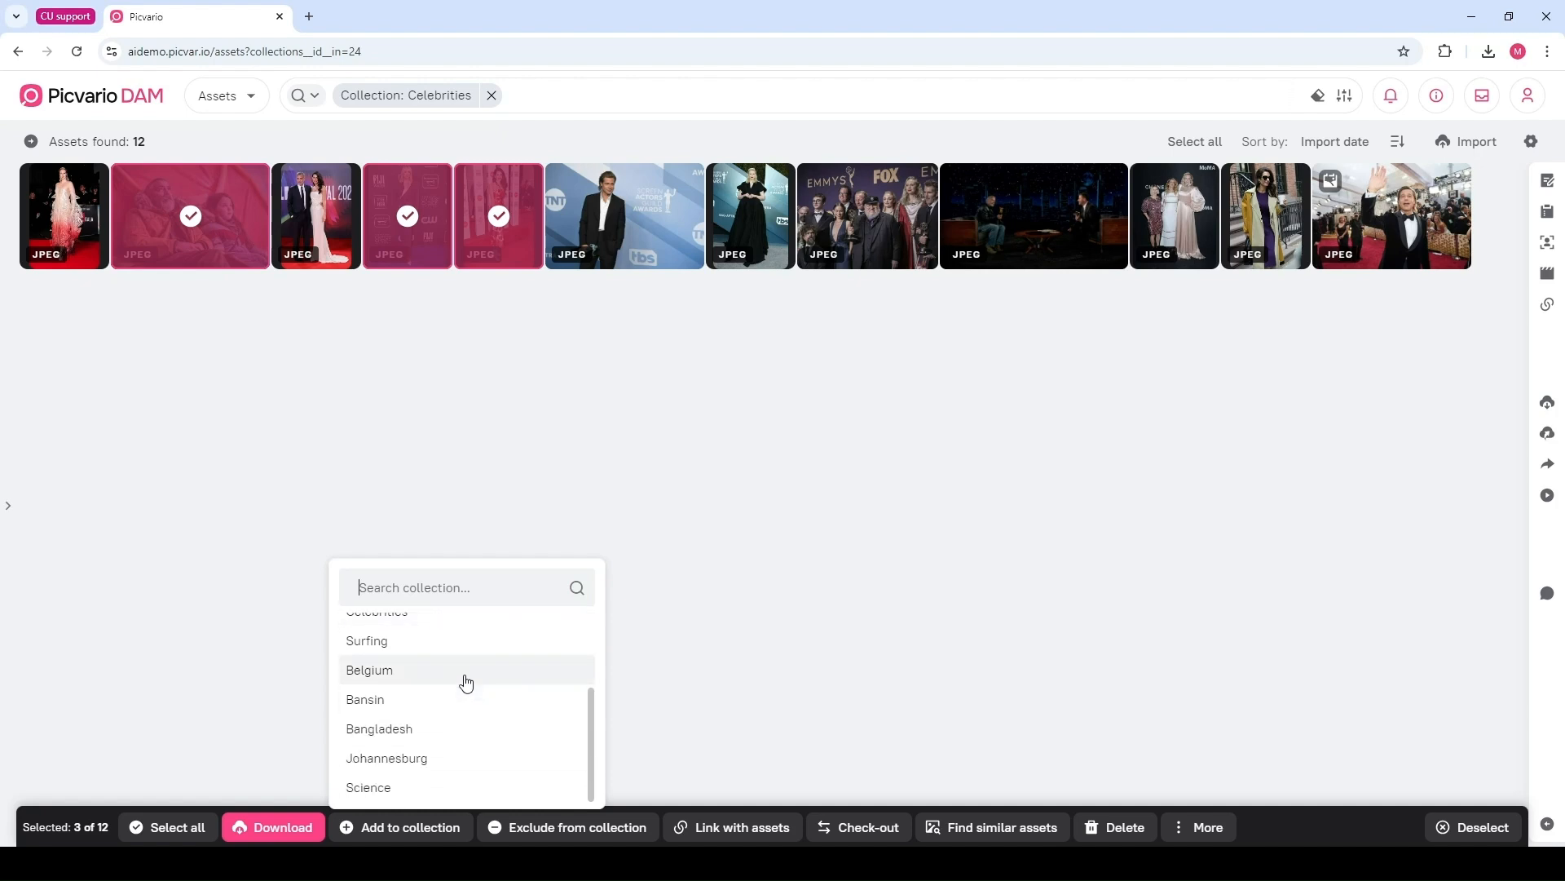
pyautogui.click(567, 533)
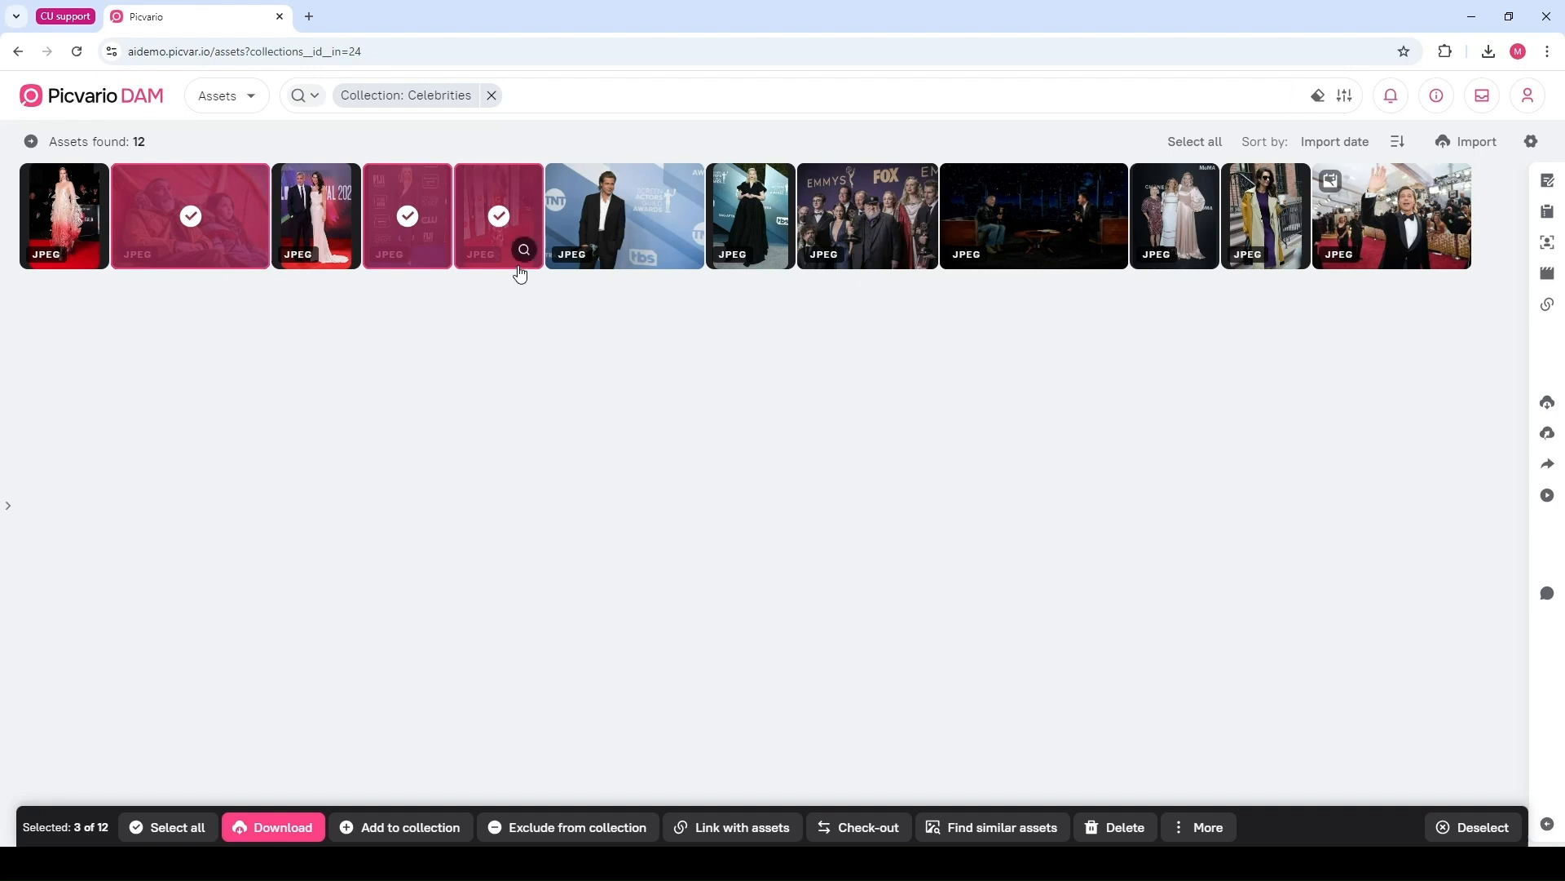
# Open the SAG Awards 2020 press-room photo for preview
pyautogui.click(595, 249)
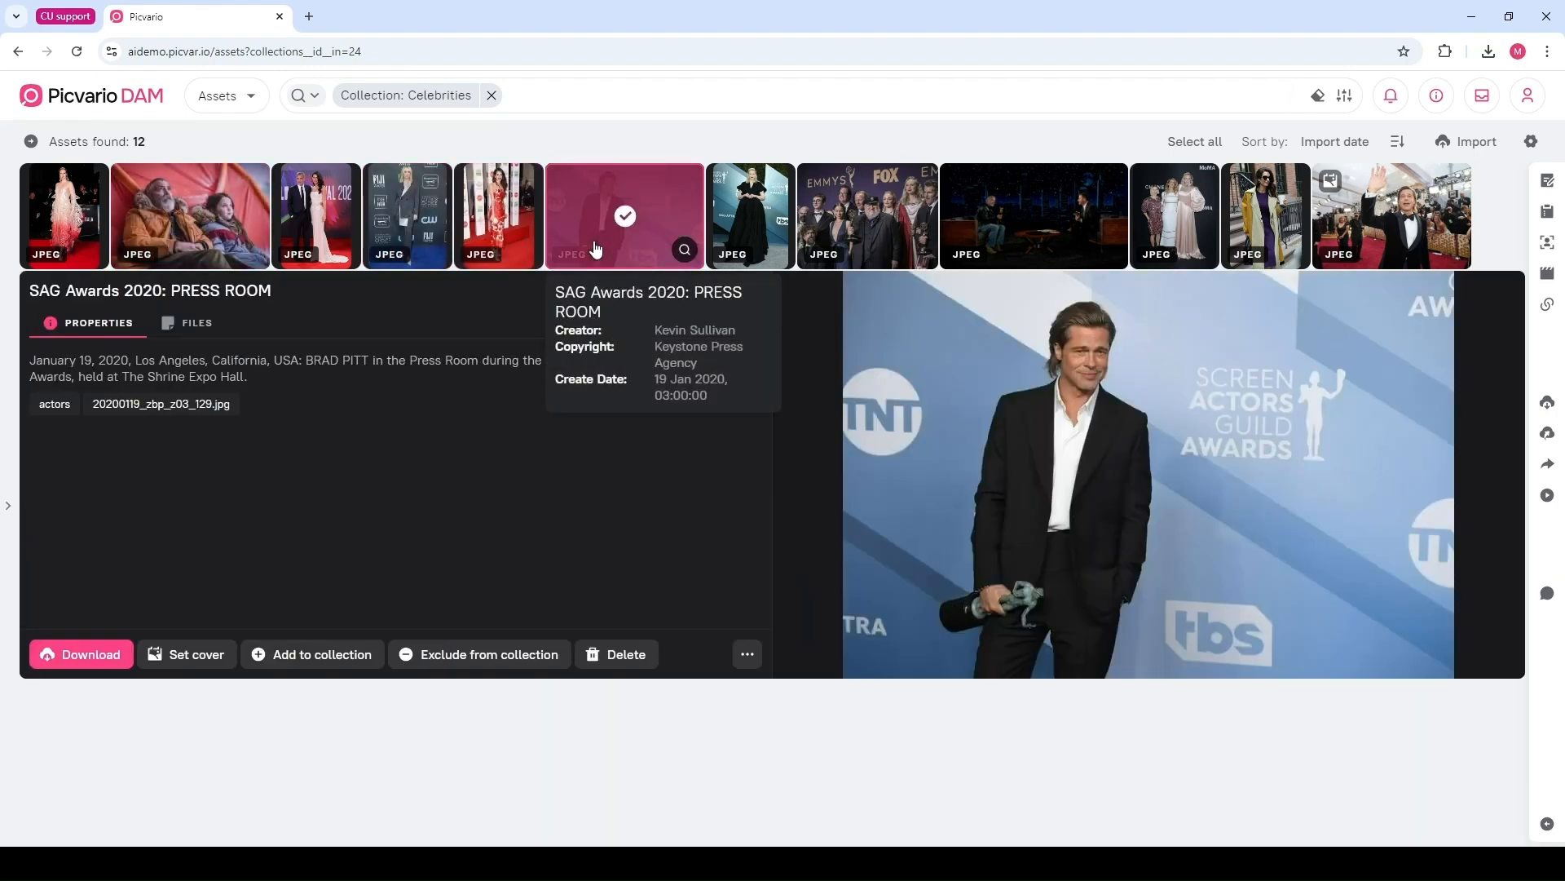
pyautogui.click(744, 210)
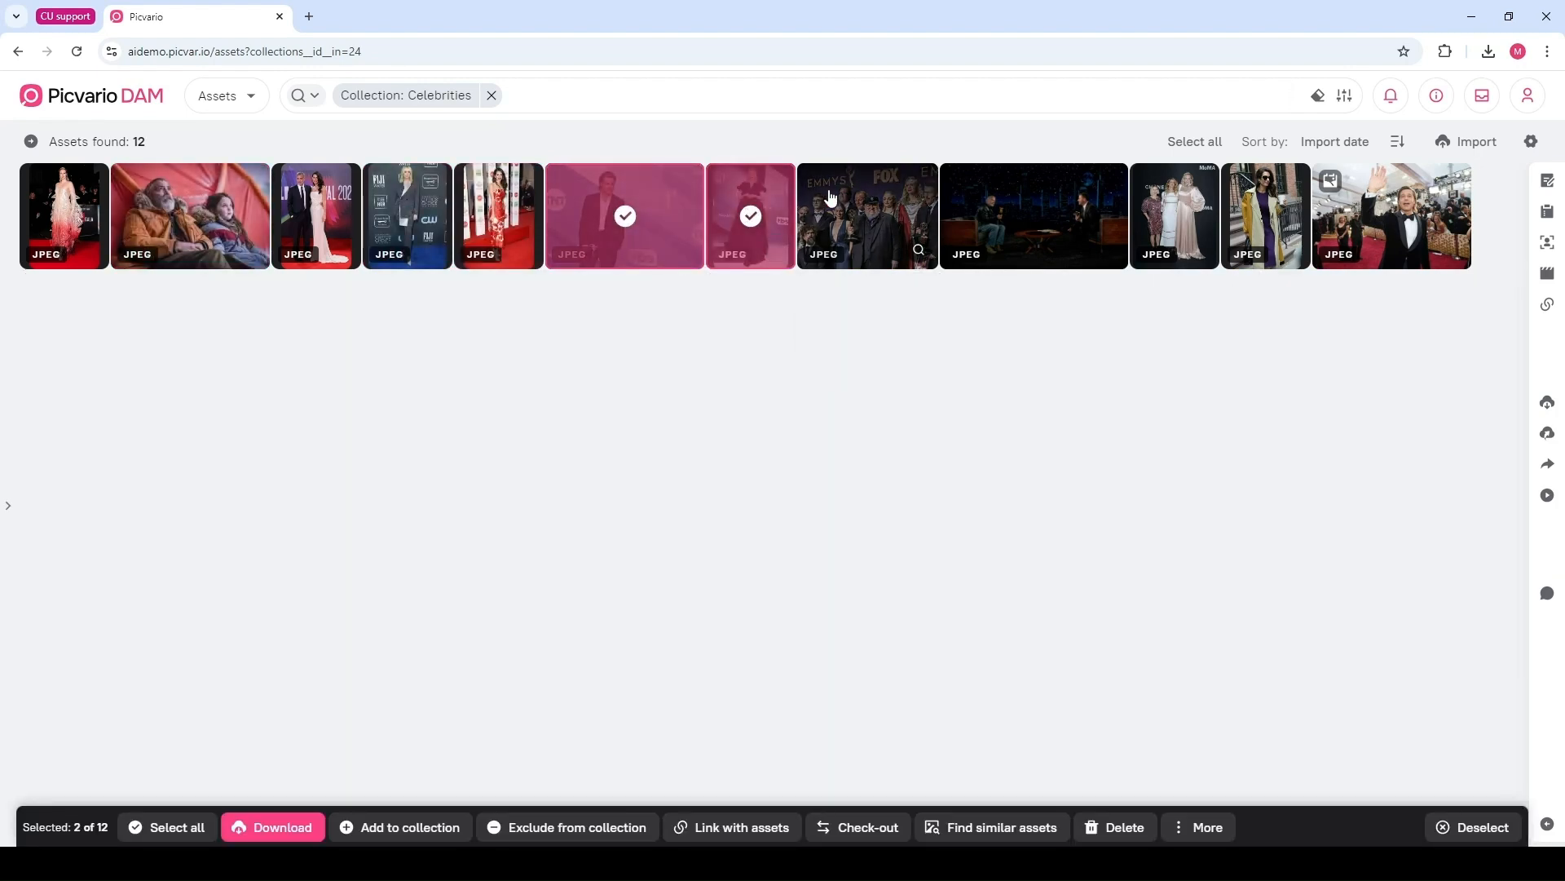
pyautogui.click(819, 249)
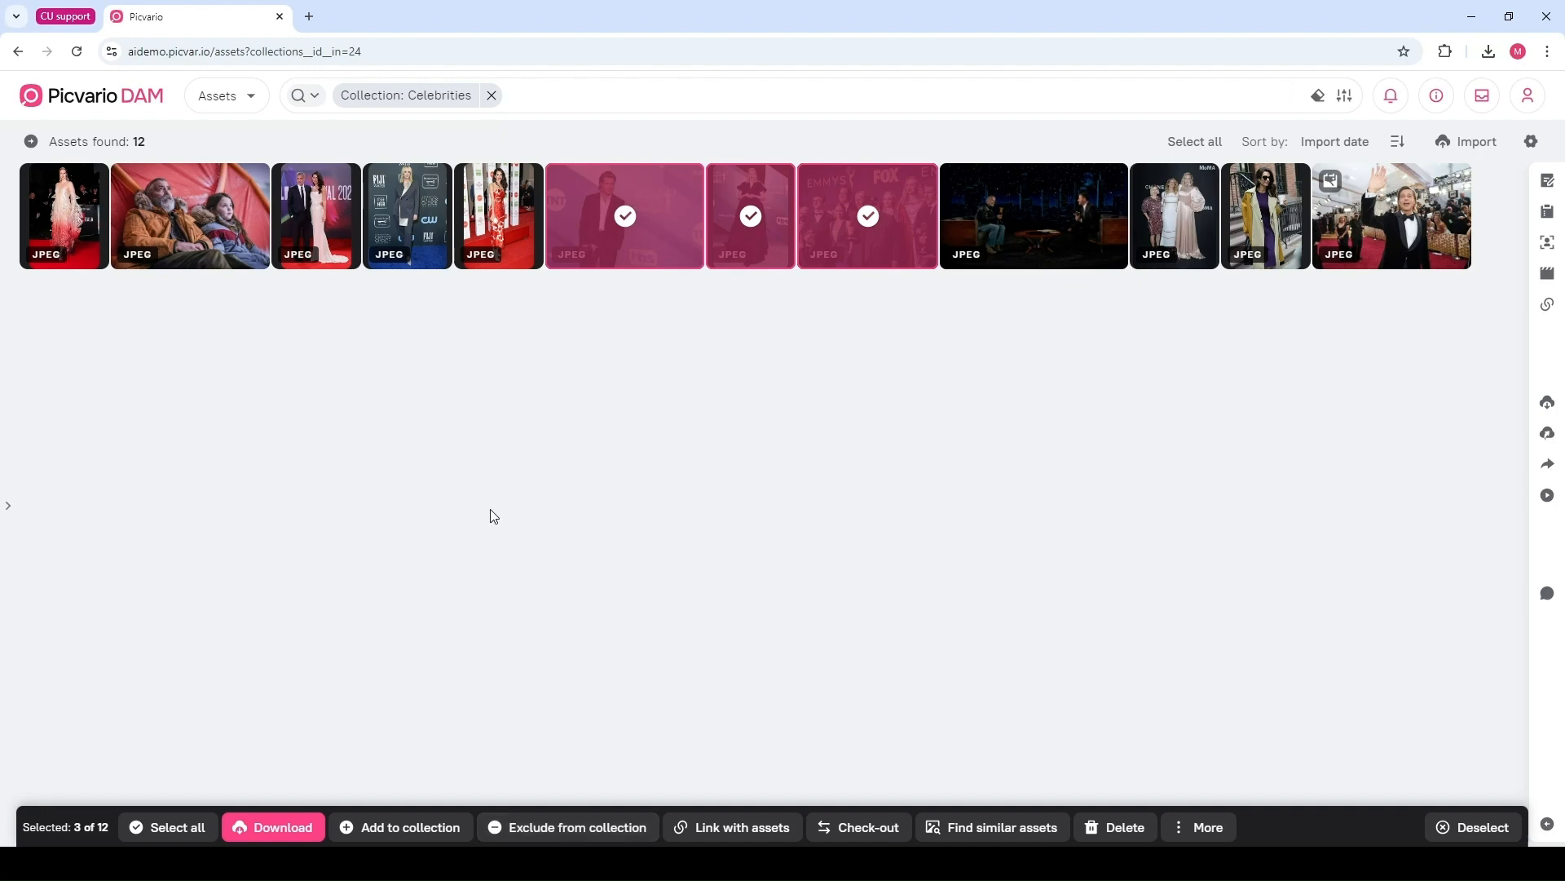
pyautogui.click(19, 53)
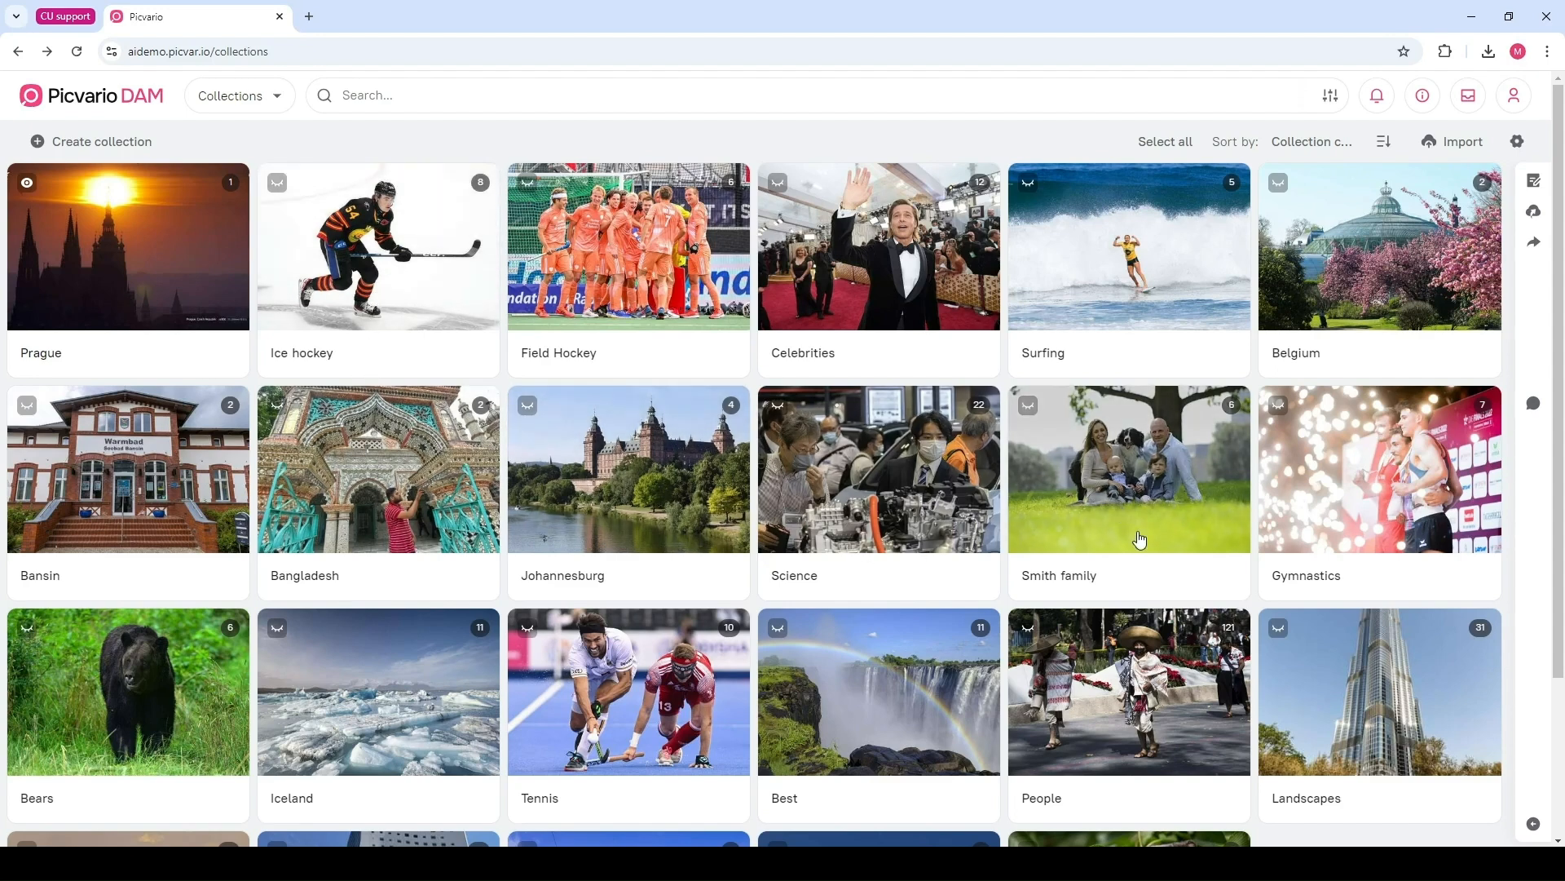
# Switch to the Assets section and open the taxonomy panel, widening it
pyautogui.click(286, 104)
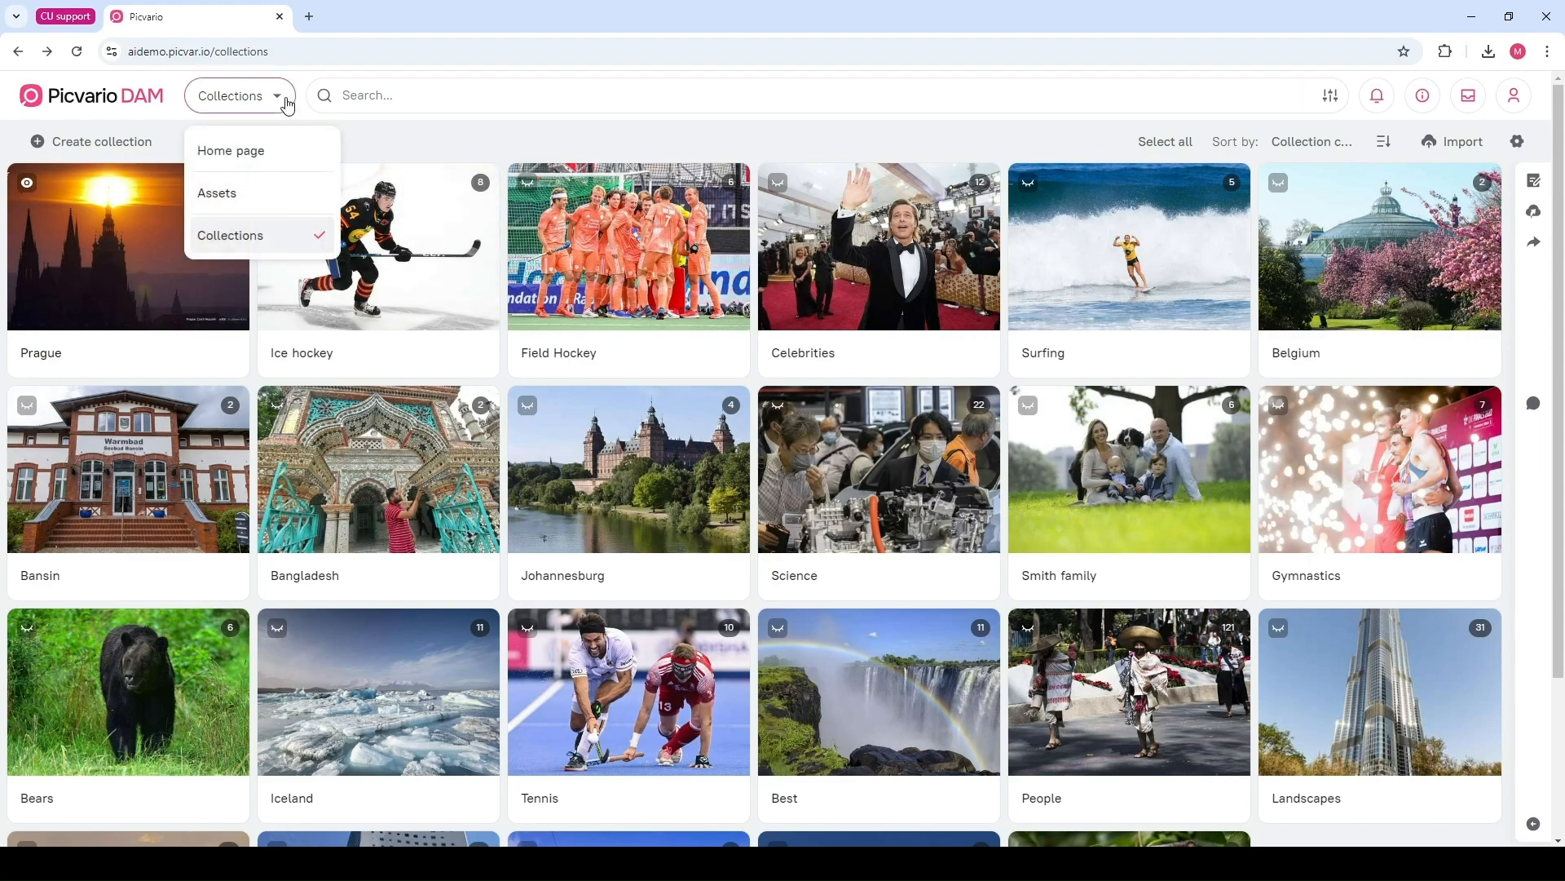
pyautogui.click(245, 200)
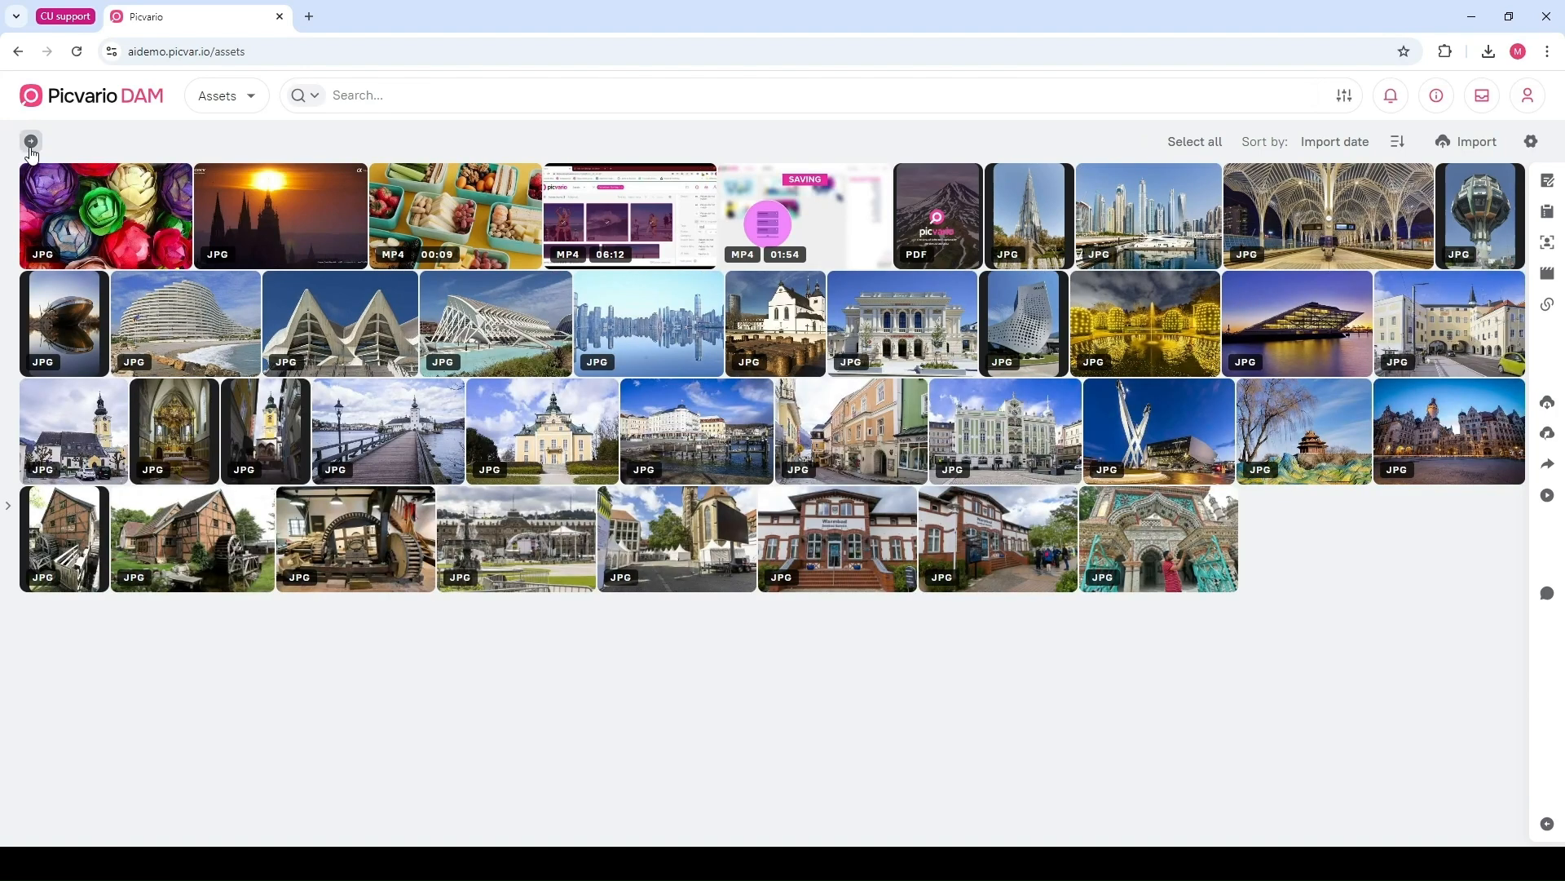
pyautogui.click(30, 141)
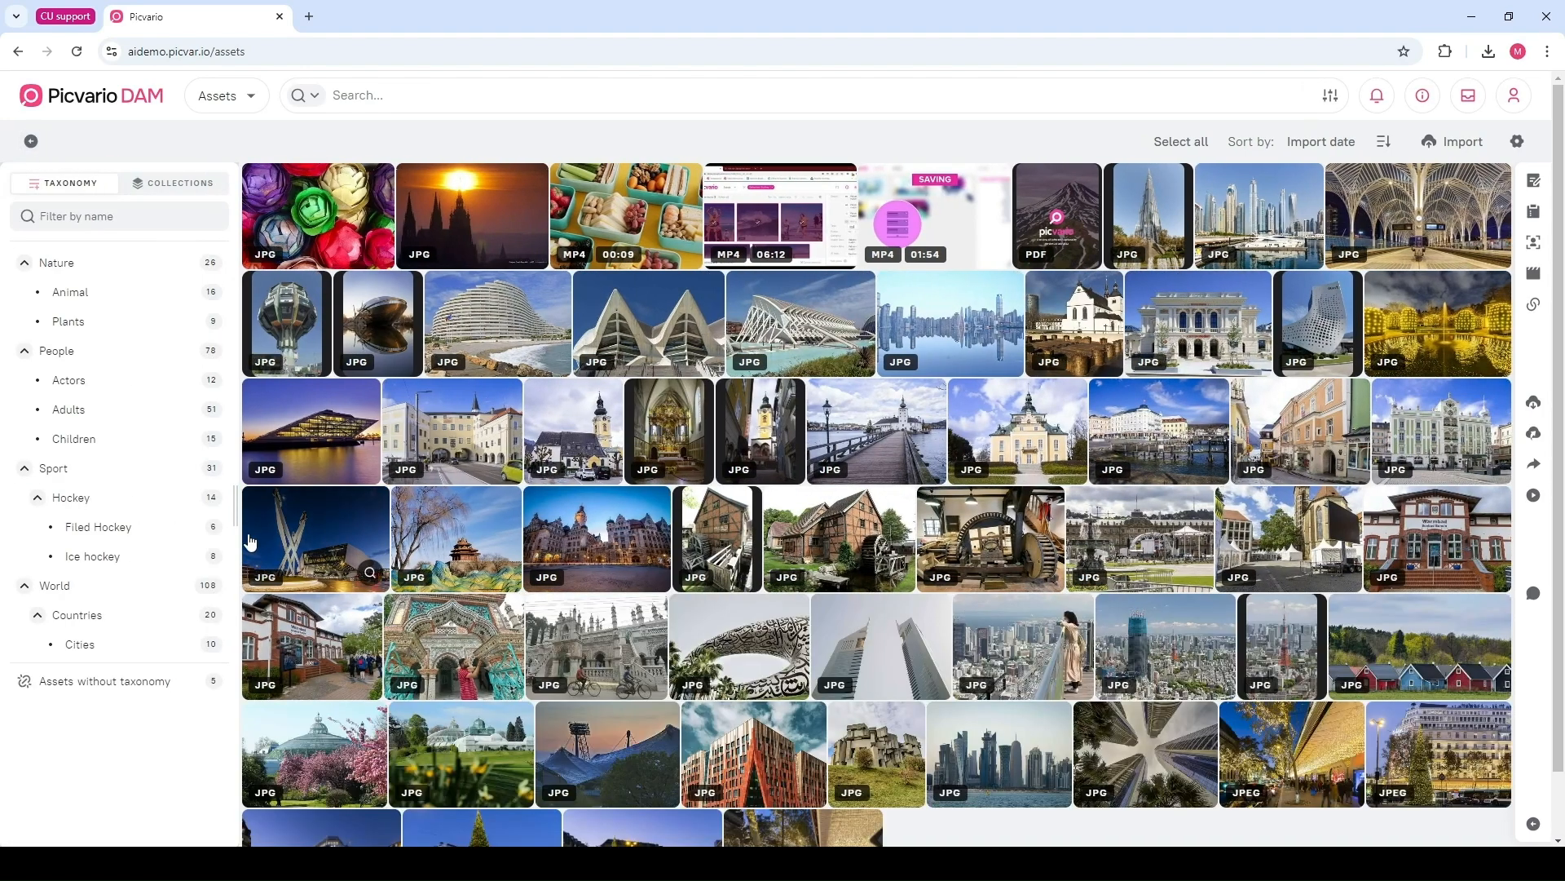
pyautogui.moveTo(236, 516); pyautogui.dragTo(327, 510)
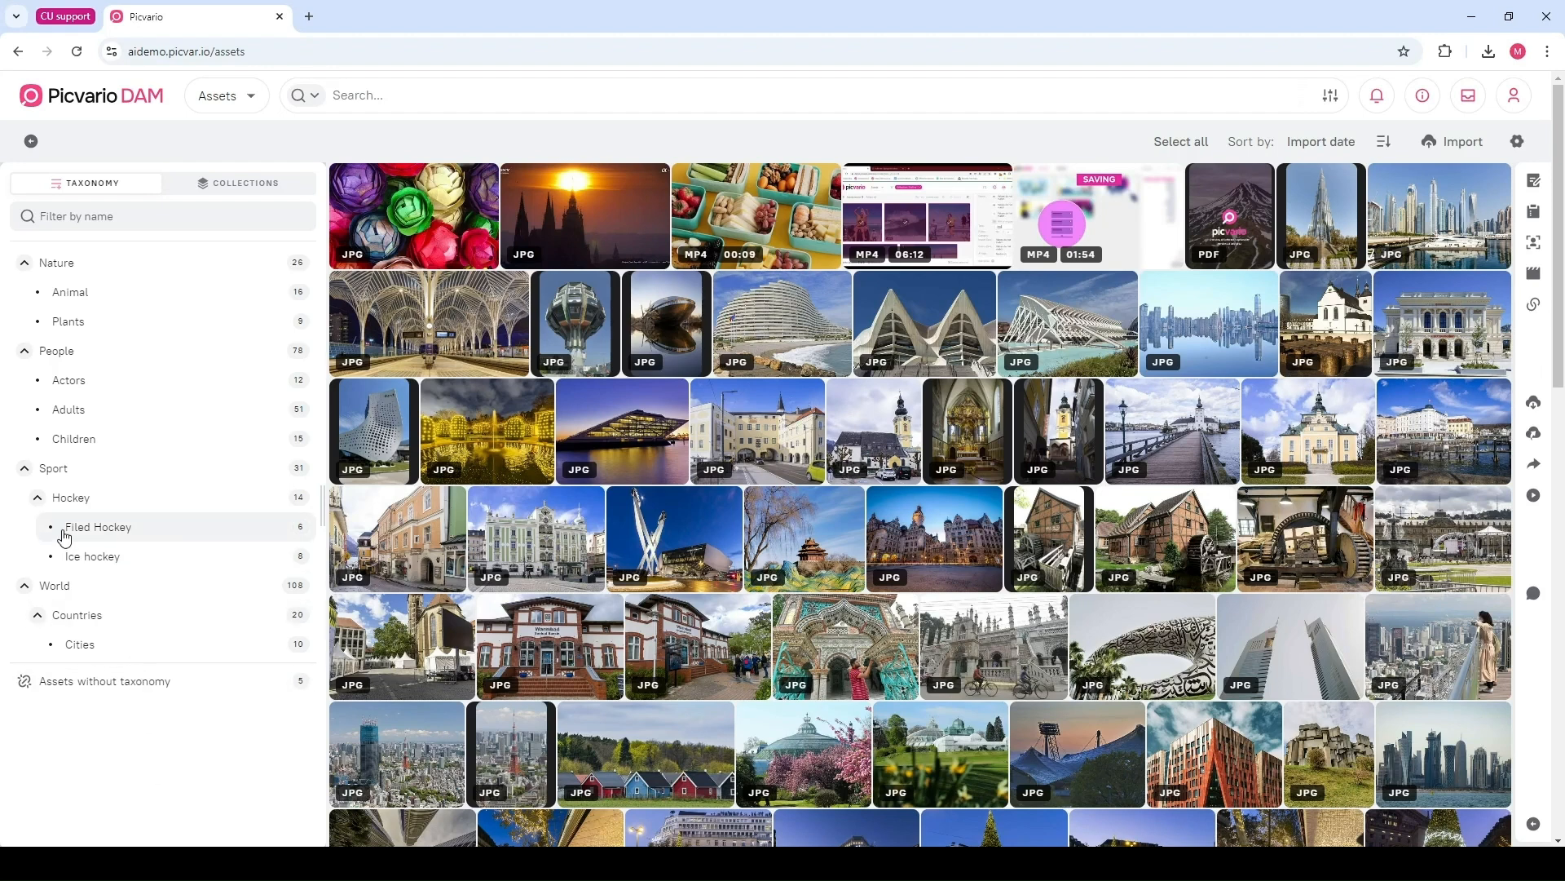
# Collapse and re-expand the Sport and Hockey branches of the taxonomy tree
pyautogui.click(37, 499)
pyautogui.click(25, 468)
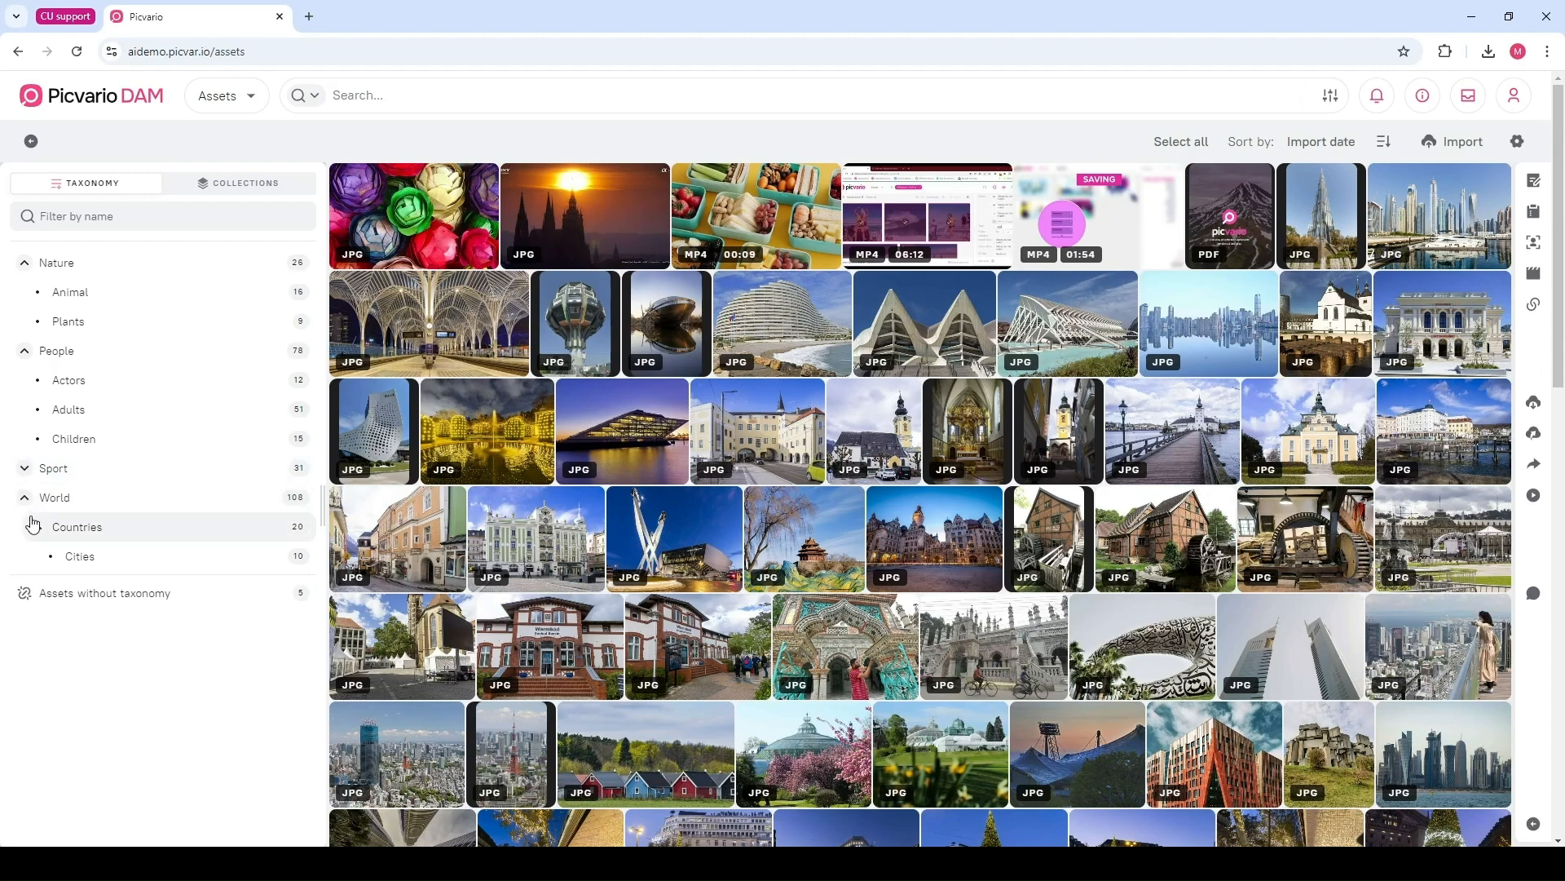
pyautogui.click(24, 468)
pyautogui.click(39, 499)
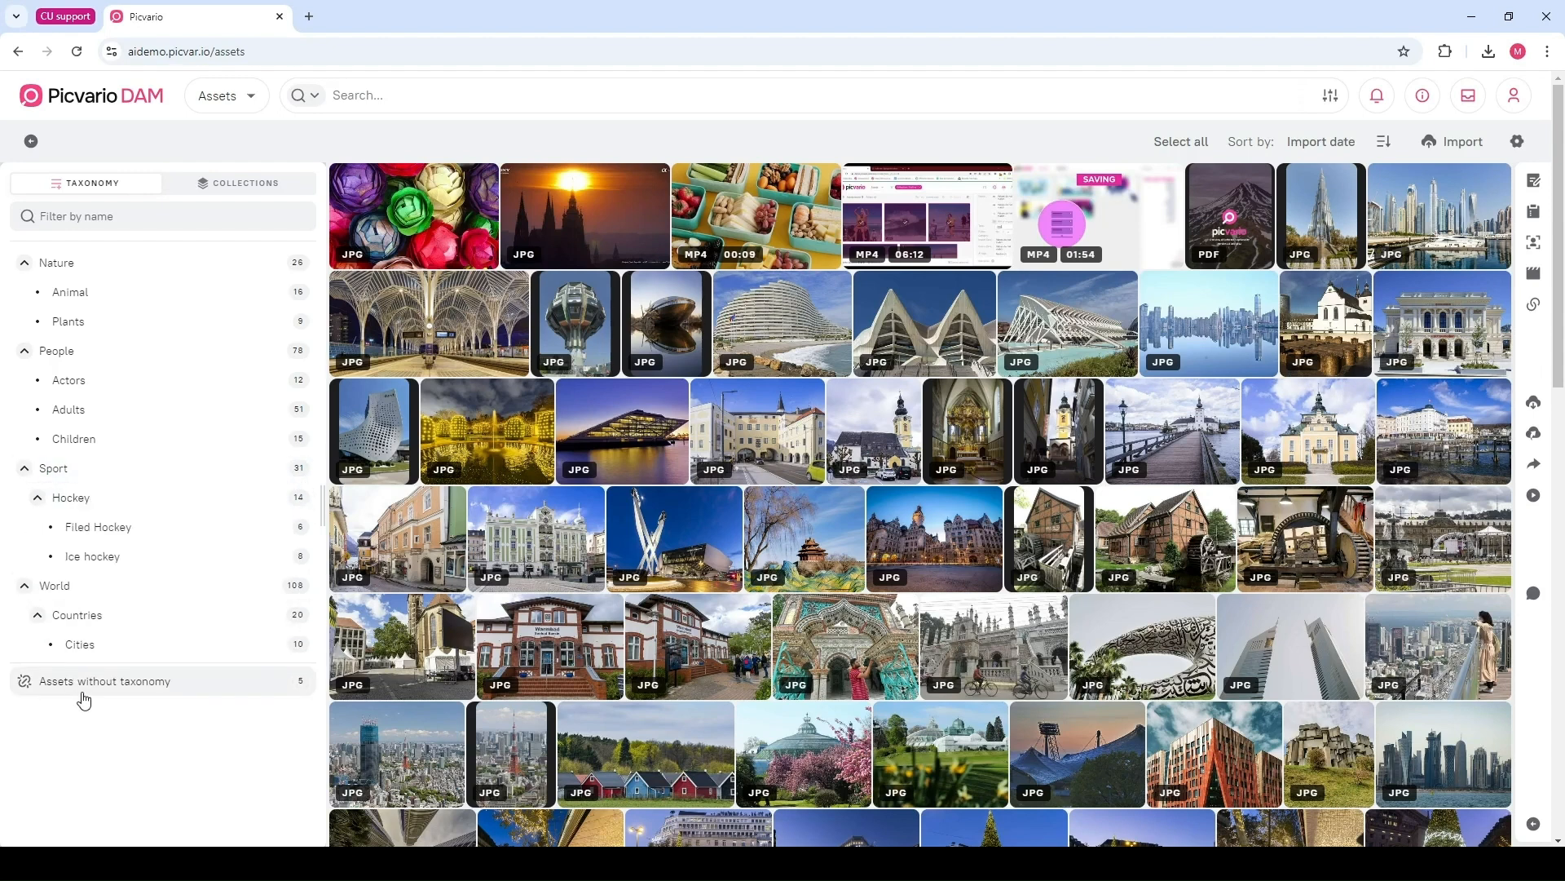
# Link the flower and Prague photos to the Cities taxon, then filter assets by Cities
pyautogui.click(573, 209)
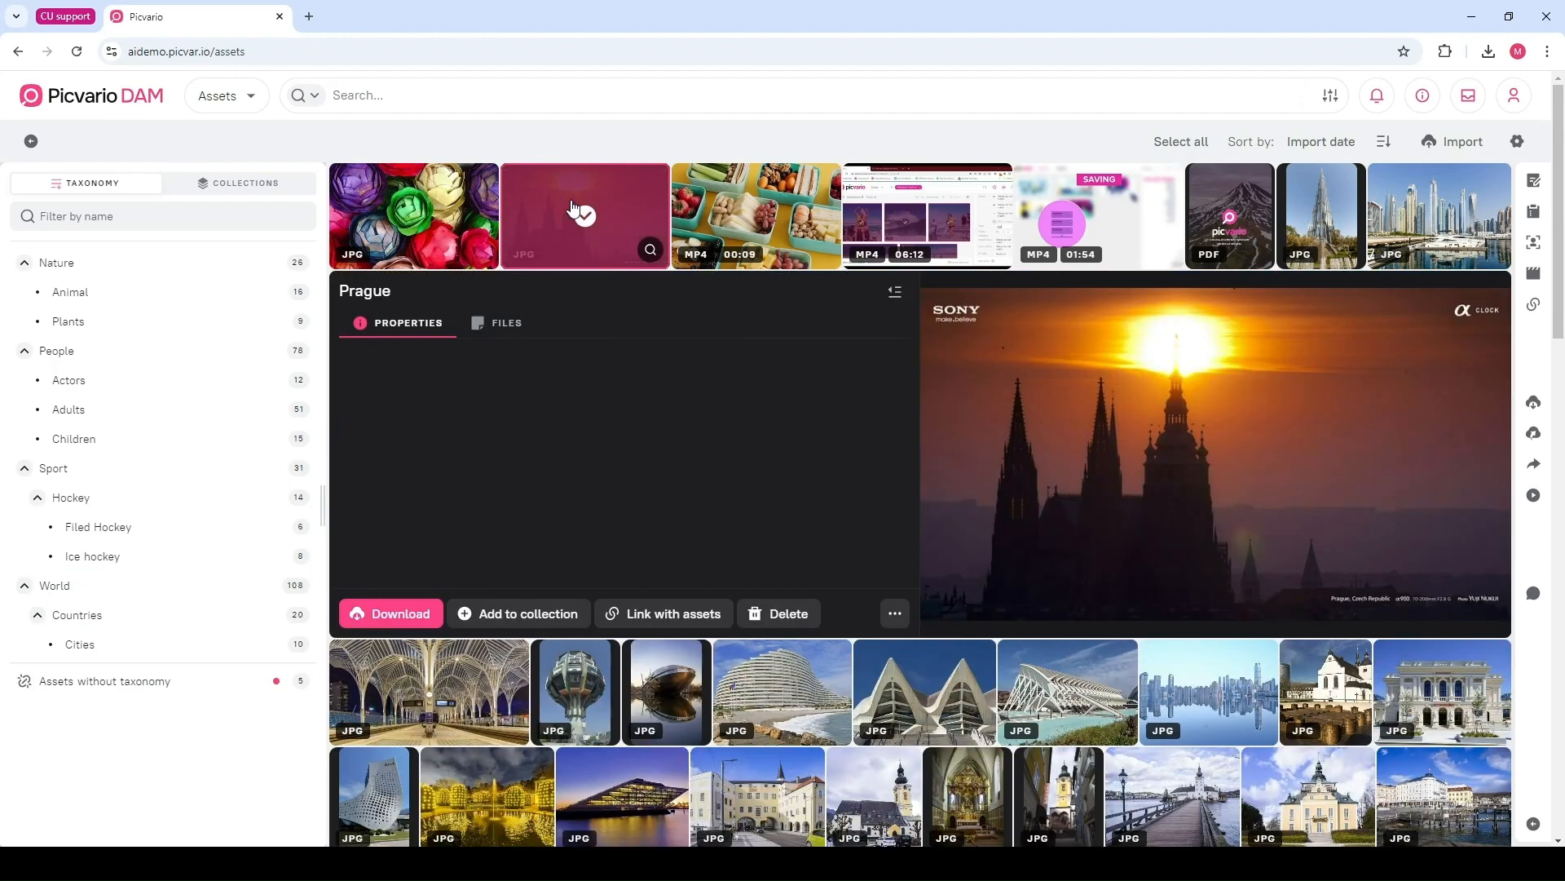
pyautogui.moveTo(573, 209)
pyautogui.mouseDown()
pyautogui.moveTo(513, 243)
pyautogui.moveTo(196, 545)
pyautogui.moveTo(123, 644)
pyautogui.moveTo(551, 211)
pyautogui.mouseUp()
pyautogui.click(473, 196)
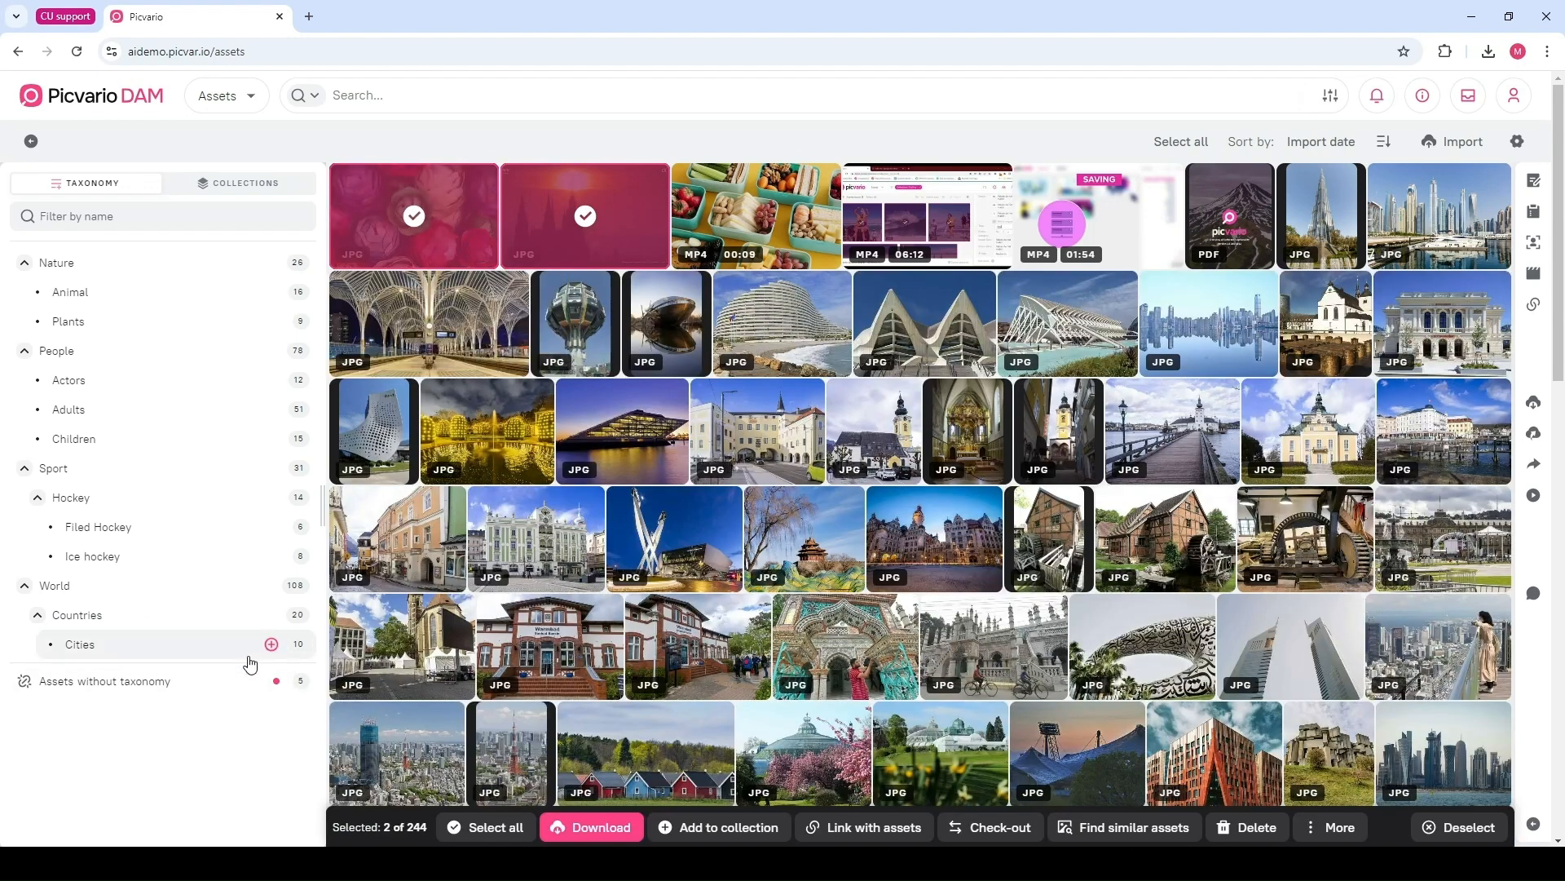
pyautogui.click(270, 645)
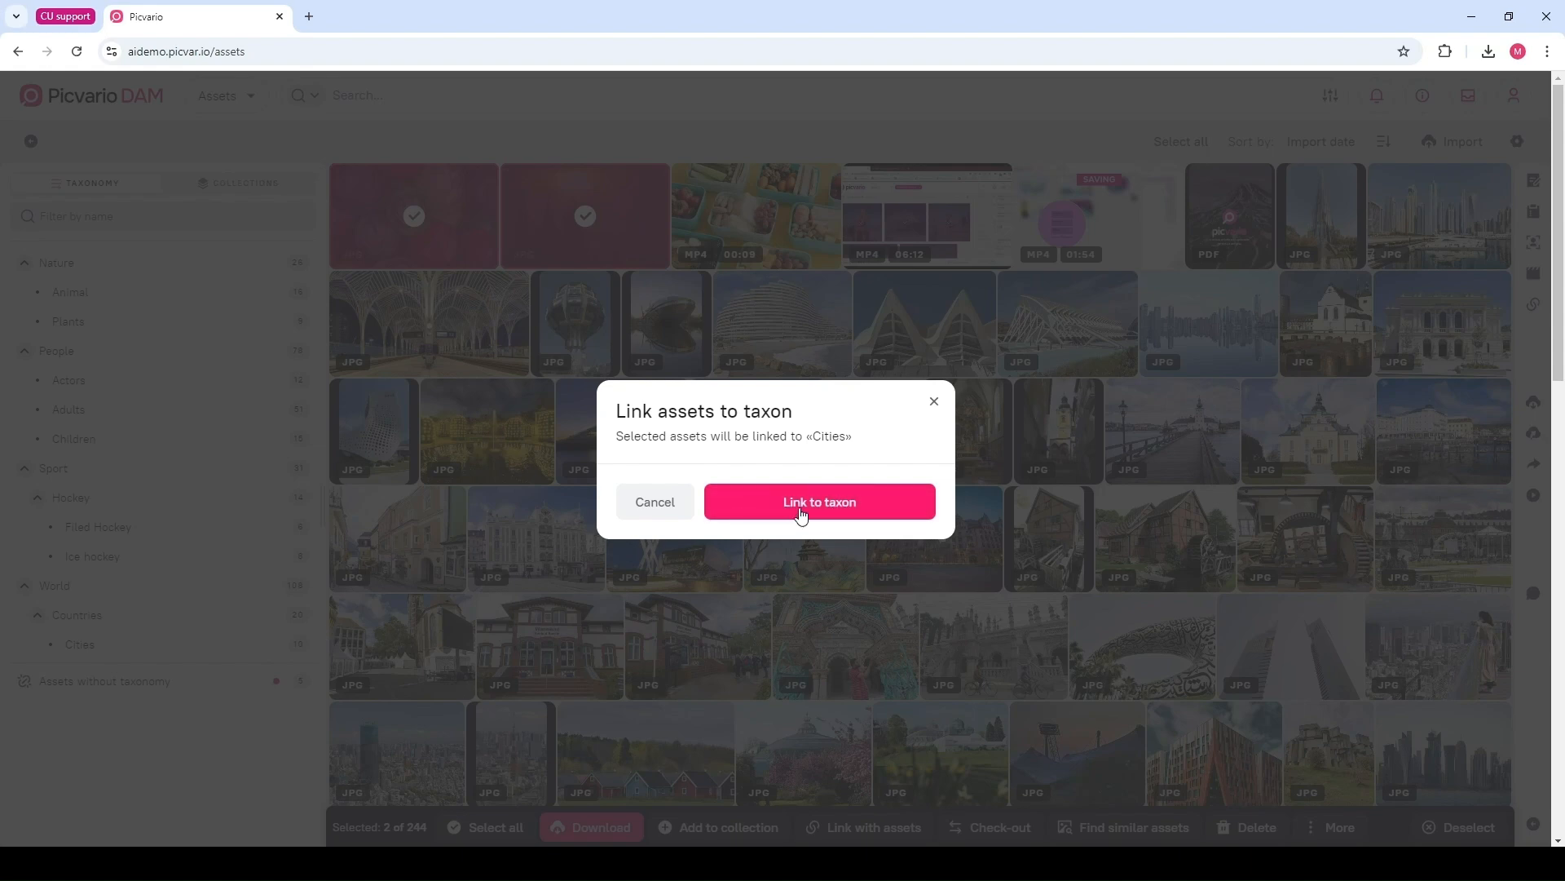
pyautogui.click(802, 512)
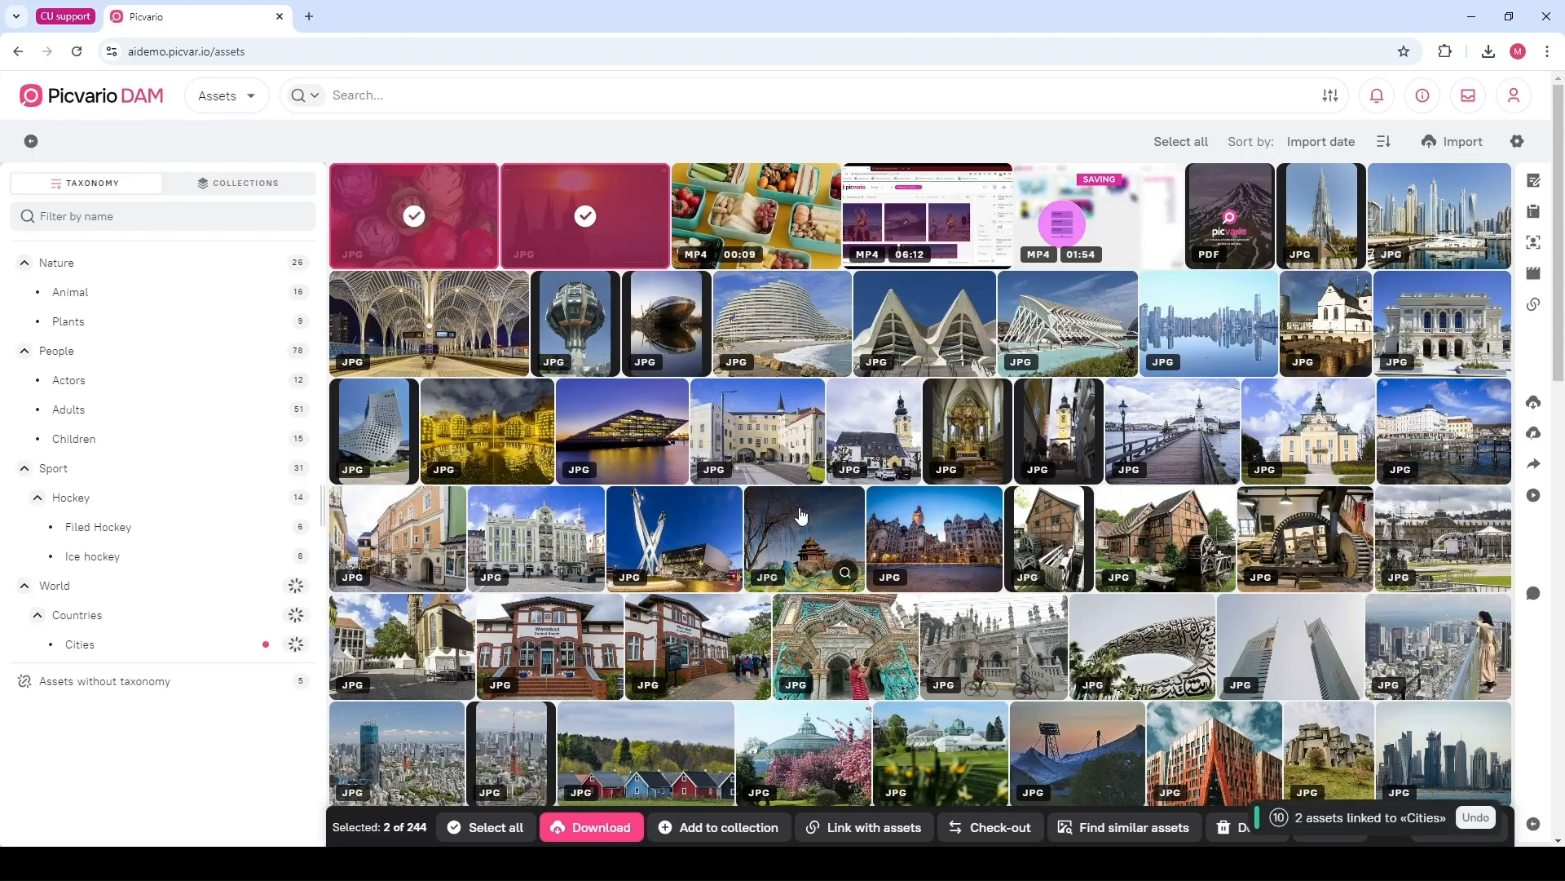
pyautogui.click(120, 648)
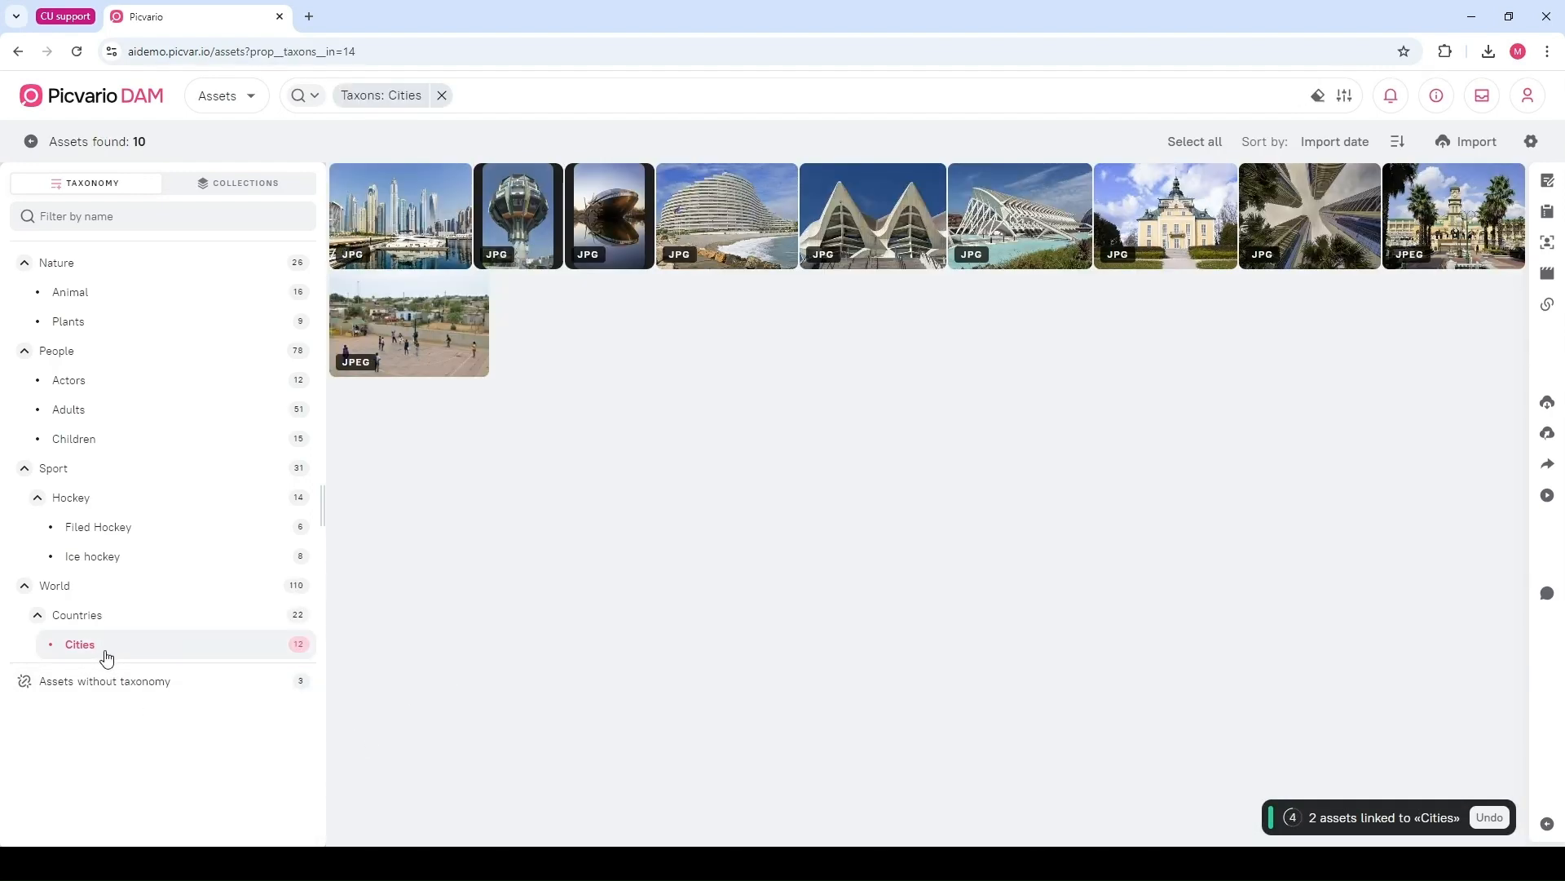
# Return to all assets and unlink the flower and Prague photos from the Cities taxon
pyautogui.click(18, 51)
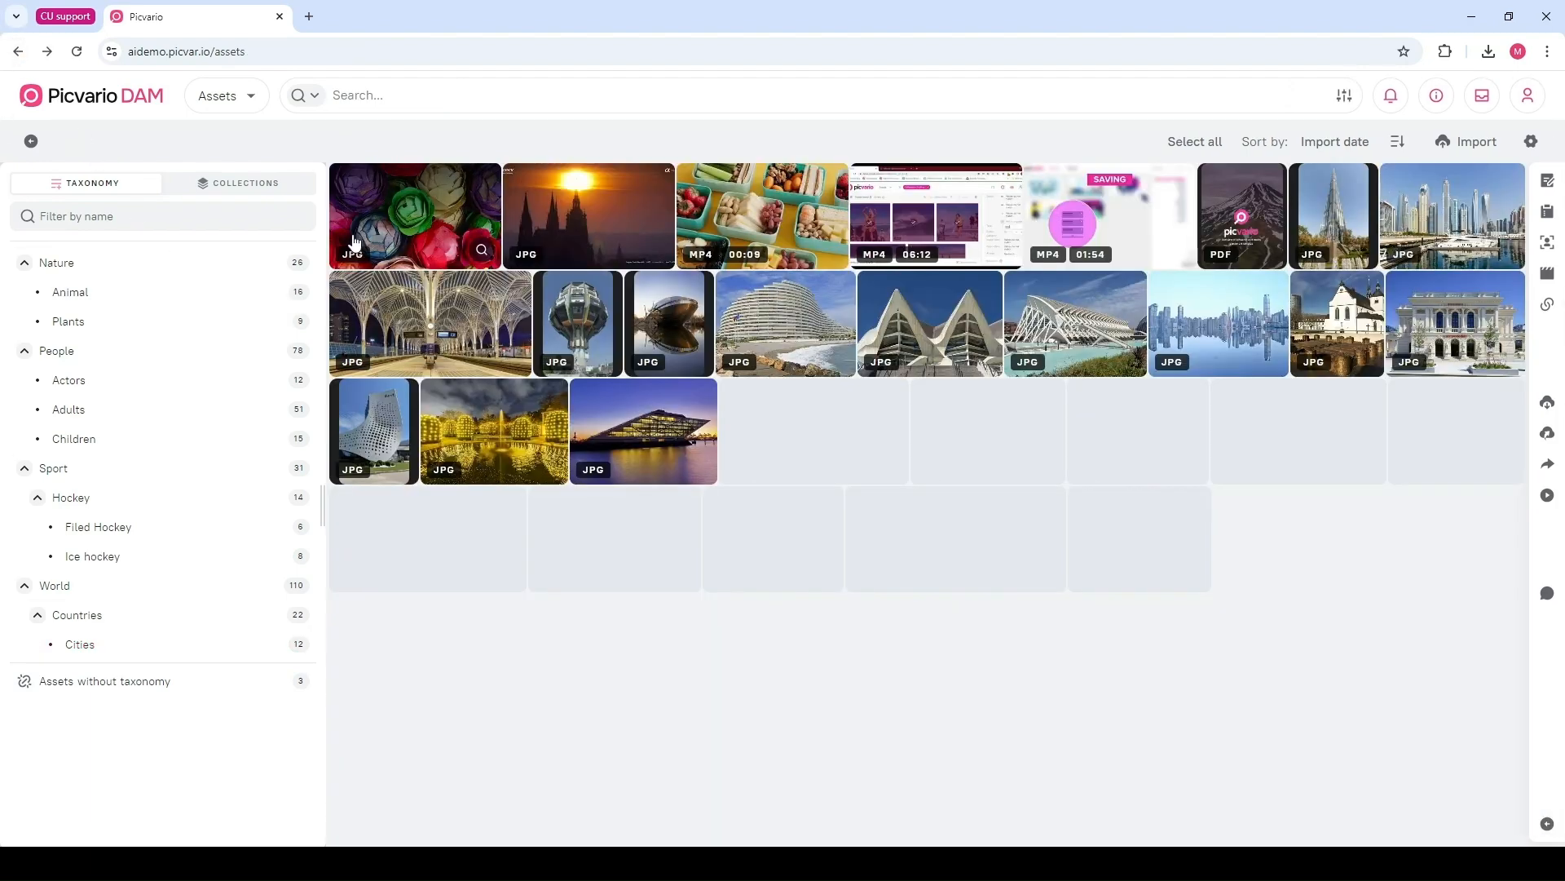
pyautogui.click(420, 215)
pyautogui.click(561, 201)
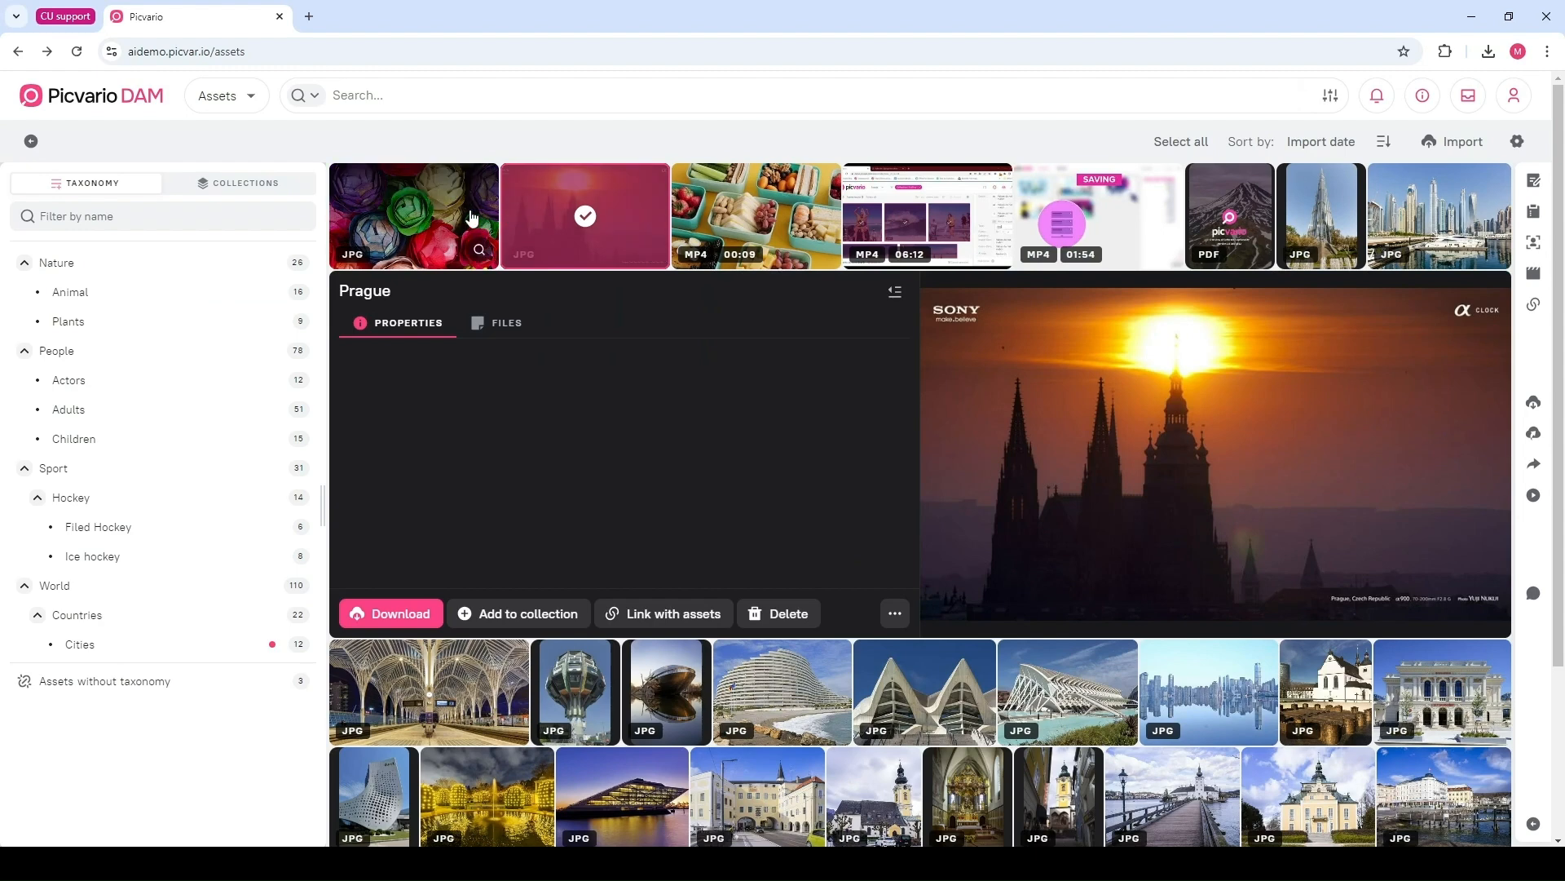
pyautogui.keyDown('ctrl'); pyautogui.click(471, 214); pyautogui.keyUp('ctrl')
pyautogui.click(273, 644)
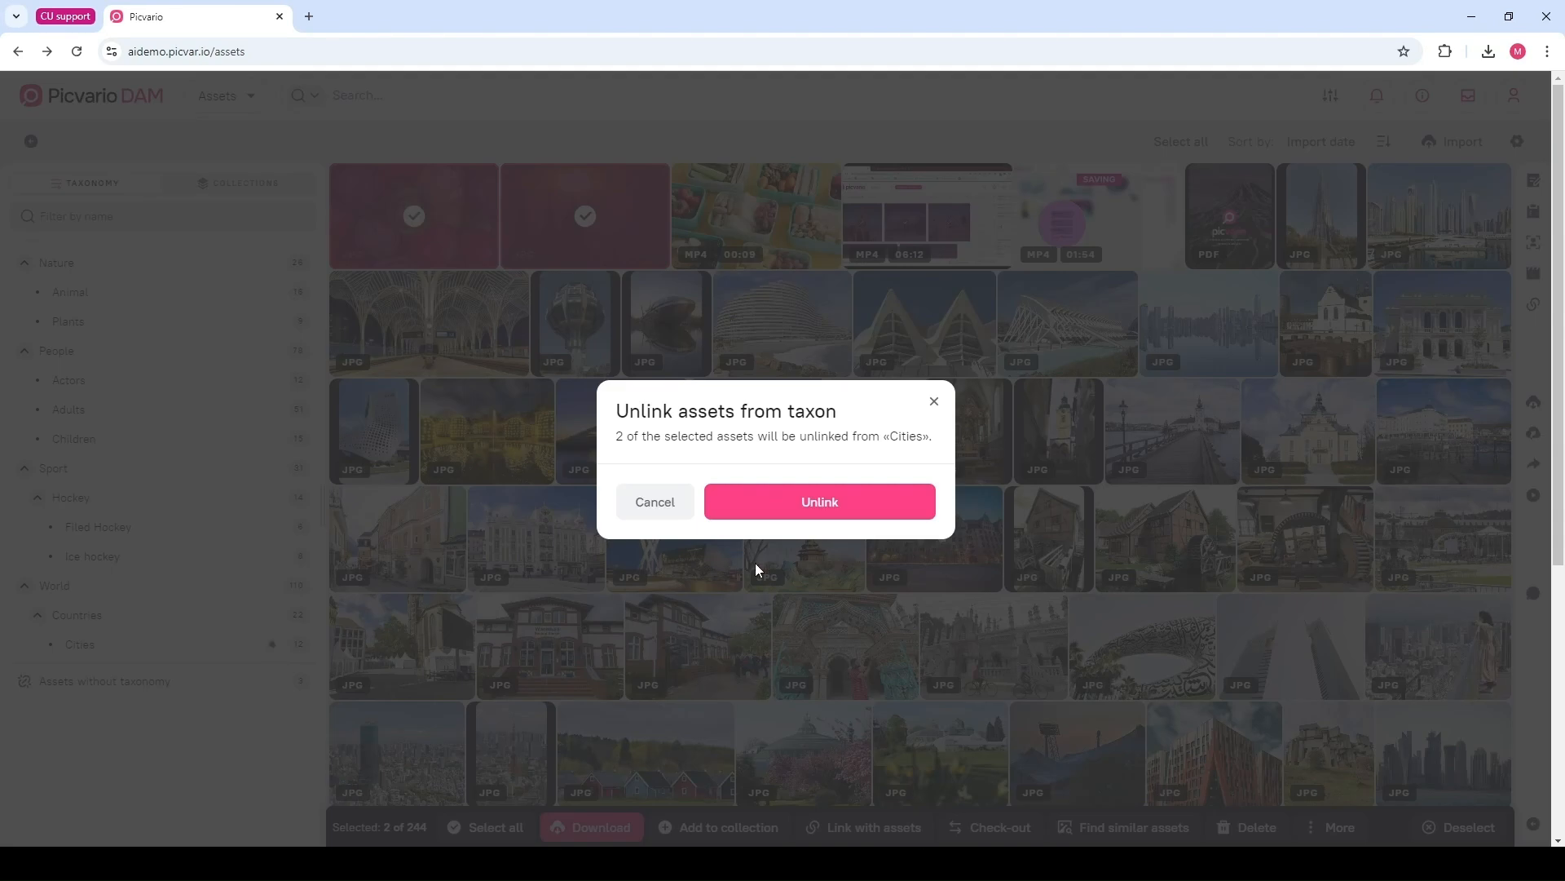
pyautogui.click(805, 501)
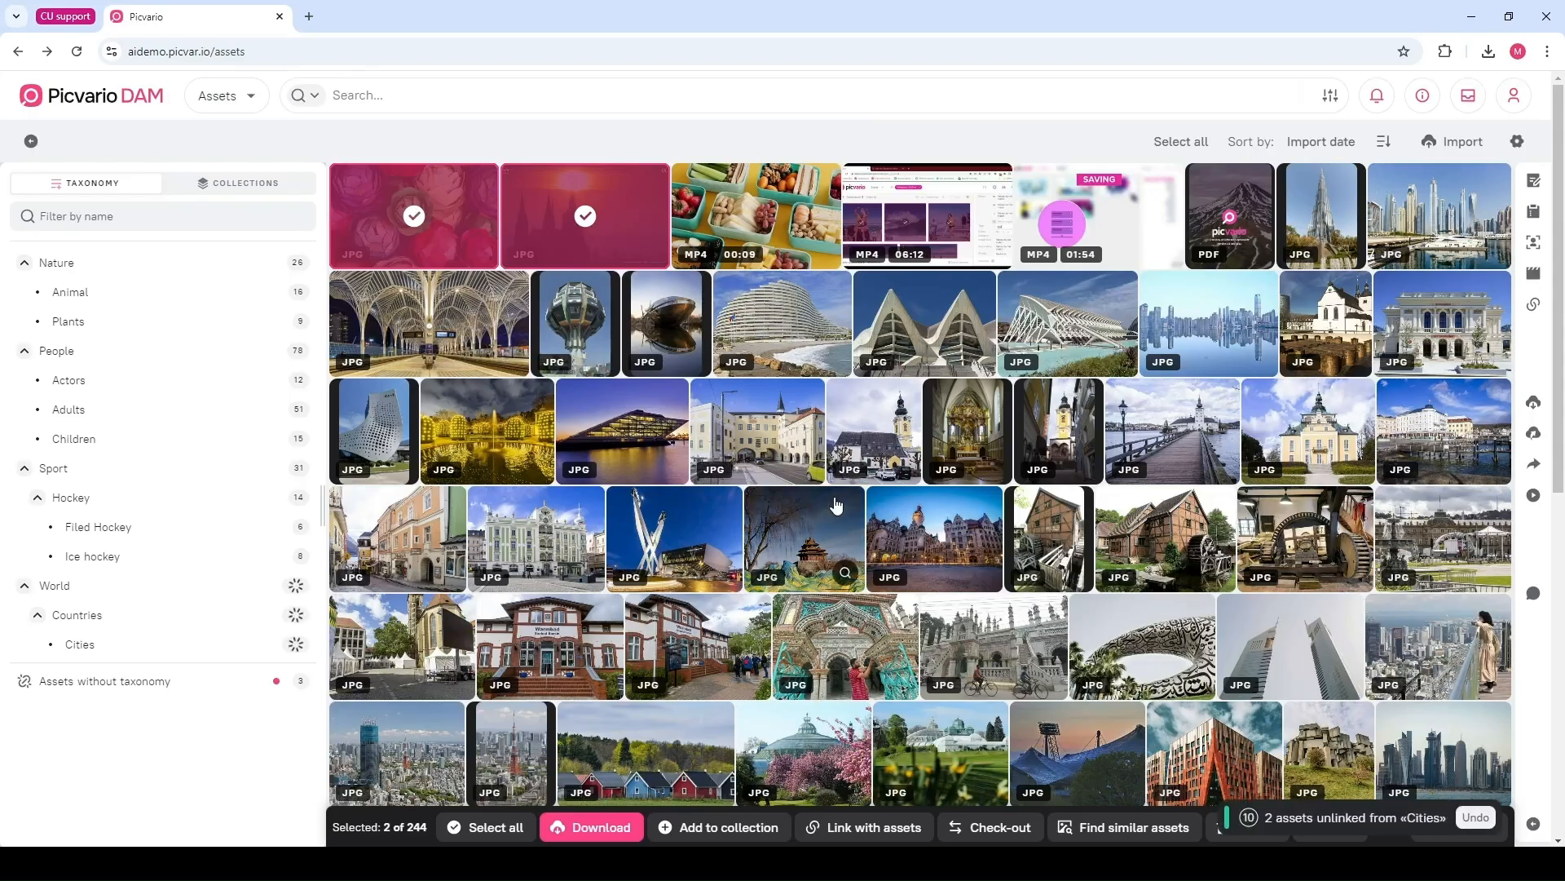
# Clear the selection of the two photos
pyautogui.moveTo(835, 504)
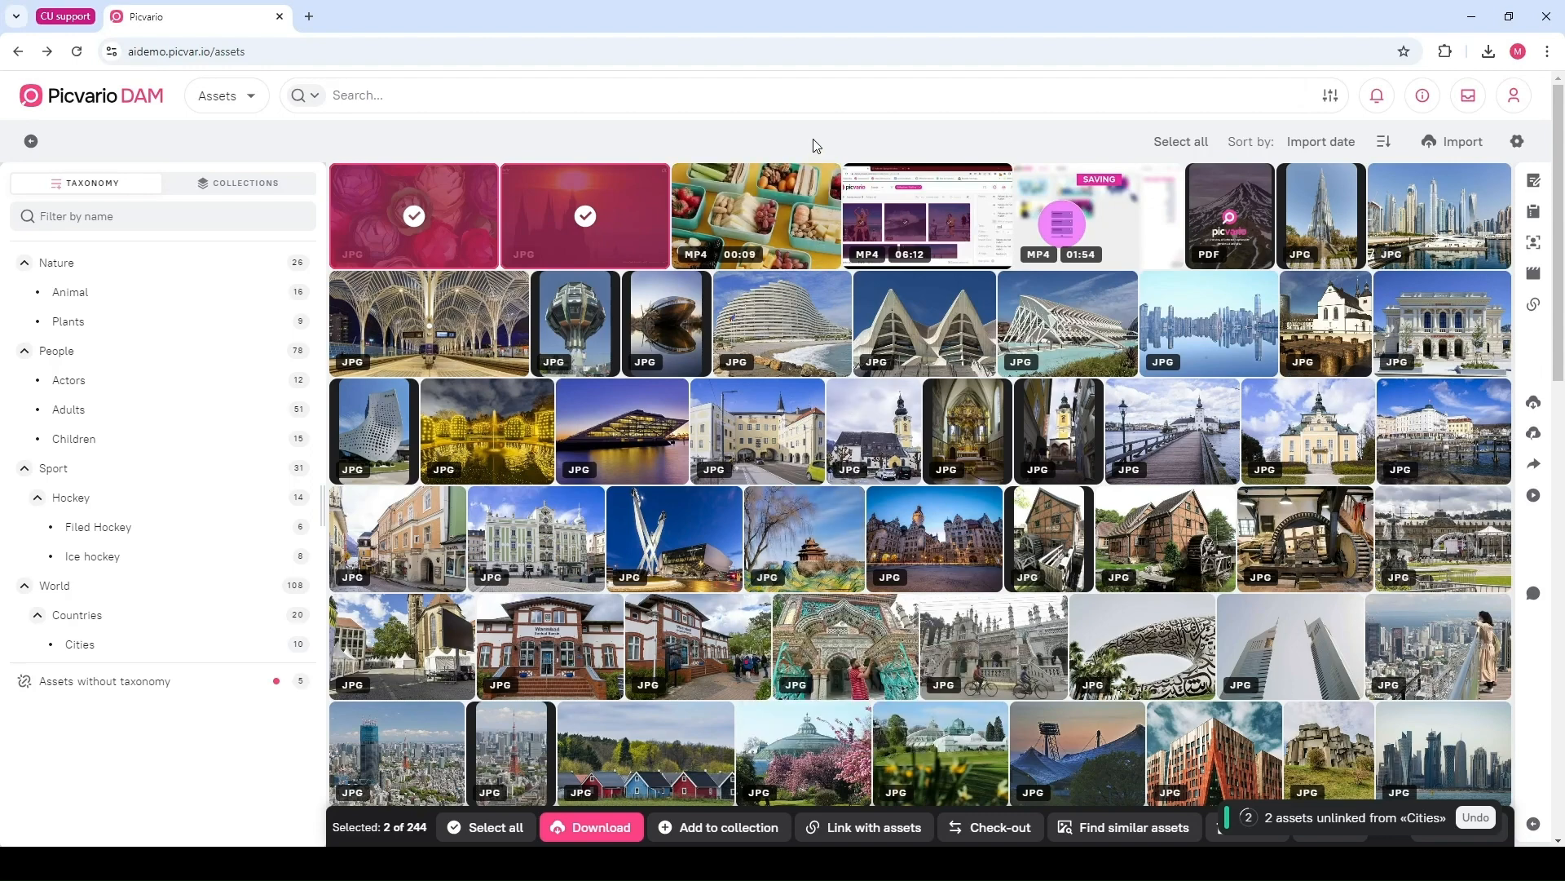
pyautogui.click(804, 173)
pyautogui.click(805, 172)
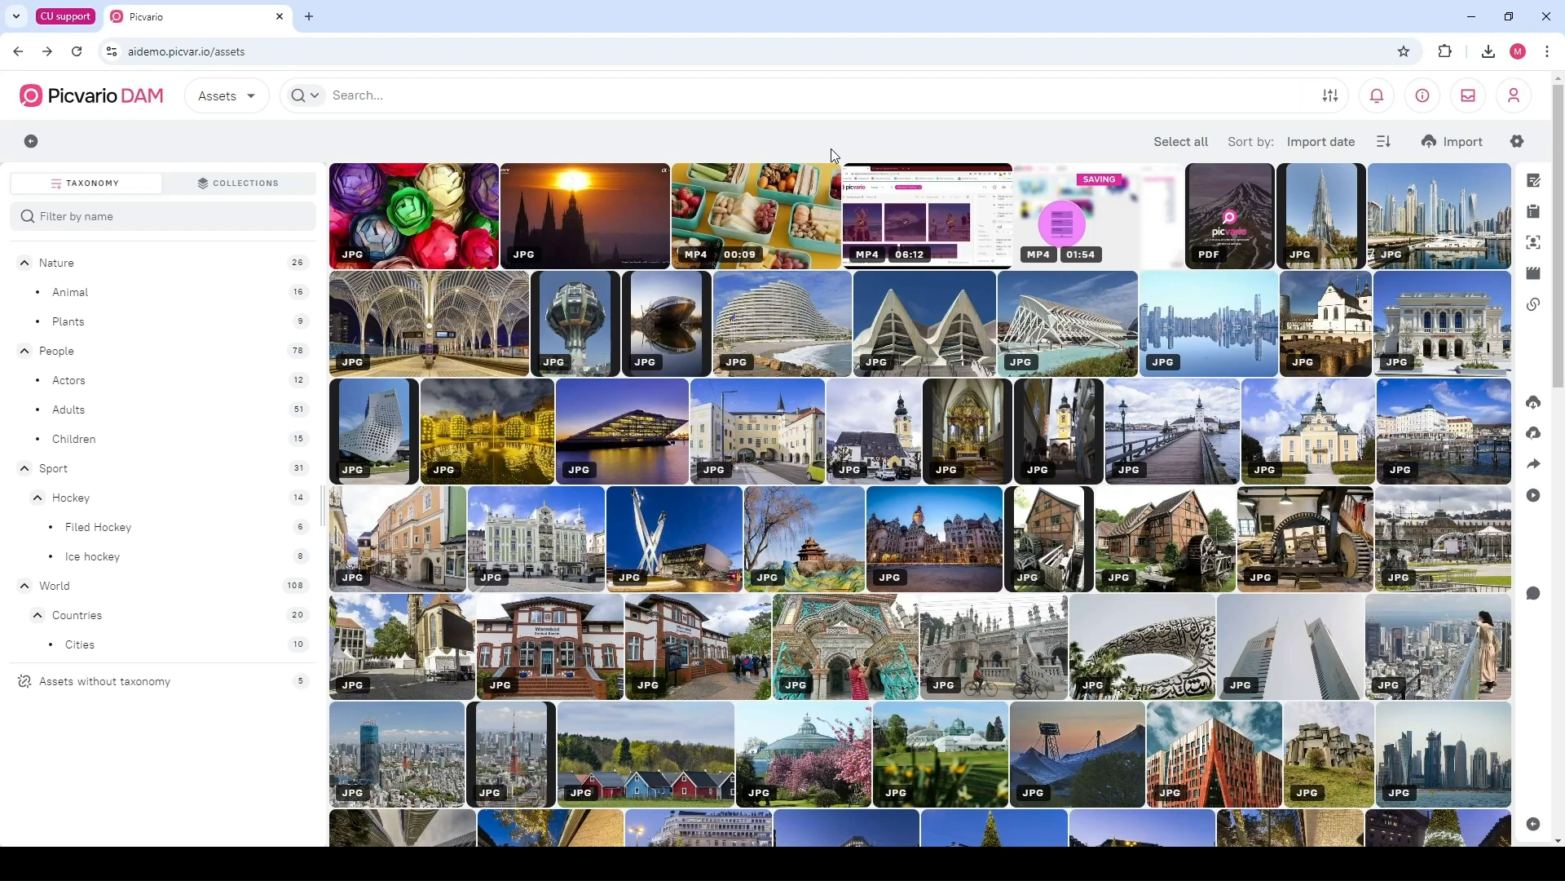
# Open the Bremen science center photo's preview and look through its download size options
pyautogui.moveTo(1085, 805)
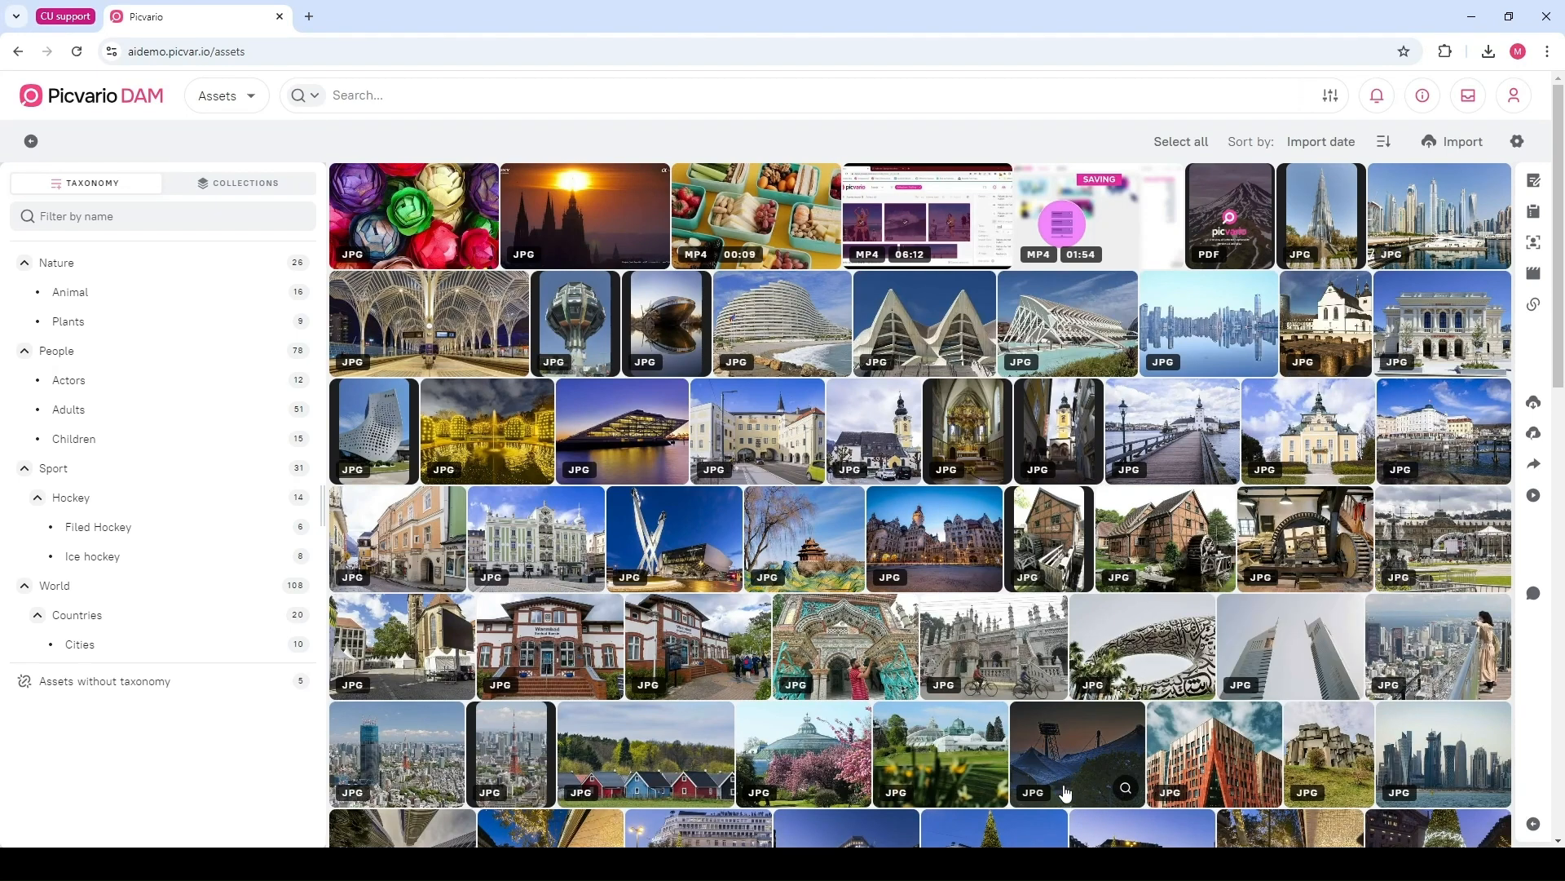
pyautogui.click(683, 320)
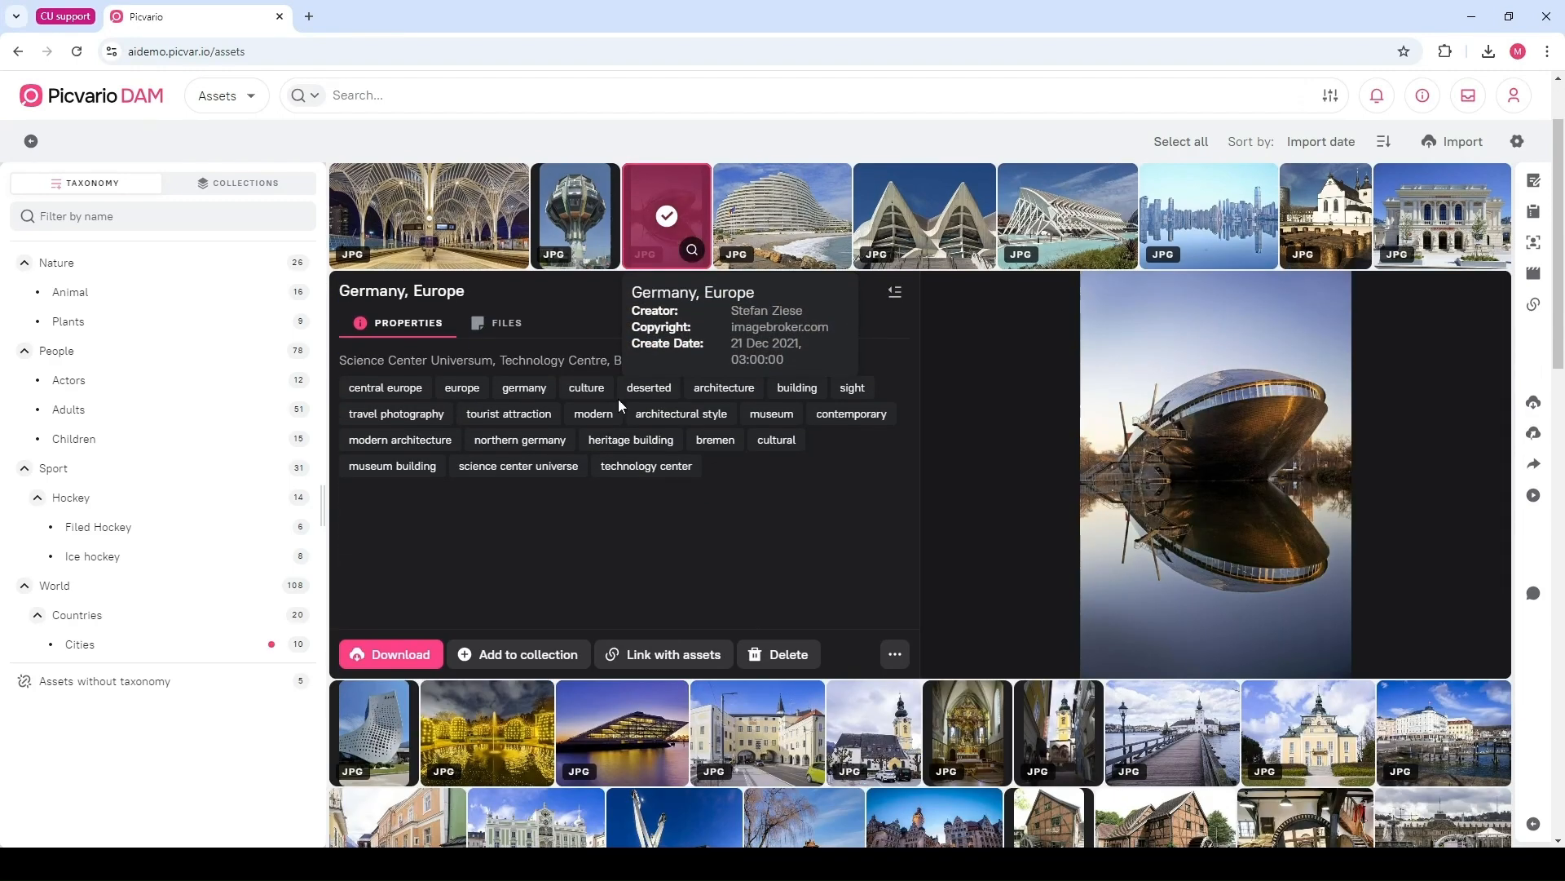
pyautogui.click(424, 663)
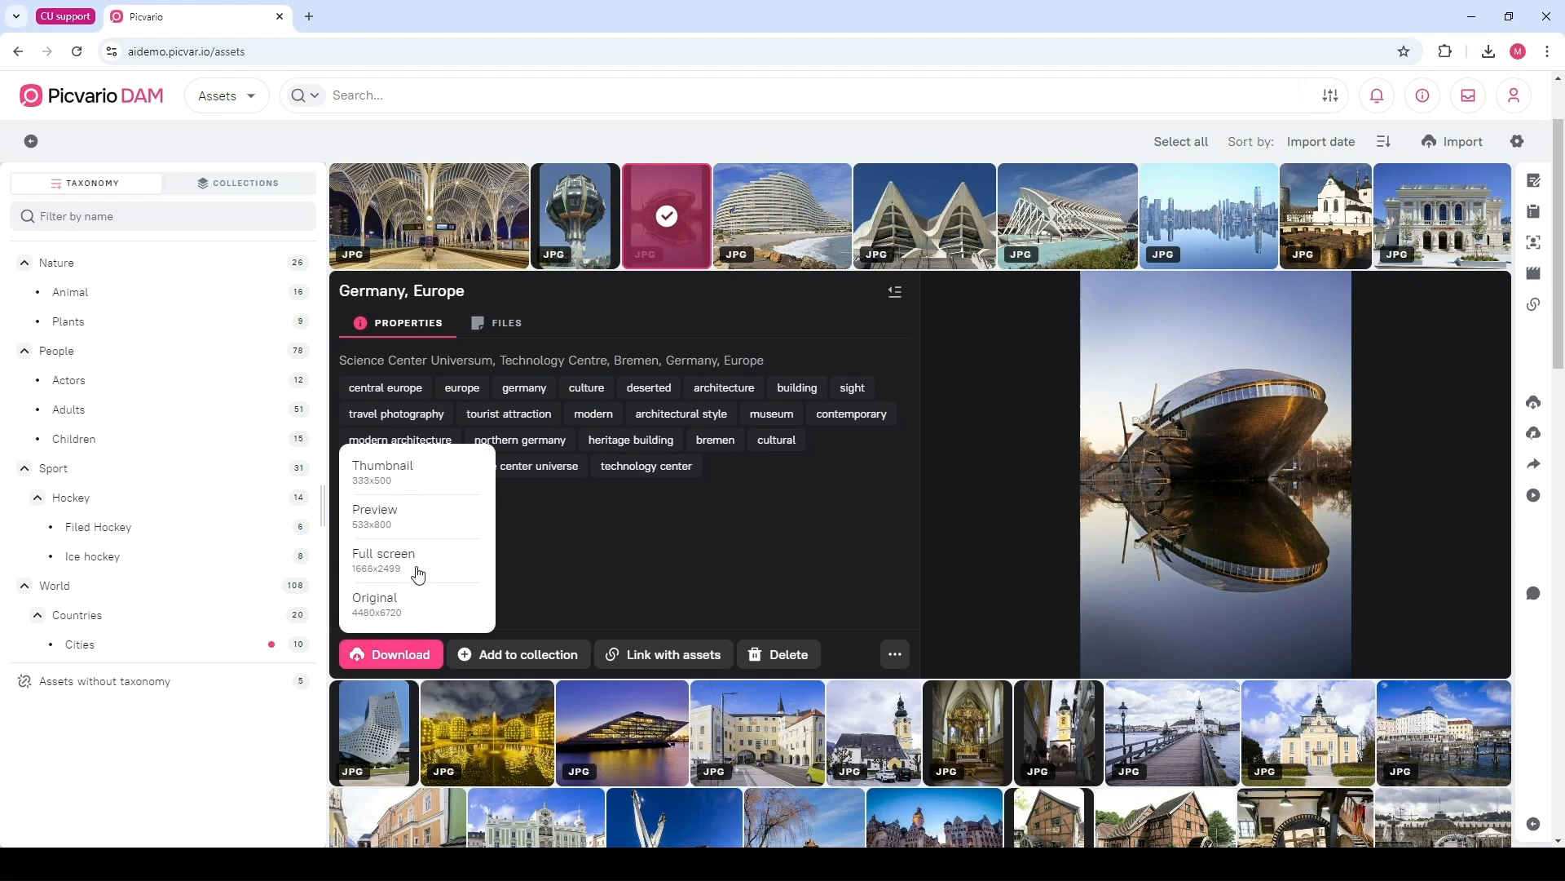
pyautogui.click(574, 586)
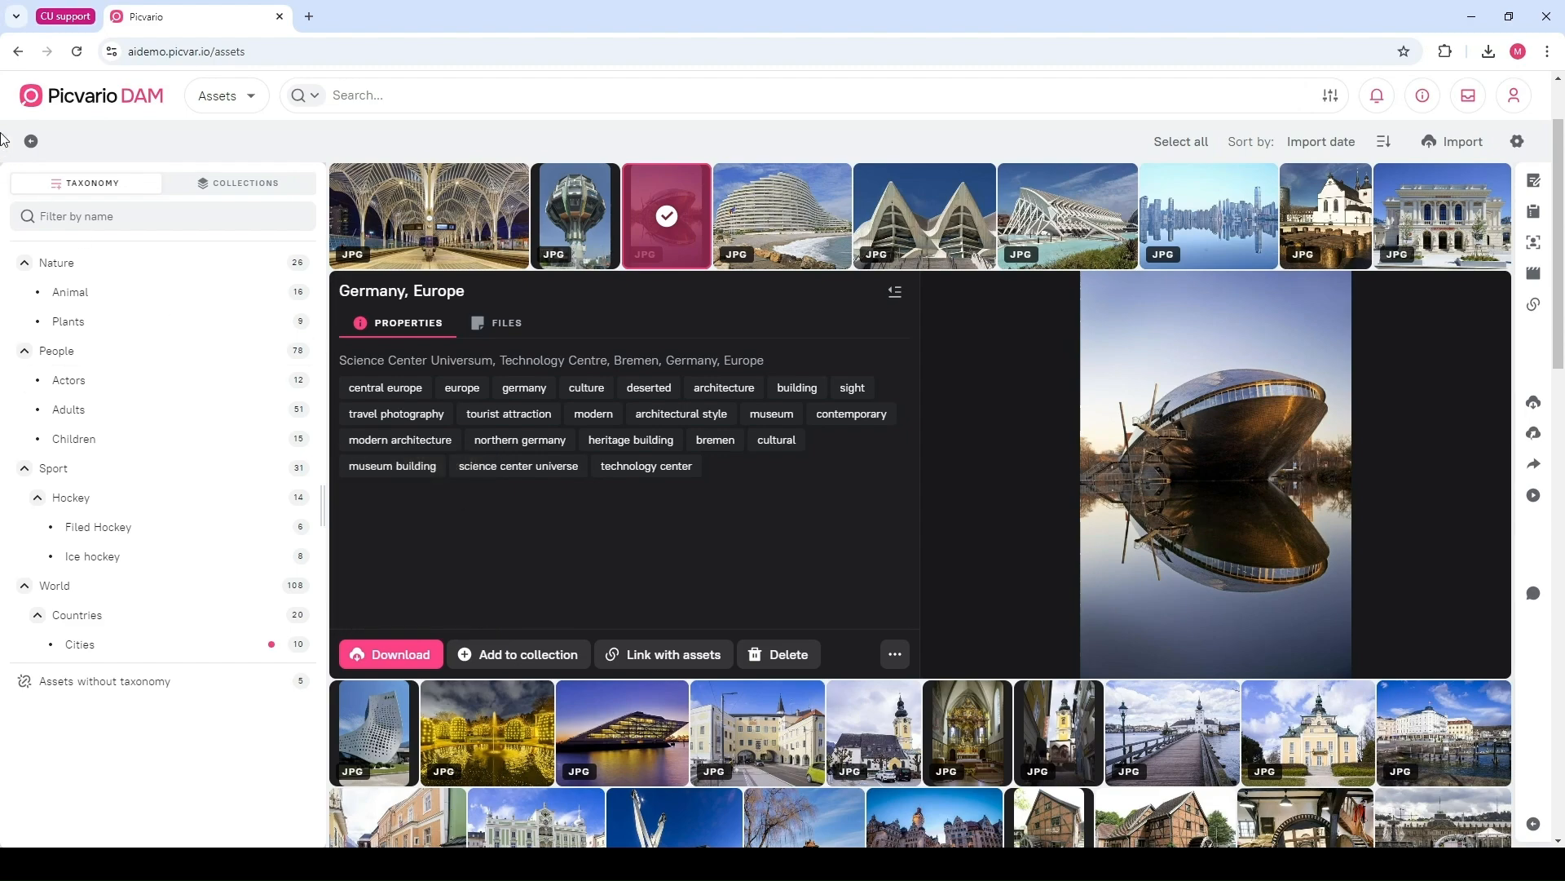
# Hide the taxonomy panel and select four building photos in the top row
pyautogui.click(31, 141)
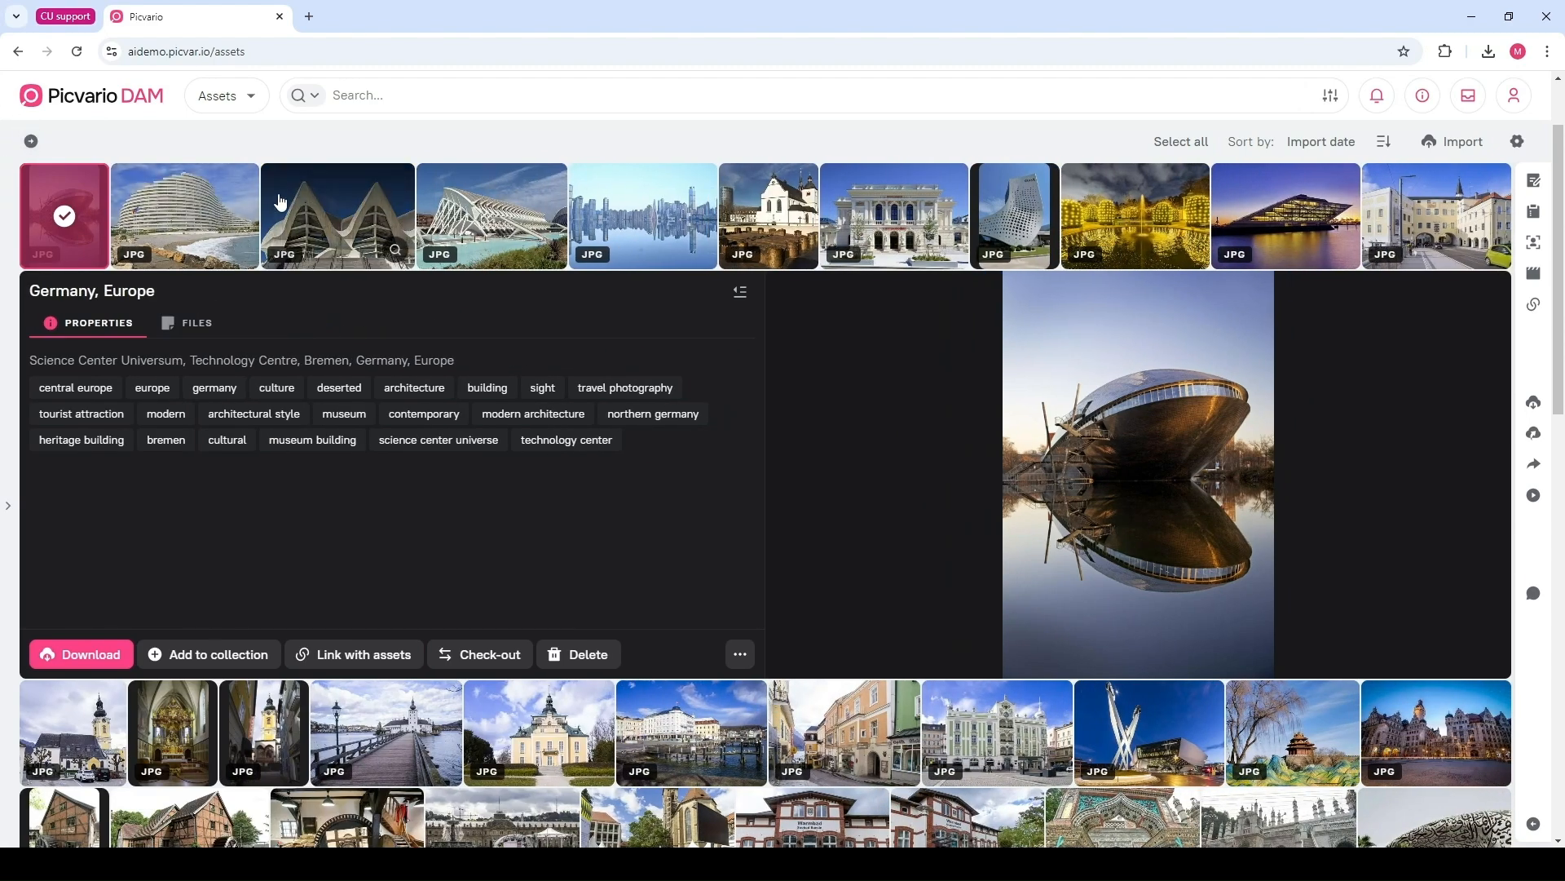
pyautogui.keyDown('ctrl'); pyautogui.click(295, 212); pyautogui.keyUp('ctrl')
pyautogui.keyDown('ctrl'); pyautogui.click(484, 199); pyautogui.keyUp('ctrl')
pyautogui.keyDown('ctrl'); pyautogui.click(651, 184); pyautogui.keyUp('ctrl')
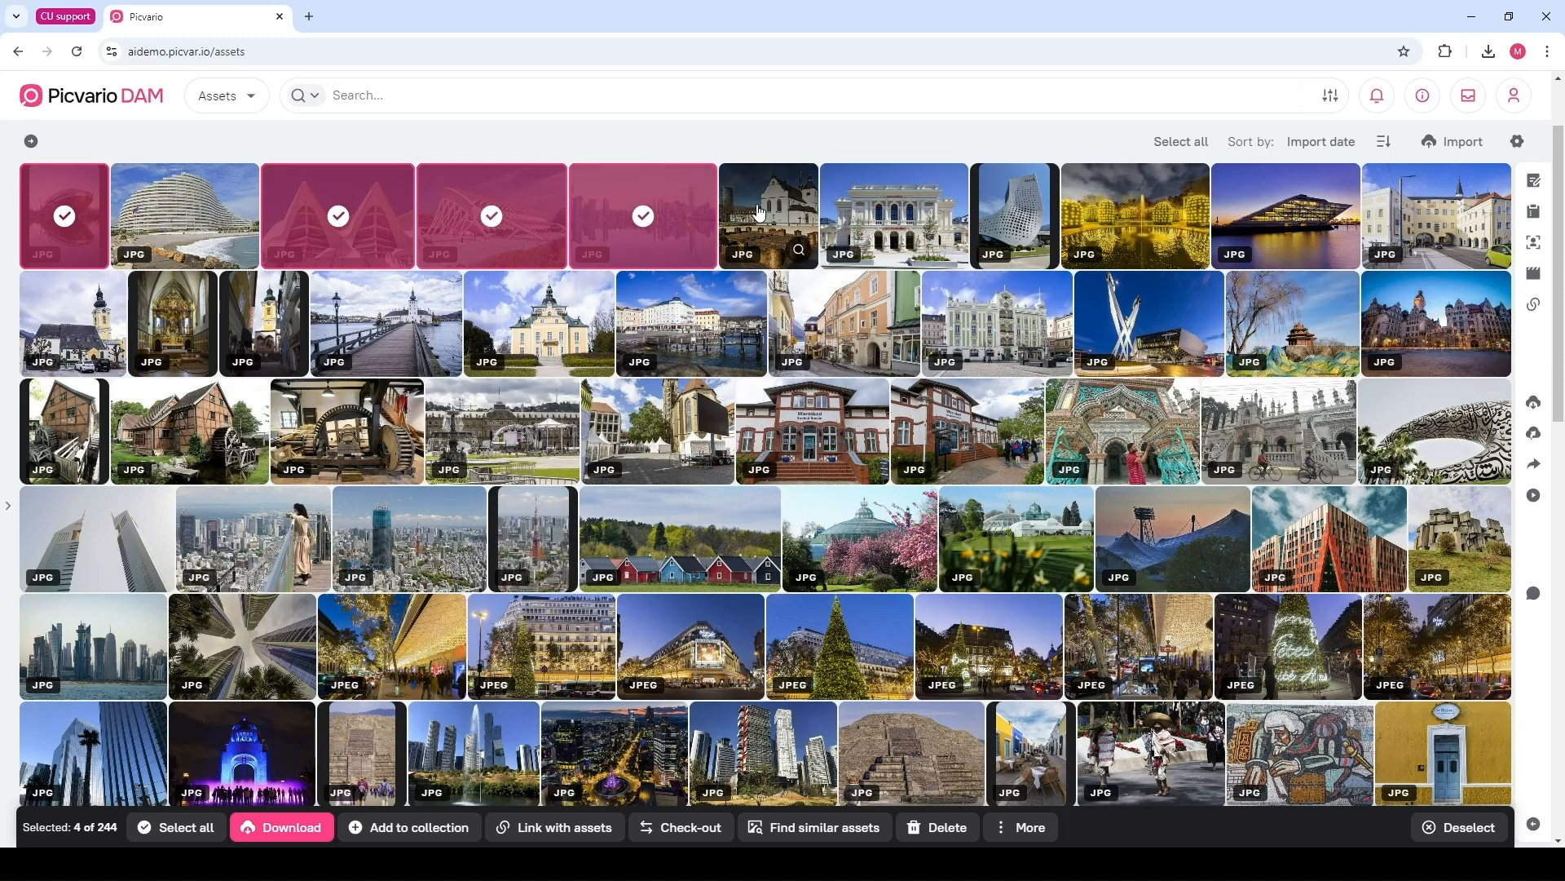
# Open the North Rhine-Westphalia photo's preview and start creating a share link from the Share panel
pyautogui.click(738, 228)
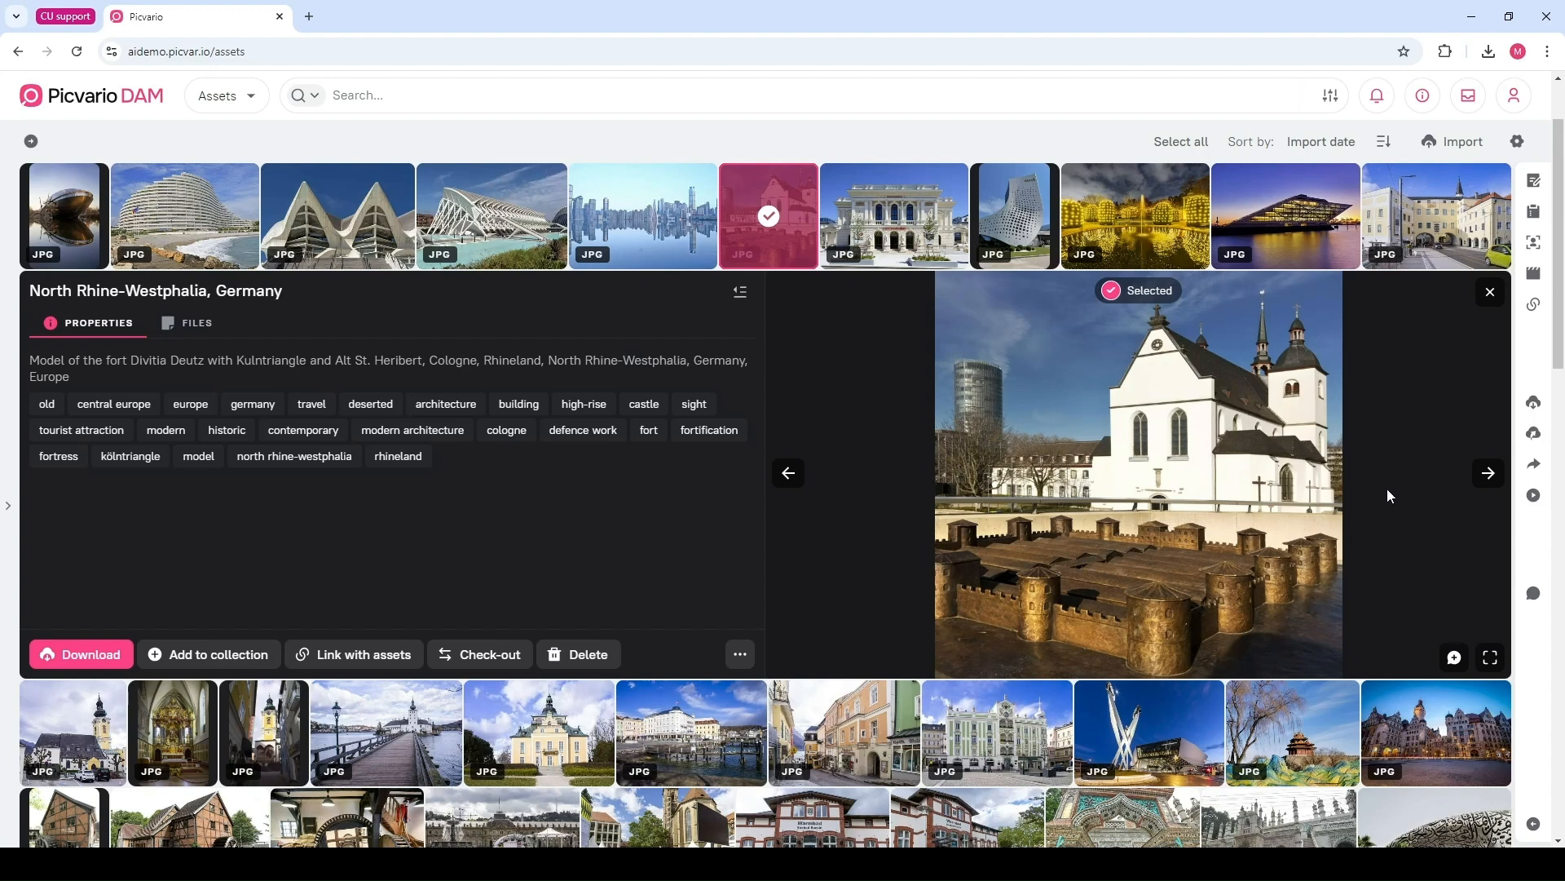
pyautogui.click(1534, 469)
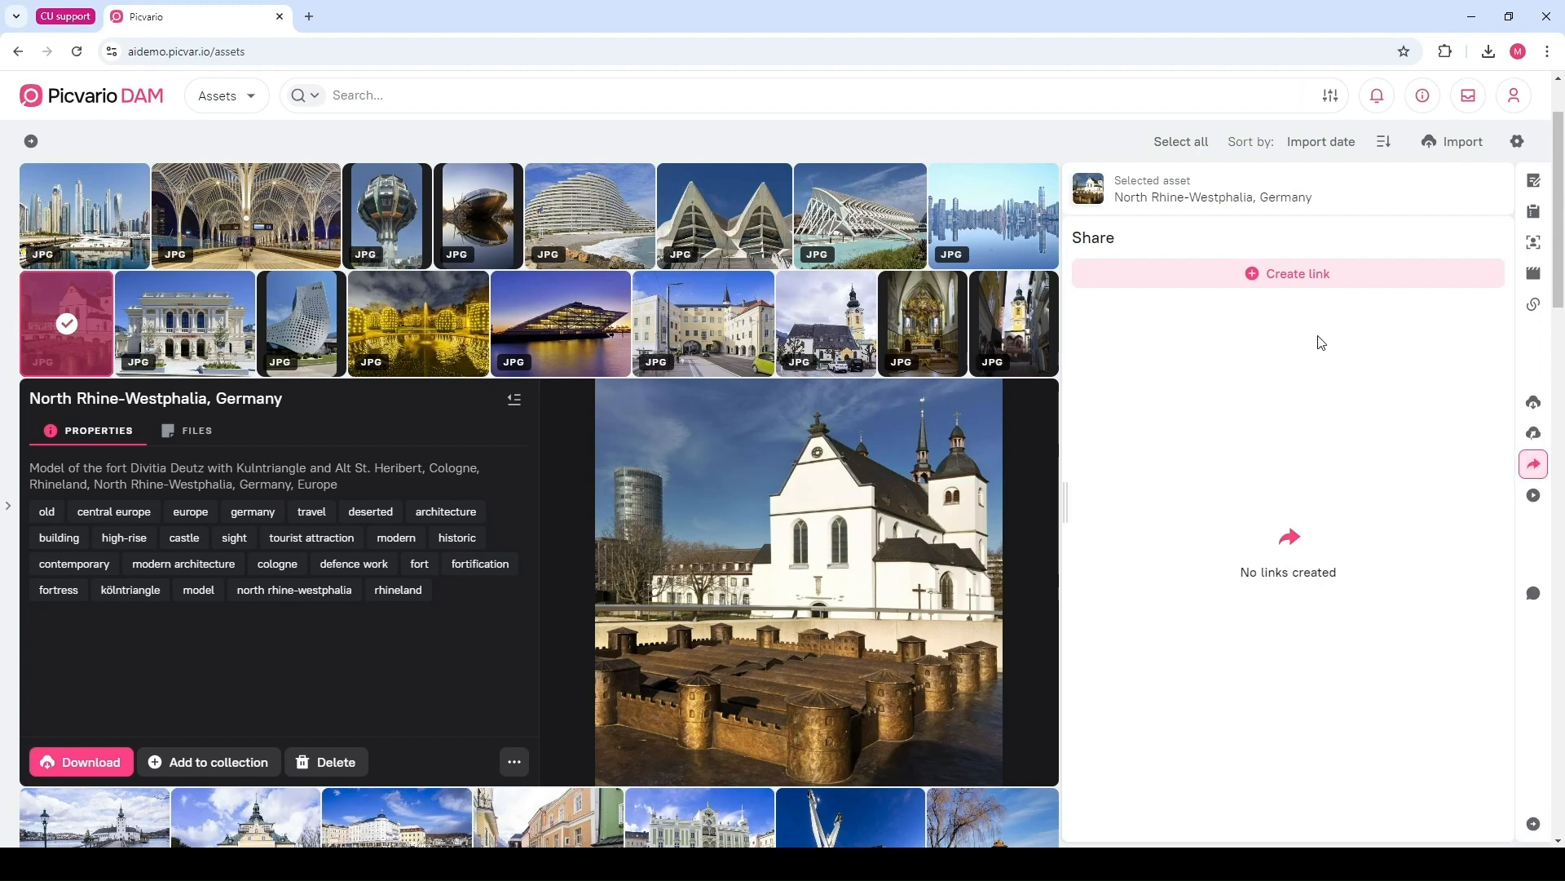
pyautogui.click(1297, 277)
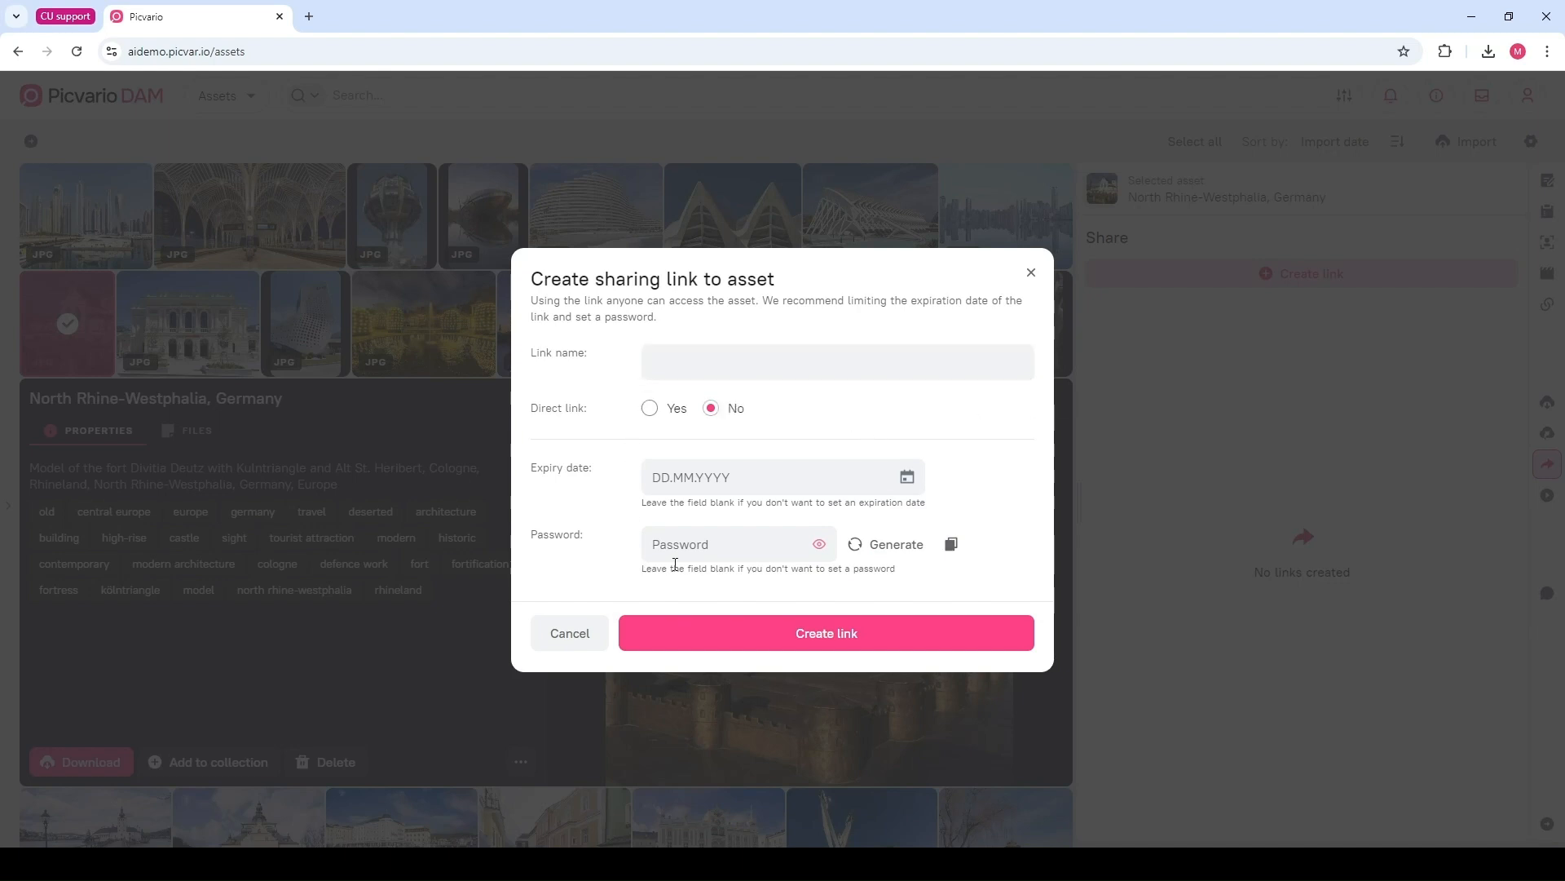
# Create a non-direct sharing link for the photo, trying Direct link Yes then No, and expand its details
pyautogui.click(675, 356)
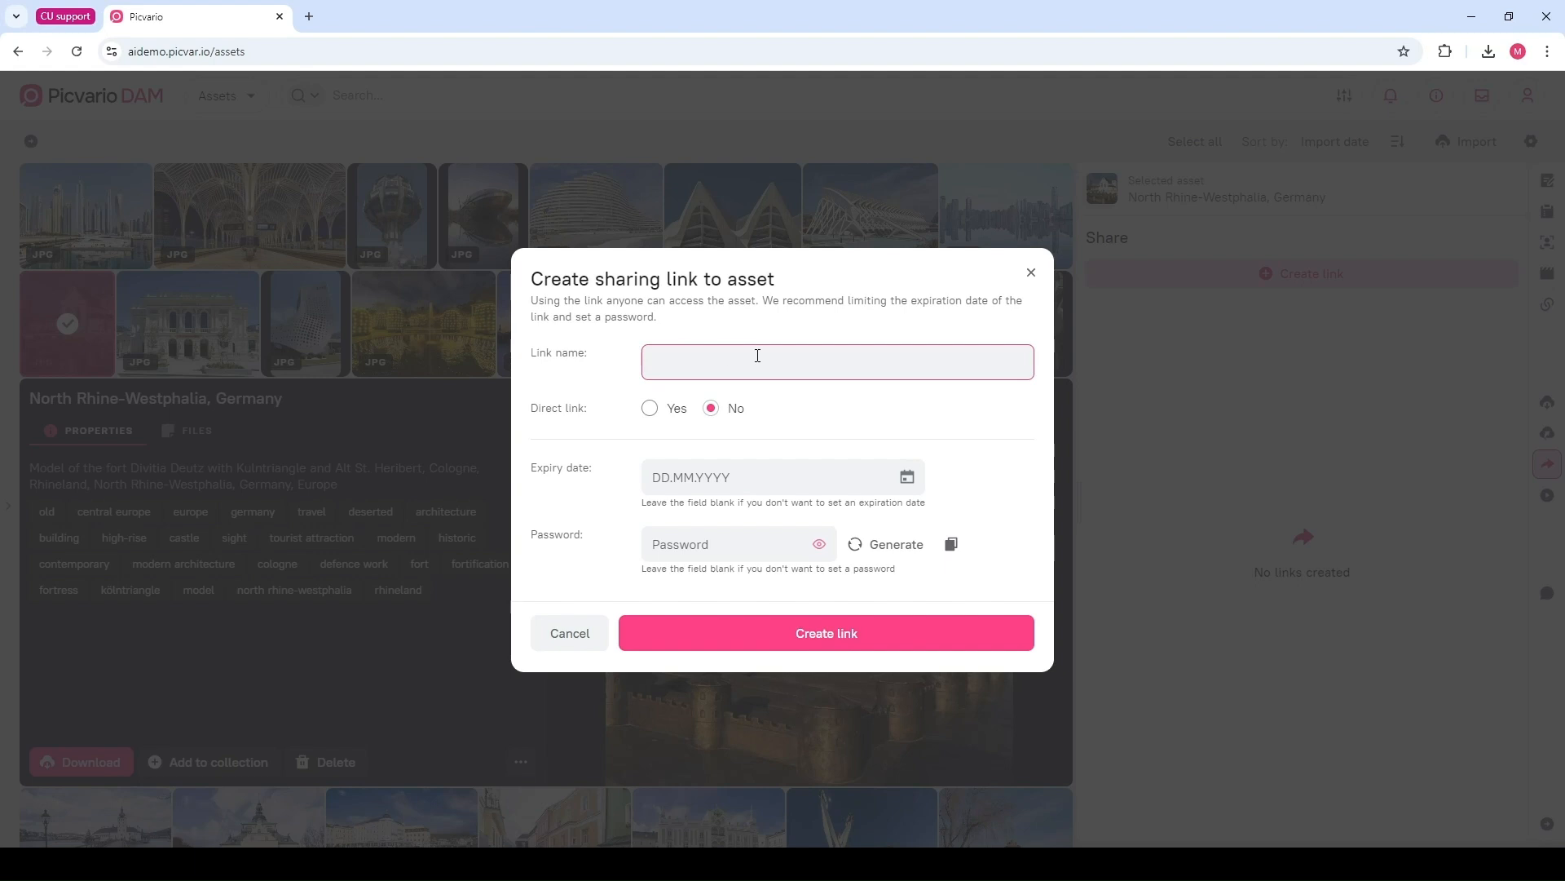
pyautogui.click(617, 441)
pyautogui.moveTo(545, 407); pyautogui.dragTo(619, 413)
pyautogui.click(620, 413)
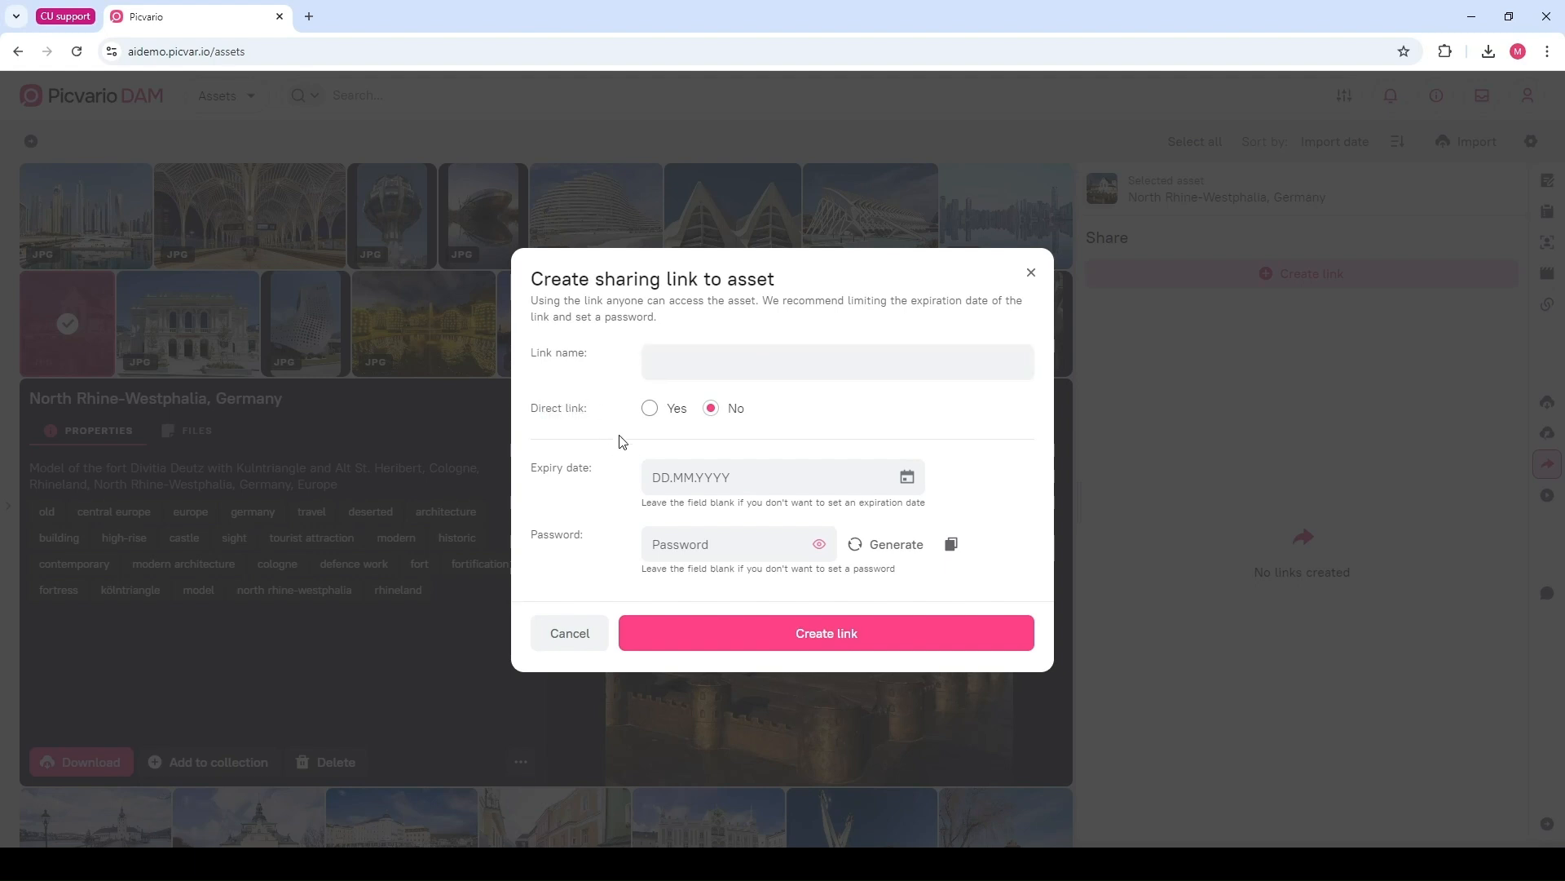
pyautogui.click(677, 476)
pyautogui.click(685, 541)
pyautogui.click(607, 473)
pyautogui.click(651, 410)
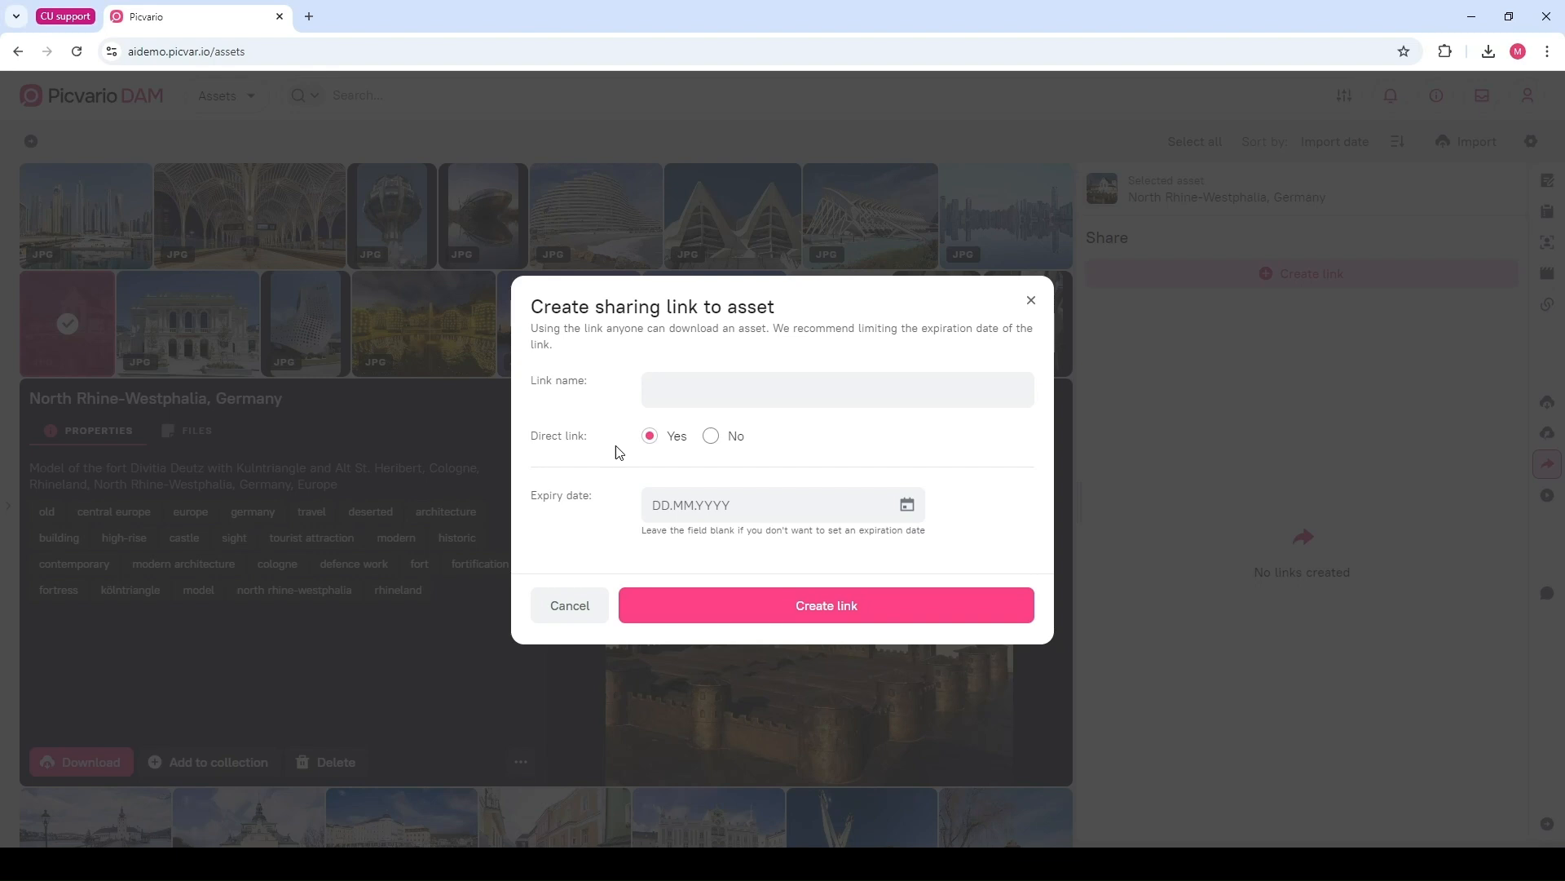
pyautogui.click(711, 437)
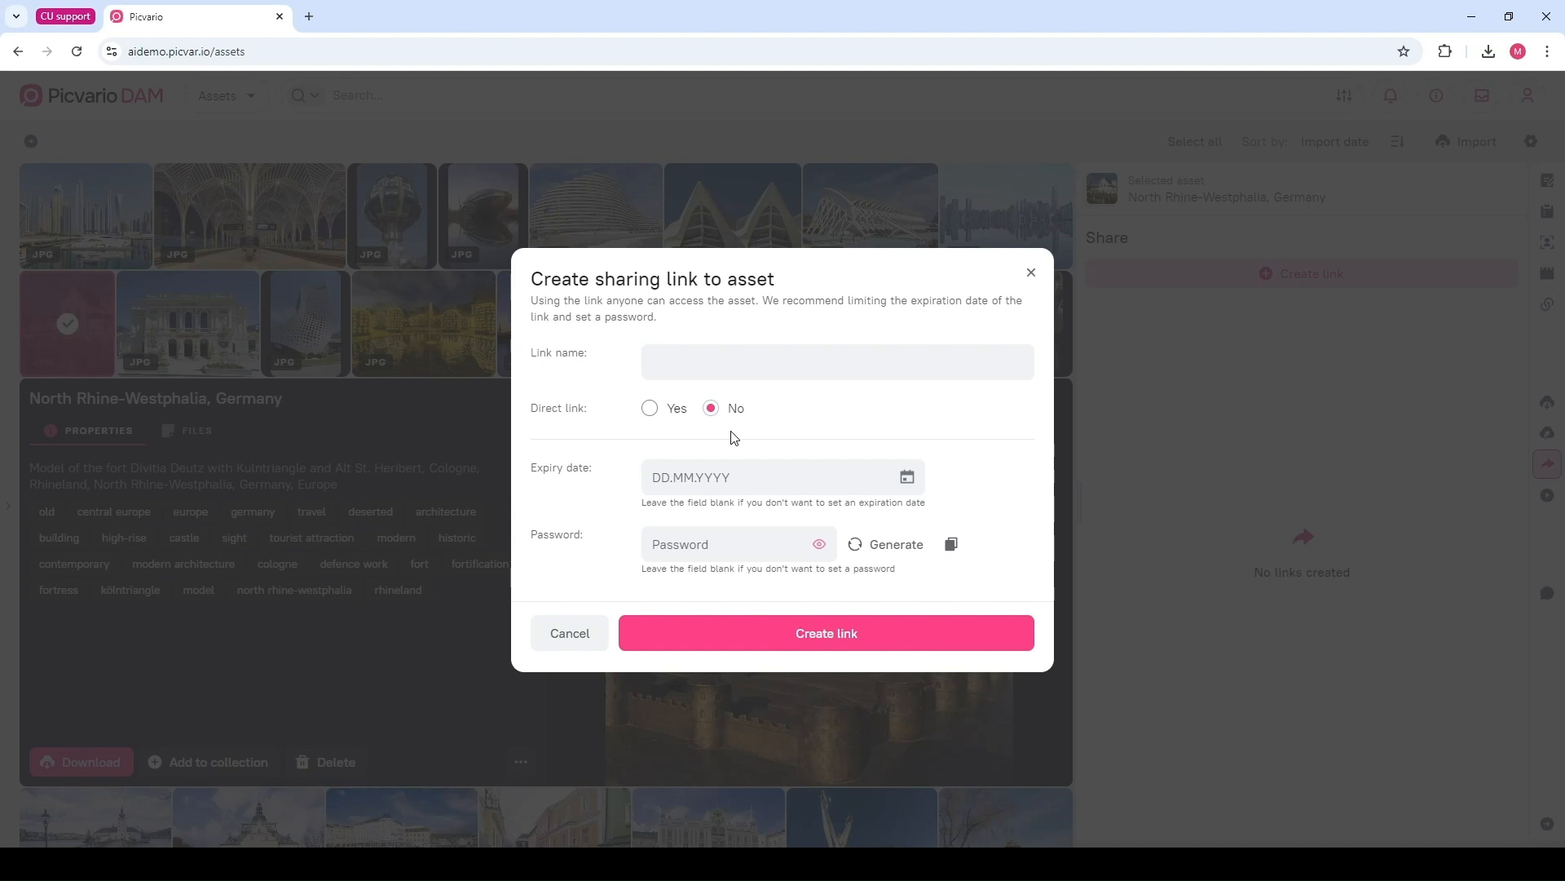
pyautogui.click(813, 641)
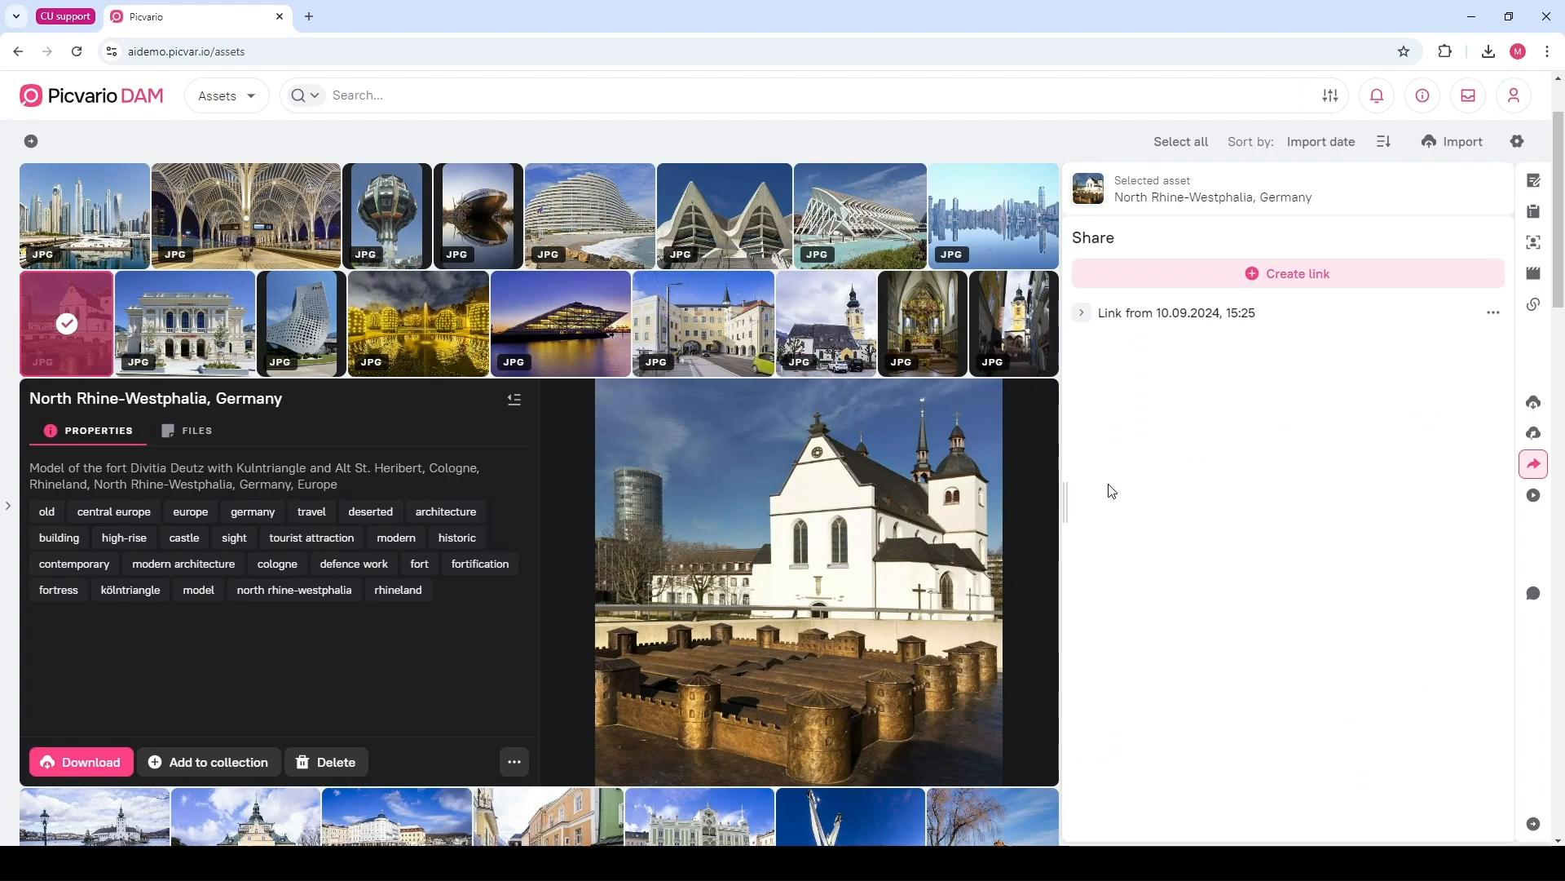
pyautogui.click(1084, 316)
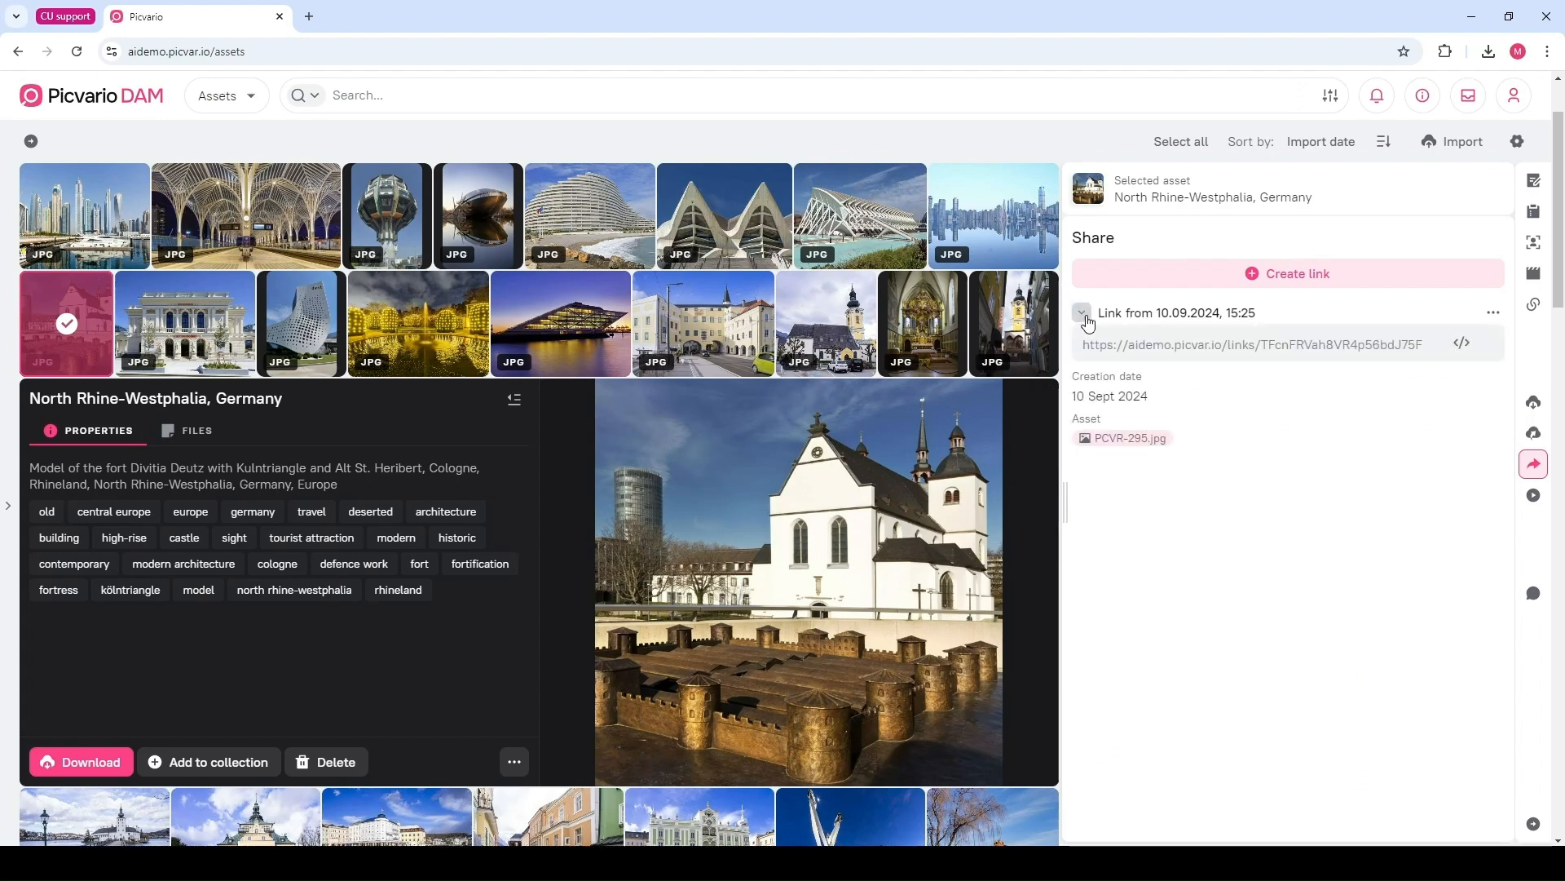
# Copy the photo's sharing link and open it in a new incognito window
pyautogui.click(1295, 345)
pyautogui.click(1546, 51)
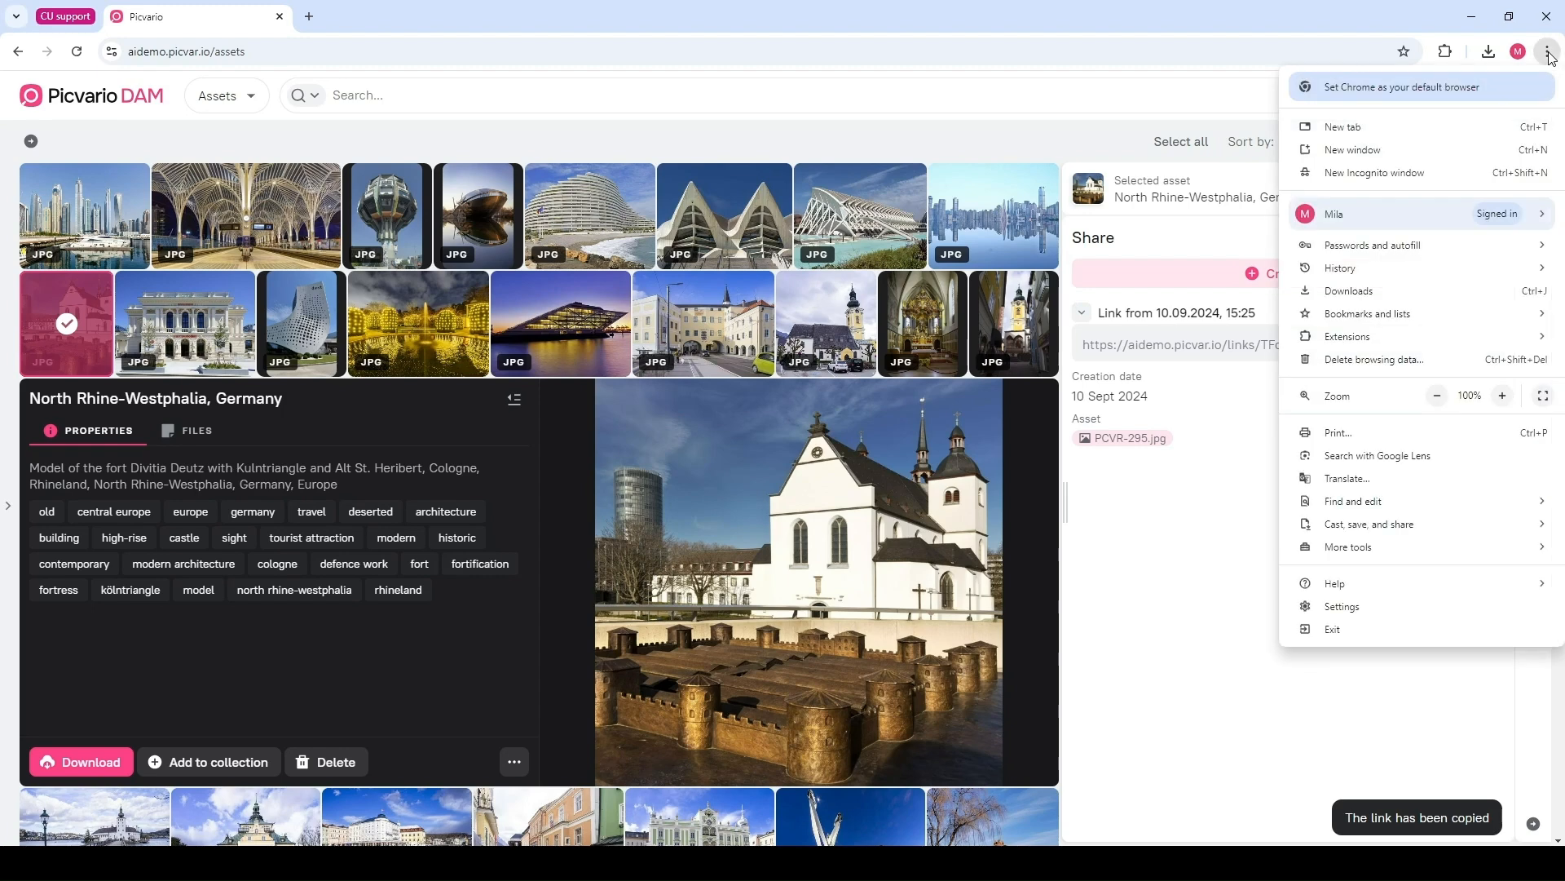
pyautogui.click(1419, 168)
pyautogui.hotkey('ctrl', 'v')
pyautogui.press('Return')
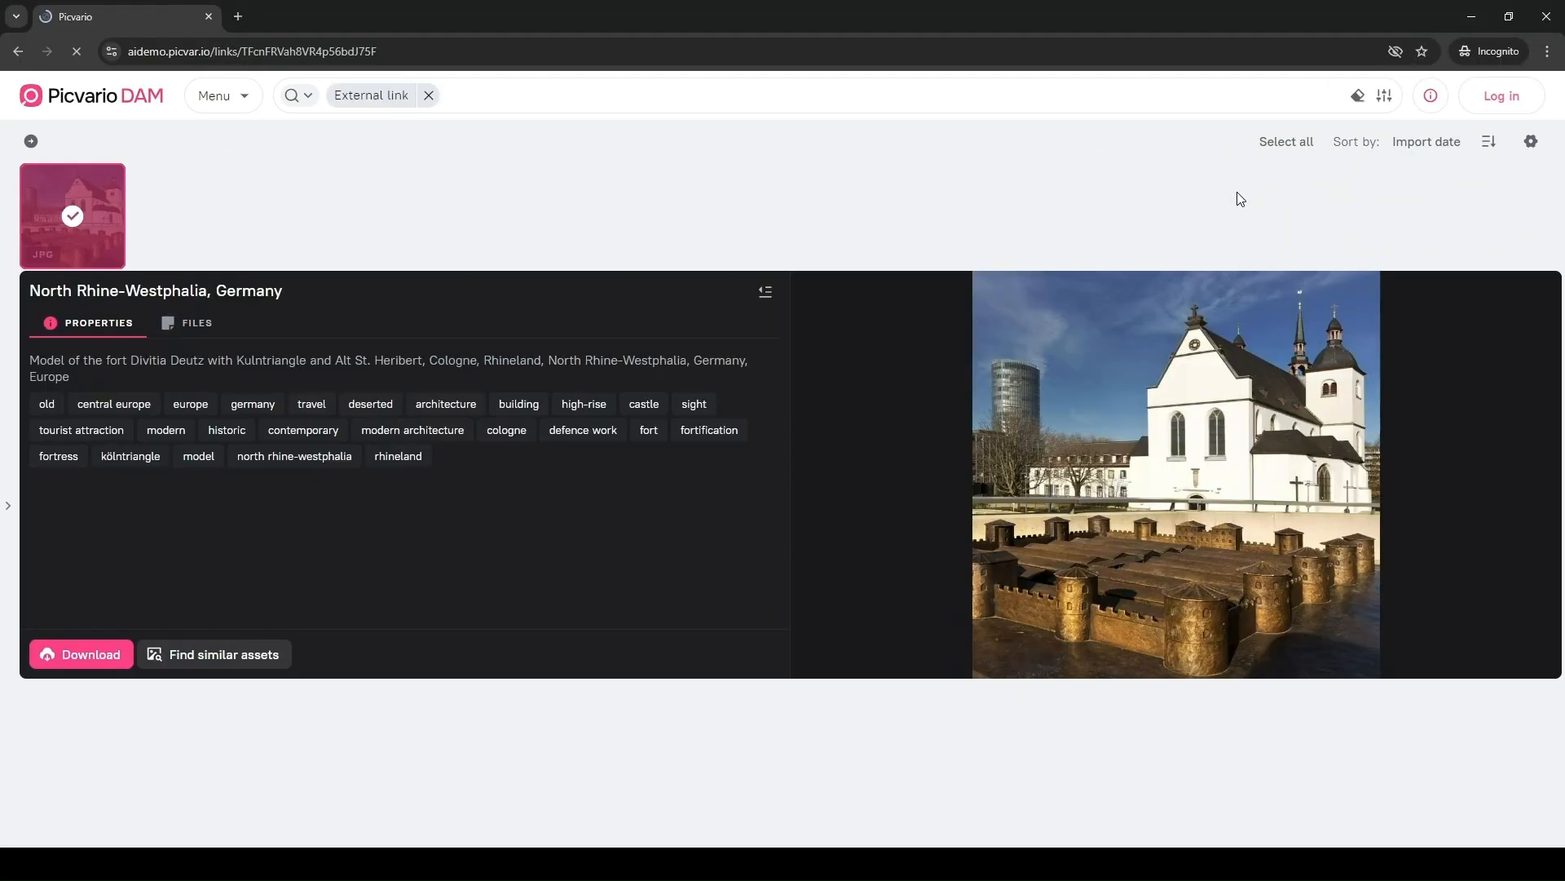
# Check the download size options on the shared photo page, then close the incognito window
pyautogui.click(105, 659)
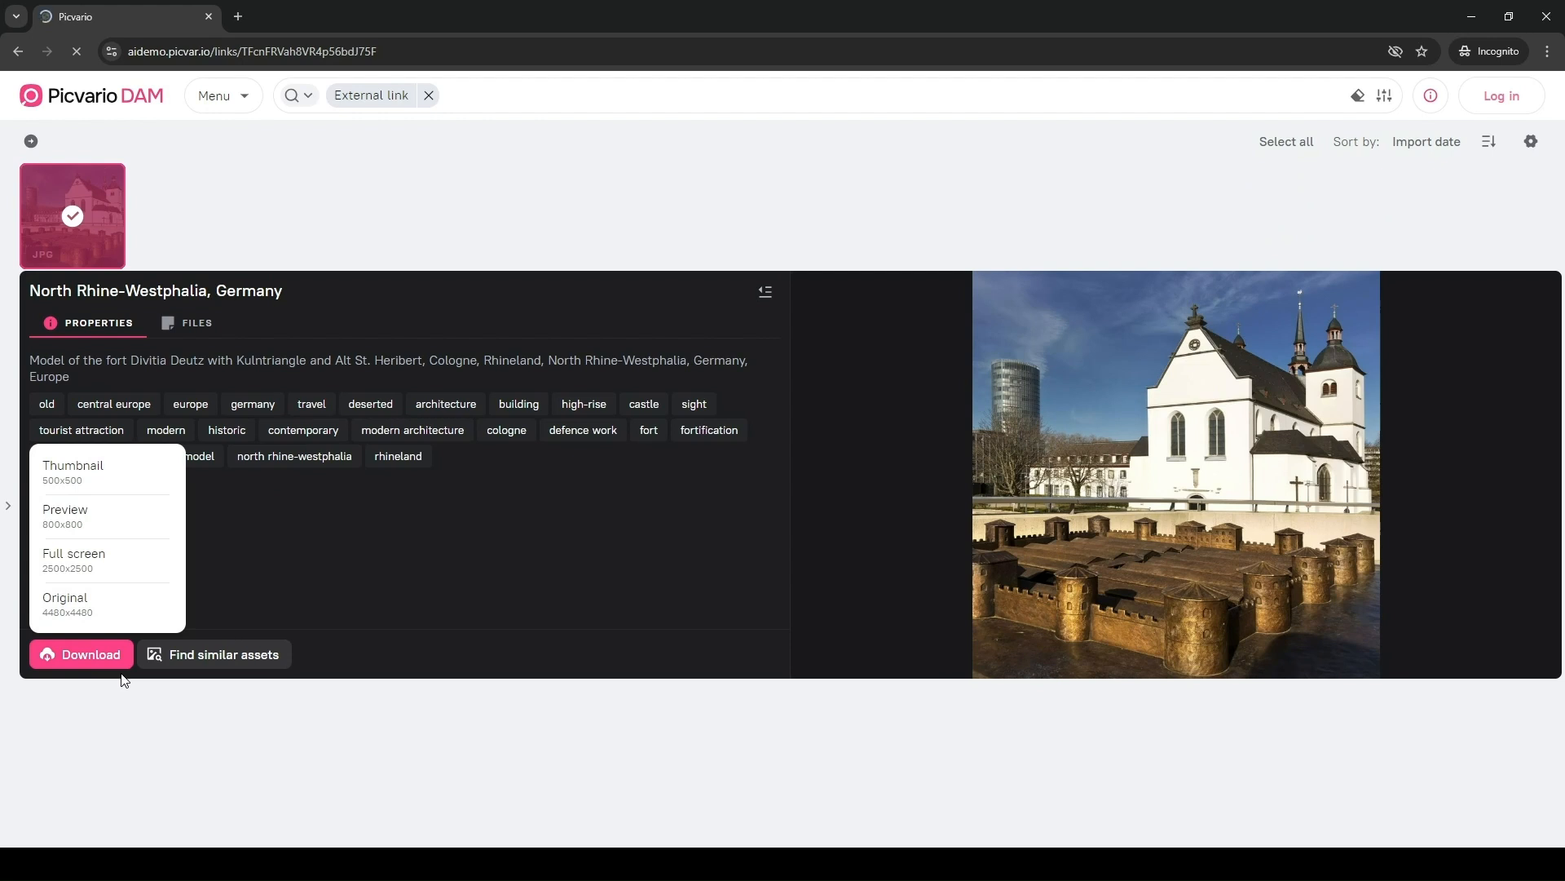
pyautogui.click(105, 653)
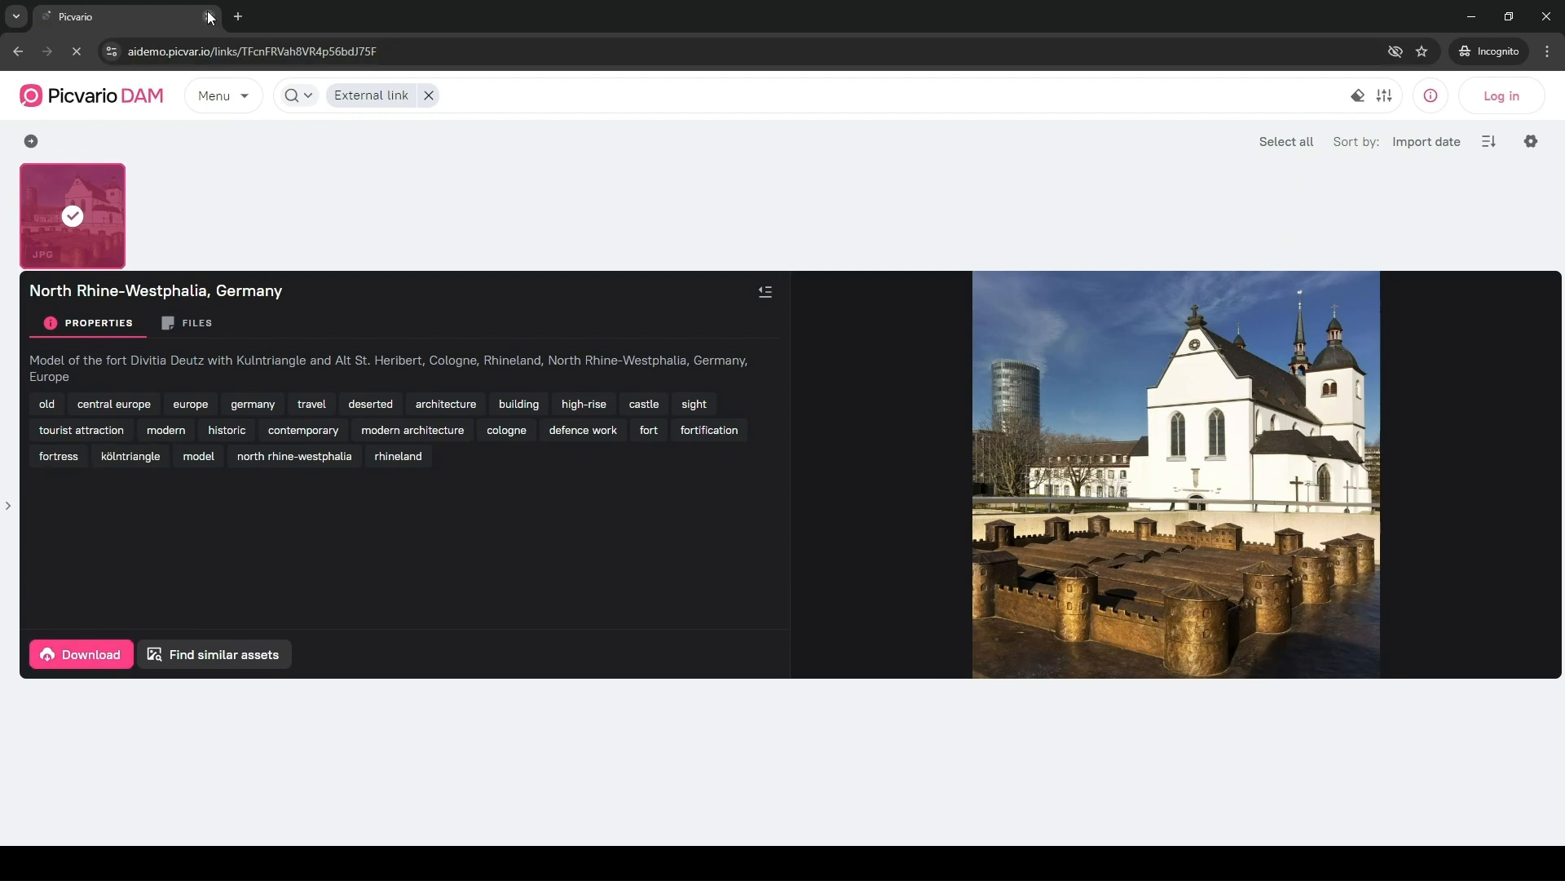
pyautogui.click(209, 16)
# Switch to collections, select Celebrities, and create a sharing link with search by persons from photo set to Yes
pyautogui.click(238, 102)
pyautogui.click(273, 247)
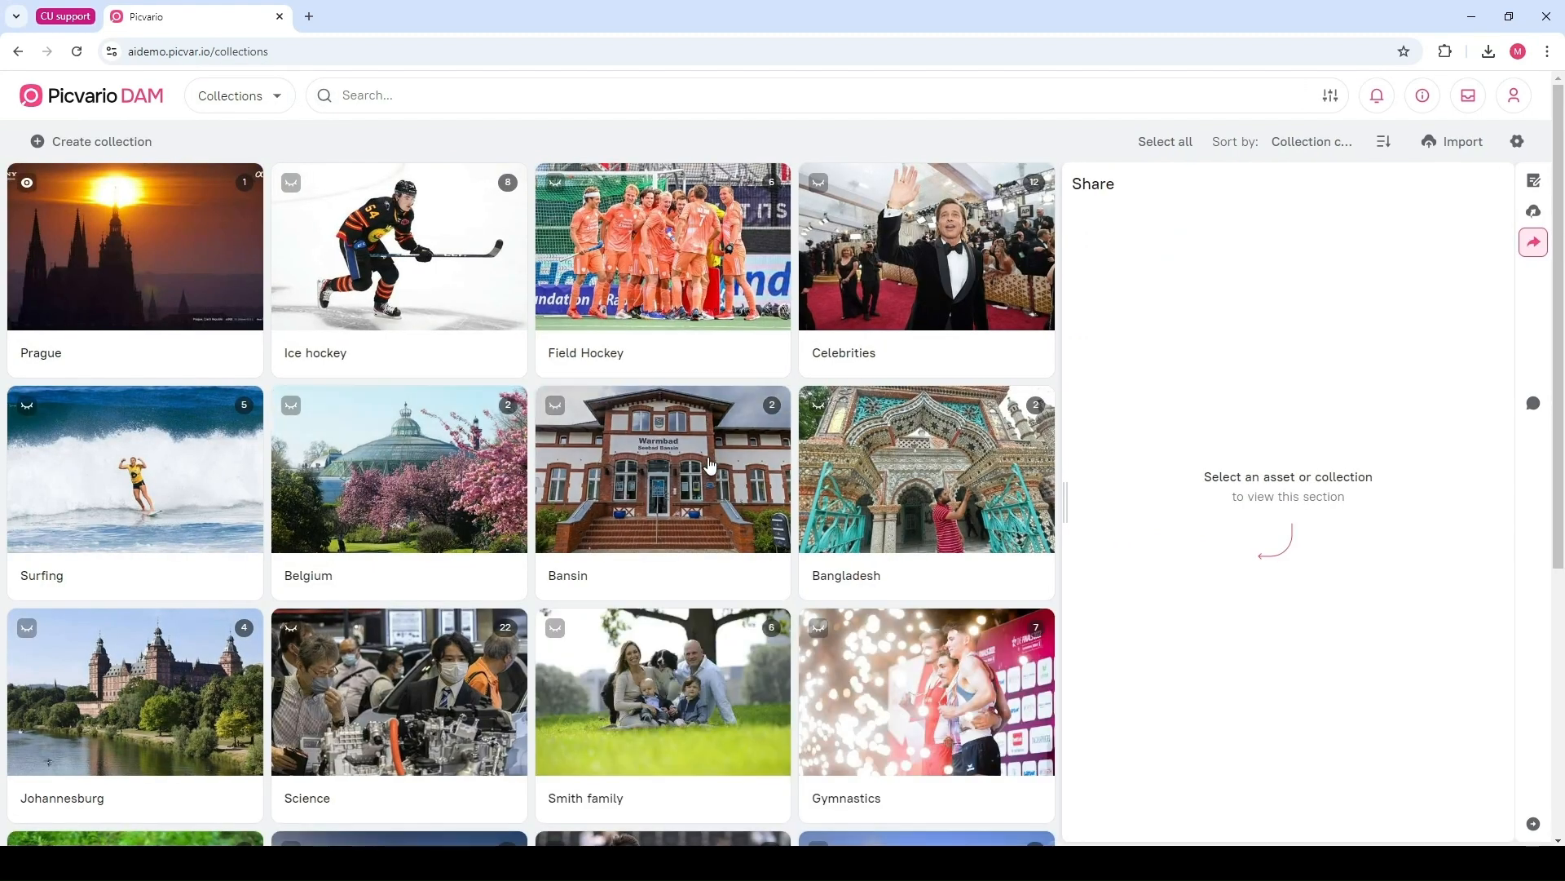
pyautogui.click(883, 261)
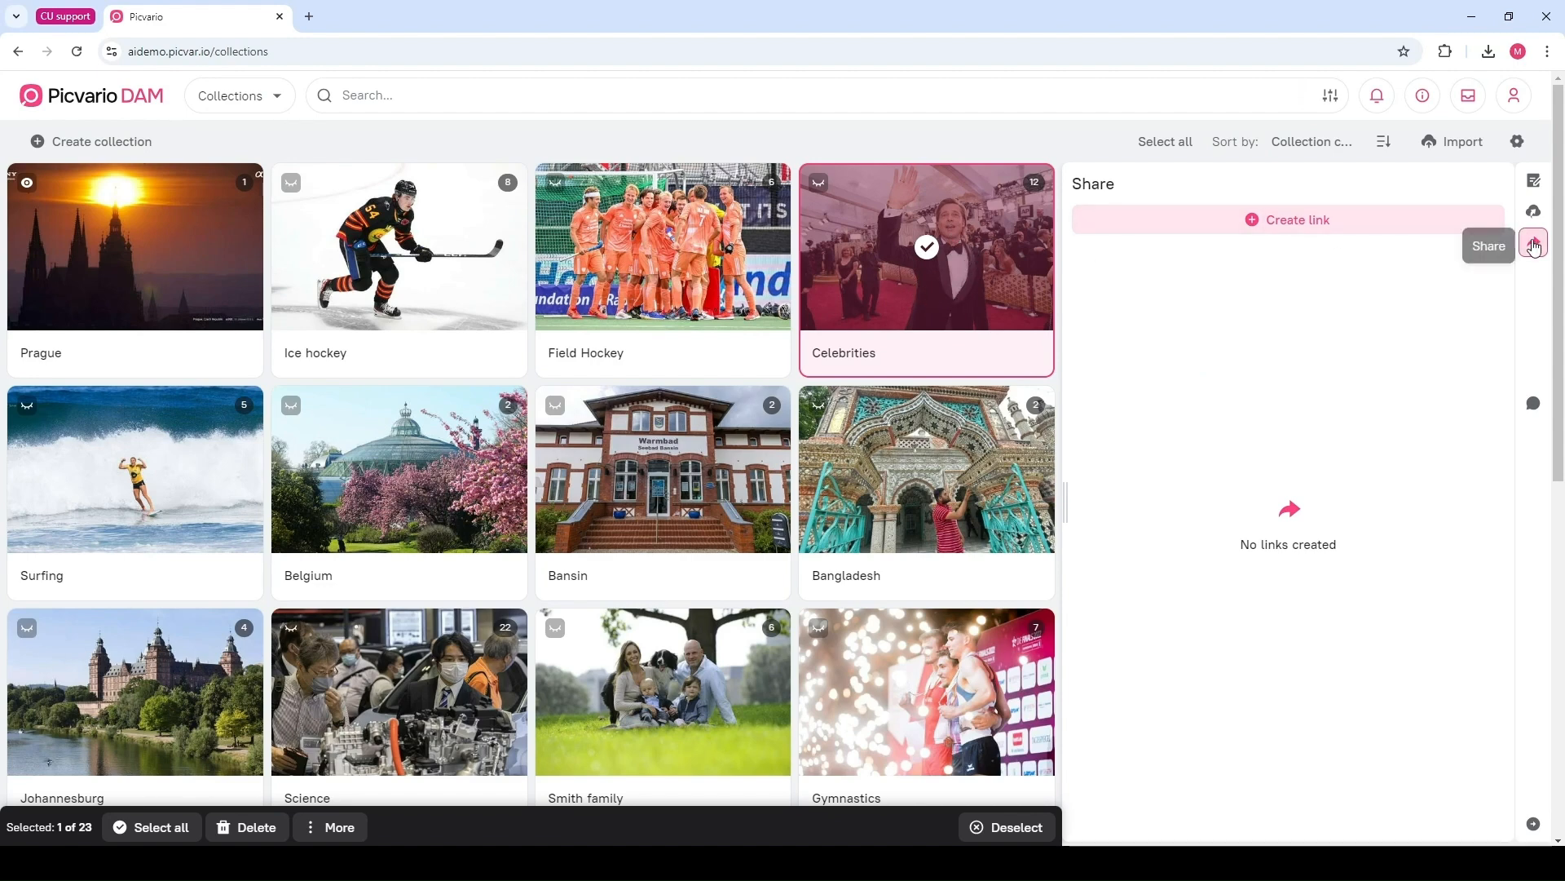
pyautogui.click(1305, 225)
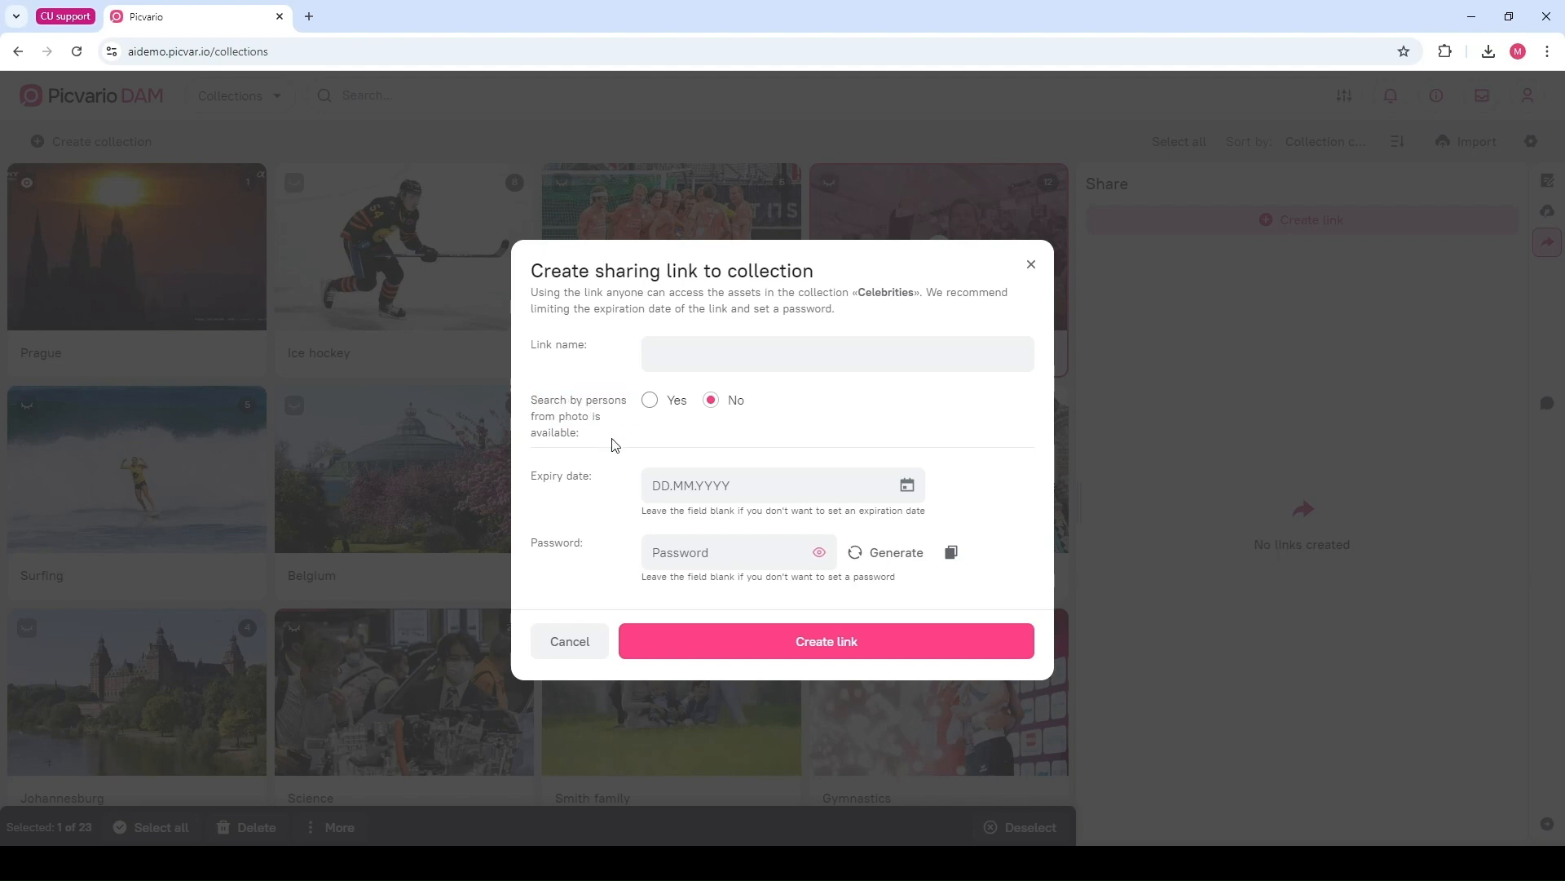
pyautogui.click(650, 400)
pyautogui.click(831, 636)
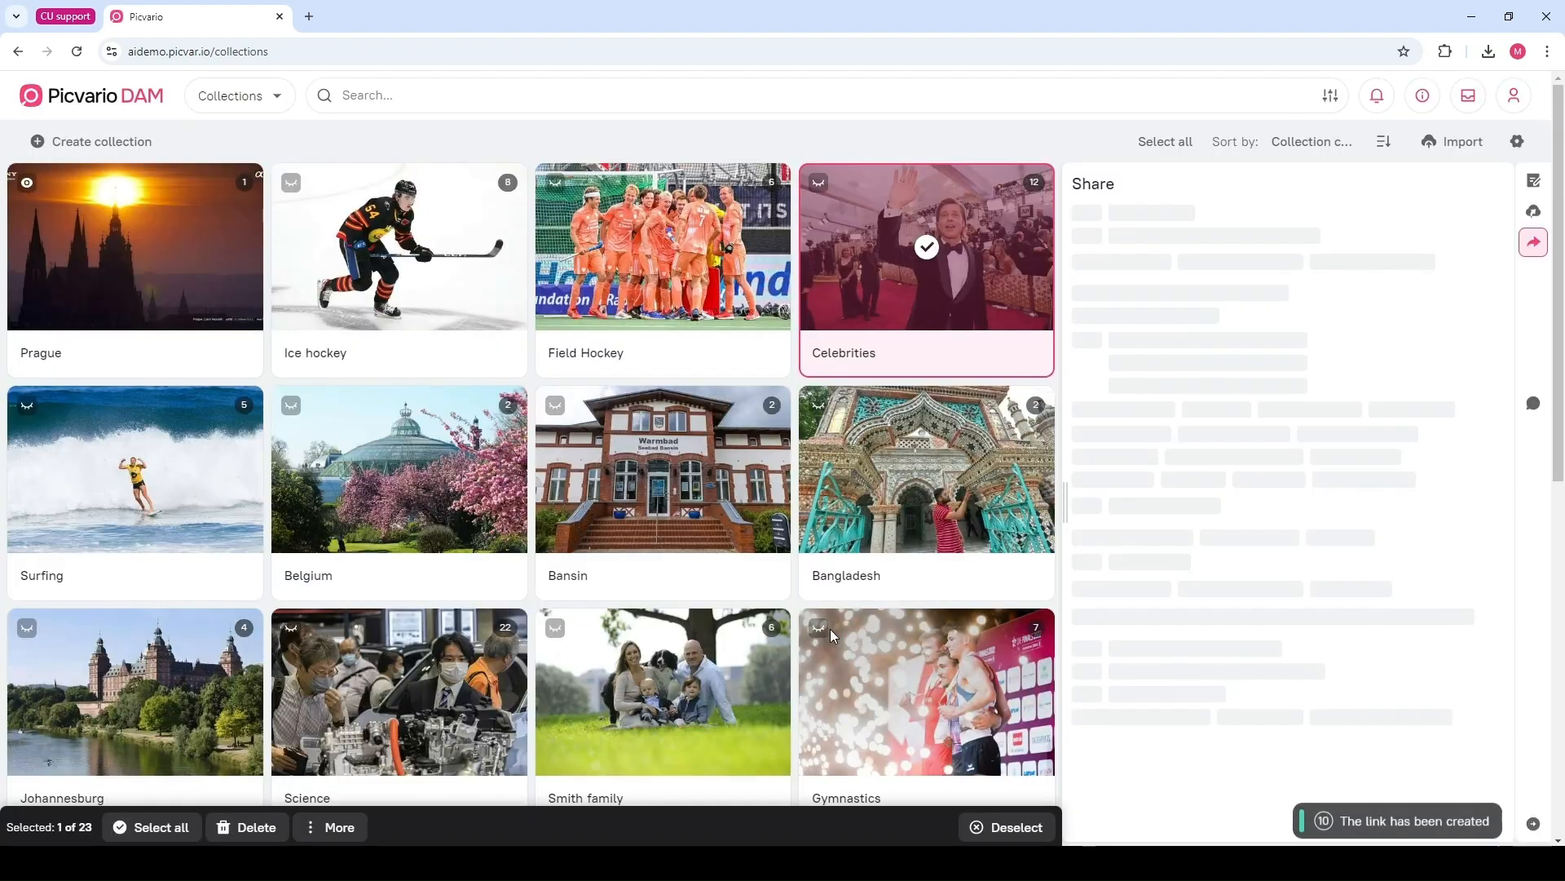
pyautogui.click(1081, 262)
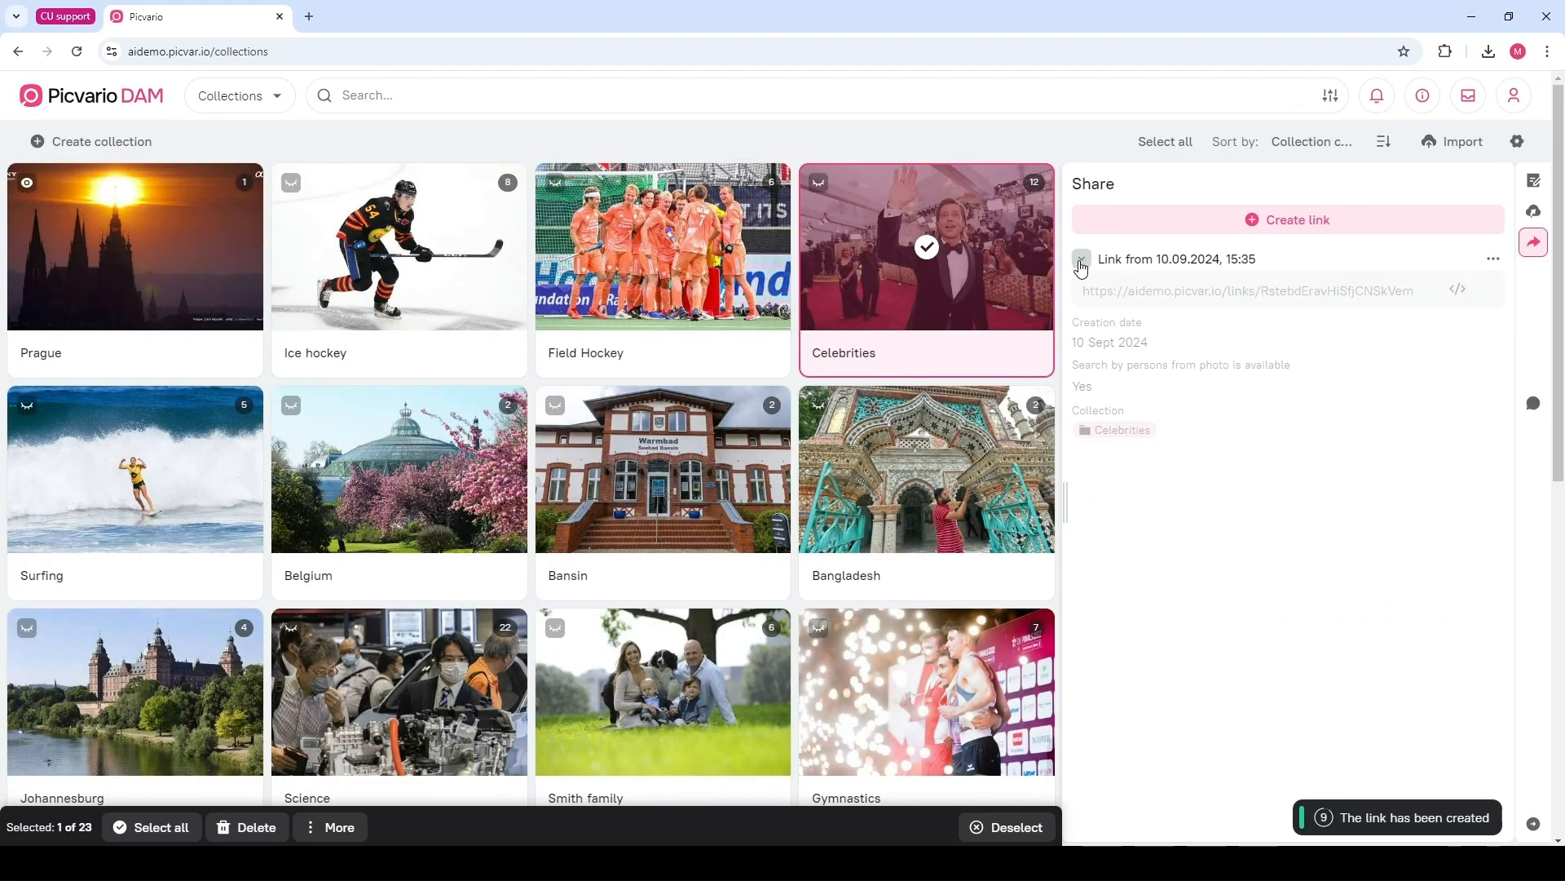
# Copy the collection's sharing link and open it in a new incognito window
pyautogui.click(1128, 292)
pyautogui.click(1547, 51)
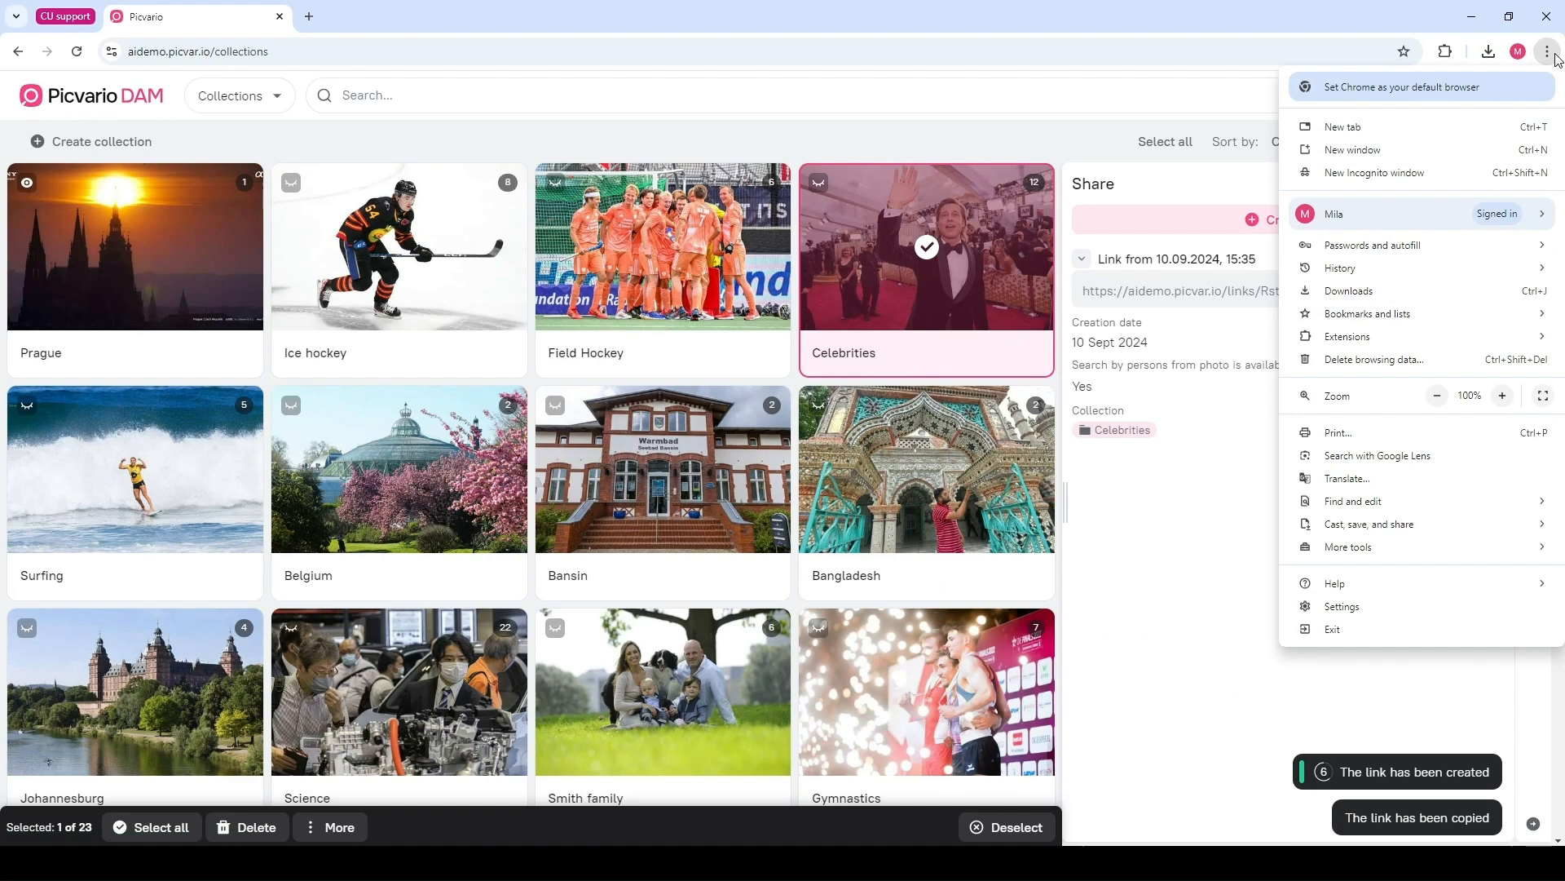
pyautogui.click(1397, 177)
pyautogui.hotkey('ctrl', 'v')
pyautogui.press('Return')
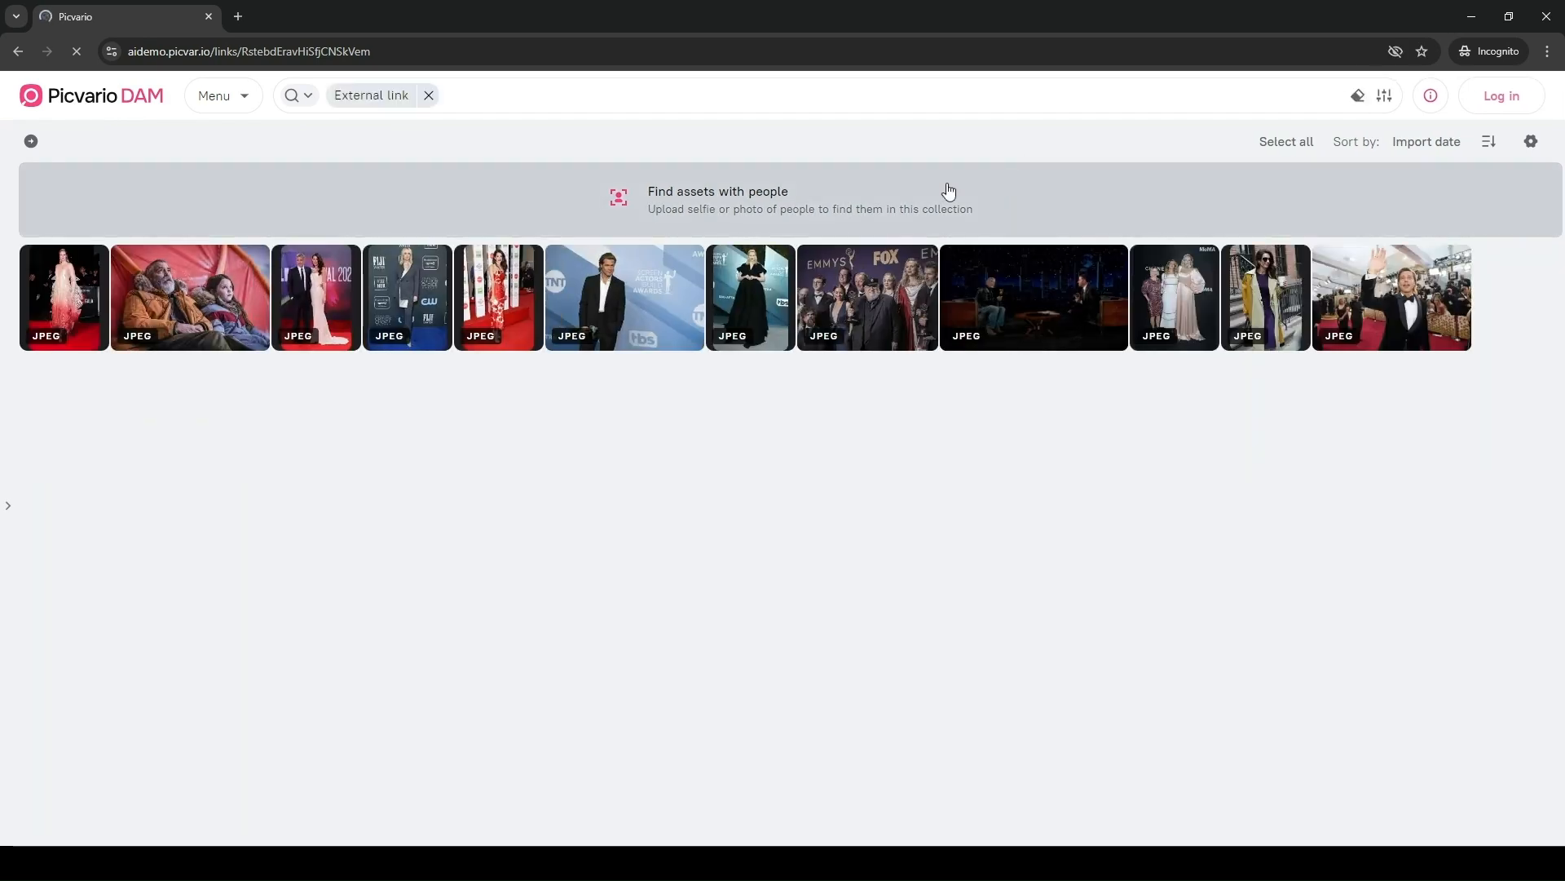
# Search the shared collection for a person by uploading a photo of them
pyautogui.click(833, 200)
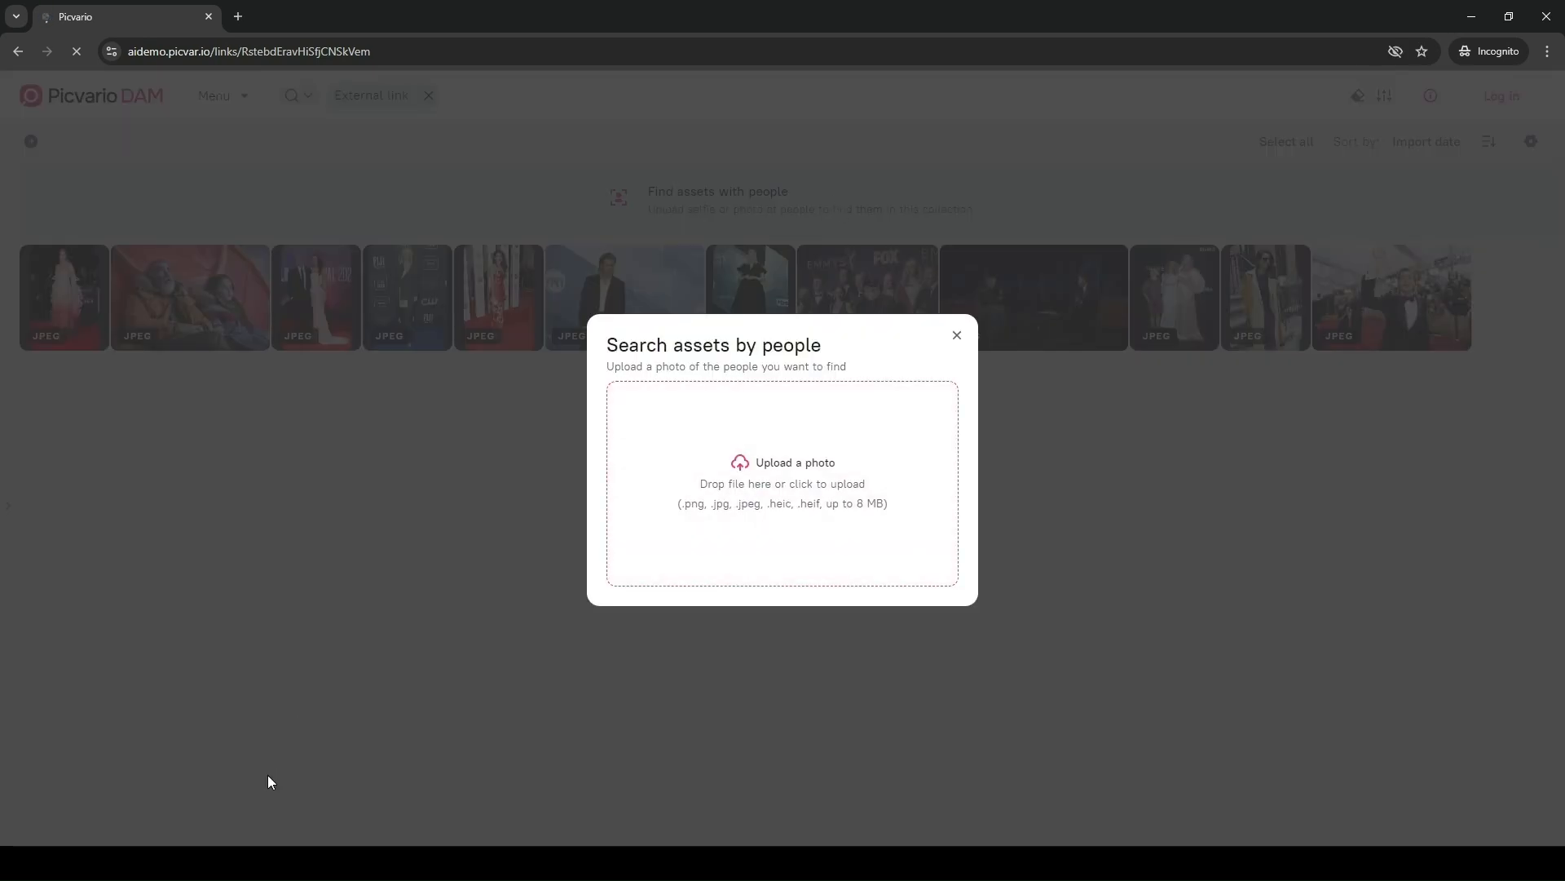
pyautogui.moveTo(269, 764); pyautogui.dragTo(789, 469)
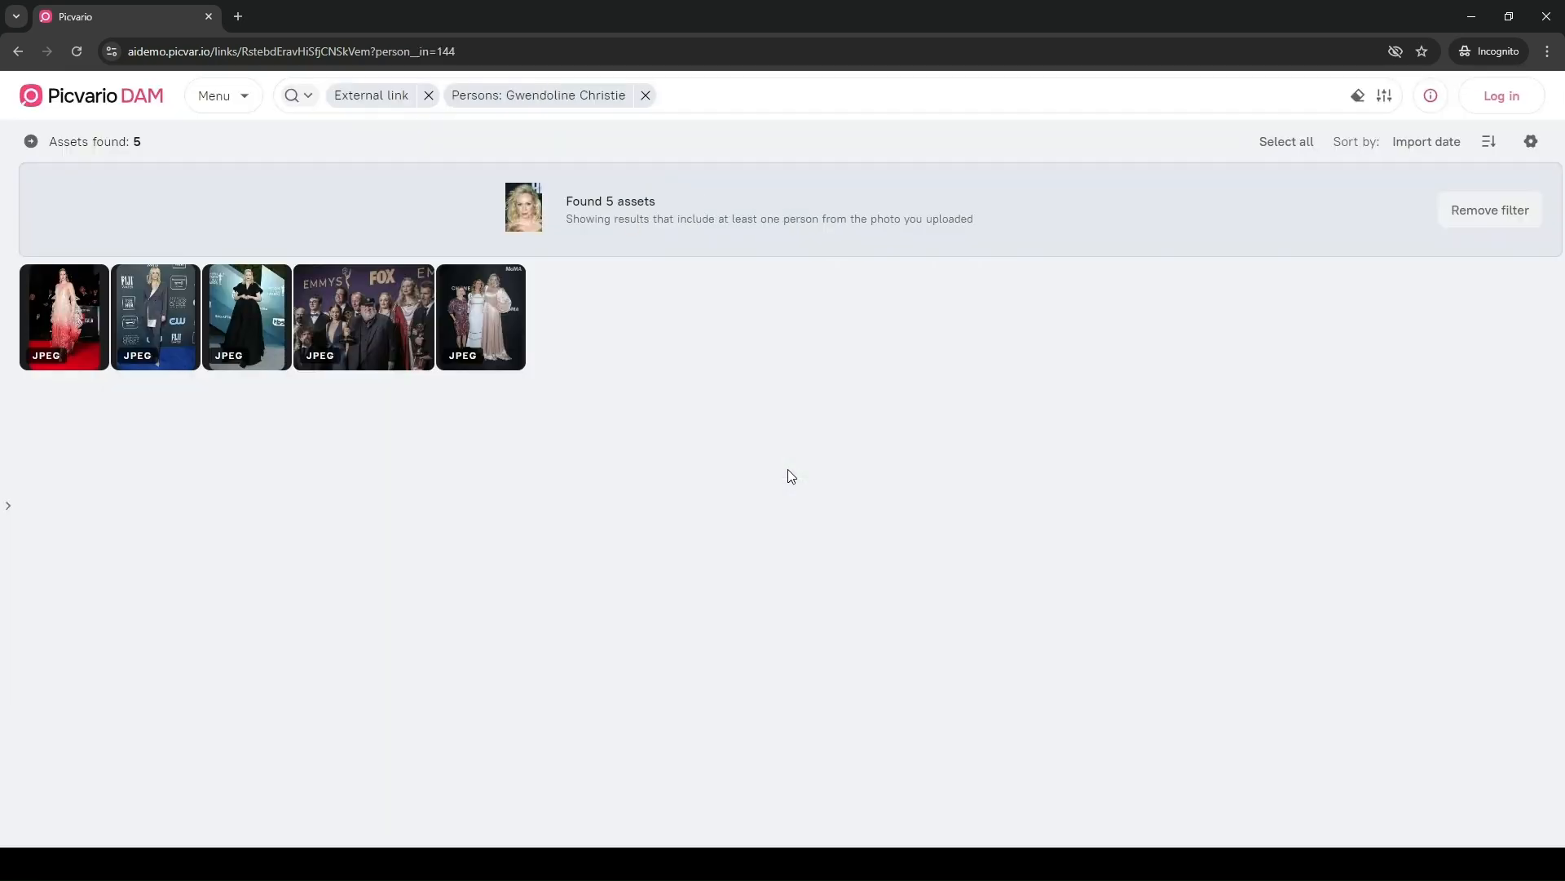
# Open the previews of the found photos one by one, then close the incognito window
pyautogui.click(452, 356)
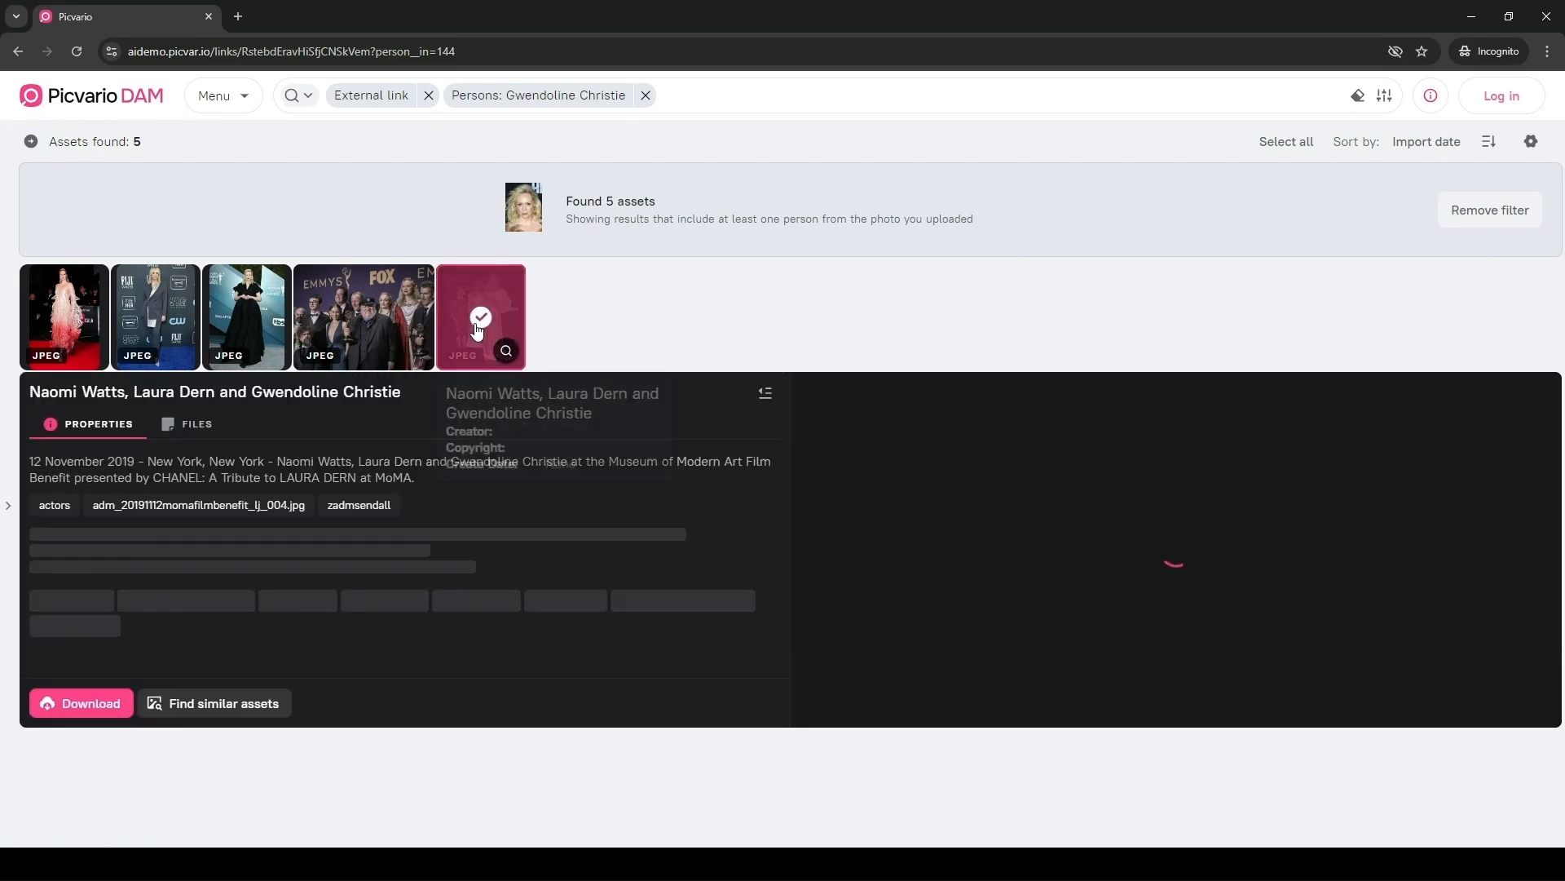
pyautogui.click(352, 323)
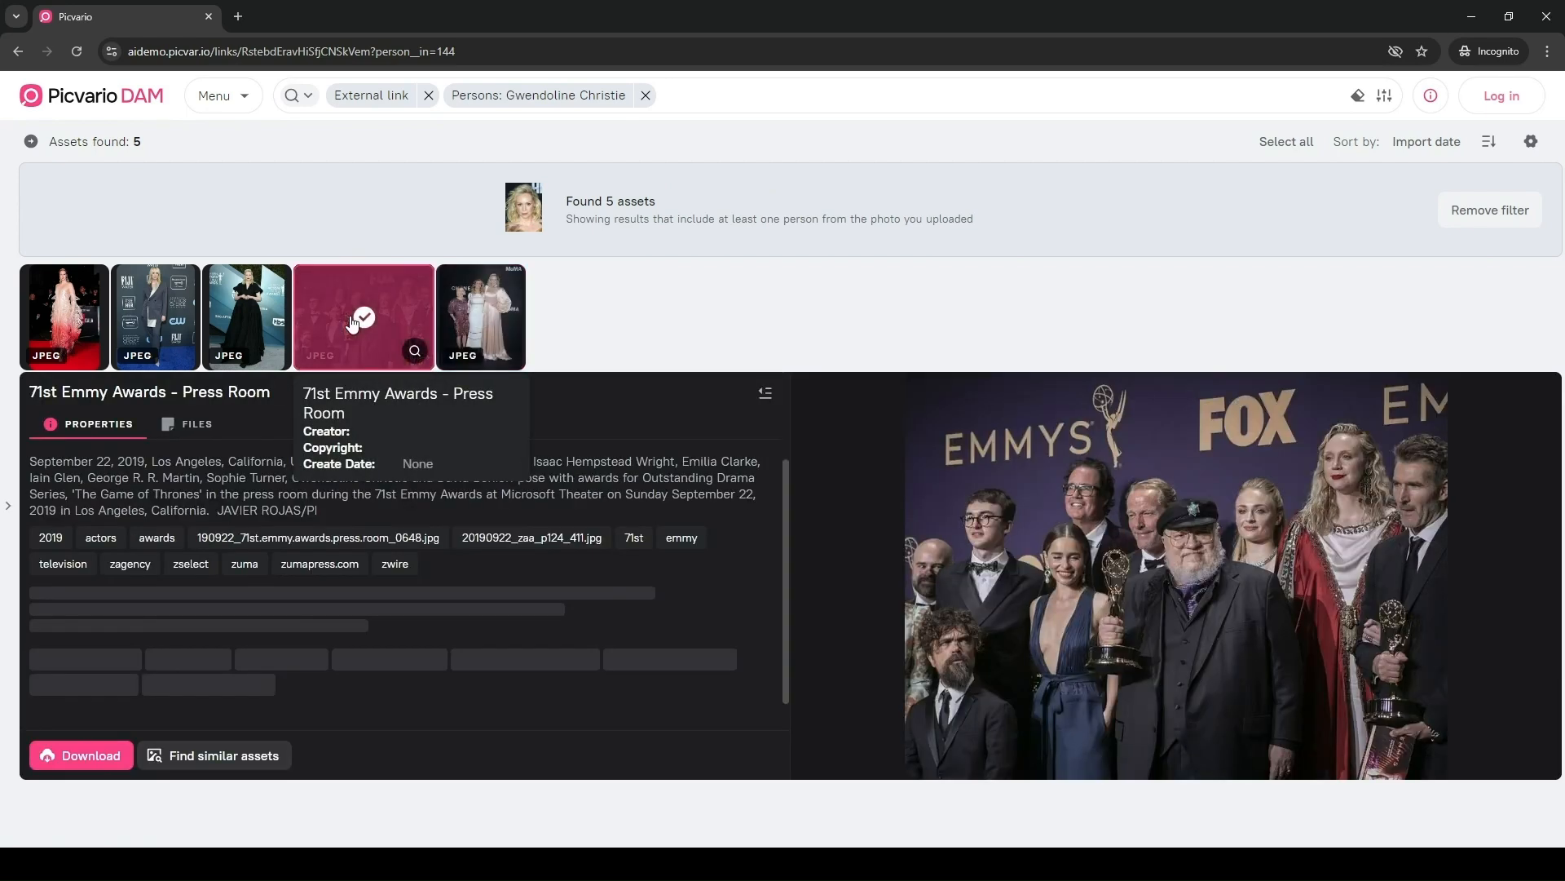
pyautogui.click(241, 324)
pyautogui.click(159, 303)
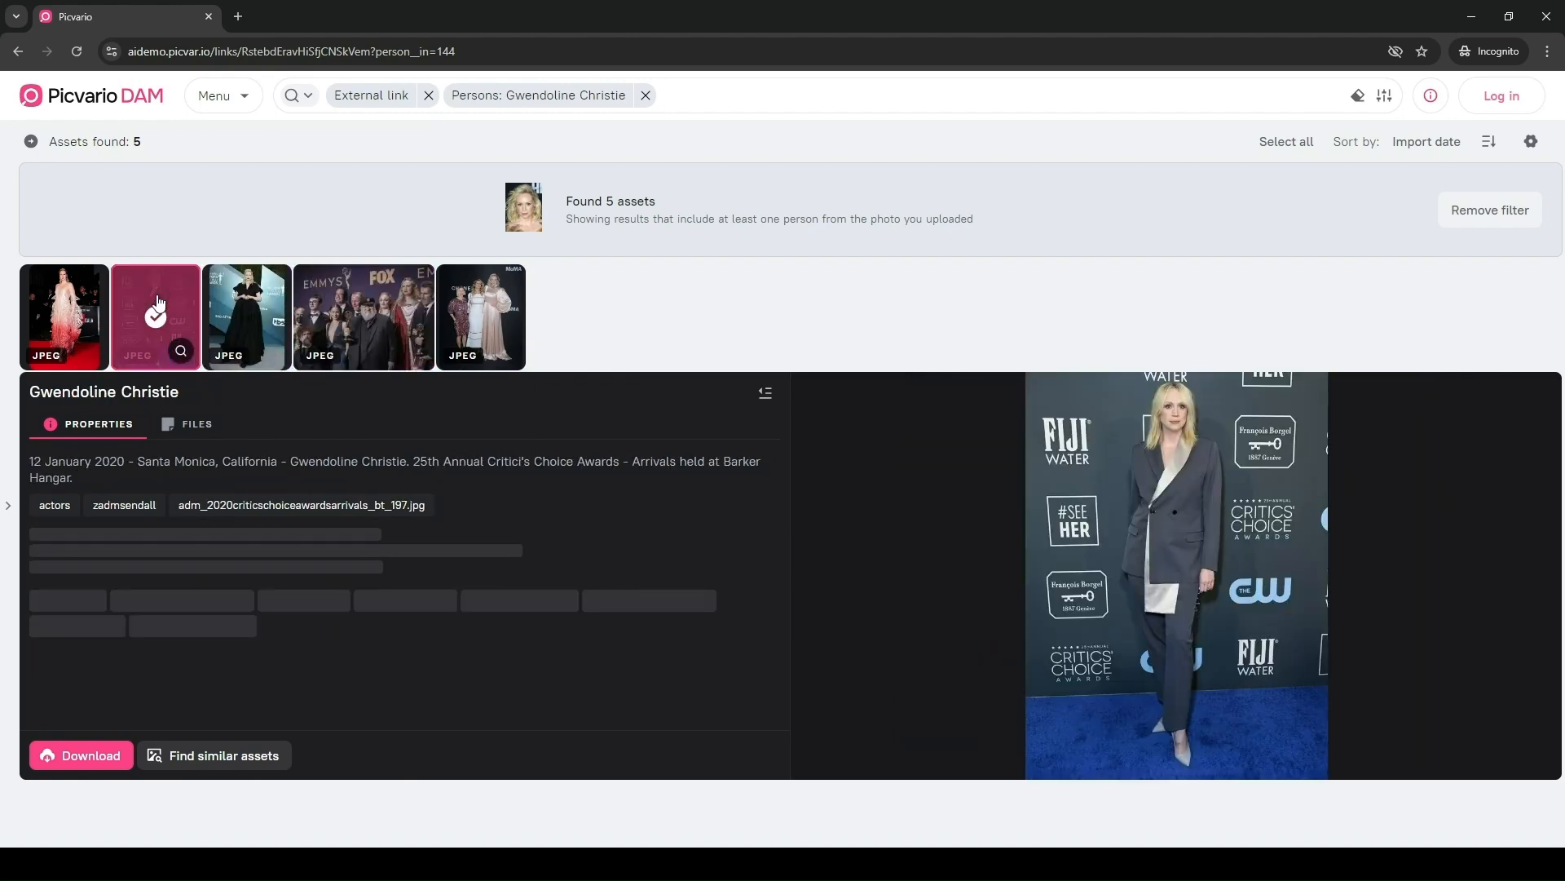
pyautogui.click(80, 305)
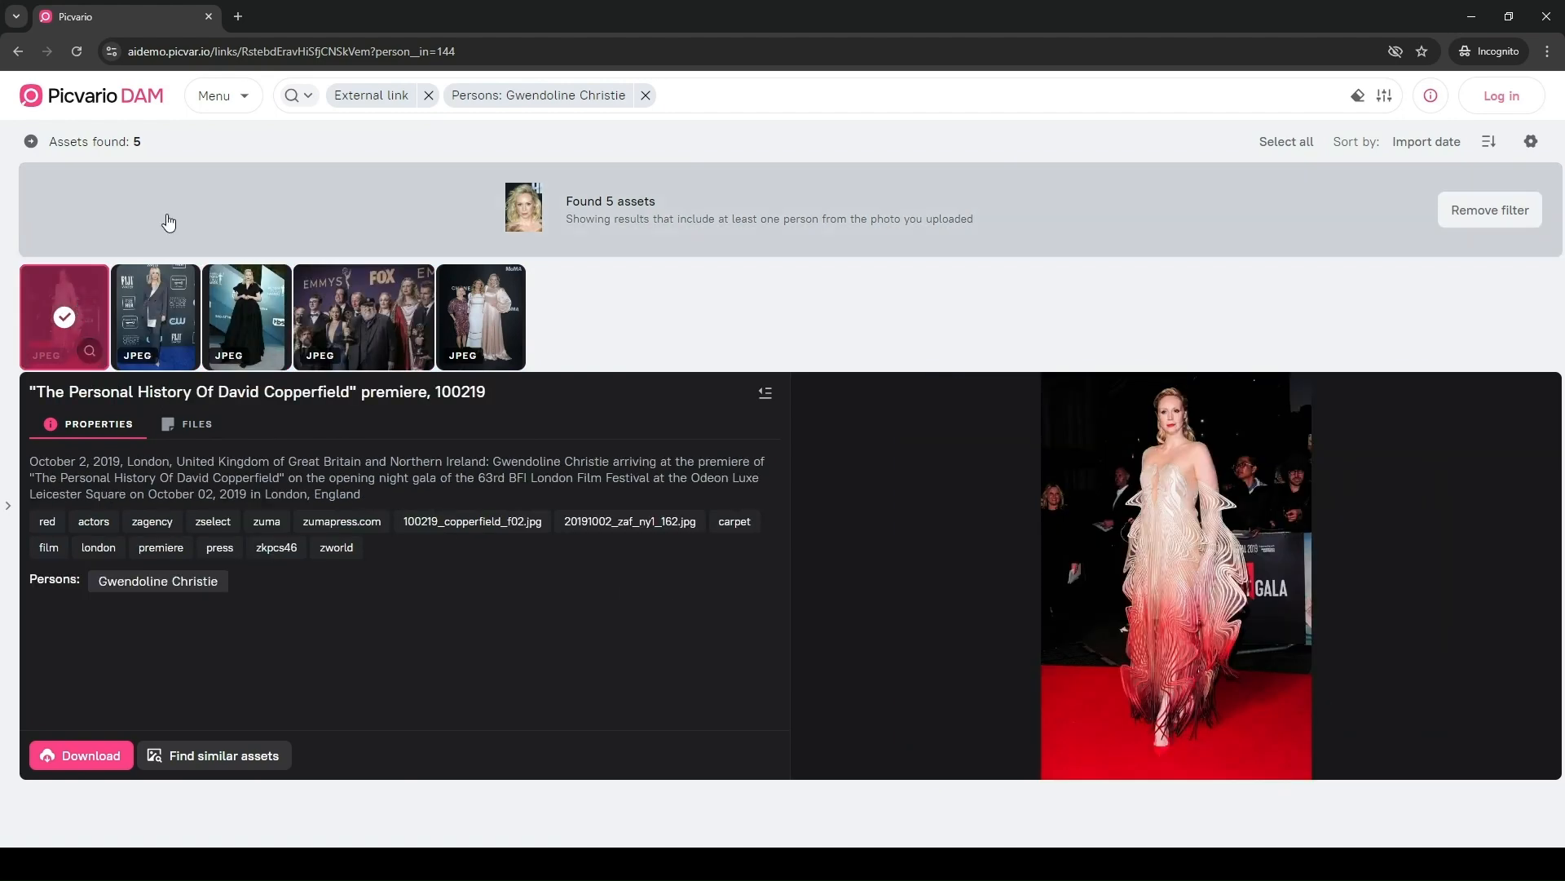
pyautogui.click(209, 16)
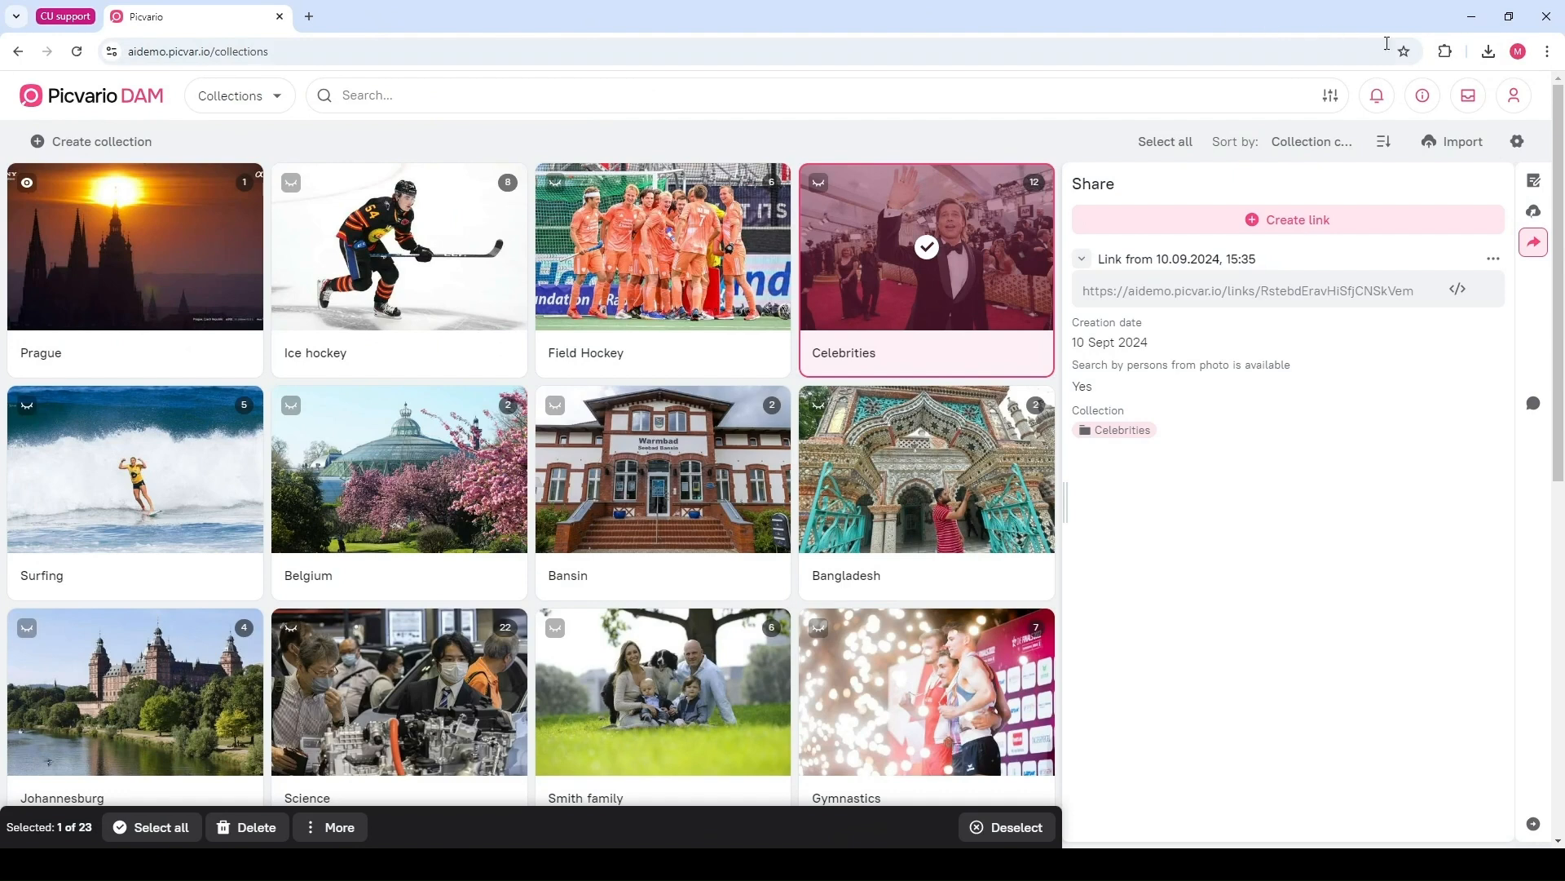
# Open the Help center and browse its For users and For administrators categories
pyautogui.click(1428, 102)
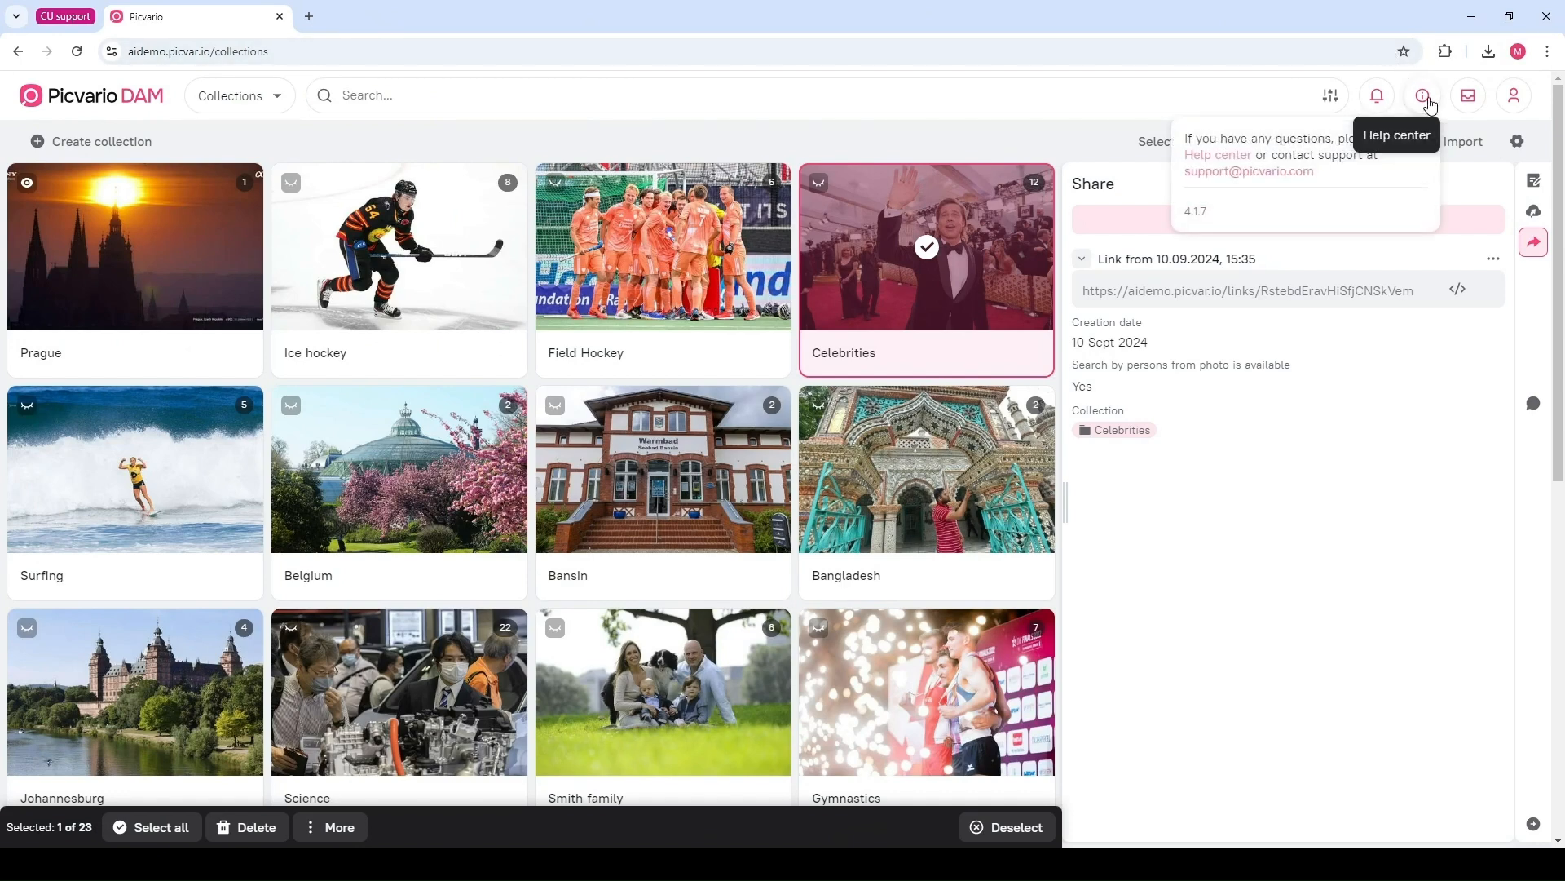
pyautogui.click(1250, 160)
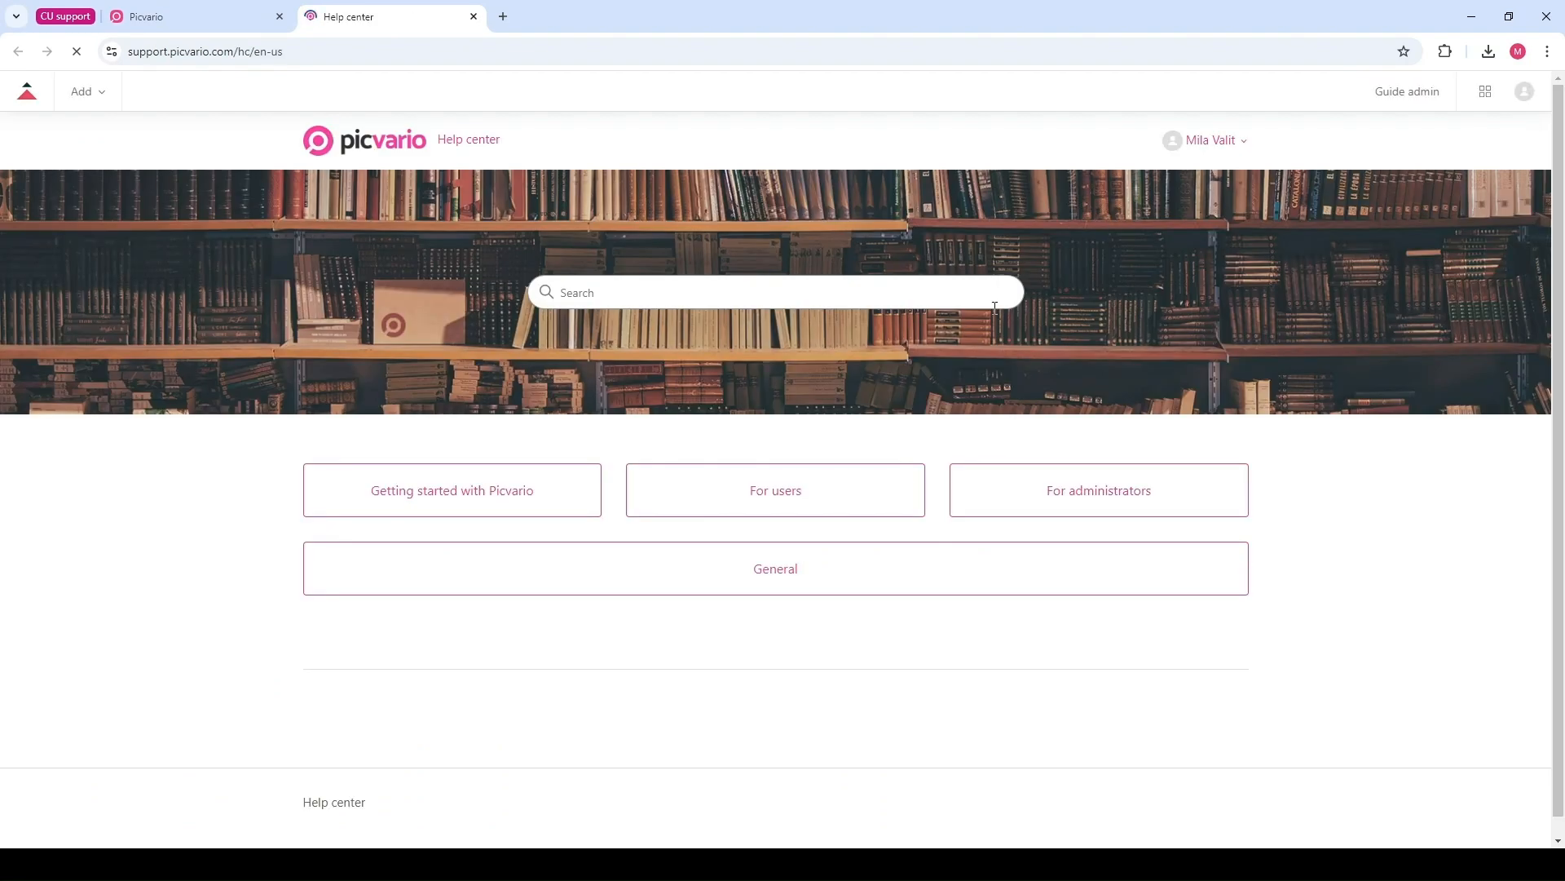
pyautogui.click(740, 490)
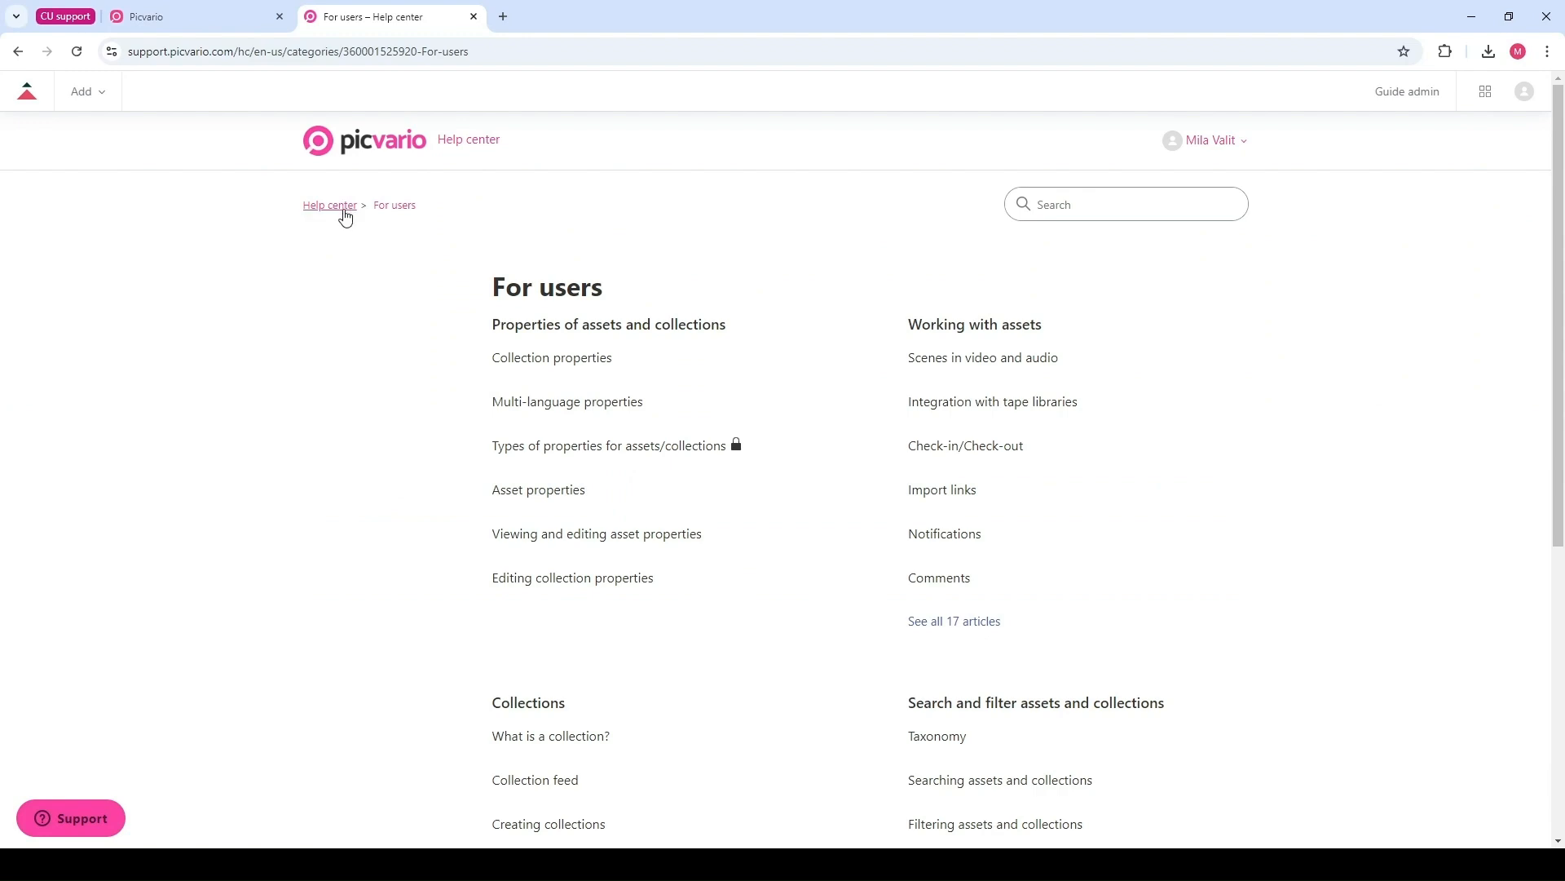
pyautogui.click(339, 207)
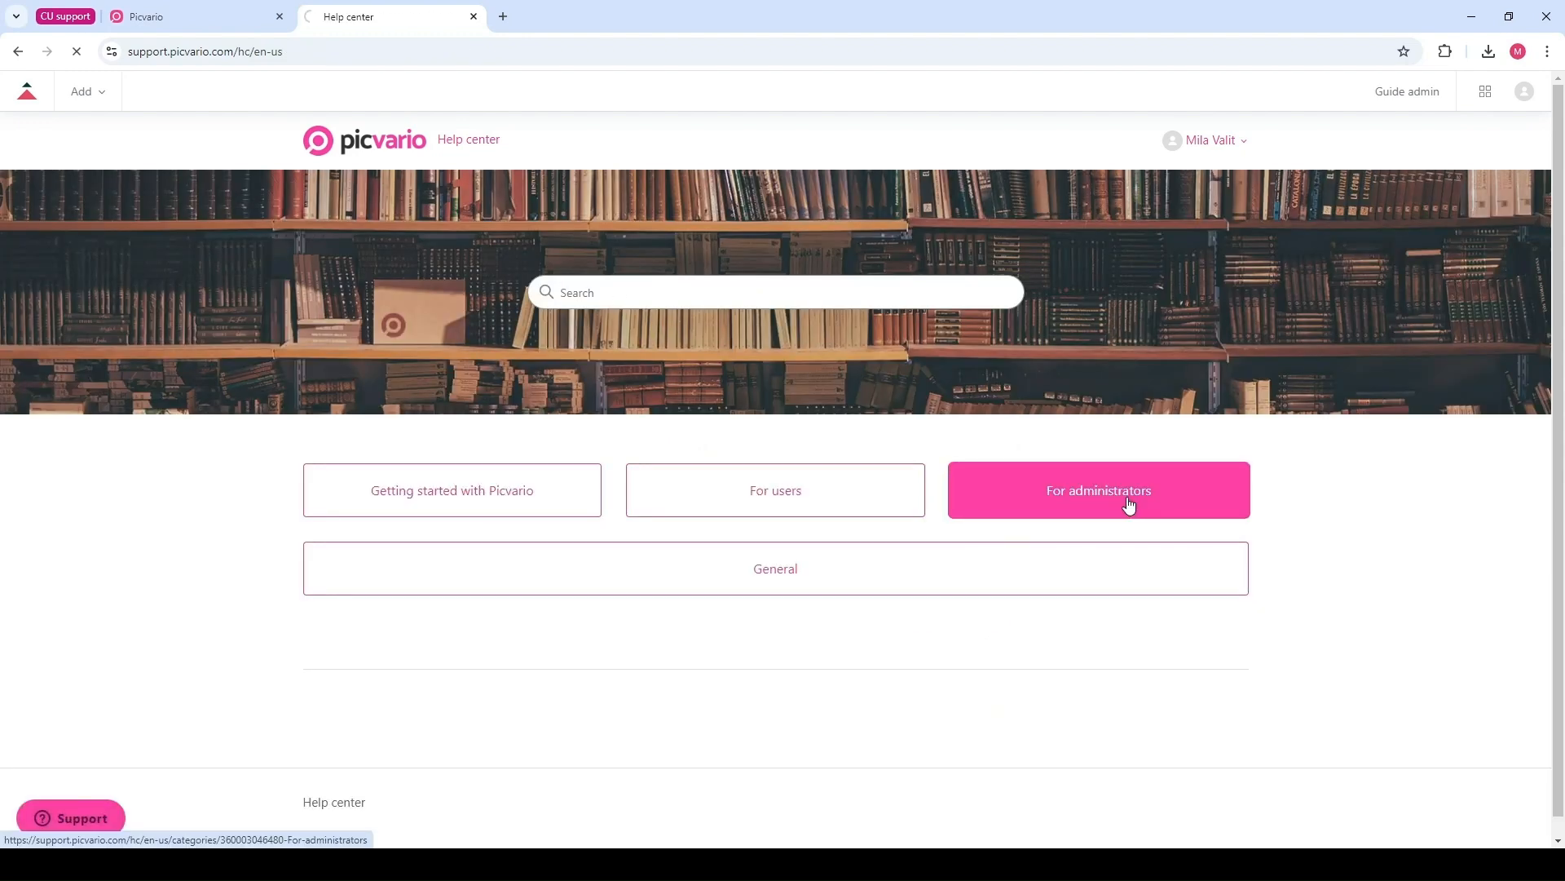
pyautogui.click(1128, 504)
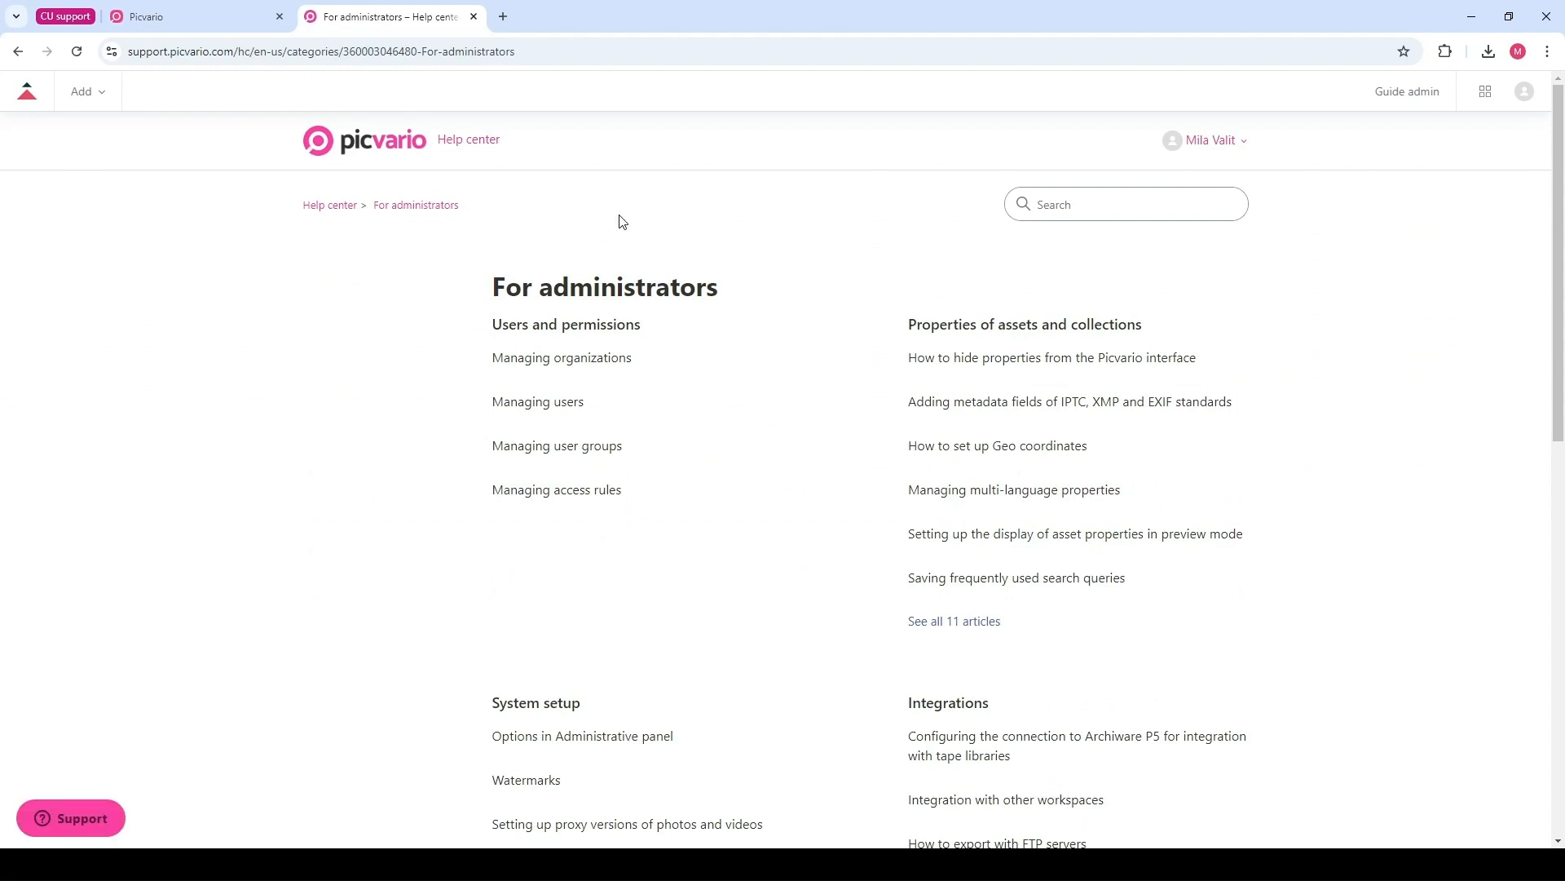
pyautogui.click(473, 16)
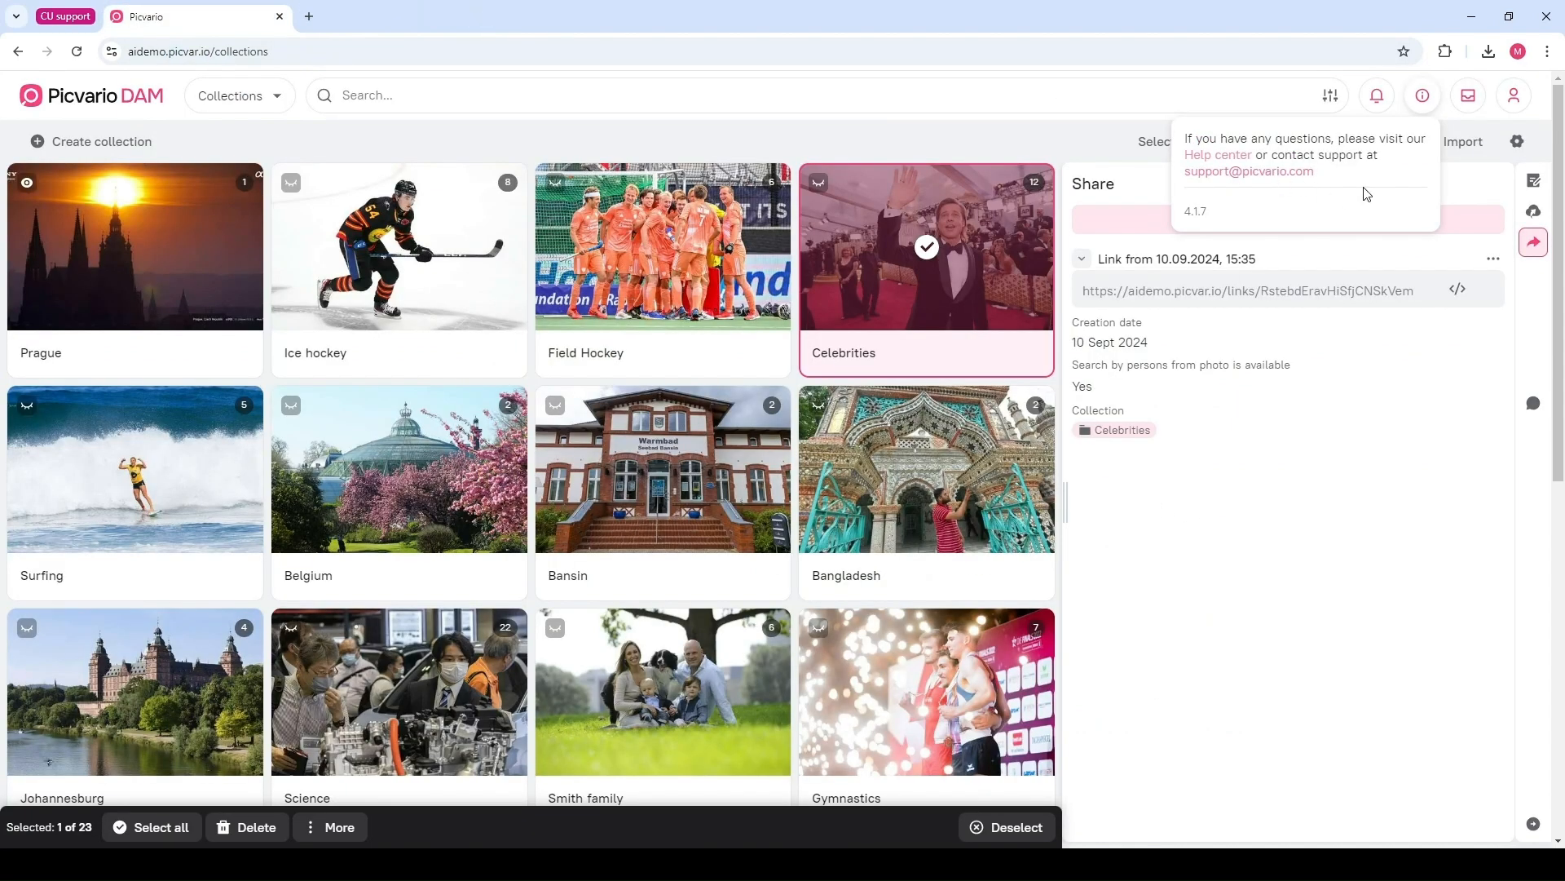
pyautogui.moveTo(1341, 173); pyautogui.dragTo(1182, 184)
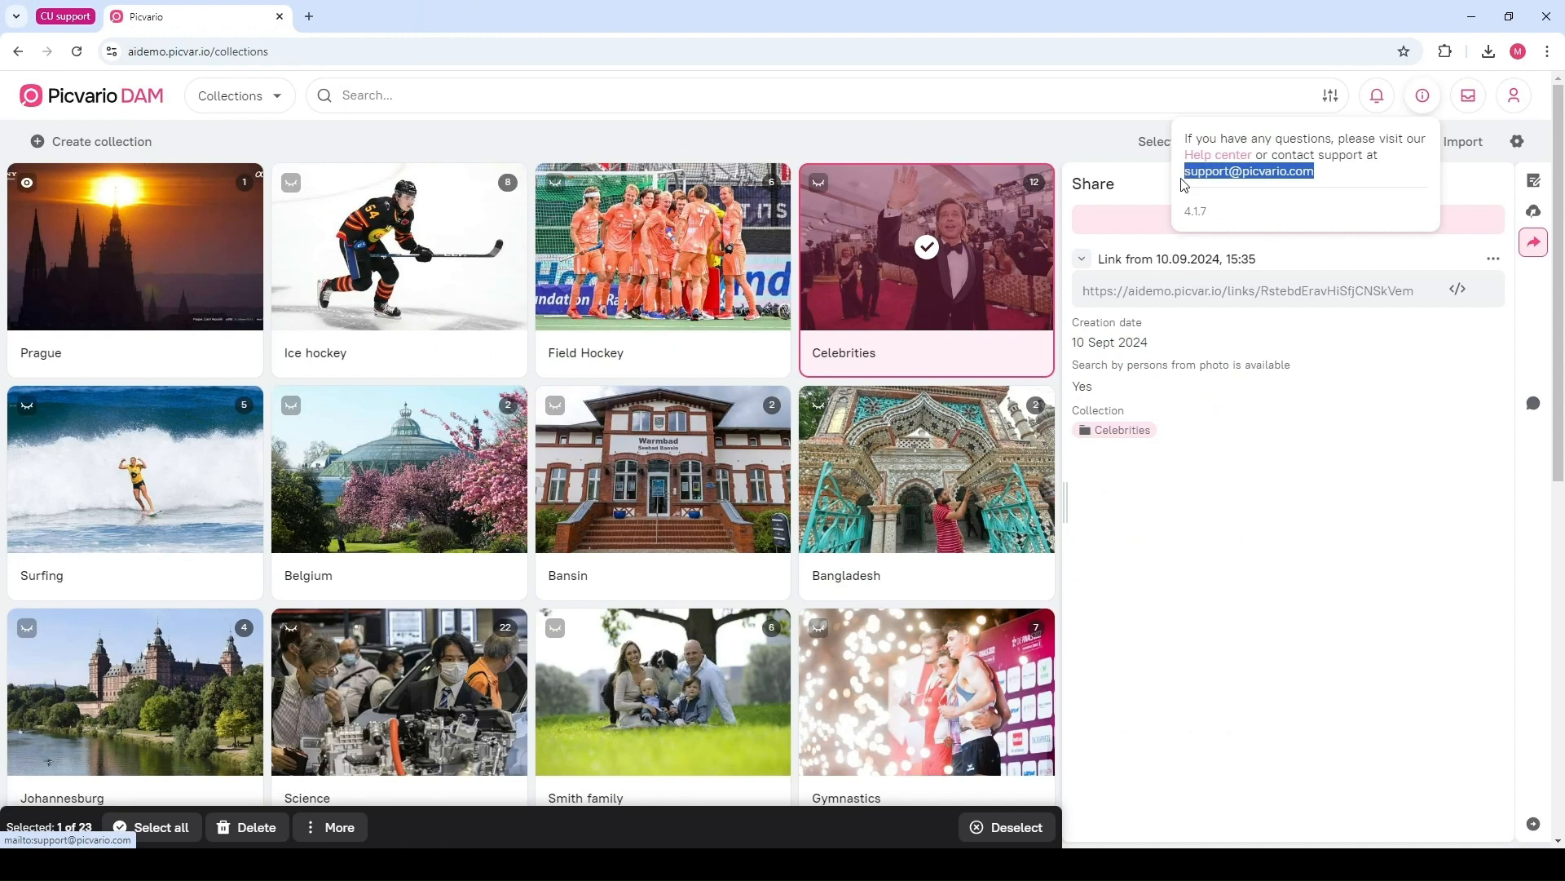
pyautogui.click(1346, 181)
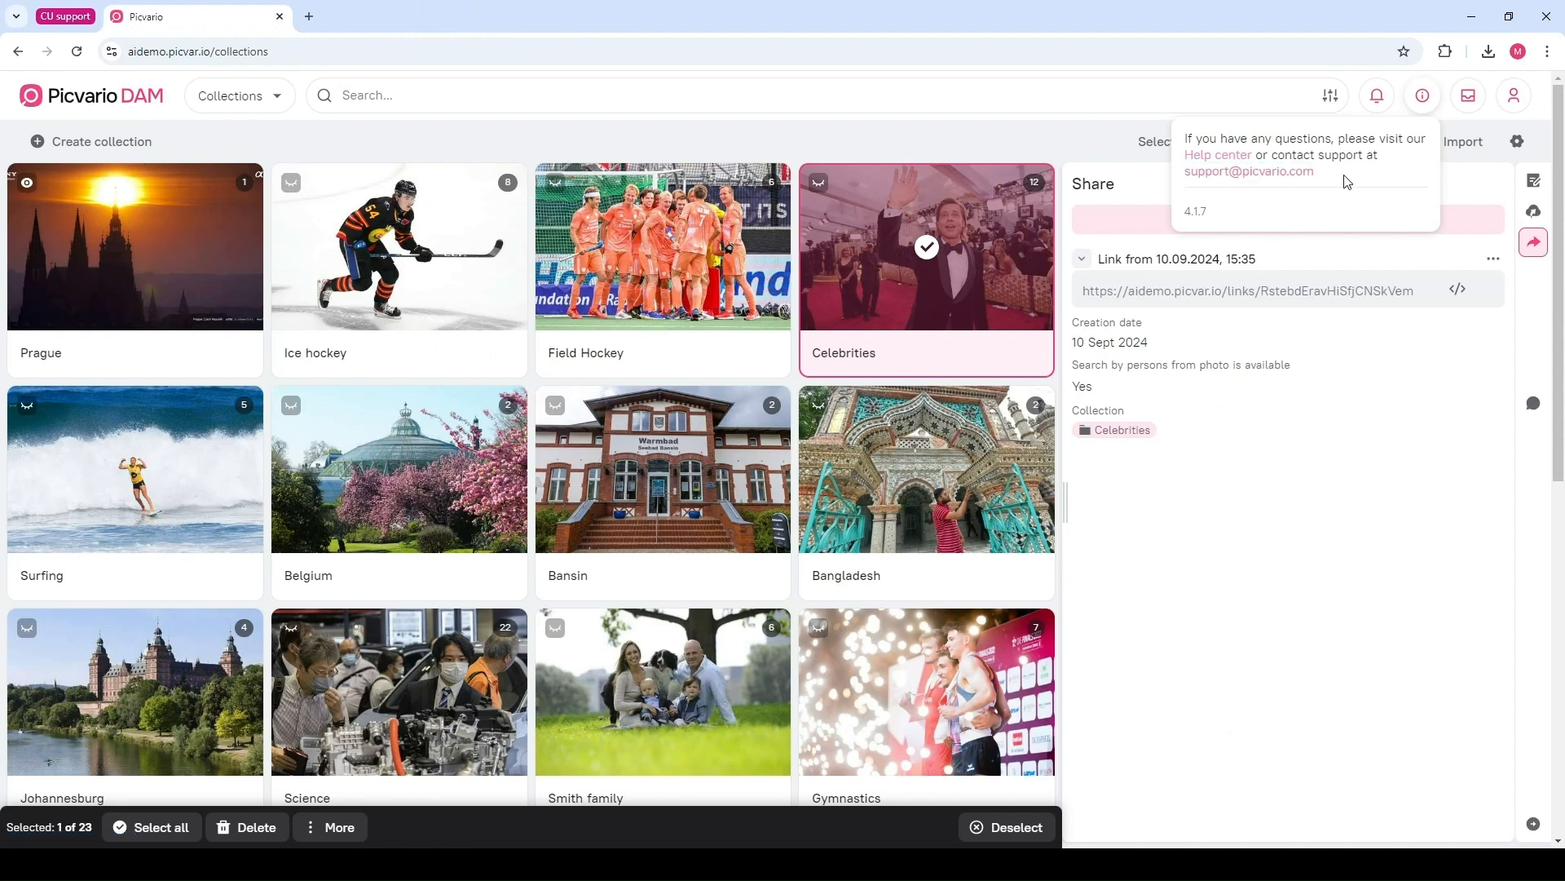